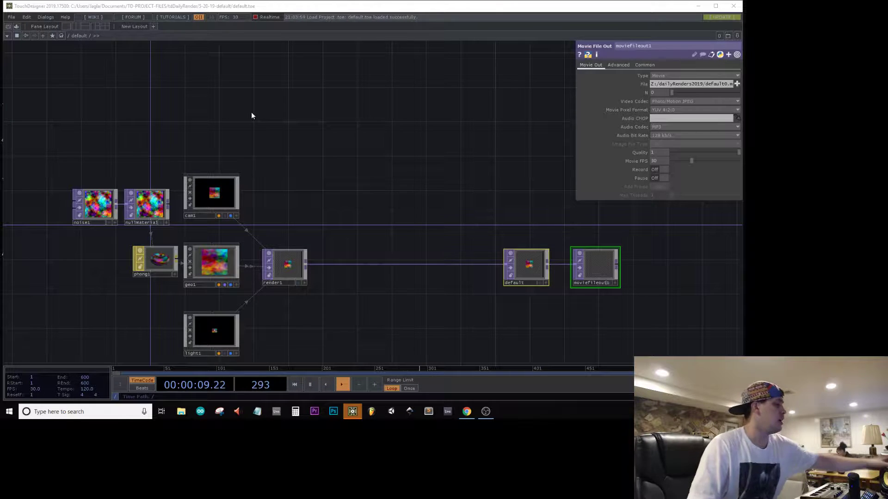
Examine the default project's network from the noise and render operators through to the Movie File Out
{"action": "key", "text": "h"}
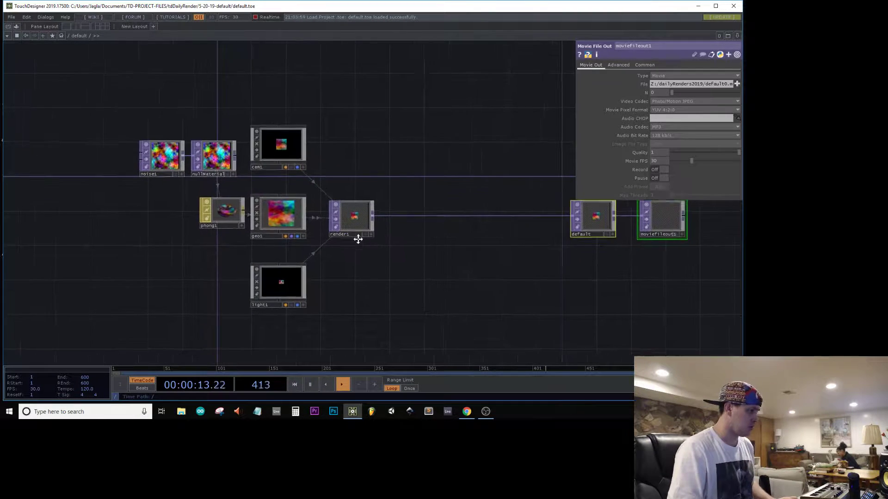
{"action": "scroll", "coordinate": [574, 238], "scroll_direction": "up", "scroll_amount": 5}
{"action": "left_click", "coordinate": [562, 232]}
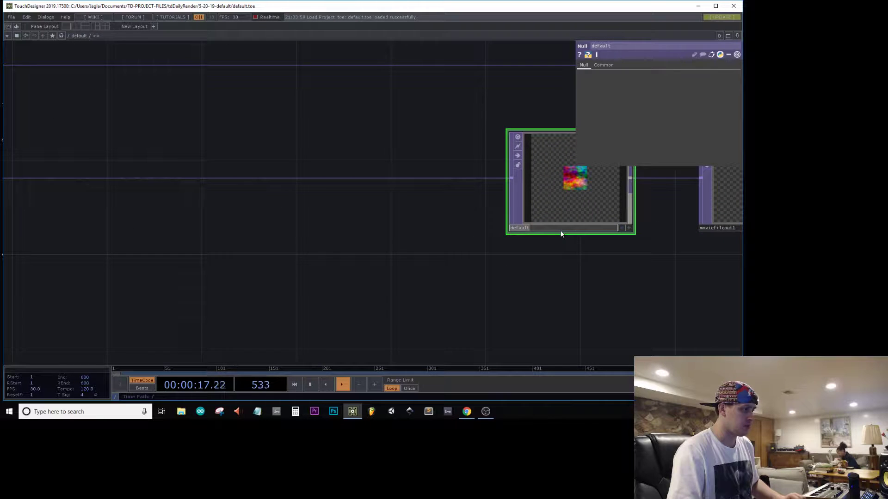
{"action": "key", "text": "h"}
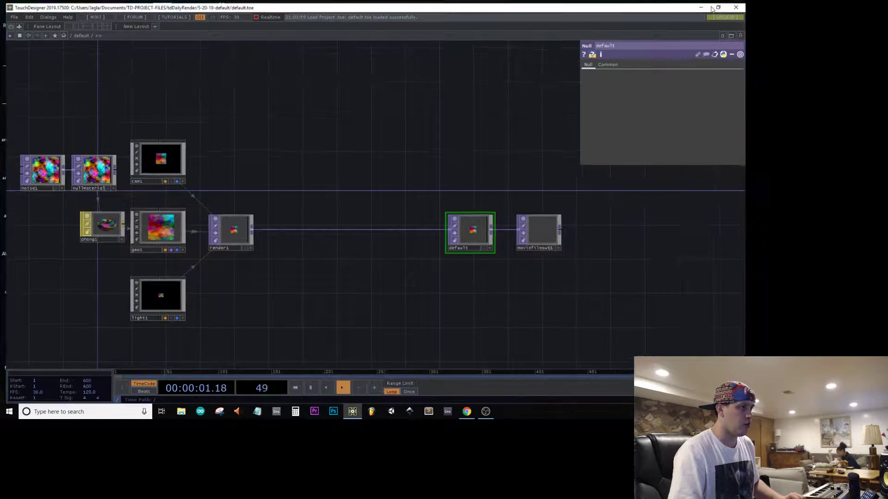
{"action": "left_click_drag", "start_coordinate": [249, 163], "coordinate": [290, 120]}
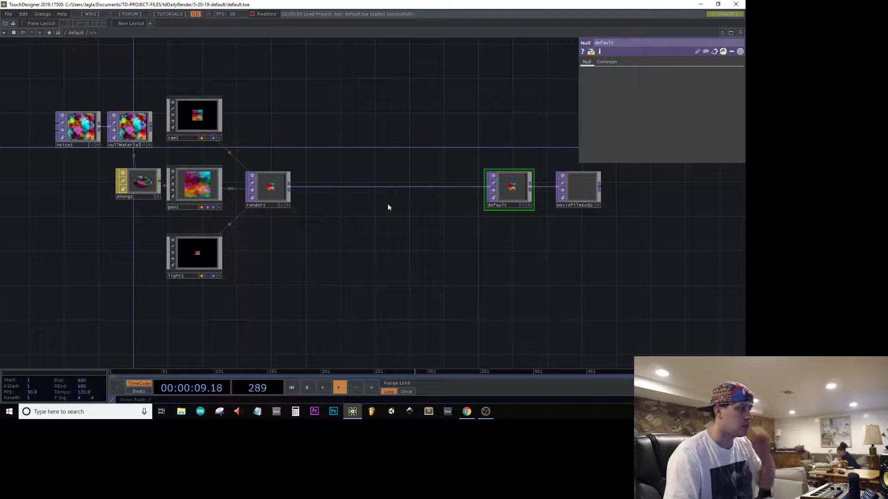
{"action": "scroll", "coordinate": [506, 206], "scroll_direction": "up", "scroll_amount": 3}
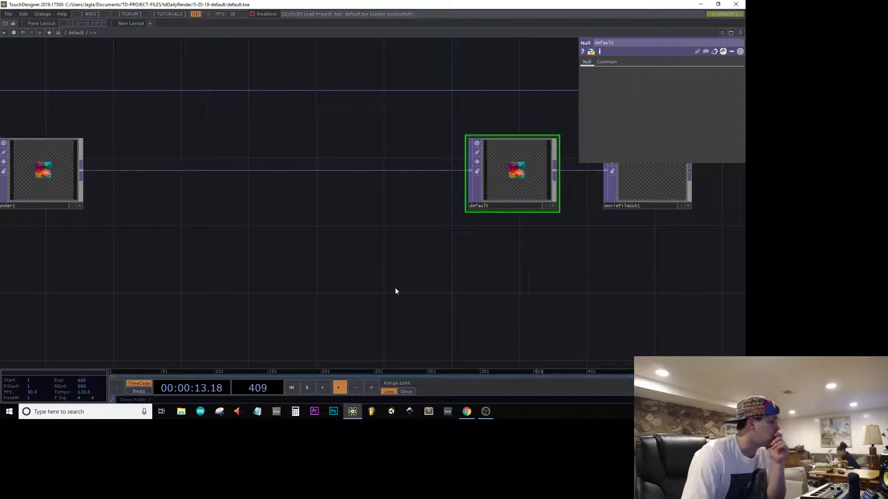
{"action": "scroll", "coordinate": [384, 300], "scroll_direction": "down", "scroll_amount": 1}
{"action": "scroll", "coordinate": [351, 291], "scroll_direction": "down", "scroll_amount": 4}
{"action": "left_click_drag", "start_coordinate": [349, 289], "coordinate": [374, 212]}
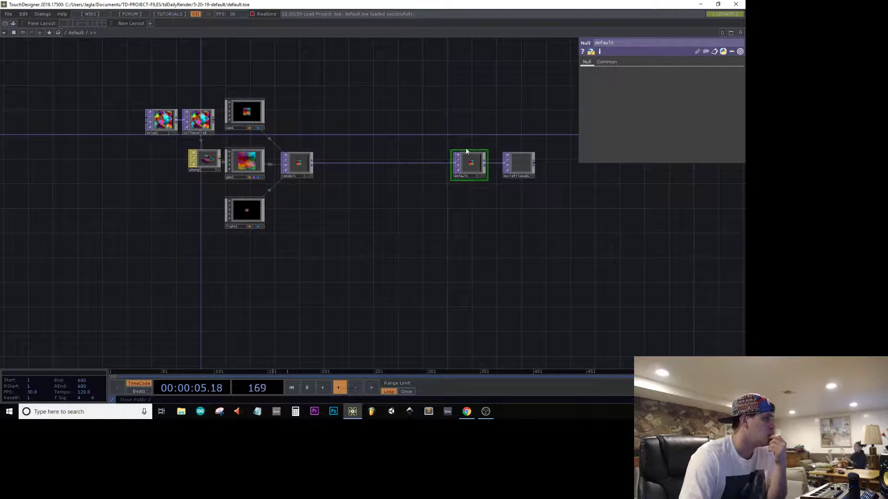
{"action": "scroll", "coordinate": [471, 163], "scroll_direction": "up", "scroll_amount": 5}
{"action": "scroll", "coordinate": [470, 162], "scroll_direction": "up", "scroll_amount": 5}
{"action": "scroll", "coordinate": [472, 164], "scroll_direction": "down", "scroll_amount": 8}
{"action": "scroll", "coordinate": [471, 163], "scroll_direction": "up", "scroll_amount": 6}
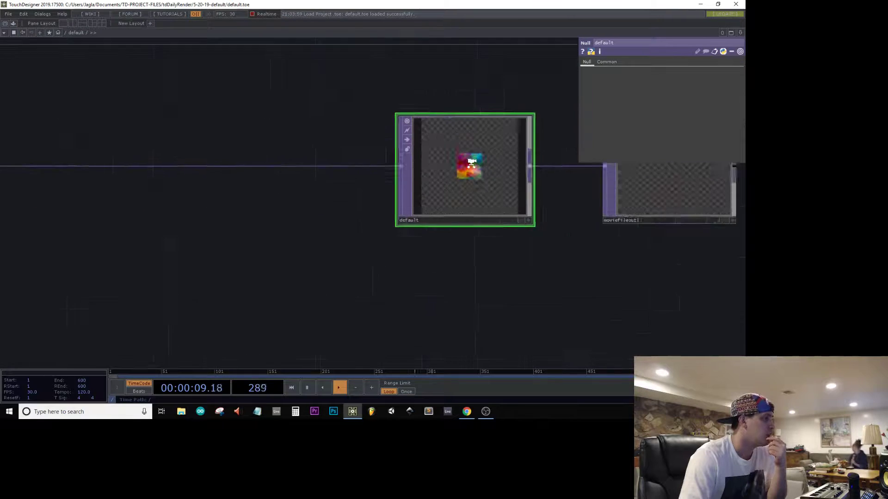
{"action": "scroll", "coordinate": [472, 166], "scroll_direction": "down", "scroll_amount": 5}
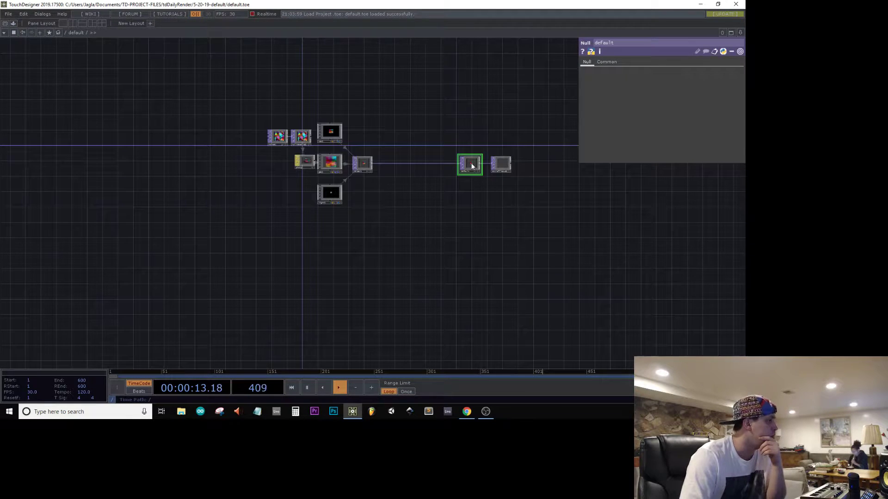
{"action": "scroll", "coordinate": [370, 192], "scroll_direction": "up", "scroll_amount": 6}
{"action": "scroll", "coordinate": [361, 194], "scroll_direction": "down", "scroll_amount": 6}
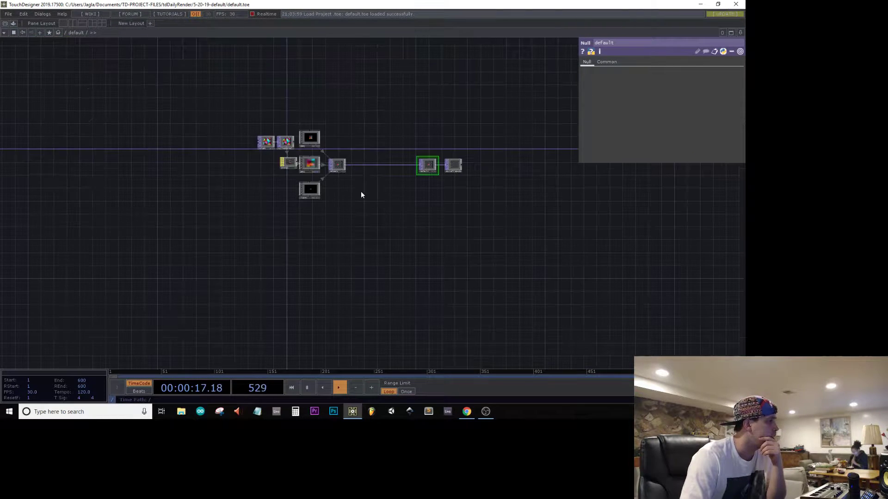
{"action": "scroll", "coordinate": [337, 162], "scroll_direction": "up", "scroll_amount": 10}
{"action": "scroll", "coordinate": [339, 164], "scroll_direction": "down", "scroll_amount": 6}
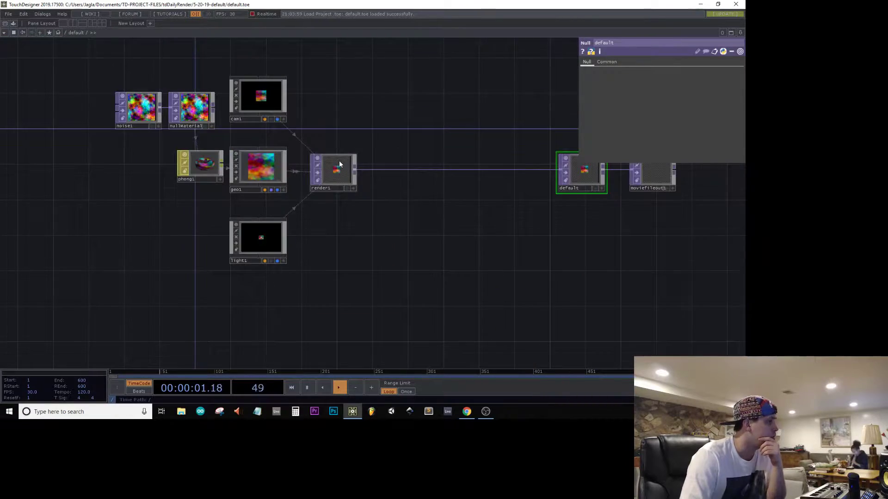
{"action": "scroll", "coordinate": [339, 162], "scroll_direction": "down", "scroll_amount": 5}
{"action": "scroll", "coordinate": [338, 162], "scroll_direction": "up", "scroll_amount": 4}
{"action": "scroll", "coordinate": [337, 162], "scroll_direction": "down", "scroll_amount": 5}
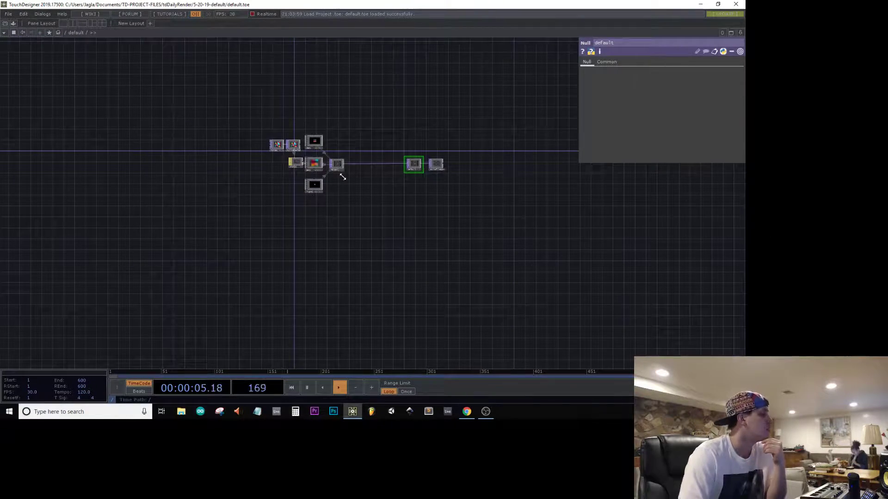
{"action": "scroll", "coordinate": [389, 210], "scroll_direction": "up", "scroll_amount": 6}
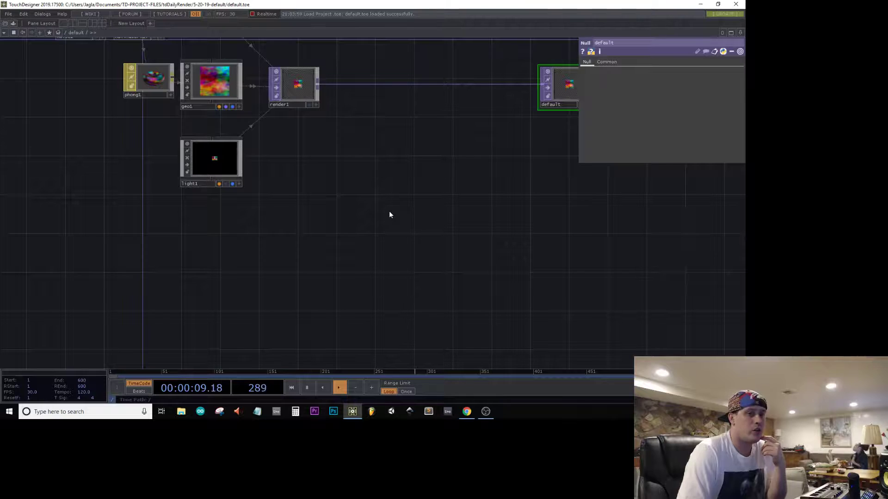
Delete the material, camera, geometry, light and render operators between noise1 and the default Null, and move noise1 closer to that Null
{"action": "left_click_drag", "start_coordinate": [389, 211], "coordinate": [456, 273]}
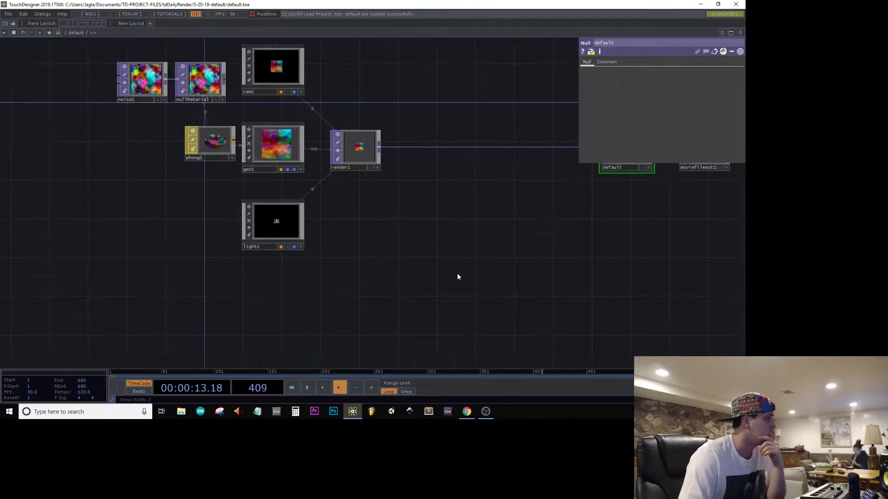
{"action": "scroll", "coordinate": [456, 271], "scroll_direction": "down", "scroll_amount": 5}
{"action": "scroll", "coordinate": [456, 271], "scroll_direction": "up", "scroll_amount": 5}
{"action": "right_click_drag", "start_coordinate": [160, 83], "coordinate": [412, 276]}
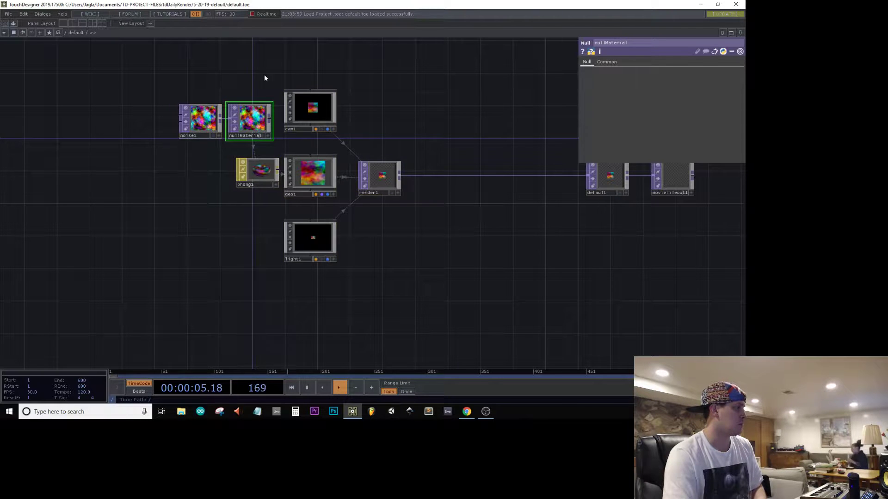
{"action": "right_click_drag", "start_coordinate": [265, 71], "coordinate": [364, 317]}
{"action": "key", "text": "Delete"}
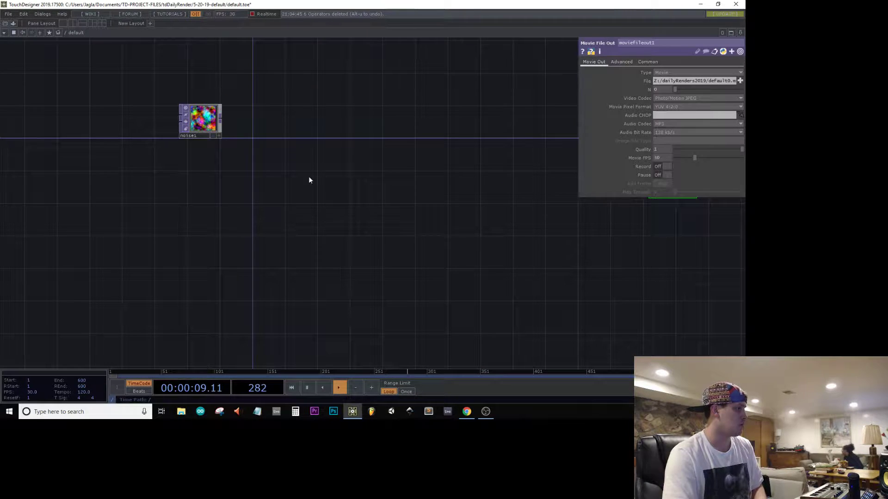
{"action": "left_click_drag", "start_coordinate": [309, 181], "coordinate": [451, 204]}
{"action": "left_click_drag", "start_coordinate": [198, 147], "coordinate": [272, 155]}
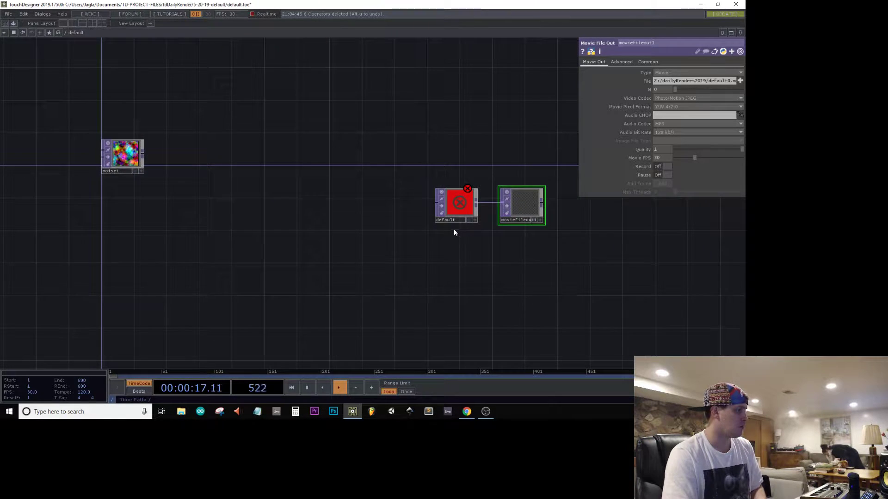
Rename the Null feeding the Movie File Out from default to noiseisNoise
{"action": "scroll", "coordinate": [453, 227], "scroll_direction": "up", "scroll_amount": 5}
{"action": "left_click", "coordinate": [453, 211]}
{"action": "type", "text": "n"}
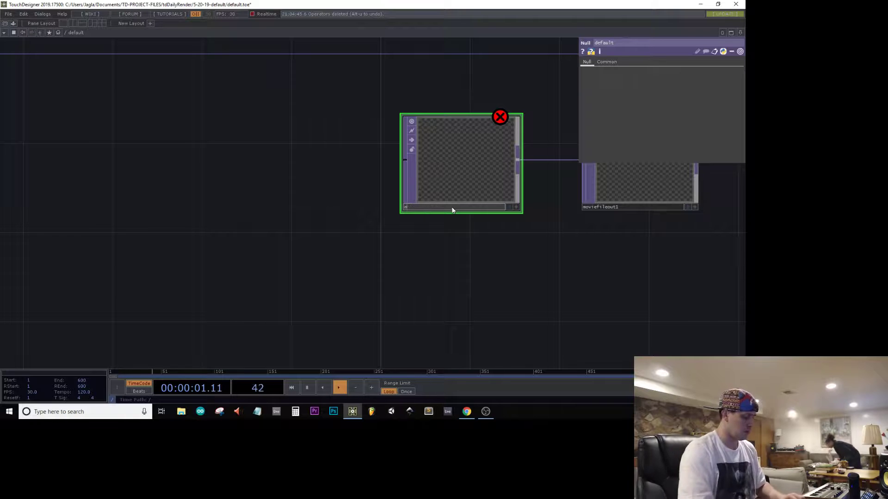
{"action": "type", "text": "oiseisNoise"}
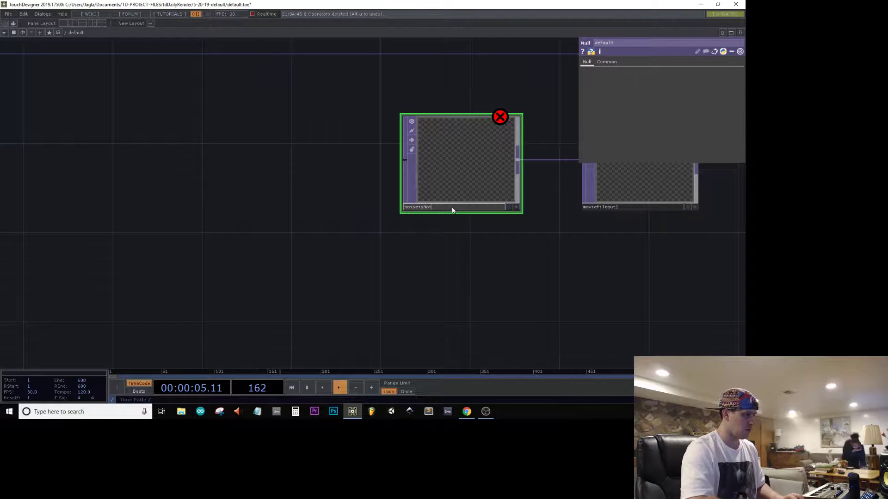
{"action": "key", "text": "Return"}
Save the project as noiseisNoise in a new folder named 8-20-19-noiseisNoise inside tdDailyRender
{"action": "key", "text": "ctrl+shift+s"}
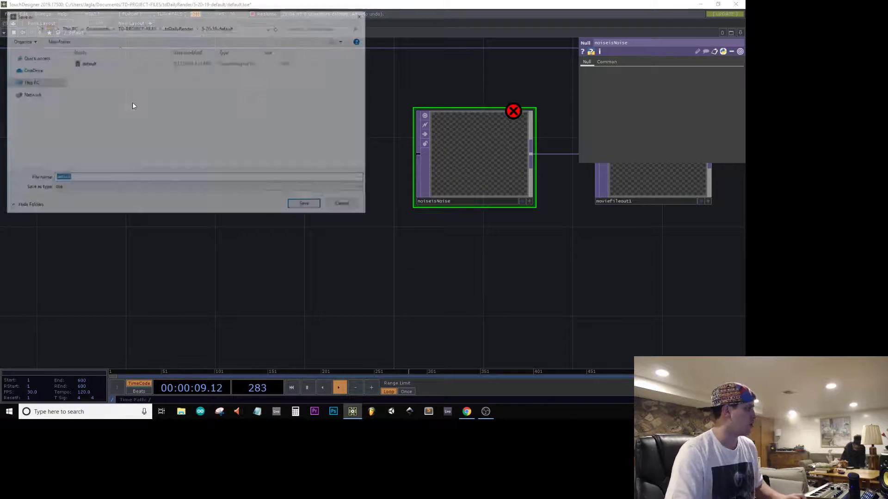
{"action": "left_click", "coordinate": [173, 28]}
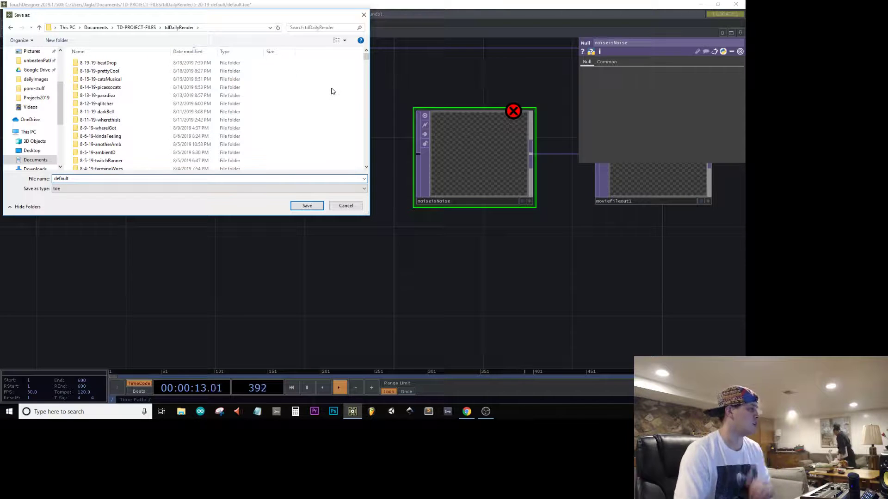
{"action": "key", "text": "ctrl+shift+n"}
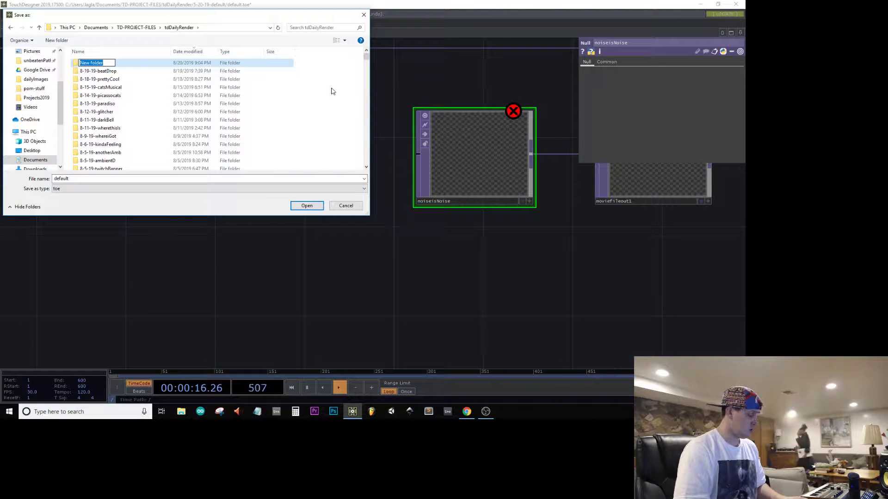
{"action": "type", "text": "8-20-19-noiseisNoise"}
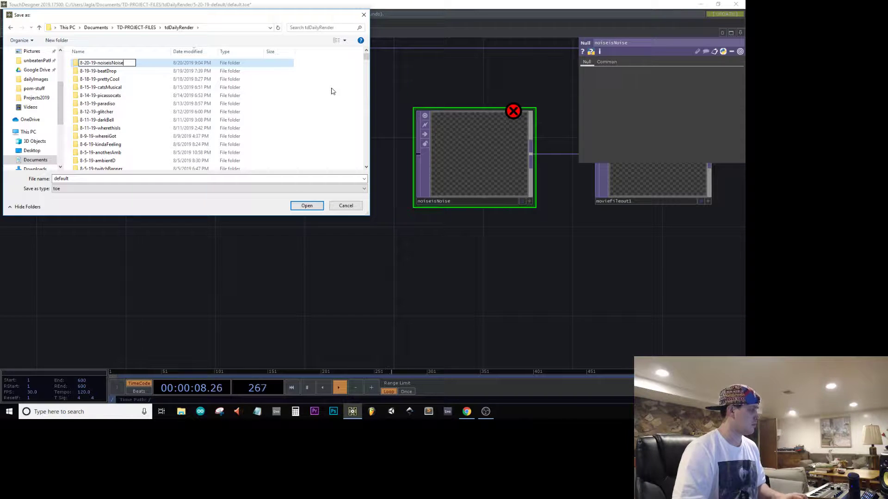
{"action": "key", "text": "Return"}
{"action": "key", "text": "Return"}
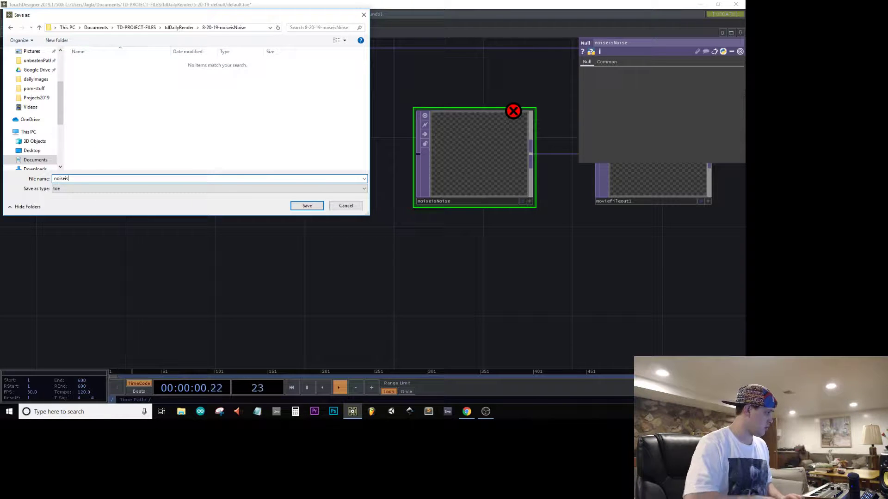
{"action": "key", "text": "Return"}
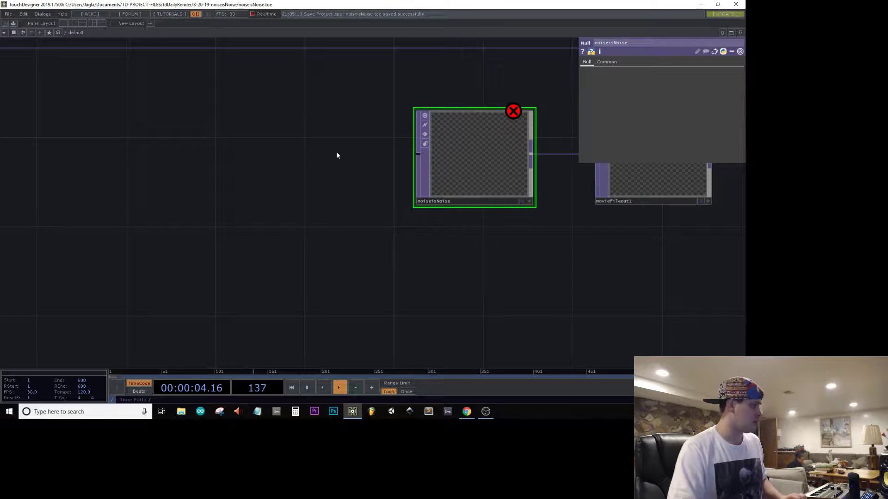
Set the noise1 operator's resolution to 1080 by 1080
{"action": "scroll", "coordinate": [389, 210], "scroll_direction": "down", "scroll_amount": 5}
{"action": "scroll", "coordinate": [180, 157], "scroll_direction": "up", "scroll_amount": 3}
{"action": "left_click", "coordinate": [180, 148]}
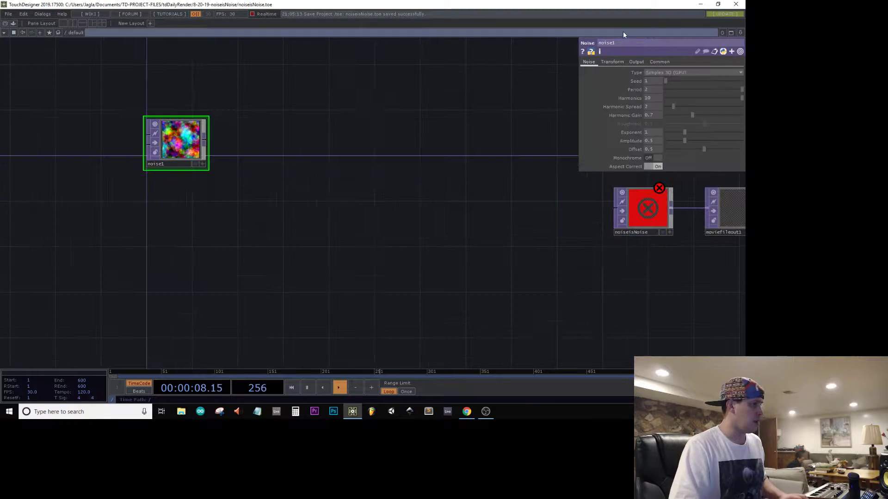
{"action": "left_click", "coordinate": [659, 61]}
{"action": "left_click", "coordinate": [653, 81]}
{"action": "type", "text": "1080"}
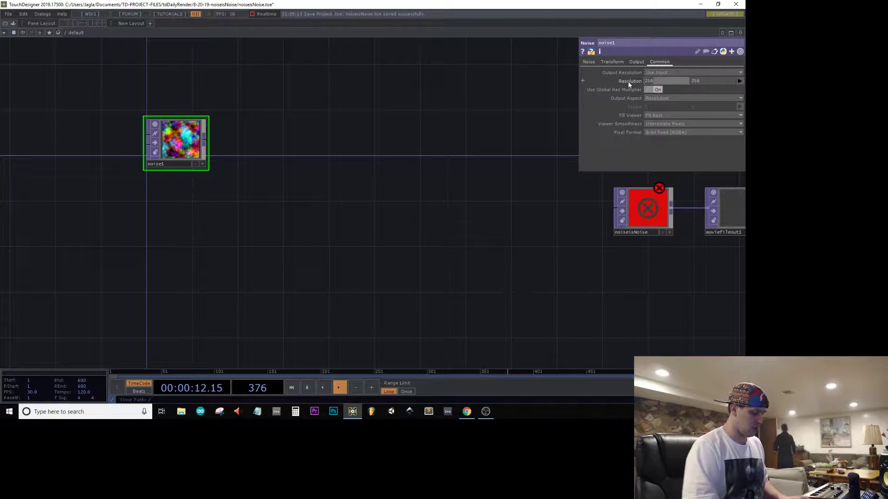
{"action": "key", "text": "Return"}
{"action": "key", "text": "Return"}
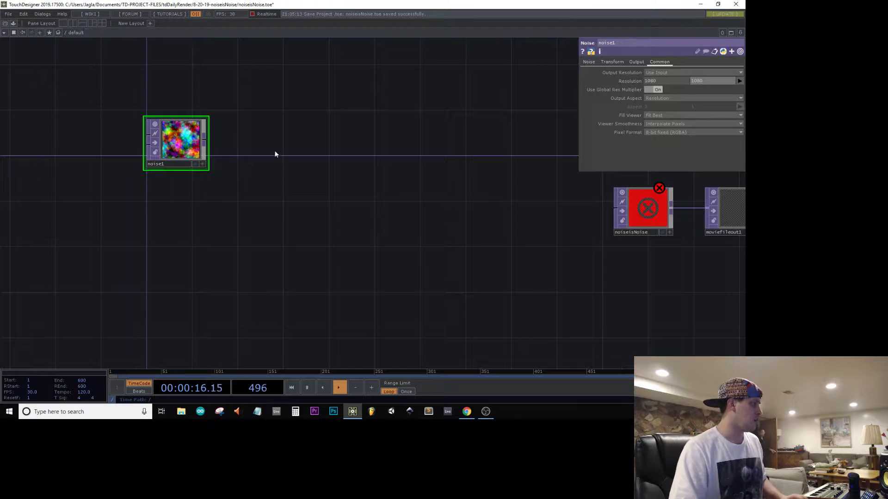
Inspect the noise1 image up close and set its viewer smoothness to Nearest Pixel
{"action": "scroll", "coordinate": [168, 129], "scroll_direction": "up", "scroll_amount": 5}
{"action": "scroll", "coordinate": [169, 129], "scroll_direction": "down", "scroll_amount": 1}
{"action": "middle_click", "coordinate": [170, 132]}
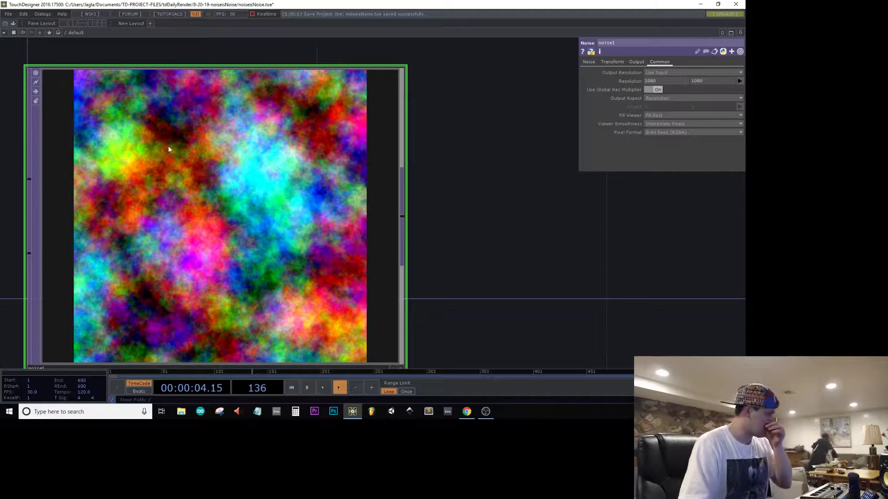
{"action": "scroll", "coordinate": [165, 158], "scroll_direction": "down", "scroll_amount": 3}
{"action": "scroll", "coordinate": [164, 156], "scroll_direction": "down", "scroll_amount": 1}
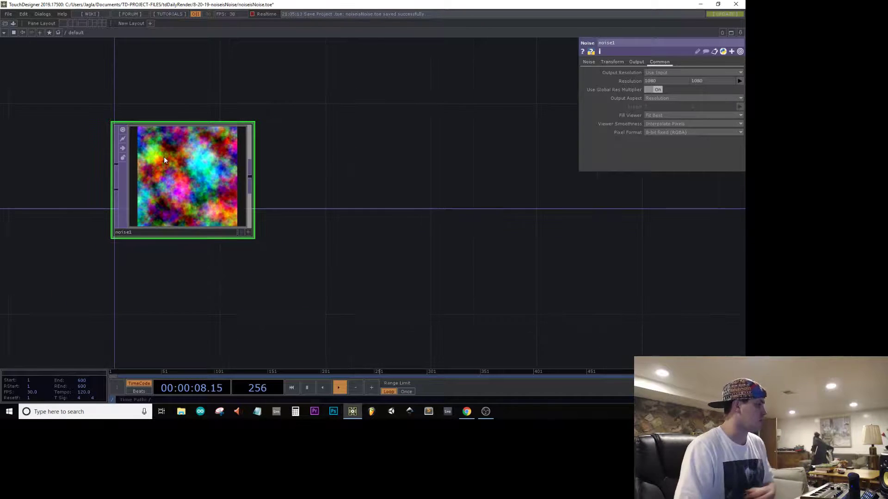
{"action": "middle_click", "coordinate": [164, 156]}
{"action": "left_click_drag", "start_coordinate": [441, 184], "coordinate": [627, 137]}
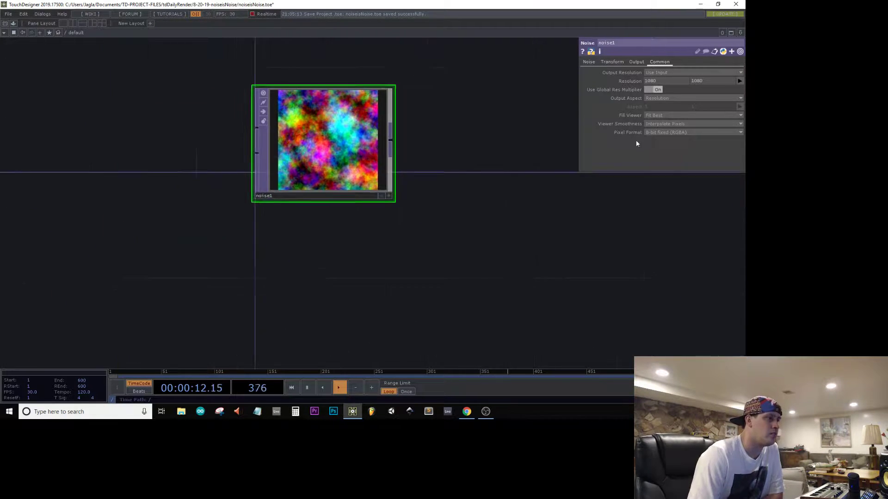
{"action": "left_click", "coordinate": [662, 124]}
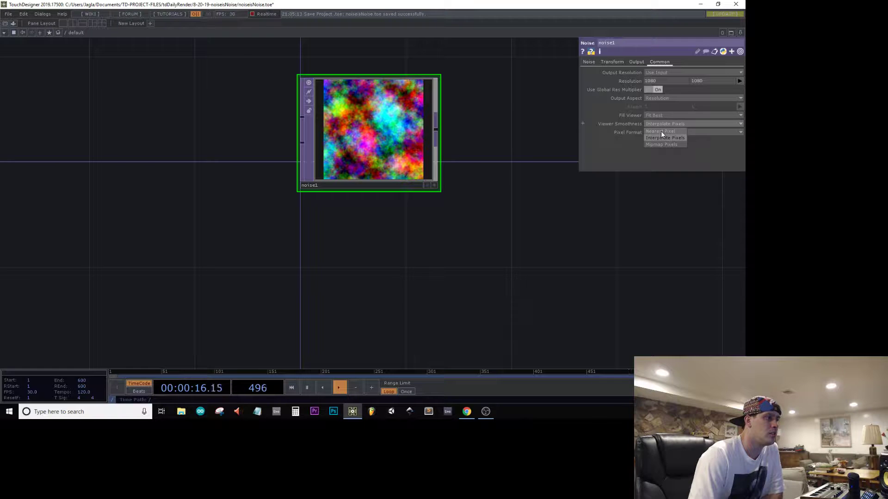
{"action": "left_click", "coordinate": [661, 131]}
Raise the Harmonic Spread of noise1 to 20 while viewing its texture enlarged
{"action": "scroll", "coordinate": [543, 98], "scroll_direction": "up", "scroll_amount": 3}
{"action": "scroll", "coordinate": [287, 174], "scroll_direction": "up", "scroll_amount": 3}
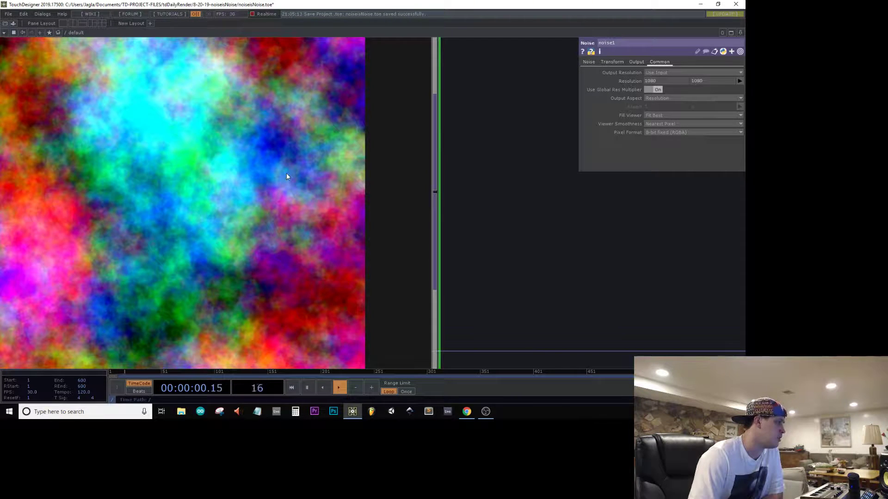
{"action": "left_click_drag", "start_coordinate": [593, 204], "coordinate": [708, 217]}
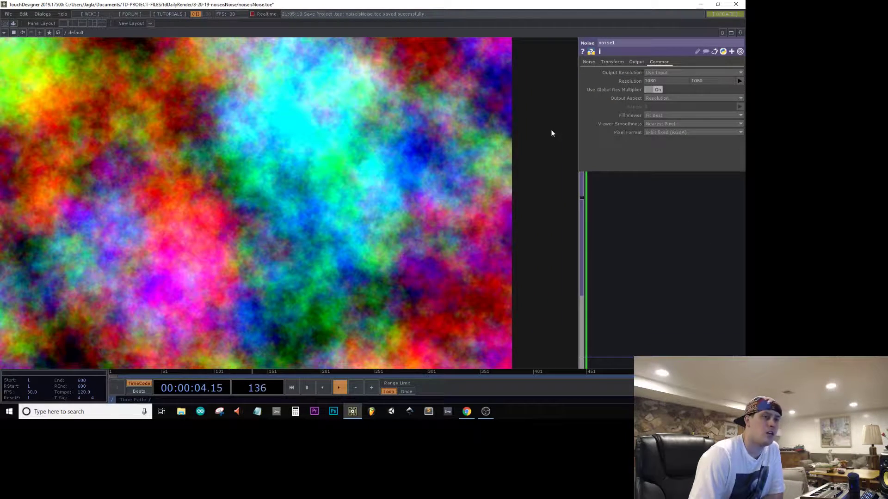
{"action": "left_click", "coordinate": [592, 62]}
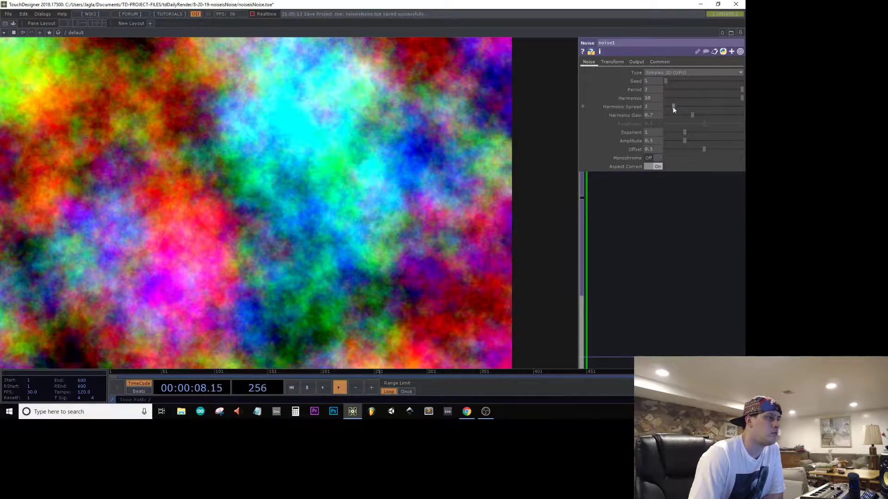
{"action": "left_click_drag", "start_coordinate": [673, 108], "coordinate": [742, 107]}
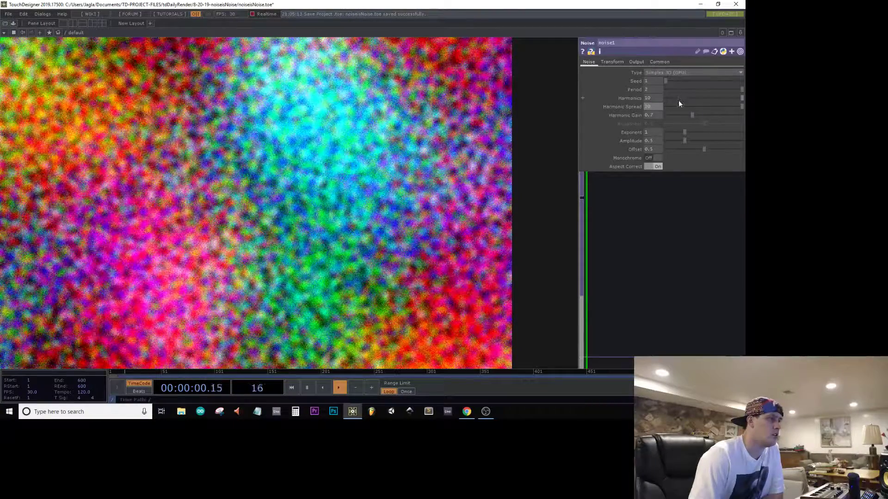
Try a Harmonic Gain of 2 on noise1 and view the resulting texture up close
{"action": "left_click_drag", "start_coordinate": [695, 115], "coordinate": [746, 113]}
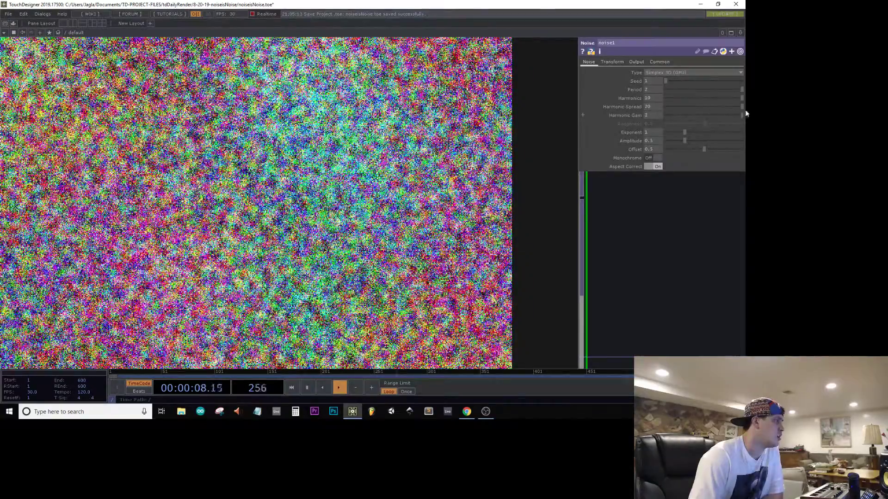
{"action": "scroll", "coordinate": [242, 164], "scroll_direction": "down", "scroll_amount": 5}
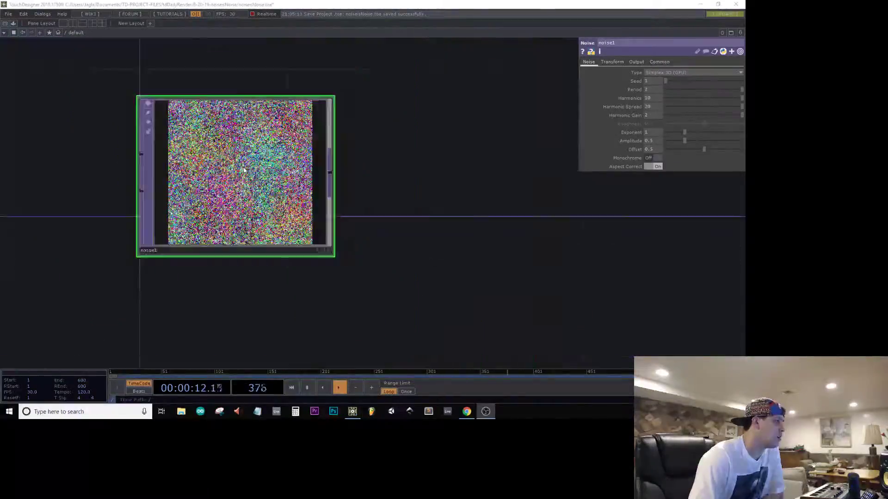
{"action": "scroll", "coordinate": [243, 165], "scroll_direction": "up", "scroll_amount": 2}
{"action": "scroll", "coordinate": [242, 164], "scroll_direction": "up", "scroll_amount": 1}
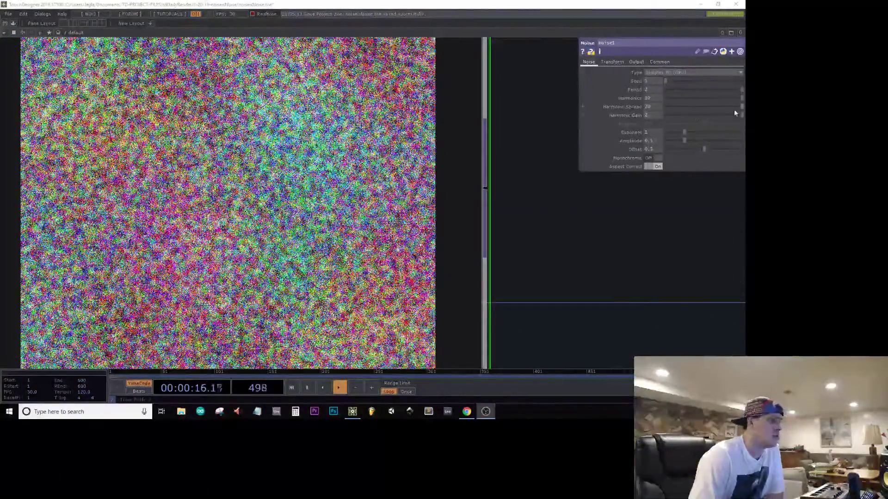
Set noise1's Harmonic Gain to 0.24, Amplitude to 2, Exponent to 4 and Harmonic Spread to 0
{"action": "left_click_drag", "start_coordinate": [738, 119], "coordinate": [741, 141]}
{"action": "scroll", "coordinate": [383, 168], "scroll_direction": "down", "scroll_amount": 3}
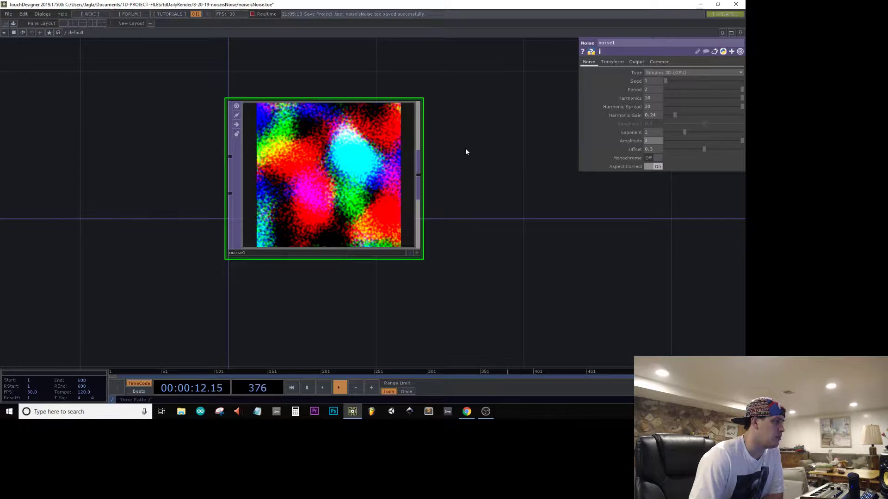
{"action": "scroll", "coordinate": [384, 176], "scroll_direction": "up", "scroll_amount": 3}
{"action": "left_click_drag", "start_coordinate": [682, 132], "coordinate": [741, 132]}
{"action": "scroll", "coordinate": [209, 150], "scroll_direction": "down", "scroll_amount": 4}
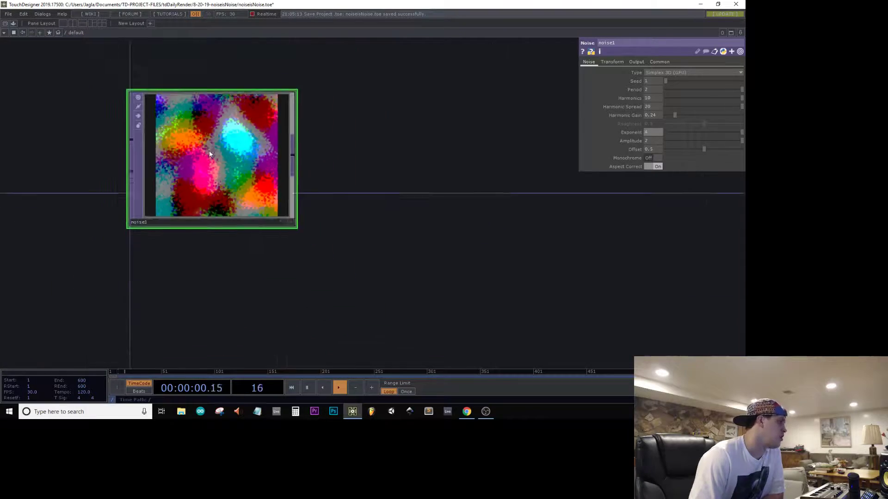
{"action": "left_click_drag", "start_coordinate": [546, 110], "coordinate": [641, 178]}
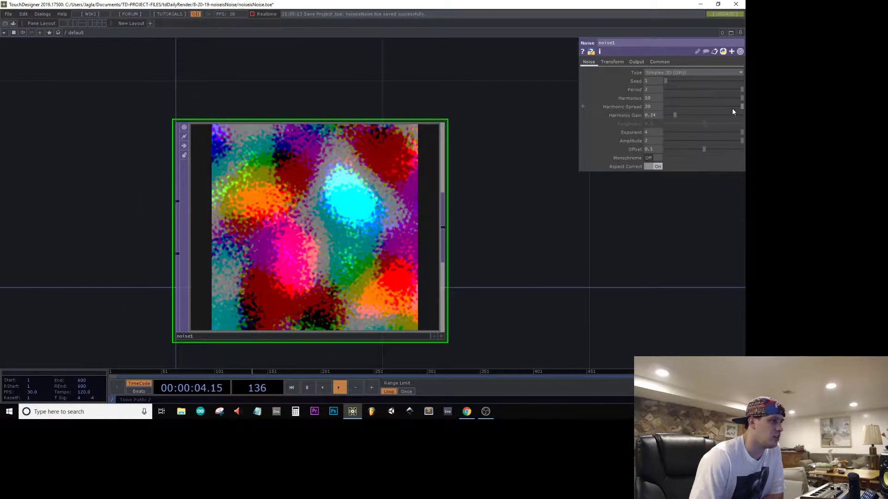
{"action": "left_click_drag", "start_coordinate": [733, 109], "coordinate": [657, 107]}
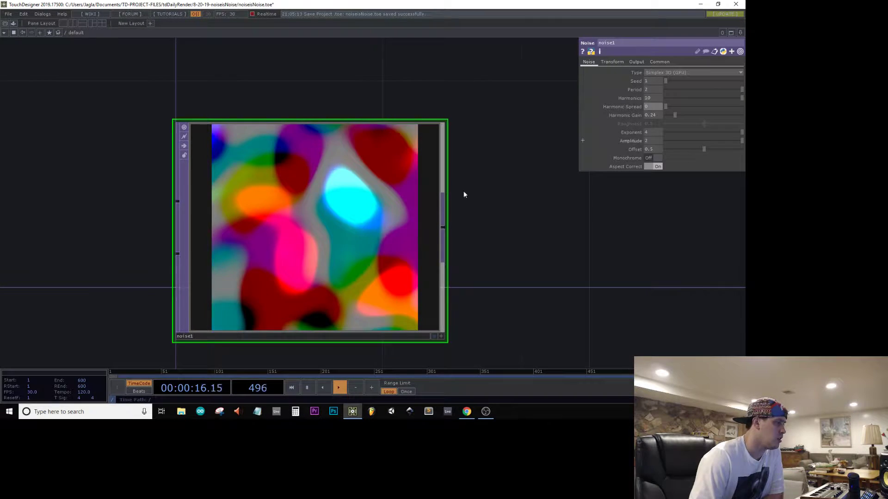
{"action": "scroll", "coordinate": [463, 190], "scroll_direction": "down", "scroll_amount": 5}
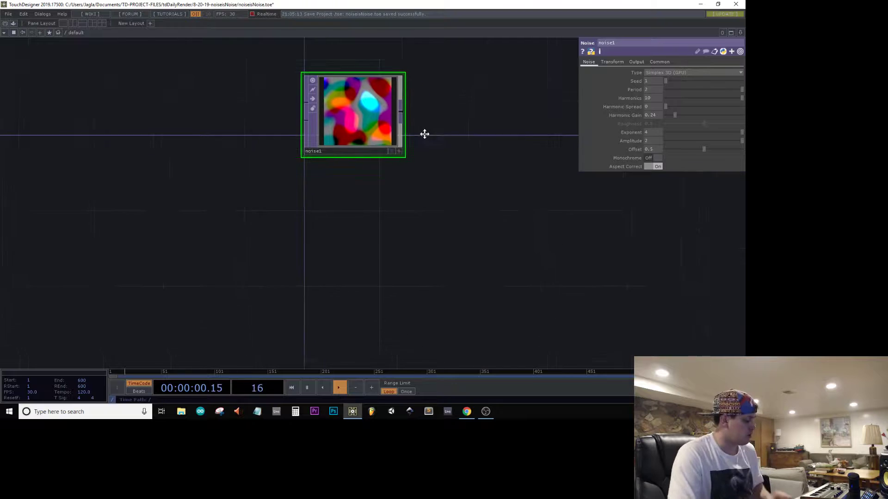
Duplicate noise1 below the original and set the copy's Harmonic Spread to 20
{"action": "key", "text": "ctrl+v"}
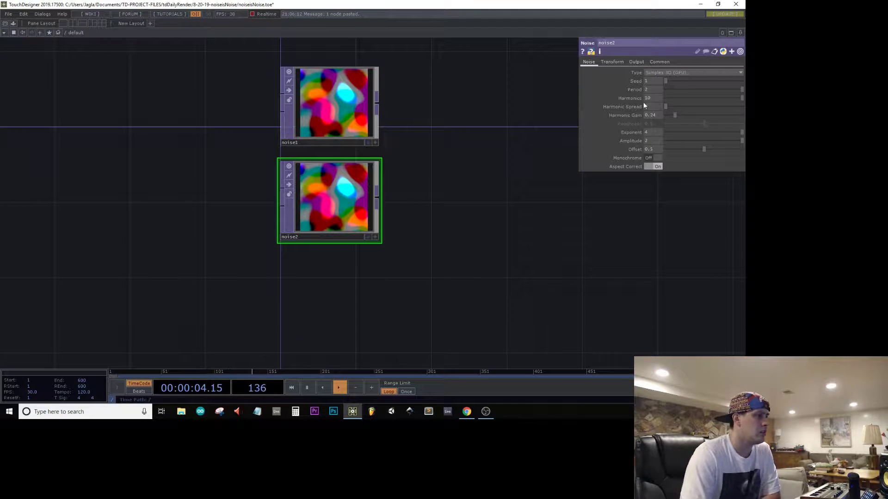
{"action": "left_click_drag", "start_coordinate": [655, 108], "coordinate": [563, 109]}
{"action": "type", "text": "20"}
{"action": "key", "text": "Return"}
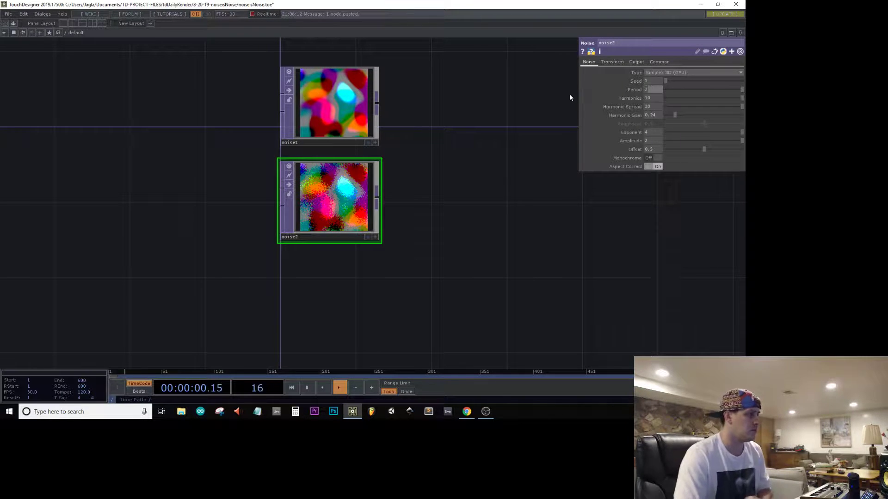
Try a Period of 1.9 on noise2, and settle on 1.5
{"action": "type", "text": "1."}
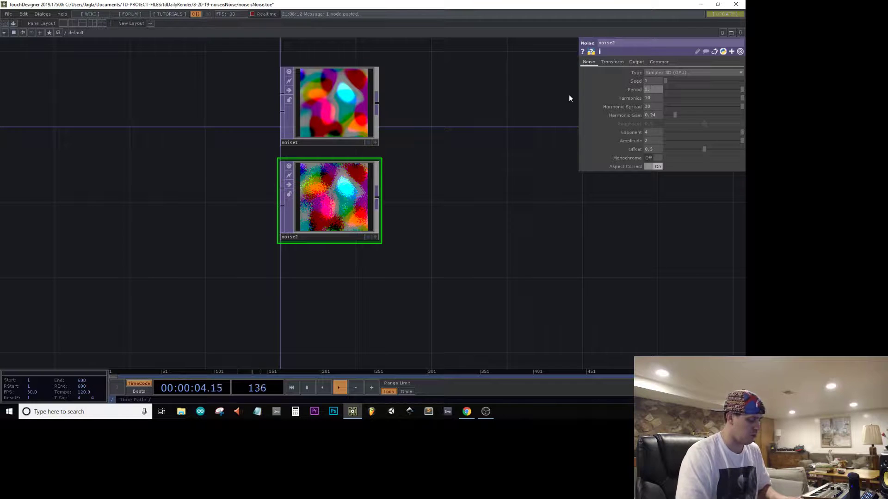
{"action": "type", "text": "9"}
{"action": "key", "text": "Return"}
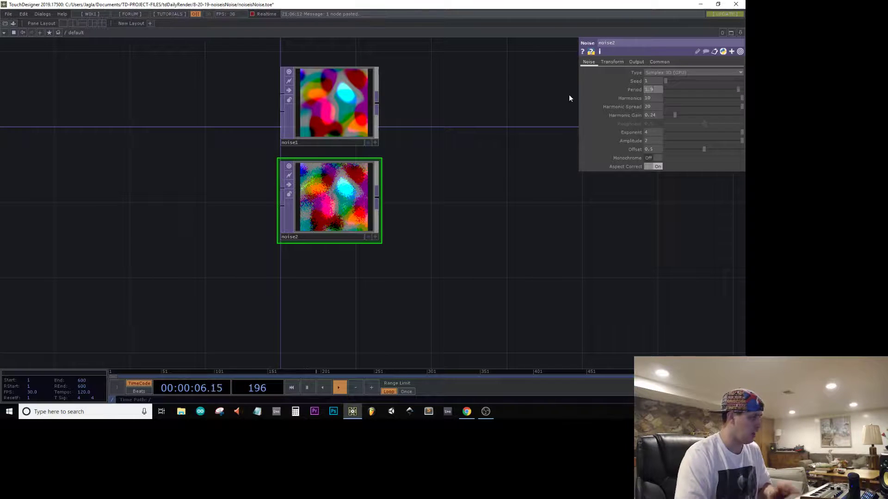
{"action": "left_click", "coordinate": [653, 91]}
{"action": "type", "text": "1.5"}
{"action": "key", "text": "Return"}
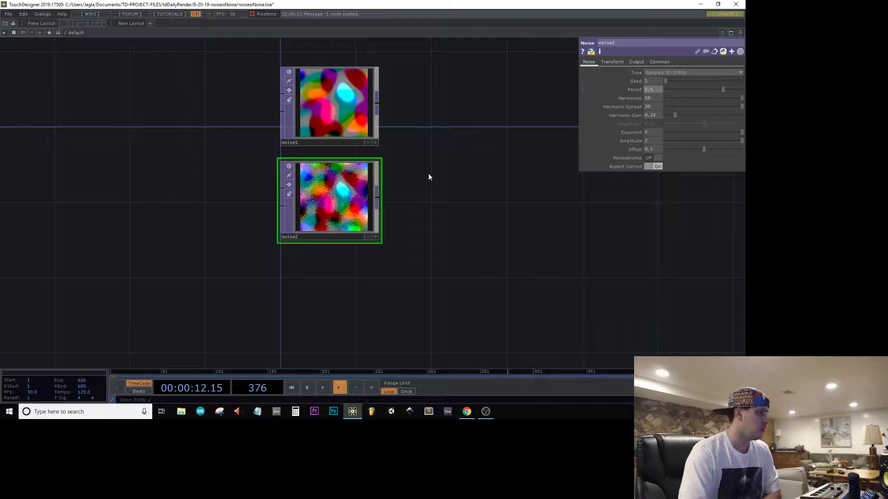
Add a Composite TOP beside the two noise operators and wire noise1 and noise2 into it
{"action": "left_click_drag", "start_coordinate": [409, 143], "coordinate": [297, 168]}
{"action": "scroll", "coordinate": [379, 135], "scroll_direction": "down", "scroll_amount": 3}
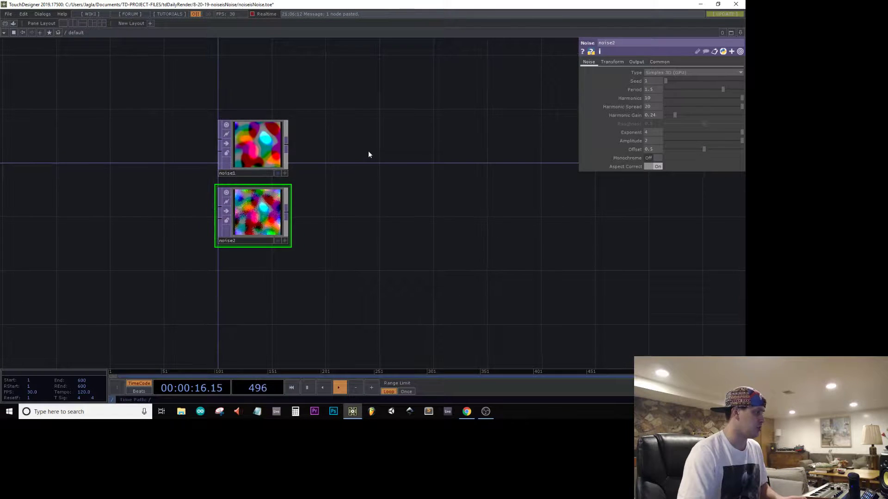
{"action": "scroll", "coordinate": [367, 152], "scroll_direction": "up", "scroll_amount": 3}
{"action": "key", "text": "Tab"}
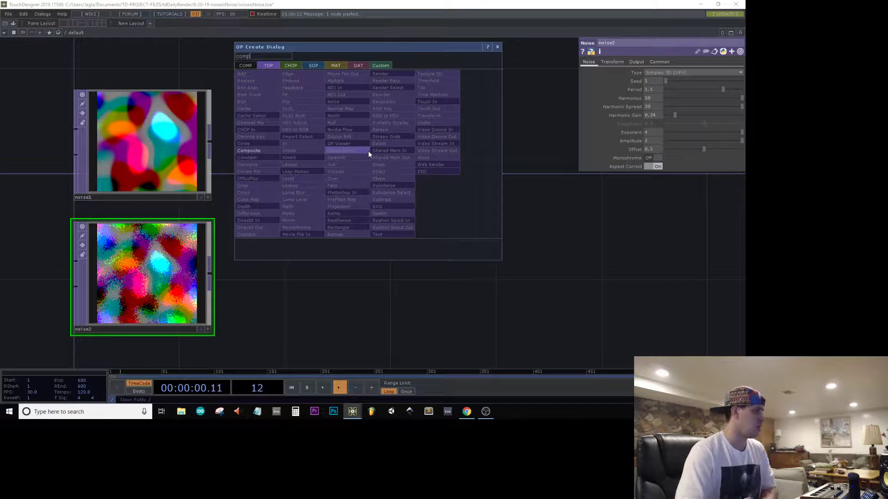
{"action": "left_click", "coordinate": [258, 150]}
{"action": "left_click", "coordinate": [340, 218]}
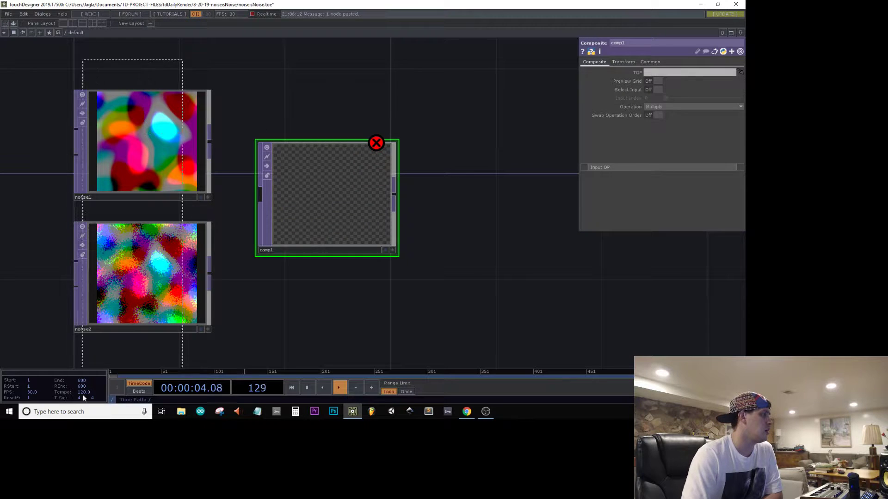
{"action": "left_click", "coordinate": [209, 139]}
{"action": "left_click_drag", "start_coordinate": [209, 138], "coordinate": [261, 187]}
{"action": "left_click_drag", "start_coordinate": [209, 273], "coordinate": [261, 198]}
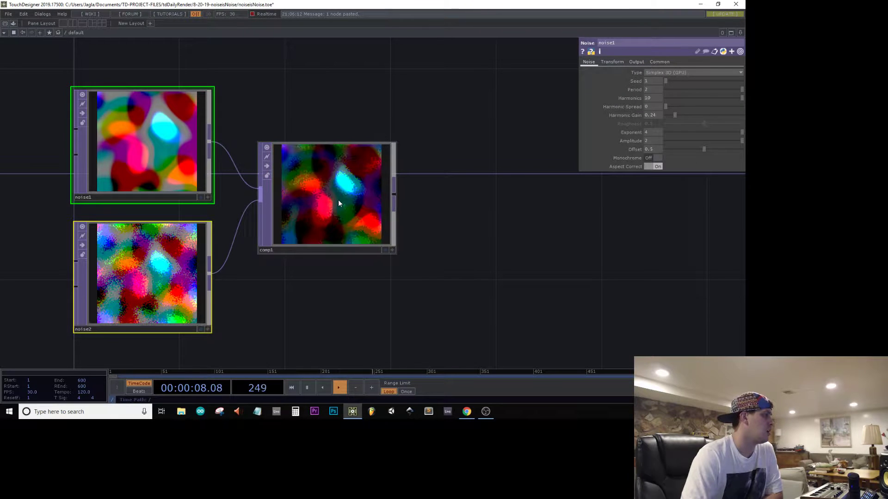
Try the Difference and Burn Linear operations on comp1
{"action": "left_click", "coordinate": [337, 199]}
{"action": "left_click", "coordinate": [702, 105]}
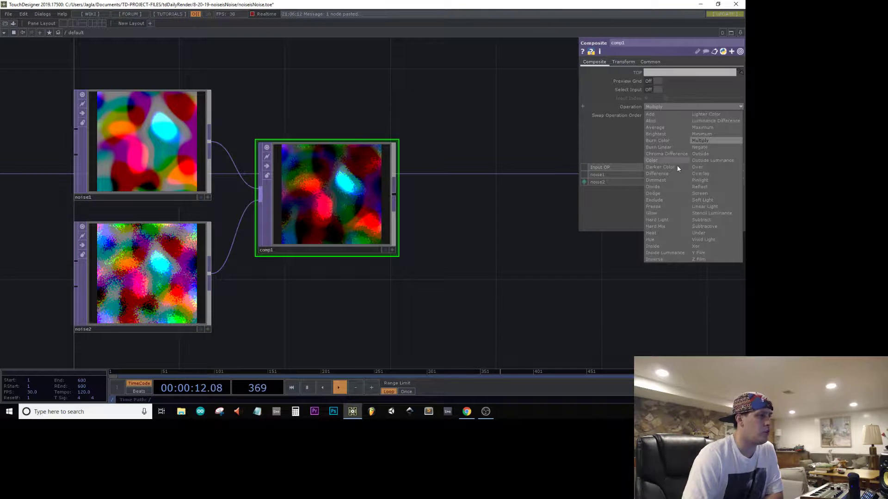
{"action": "left_click", "coordinate": [670, 173]}
{"action": "scroll", "coordinate": [277, 189], "scroll_direction": "up", "scroll_amount": 5}
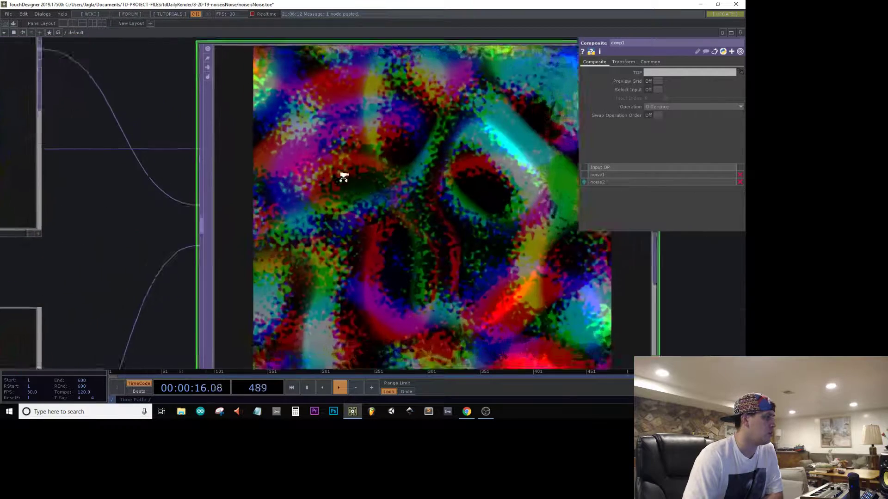
{"action": "left_click", "coordinate": [685, 103]}
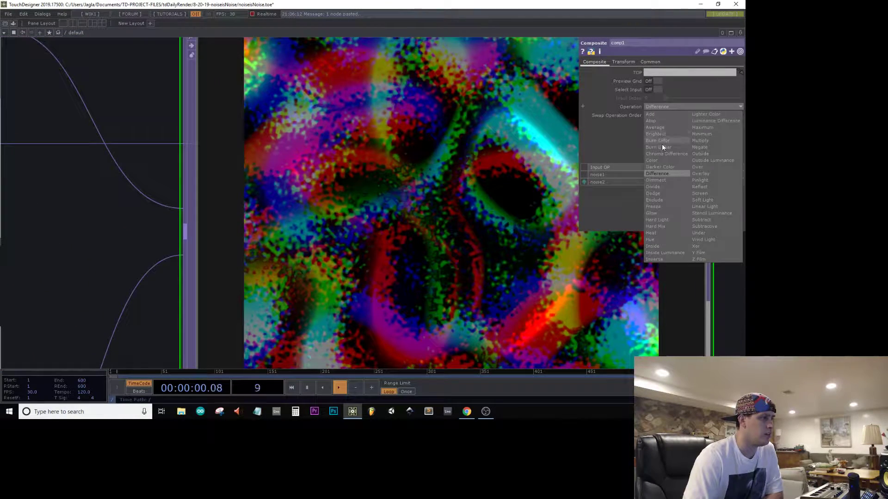
{"action": "left_click", "coordinate": [661, 144]}
{"action": "scroll", "coordinate": [384, 201], "scroll_direction": "down", "scroll_amount": 3}
Try the Inside Luminance operation on comp1, switching Swap Operation Order on and back off
{"action": "left_click", "coordinate": [702, 107]}
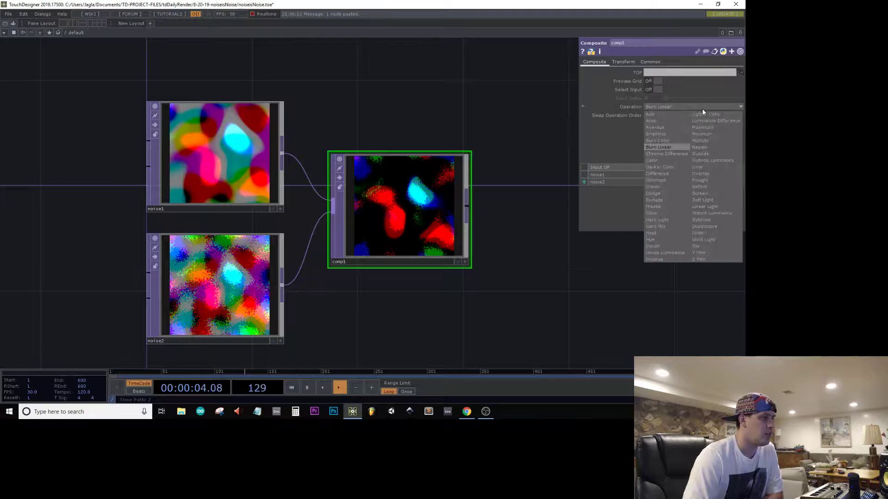
{"action": "left_click", "coordinate": [669, 252]}
{"action": "scroll", "coordinate": [420, 207], "scroll_direction": "up", "scroll_amount": 4}
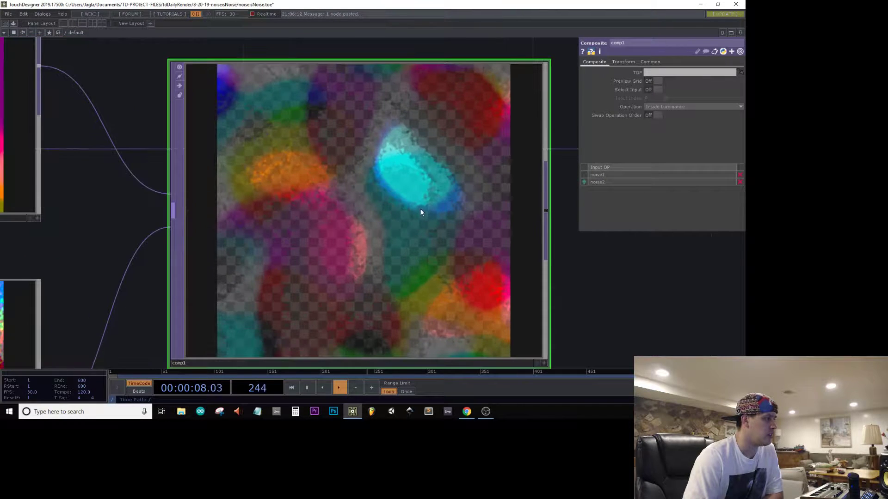
{"action": "left_click", "coordinate": [681, 106]}
{"action": "left_click", "coordinate": [680, 105]}
{"action": "left_click", "coordinate": [652, 116]}
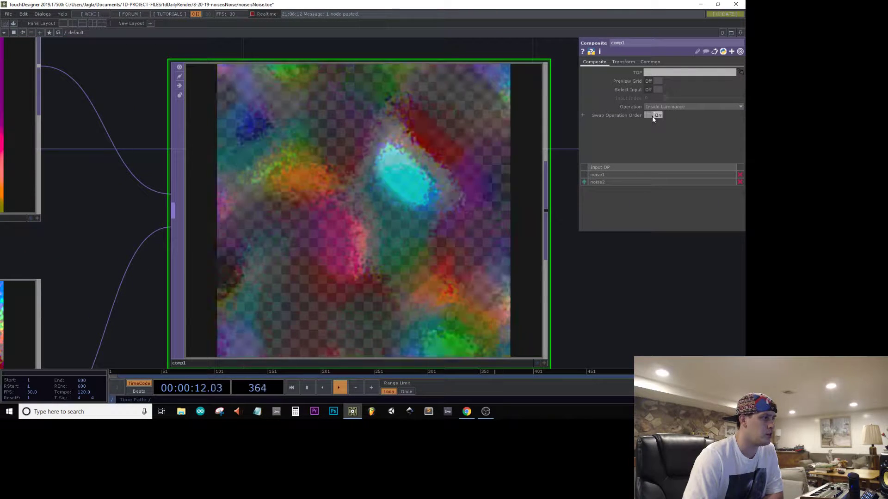
{"action": "left_click", "coordinate": [652, 115]}
Compare the Multiply, Z Film and Y Film operations on comp1, leaving it on Y Film
{"action": "left_click", "coordinate": [692, 109]}
{"action": "left_click", "coordinate": [700, 140]}
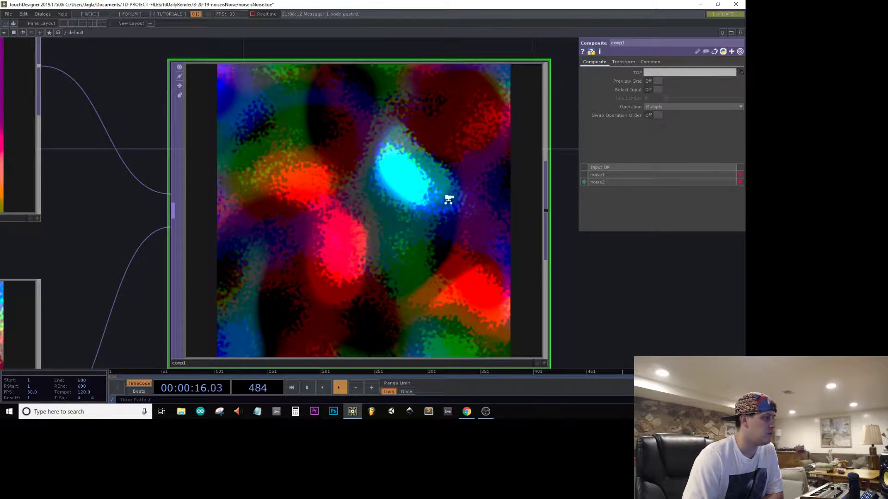
{"action": "left_click", "coordinate": [683, 108]}
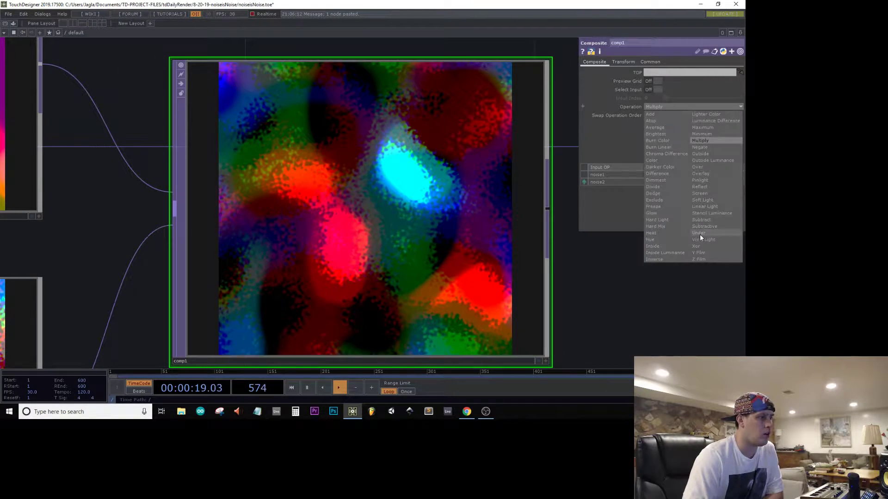
{"action": "left_click", "coordinate": [702, 259]}
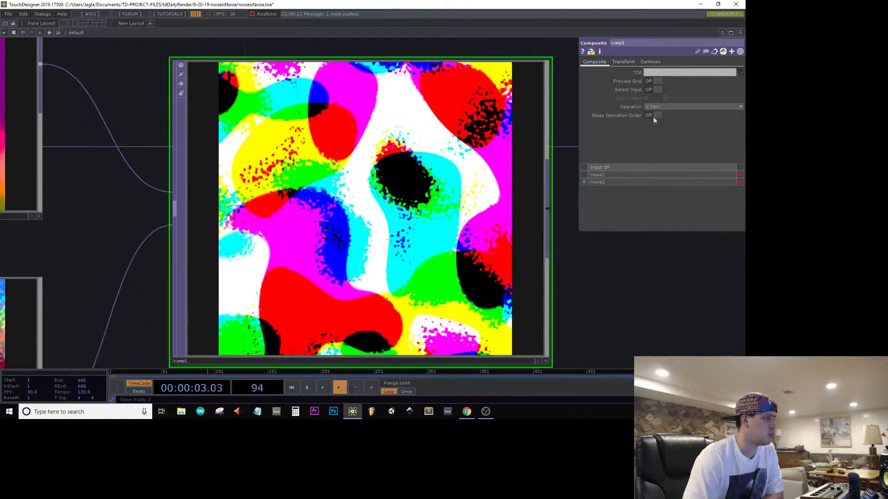
{"action": "left_click", "coordinate": [665, 107]}
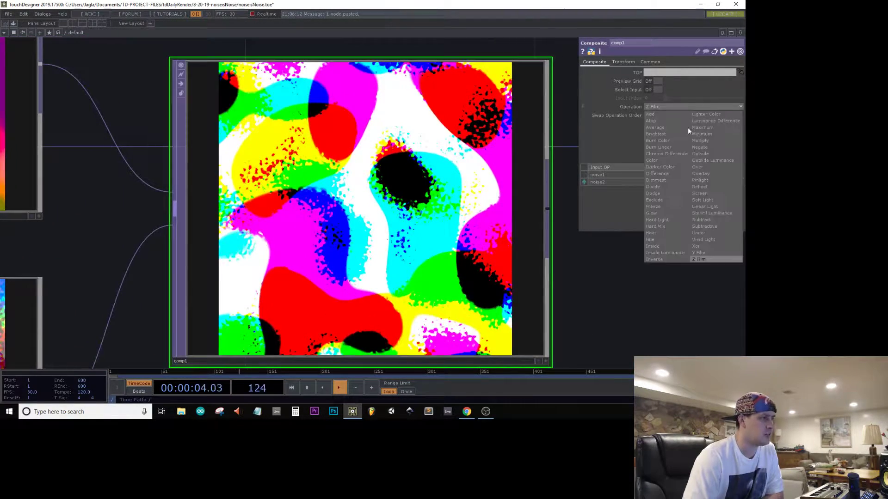
{"action": "left_click", "coordinate": [701, 254]}
{"action": "scroll", "coordinate": [397, 226], "scroll_direction": "down", "scroll_amount": 5}
{"action": "scroll", "coordinate": [398, 227], "scroll_direction": "up", "scroll_amount": 2}
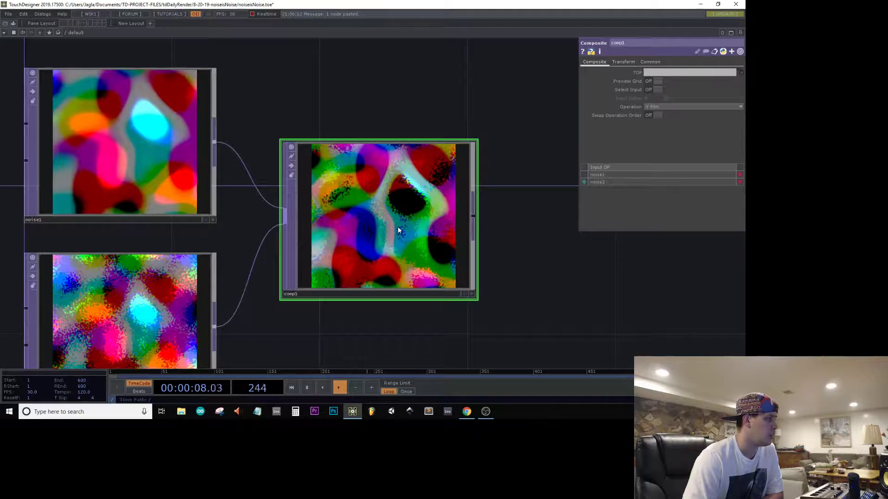
Open noise1's transform settings and try scrubbing its Z Translate value
{"action": "left_click", "coordinate": [135, 339]}
{"action": "left_click", "coordinate": [138, 194]}
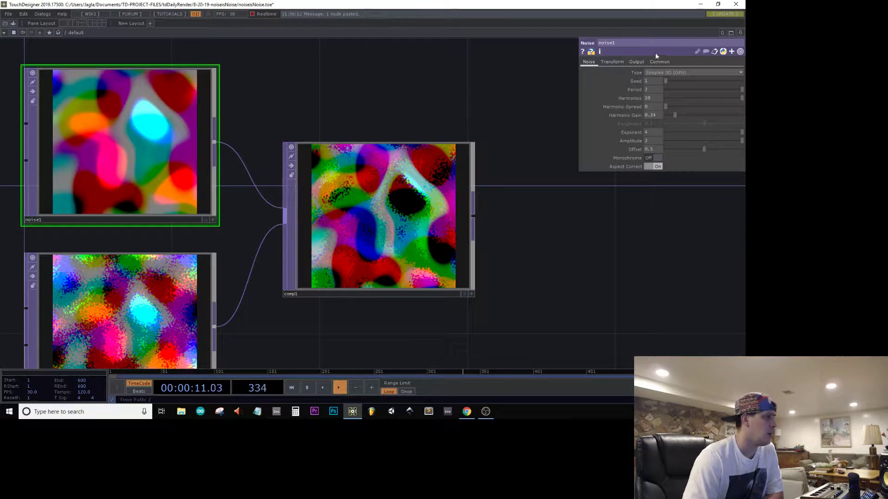
{"action": "left_click", "coordinate": [619, 63]}
{"action": "middle_click_drag", "start_coordinate": [716, 87], "coordinate": [717, 78]}
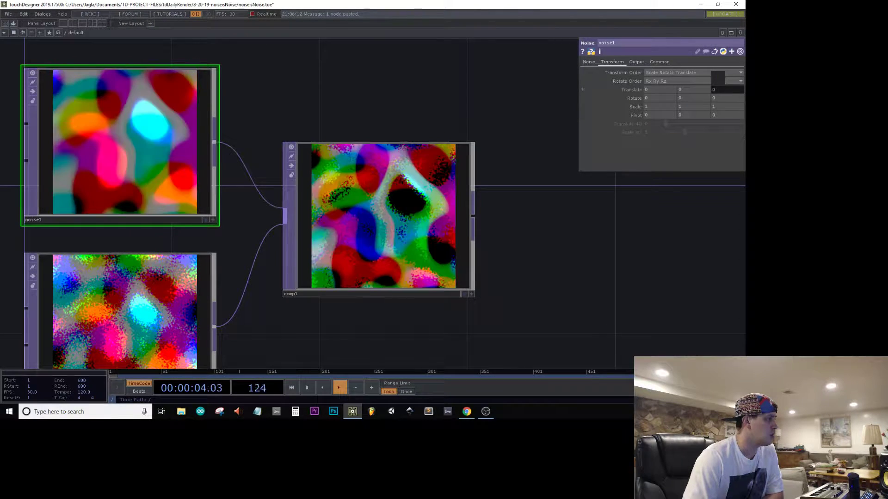
{"action": "scroll", "coordinate": [295, 234], "scroll_direction": "down", "scroll_amount": 5}
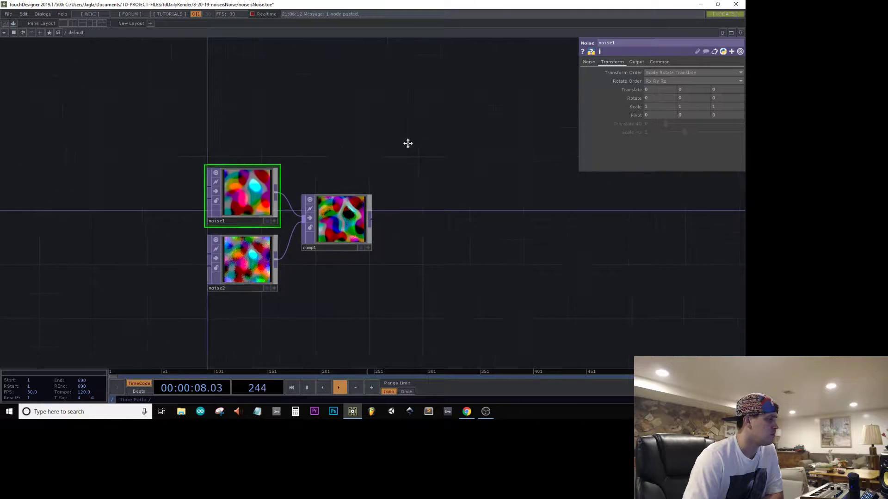
{"action": "scroll", "coordinate": [414, 163], "scroll_direction": "up", "scroll_amount": 3}
{"action": "scroll", "coordinate": [414, 163], "scroll_direction": "up", "scroll_amount": 1}
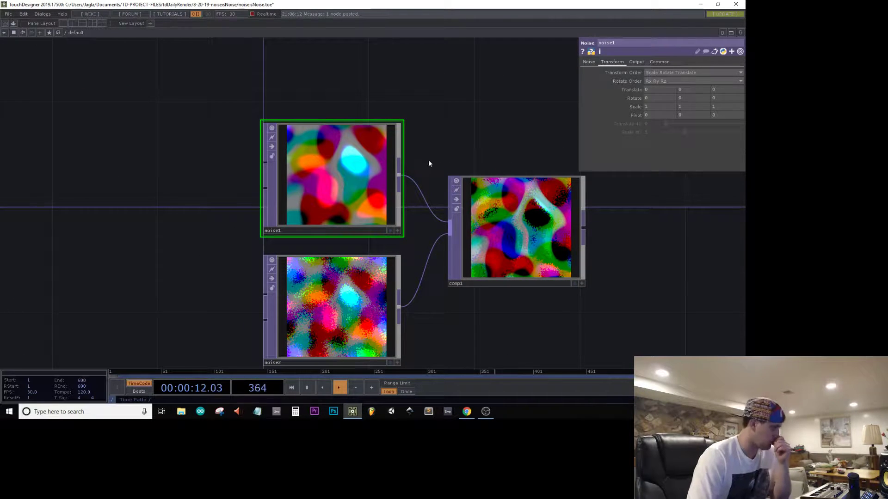
Set comp1's operation to Z Film and try scrubbing noise1's Z Translate value
{"action": "left_click", "coordinate": [472, 189]}
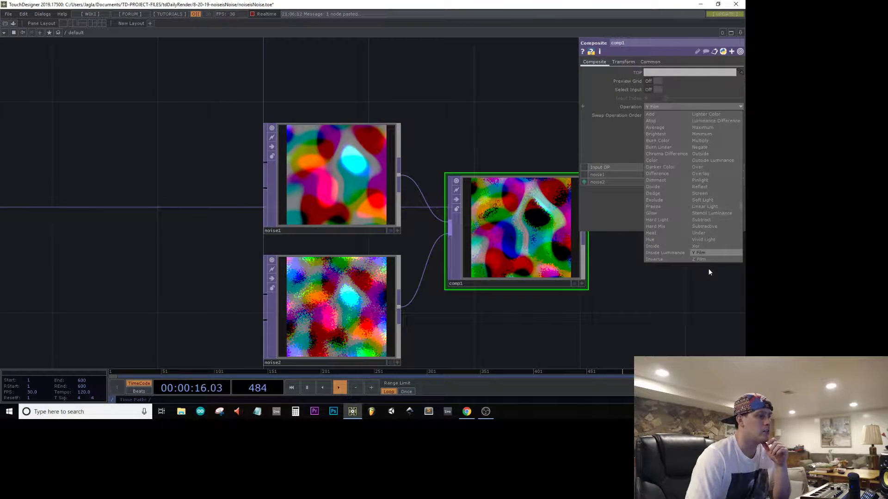
{"action": "left_click", "coordinate": [707, 259]}
{"action": "left_click", "coordinate": [390, 190]}
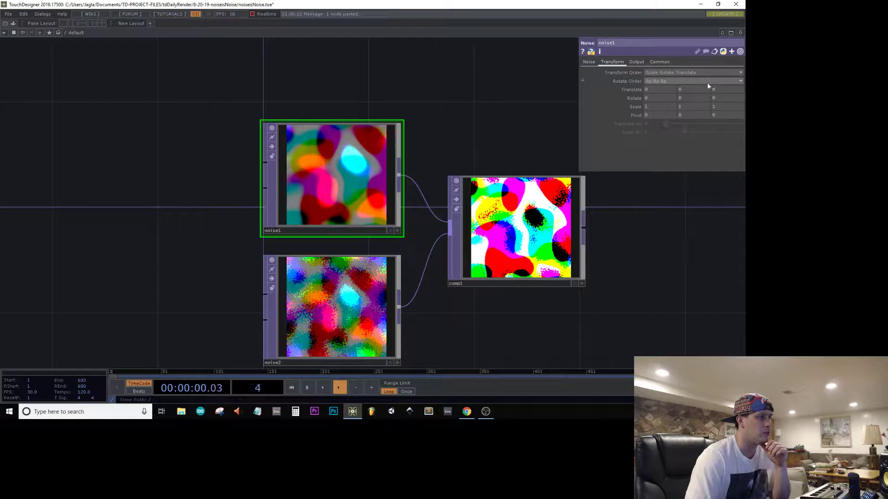
{"action": "middle_click_drag", "start_coordinate": [723, 91], "coordinate": [721, 74]}
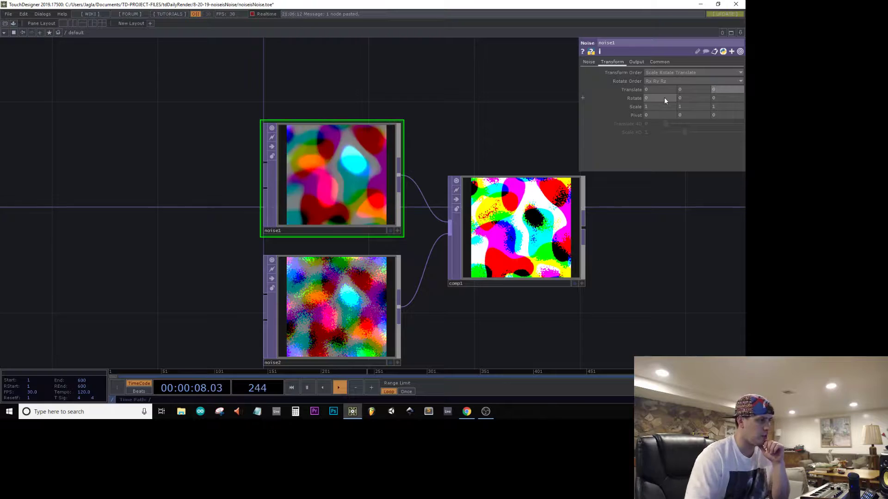
Animate noise1 and noise2 together by setting their Z Translate to the expression absTime.seconds
{"action": "left_click", "coordinate": [573, 174]}
{"action": "key", "text": "h"}
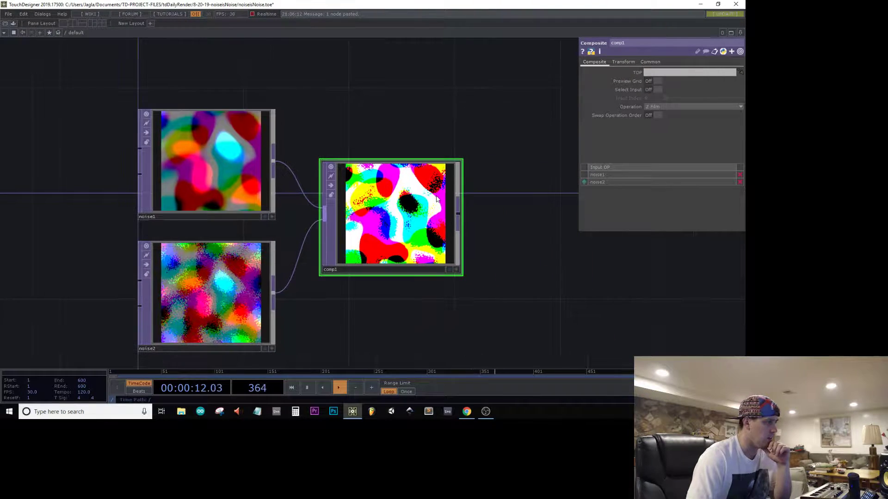
{"action": "scroll", "coordinate": [387, 234], "scroll_direction": "up", "scroll_amount": 10}
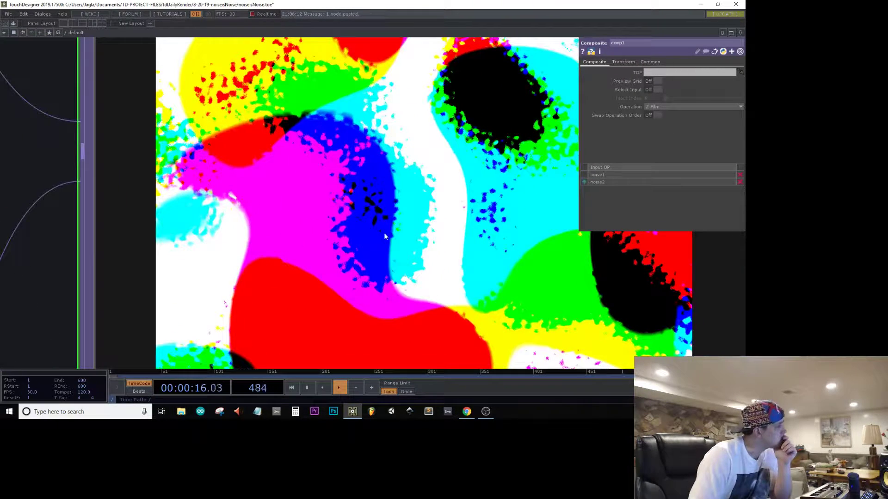
{"action": "scroll", "coordinate": [384, 236], "scroll_direction": "down", "scroll_amount": 10}
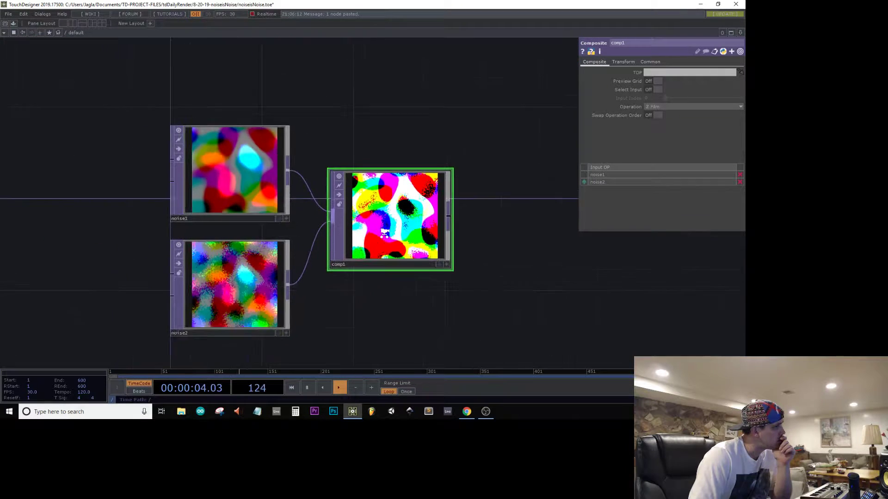
{"action": "left_click", "coordinate": [231, 174]}
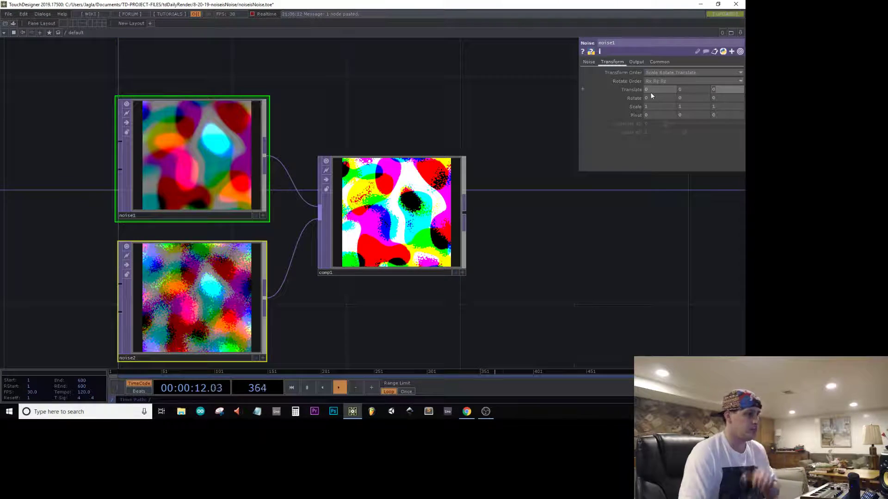
{"action": "type", "text": "absTime.seconds"}
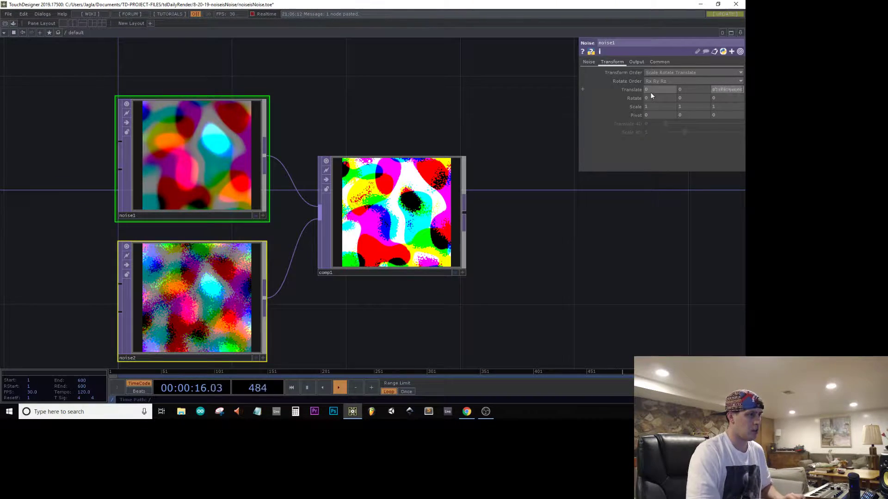
{"action": "key", "text": "Return"}
{"action": "scroll", "coordinate": [343, 251], "scroll_direction": "up", "scroll_amount": 10}
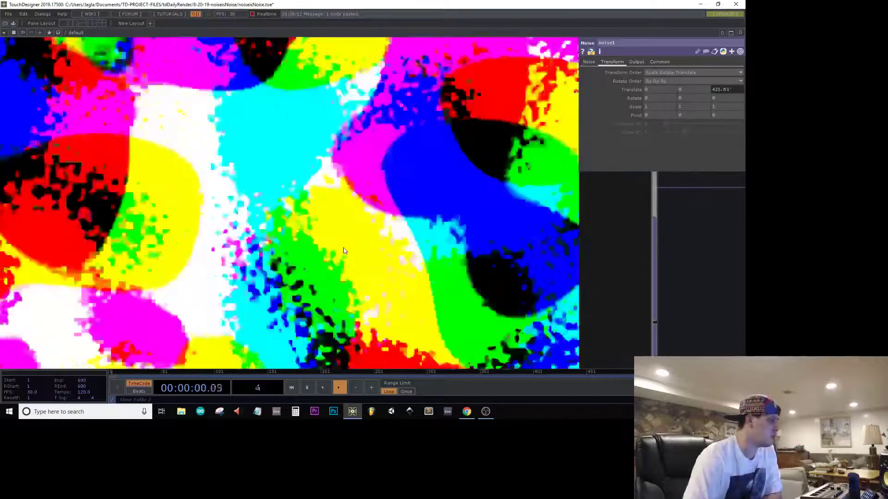
{"action": "scroll", "coordinate": [343, 246], "scroll_direction": "down", "scroll_amount": 10}
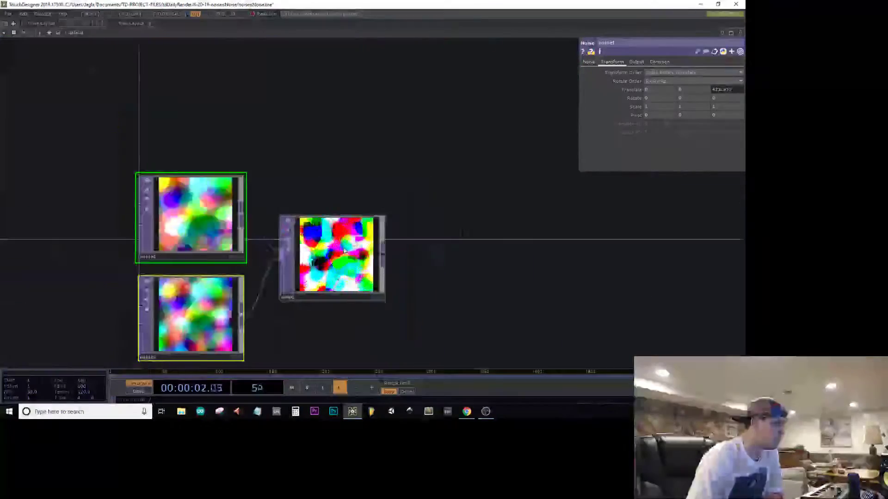
{"action": "left_click", "coordinate": [583, 89]}
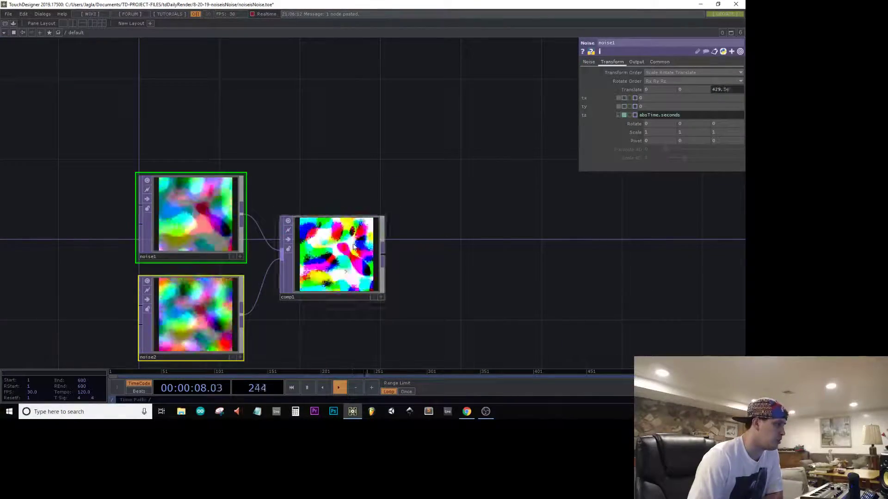
{"action": "left_click", "coordinate": [588, 62]}
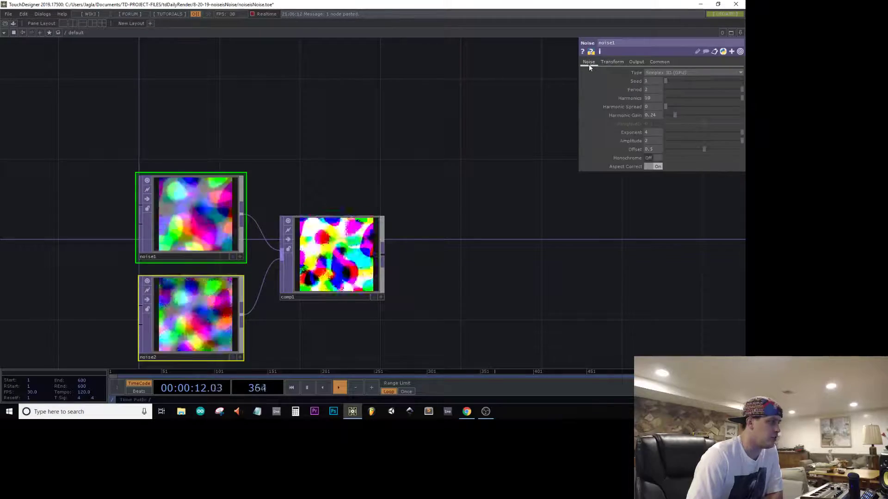
Wire comp1 into the noiseisNoise null and open that null's output in a small floating viewer beside the parameters
{"action": "left_click_drag", "start_coordinate": [337, 180], "coordinate": [445, 88]}
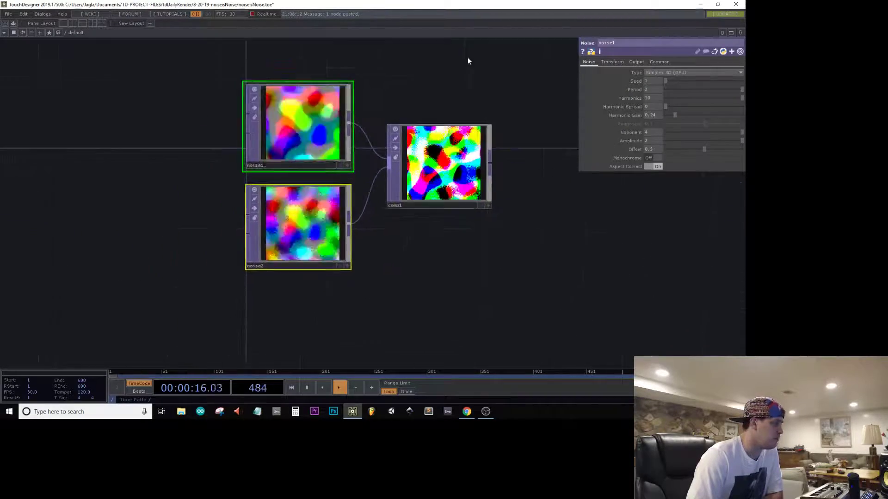
{"action": "left_click_drag", "start_coordinate": [468, 58], "coordinate": [485, 36]}
{"action": "left_click_drag", "start_coordinate": [514, 184], "coordinate": [388, 199]}
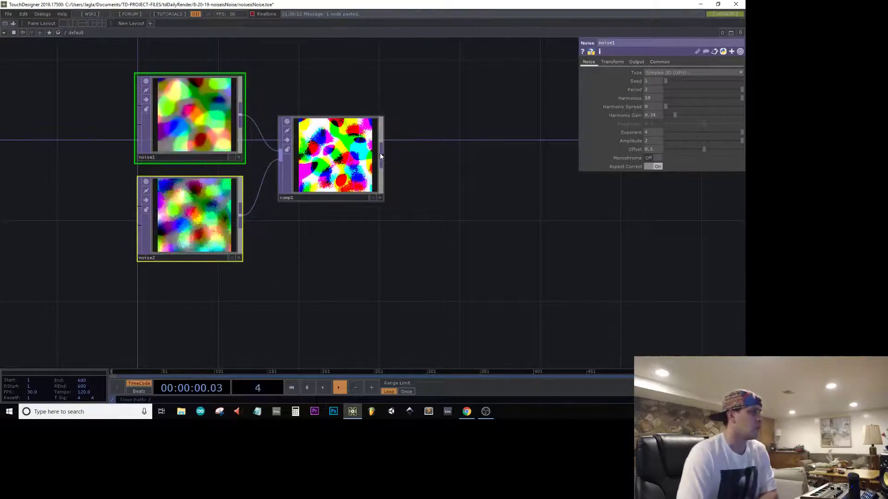
{"action": "scroll", "coordinate": [325, 181], "scroll_direction": "down", "scroll_amount": 5}
{"action": "scroll", "coordinate": [291, 174], "scroll_direction": "up", "scroll_amount": 3}
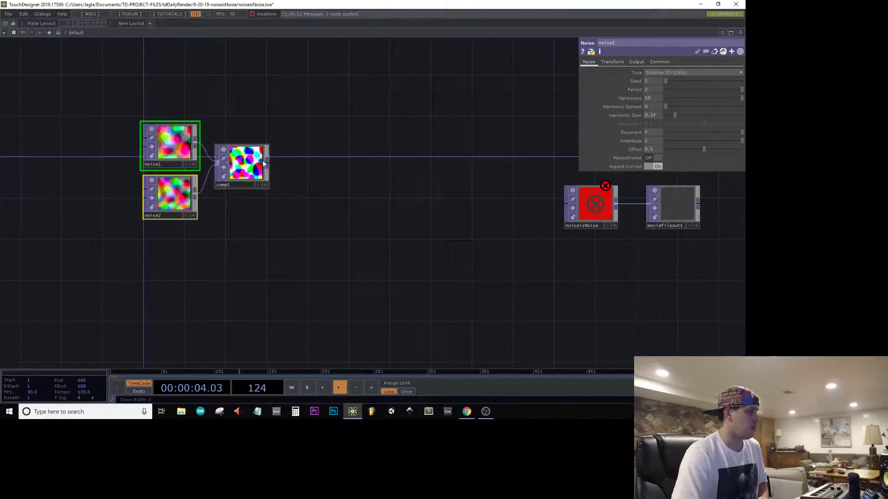
{"action": "right_click", "coordinate": [595, 212]}
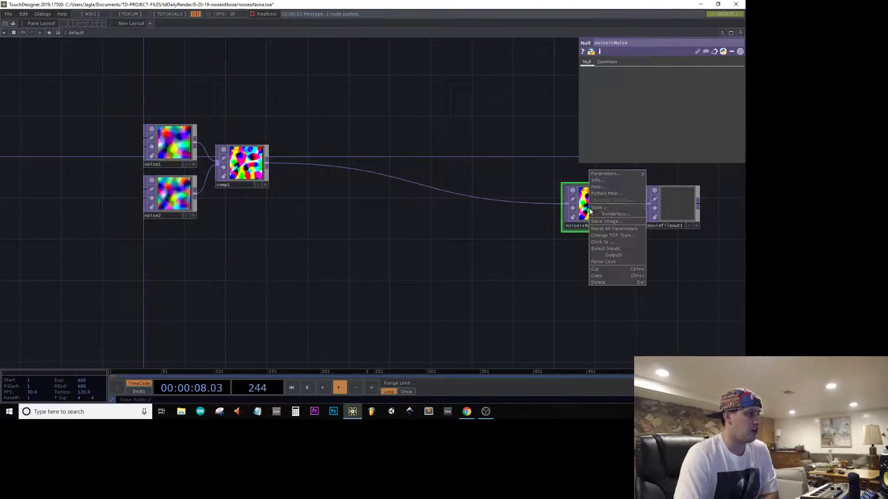
{"action": "left_click", "coordinate": [606, 204]}
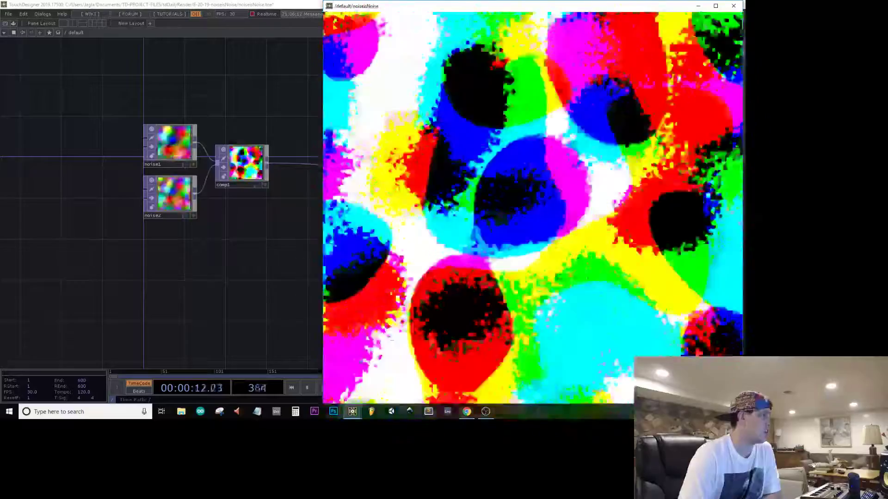
{"action": "left_click_drag", "start_coordinate": [344, 1], "coordinate": [503, 47]}
With noise1 and noise2 both selected, set their Offset to 0 and Exponent to 0.41
{"action": "scroll", "coordinate": [322, 191], "scroll_direction": "up", "scroll_amount": 5}
{"action": "scroll", "coordinate": [322, 192], "scroll_direction": "up", "scroll_amount": 2}
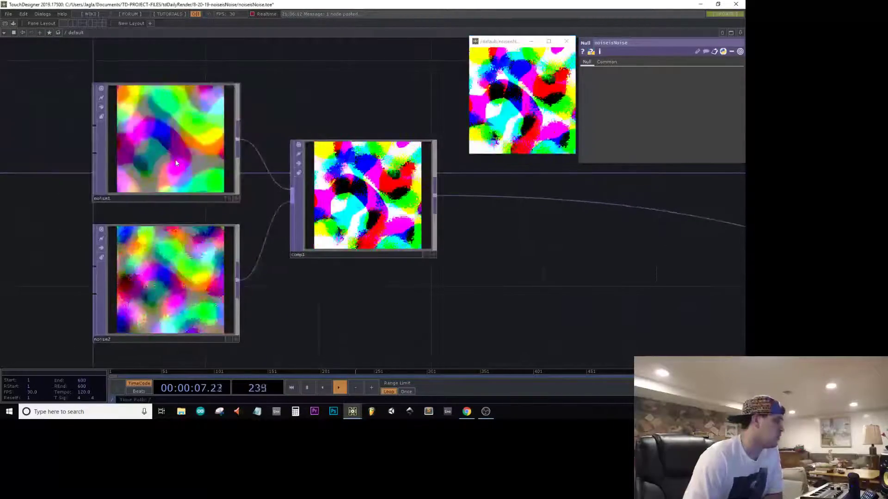
{"action": "left_click", "coordinate": [196, 120]}
{"action": "right_click_drag", "start_coordinate": [166, 71], "coordinate": [175, 387]}
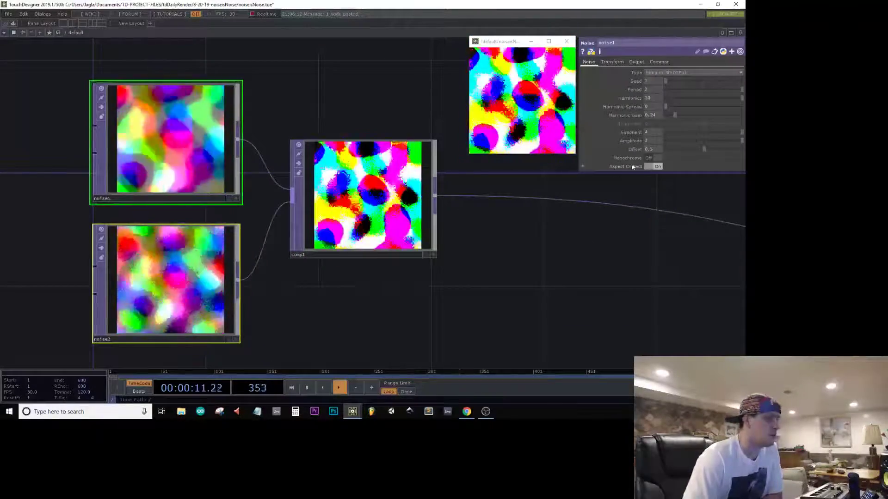
{"action": "left_click_drag", "start_coordinate": [703, 149], "coordinate": [660, 153]}
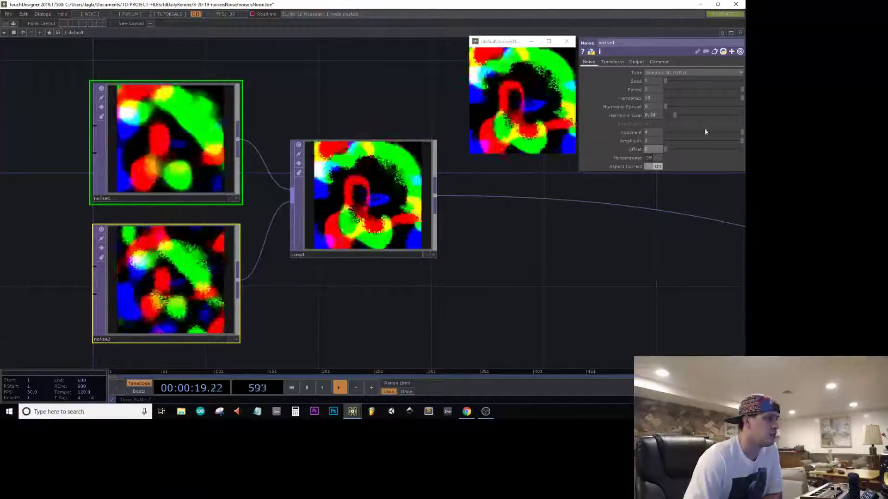
{"action": "left_click_drag", "start_coordinate": [704, 131], "coordinate": [651, 135]}
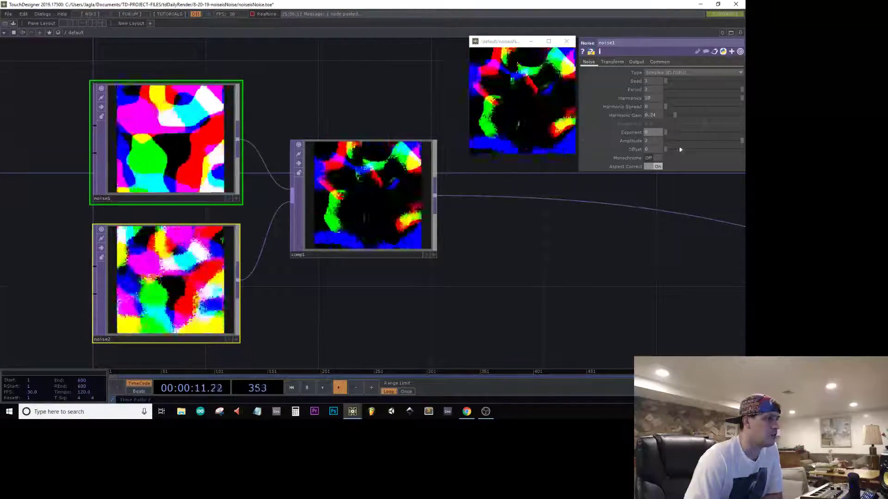
{"action": "mouse_move", "coordinate": [681, 131]}
{"action": "left_mouse_down"}
{"action": "mouse_move", "coordinate": [700, 134]}
{"action": "mouse_move", "coordinate": [674, 132]}
{"action": "left_mouse_up"}
Try a much higher Harmonic Spread on both noises, return it to 0, and inspect comp1's output up close
{"action": "left_click_drag", "start_coordinate": [500, 271], "coordinate": [355, 289]}
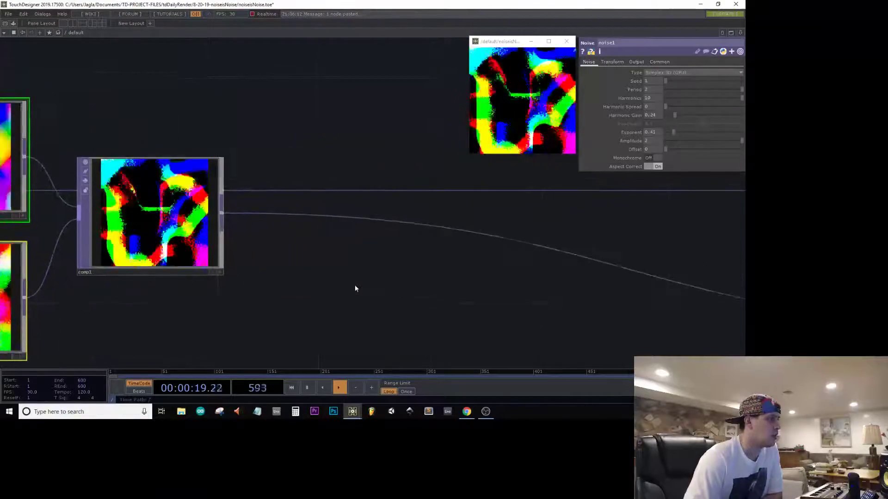
{"action": "left_click_drag", "start_coordinate": [303, 268], "coordinate": [560, 221]}
{"action": "left_click_drag", "start_coordinate": [666, 106], "coordinate": [745, 111]}
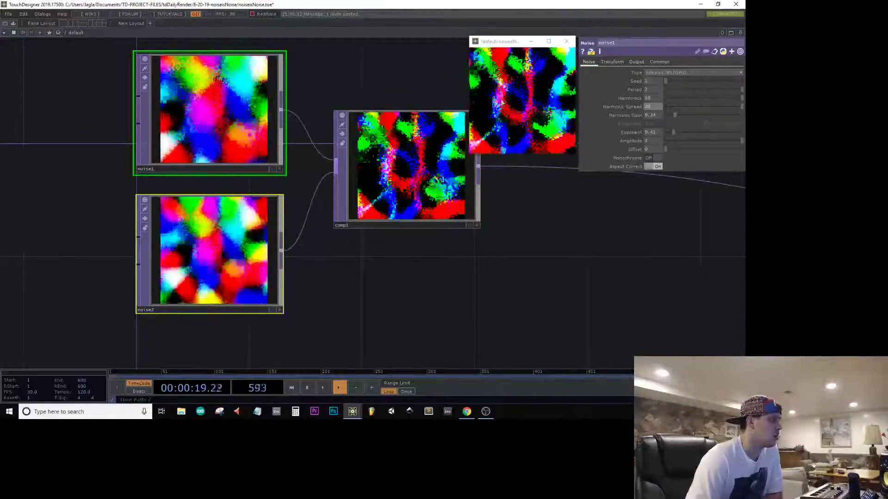
{"action": "scroll", "coordinate": [443, 155], "scroll_direction": "up", "scroll_amount": 6}
{"action": "scroll", "coordinate": [443, 158], "scroll_direction": "down", "scroll_amount": 2}
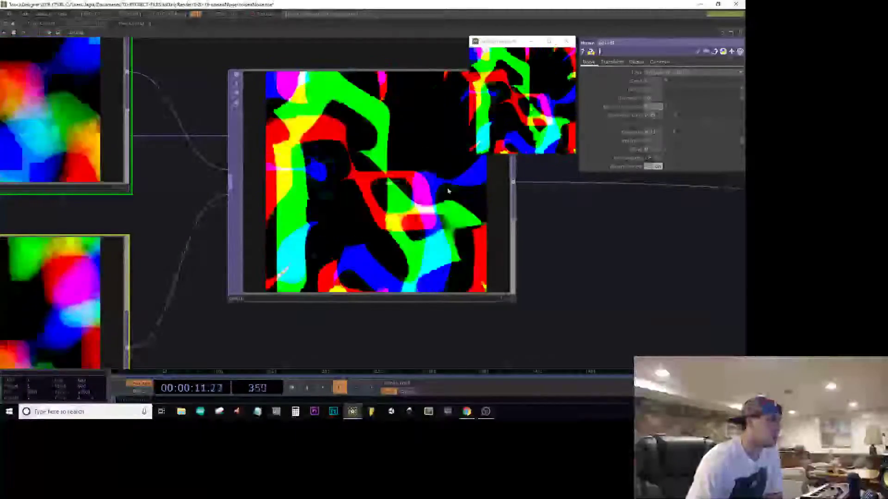
{"action": "scroll", "coordinate": [406, 192], "scroll_direction": "up", "scroll_amount": 2}
{"action": "scroll", "coordinate": [408, 192], "scroll_direction": "up", "scroll_amount": 3}
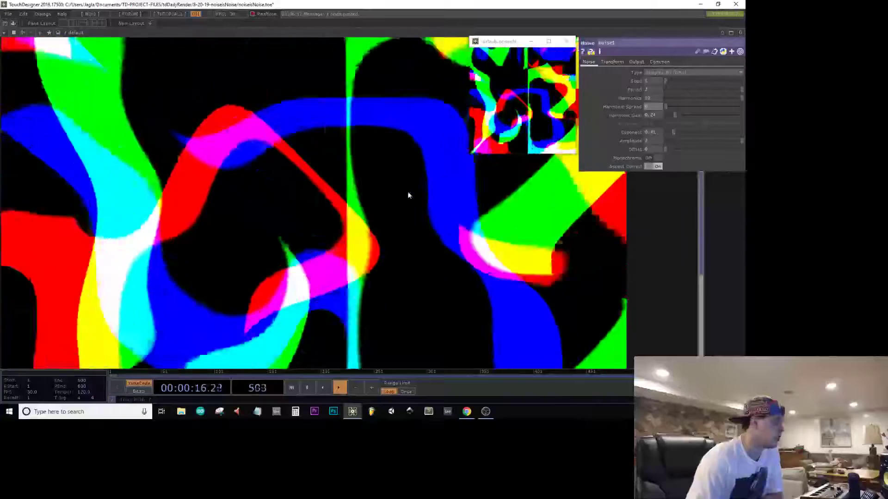
{"action": "scroll", "coordinate": [408, 195], "scroll_direction": "down", "scroll_amount": 5}
{"action": "left_click", "coordinate": [408, 195]}
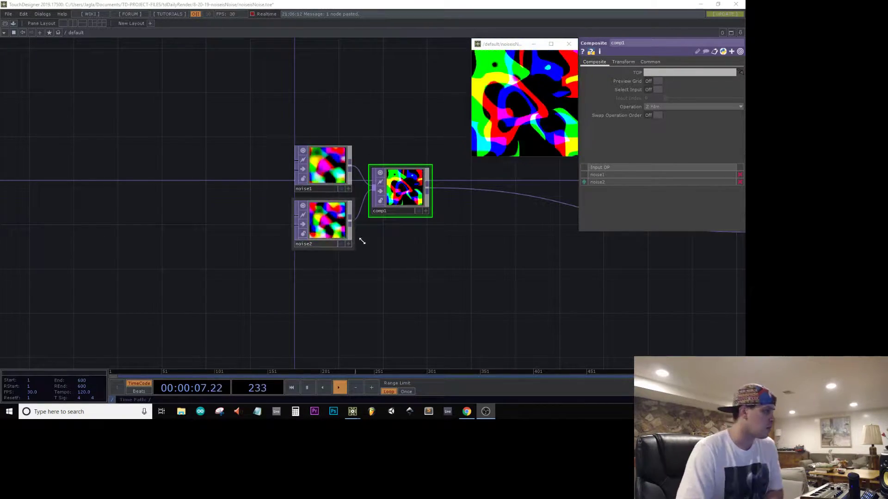
Set noise2's Period to 2 after trying other values
{"action": "left_click_drag", "start_coordinate": [464, 258], "coordinate": [423, 257]}
{"action": "scroll", "coordinate": [250, 212], "scroll_direction": "up", "scroll_amount": 6}
{"action": "left_click", "coordinate": [304, 229]}
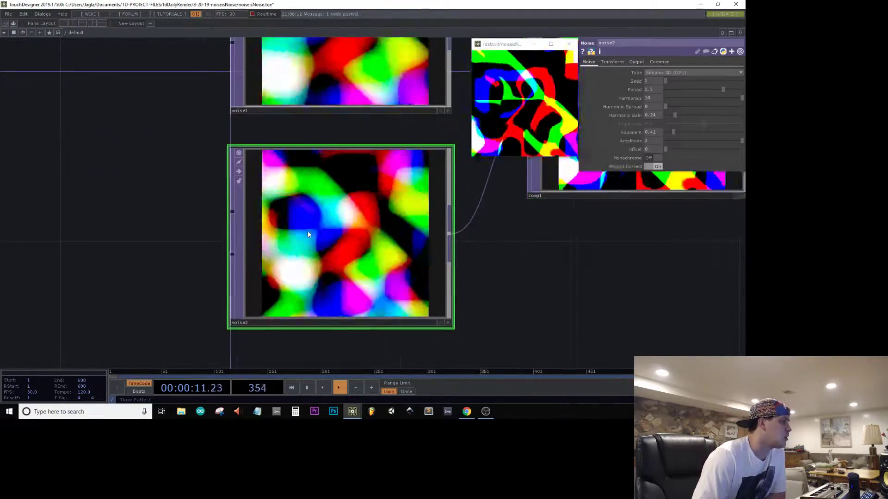
{"action": "scroll", "coordinate": [307, 231], "scroll_direction": "down", "scroll_amount": 5}
{"action": "scroll", "coordinate": [326, 232], "scroll_direction": "up", "scroll_amount": 3}
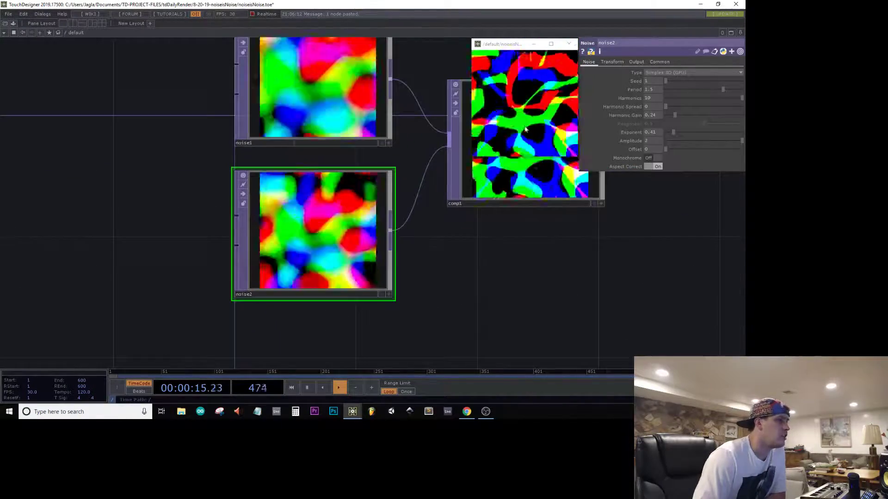
{"action": "left_click_drag", "start_coordinate": [732, 90], "coordinate": [666, 88]}
{"action": "left_click", "coordinate": [653, 89]}
{"action": "type", "text": "2"}
{"action": "key", "text": "Return"}
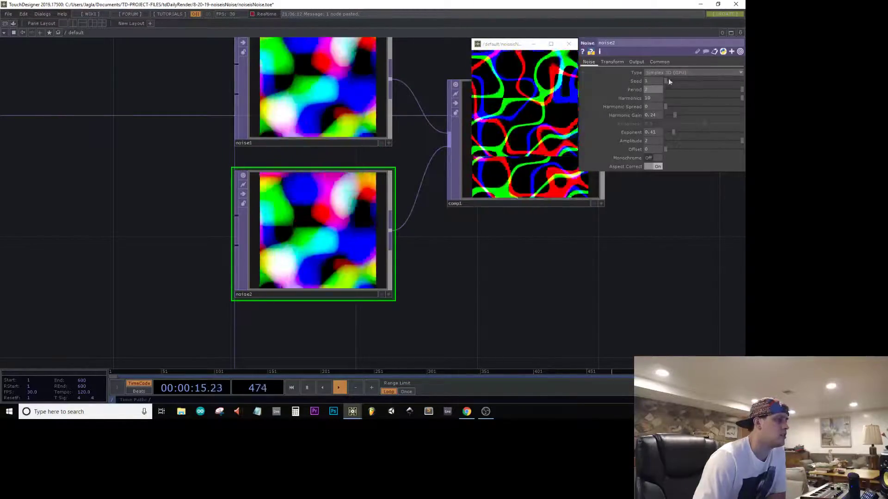
Select both noise nodes and slow their Z Translate expression to absTime.seconds * 0.25
{"action": "left_click_drag", "start_coordinate": [628, 255], "coordinate": [357, 278]}
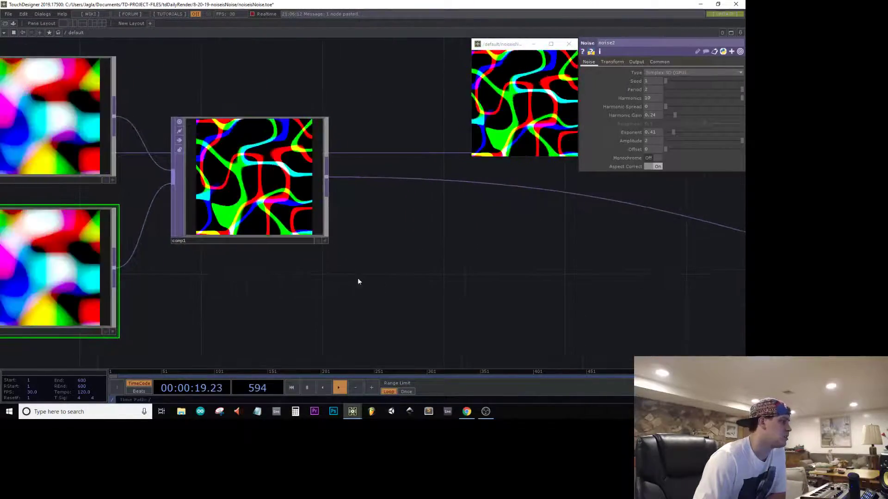
{"action": "scroll", "coordinate": [229, 188], "scroll_direction": "up", "scroll_amount": 6}
{"action": "scroll", "coordinate": [228, 188], "scroll_direction": "down", "scroll_amount": 10}
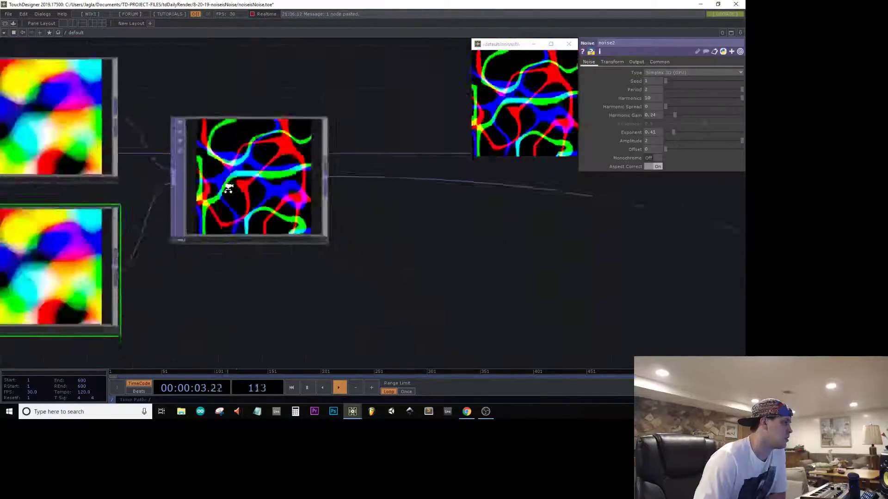
{"action": "scroll", "coordinate": [229, 189], "scroll_direction": "up", "scroll_amount": 8}
{"action": "left_click", "coordinate": [229, 191]}
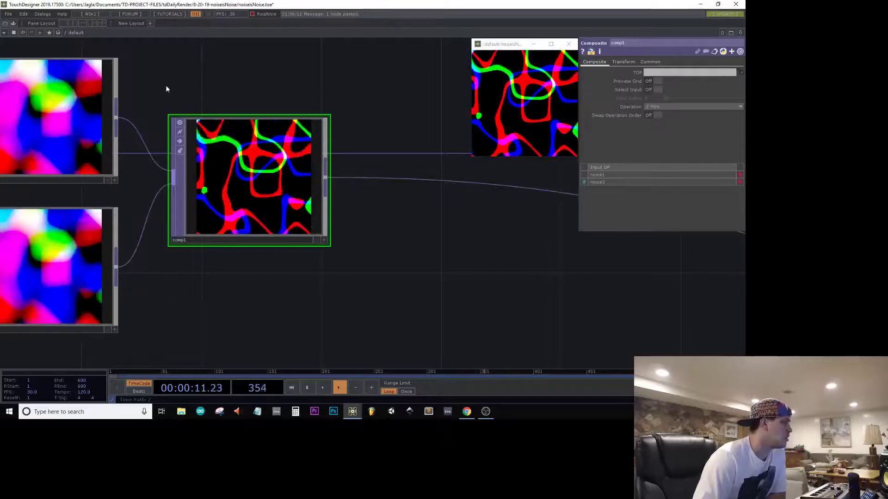
{"action": "left_click_drag", "start_coordinate": [166, 85], "coordinate": [284, 84]}
{"action": "scroll", "coordinate": [254, 95], "scroll_direction": "down", "scroll_amount": 6}
{"action": "right_click_drag", "start_coordinate": [239, 59], "coordinate": [214, 155]}
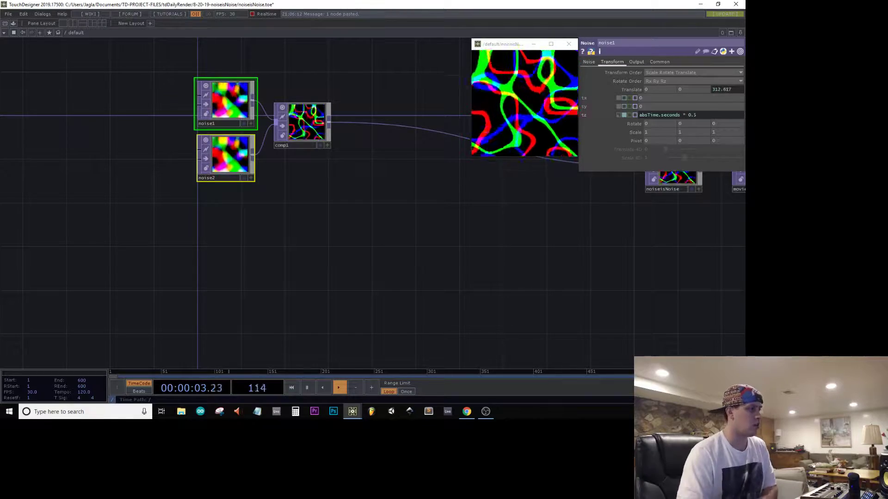
{"action": "key", "text": "BackSpace"}
{"action": "type", "text": "25"}
{"action": "key", "text": "Return"}
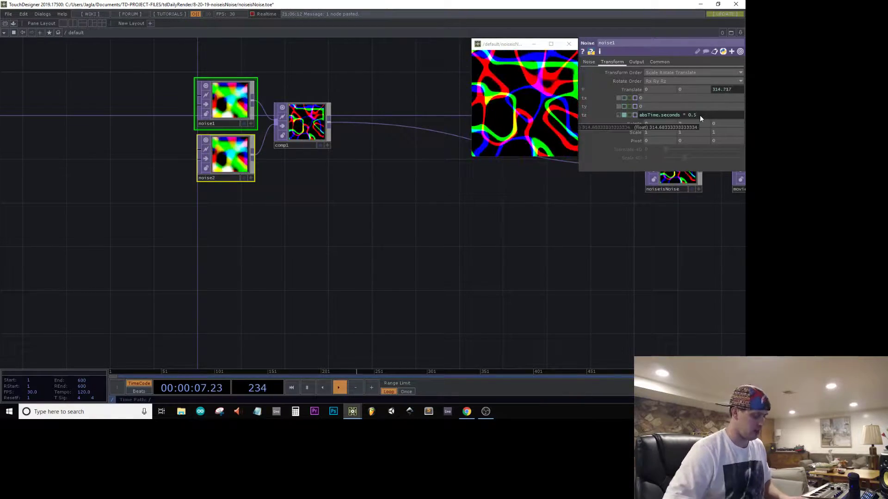
Add a Displace TOP after comp1 and feed comp1's output into its first input
{"action": "left_click_drag", "start_coordinate": [571, 196], "coordinate": [446, 283]}
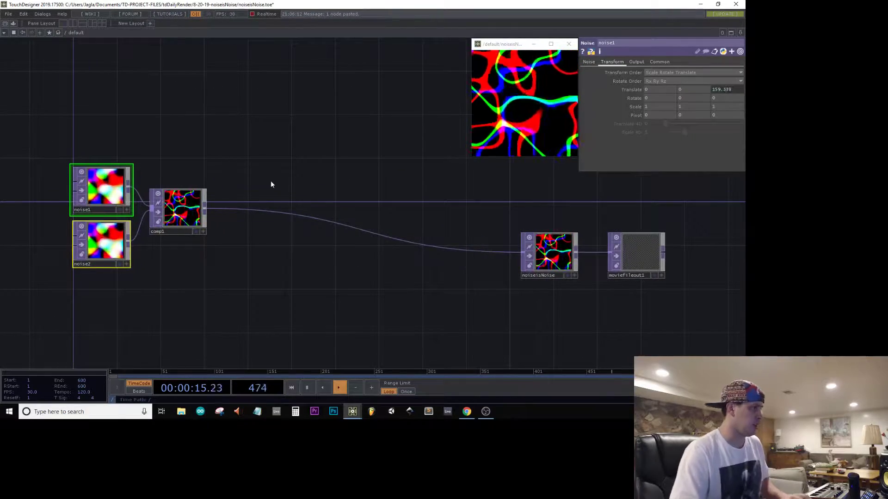
{"action": "left_click_drag", "start_coordinate": [258, 194], "coordinate": [345, 176]}
{"action": "left_click", "coordinate": [272, 196]}
{"action": "left_click_drag", "start_coordinate": [295, 250], "coordinate": [341, 176]}
{"action": "key", "text": "Tab"}
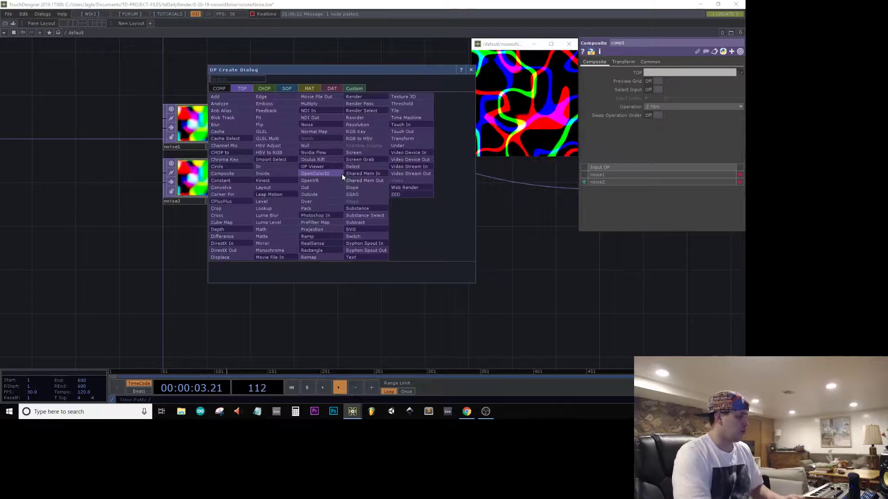
{"action": "left_click", "coordinate": [226, 257]}
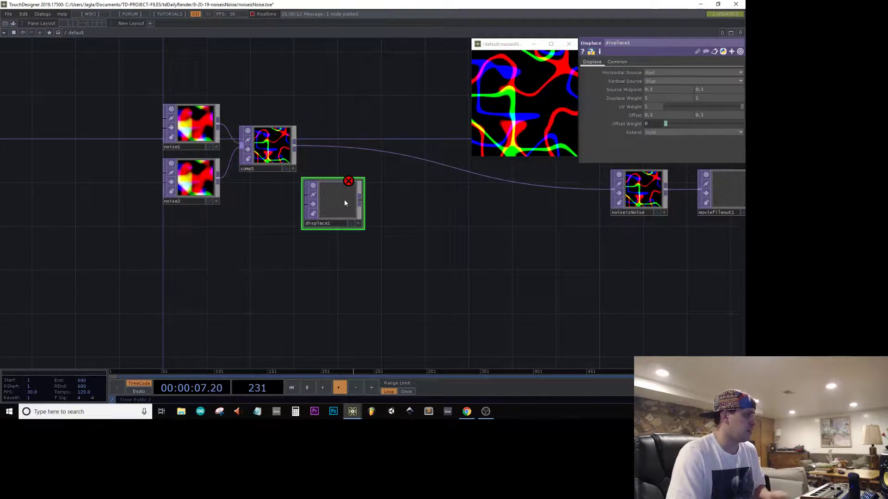
{"action": "left_click", "coordinate": [360, 187]}
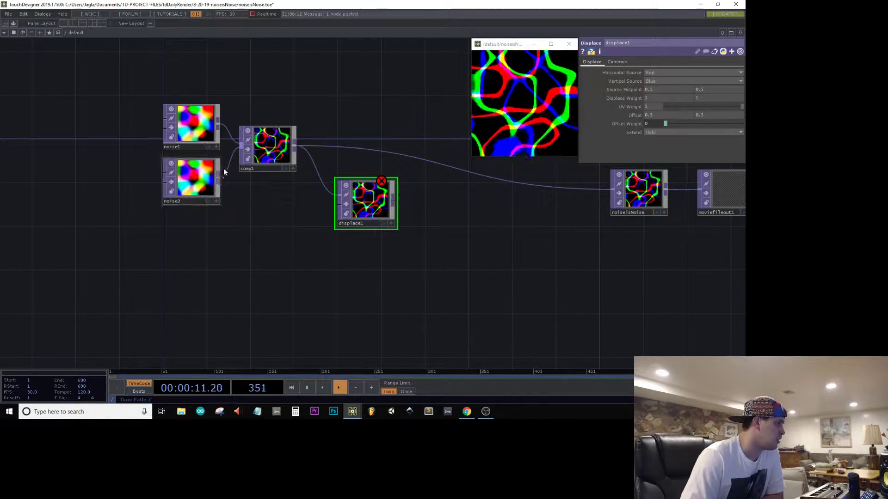
Feed noise2's output into displace1's second input and inspect the displaced result up close
{"action": "left_click_drag", "start_coordinate": [220, 178], "coordinate": [339, 204]}
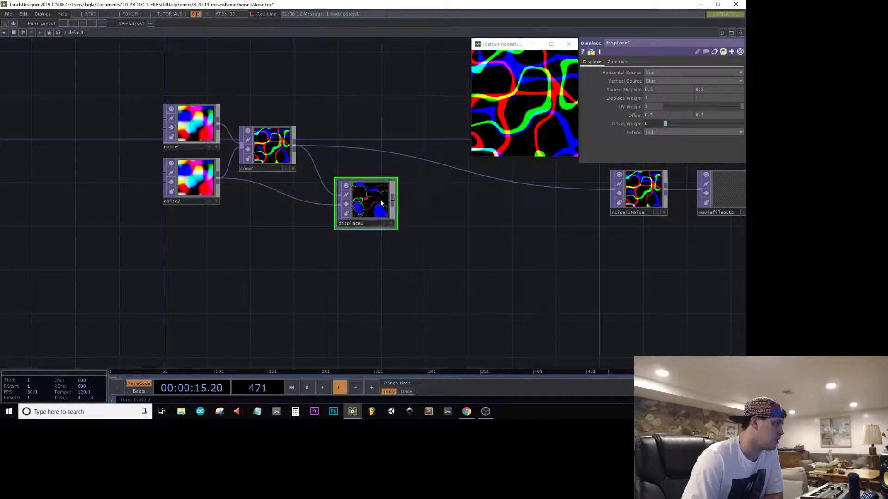
{"action": "scroll", "coordinate": [380, 198], "scroll_direction": "up", "scroll_amount": 10}
{"action": "scroll", "coordinate": [379, 198], "scroll_direction": "down", "scroll_amount": 8}
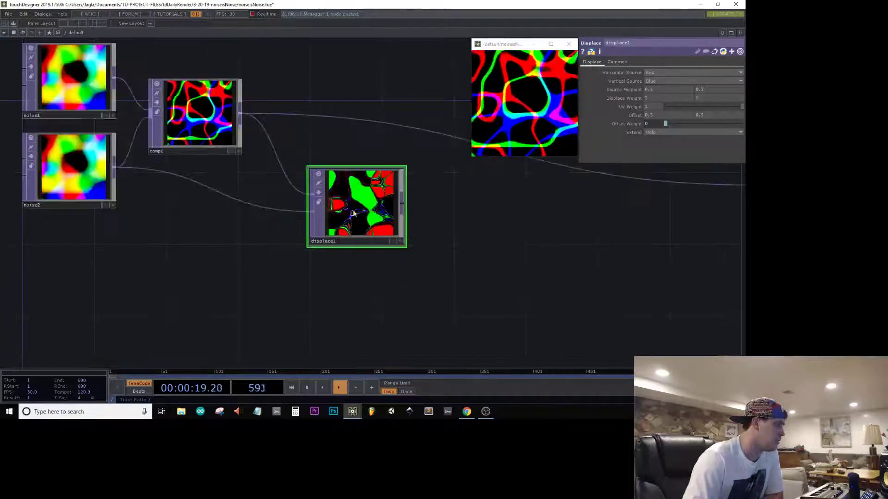
Rewire displace1 so noise2 feeds its first input and comp1 its second, and check the result up close
{"action": "left_click_drag", "start_coordinate": [115, 169], "coordinate": [286, 177]}
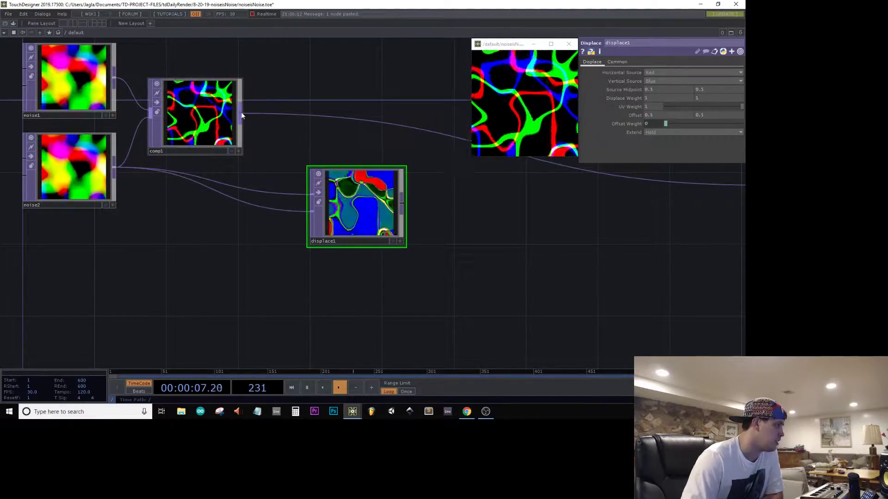
{"action": "left_click_drag", "start_coordinate": [242, 115], "coordinate": [313, 210]}
{"action": "scroll", "coordinate": [367, 223], "scroll_direction": "up", "scroll_amount": 5}
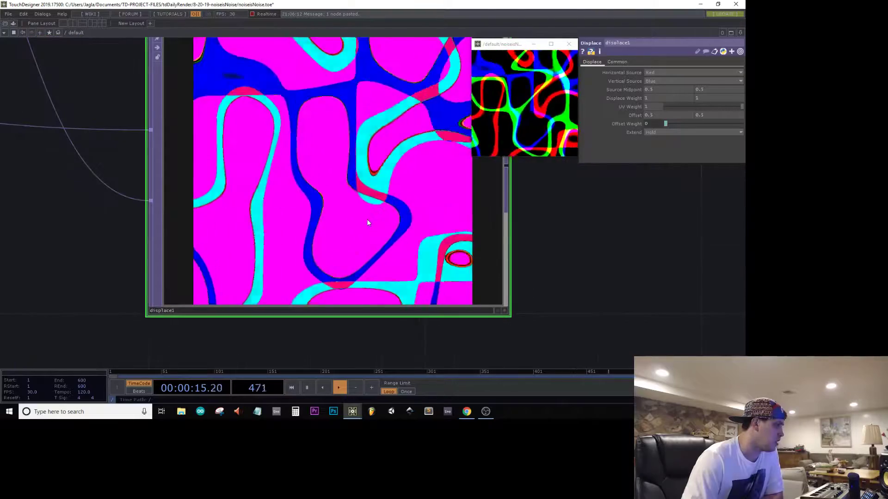
{"action": "scroll", "coordinate": [367, 222], "scroll_direction": "down", "scroll_amount": 5}
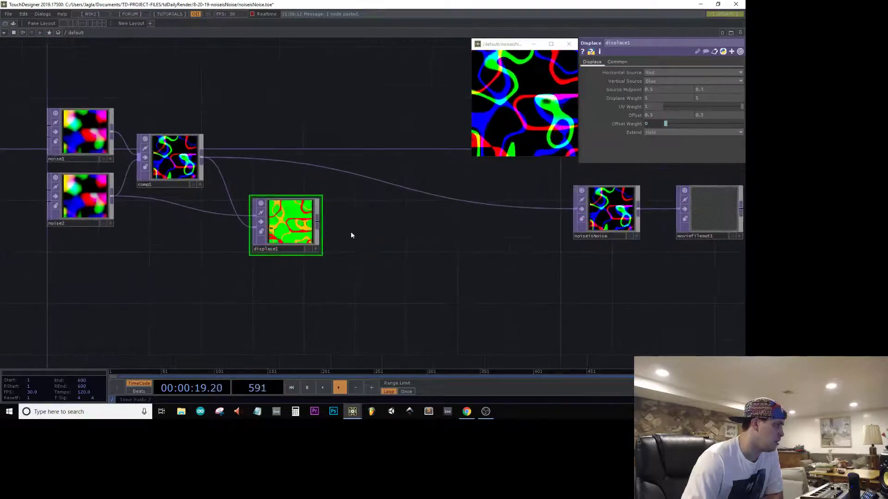
Feed displace1's output into the noiseisNoise null and place displace1 directly beside comp1
{"action": "left_click_drag", "start_coordinate": [307, 224], "coordinate": [559, 211]}
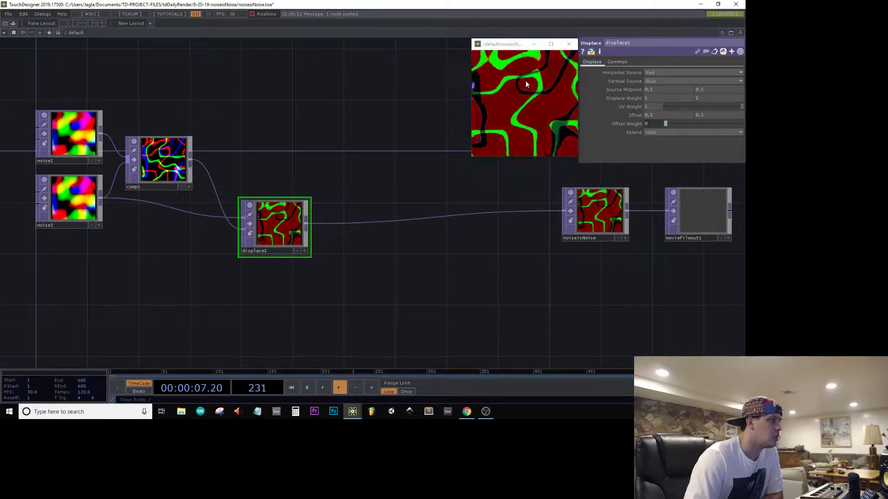
{"action": "left_click_drag", "start_coordinate": [274, 227], "coordinate": [249, 163]}
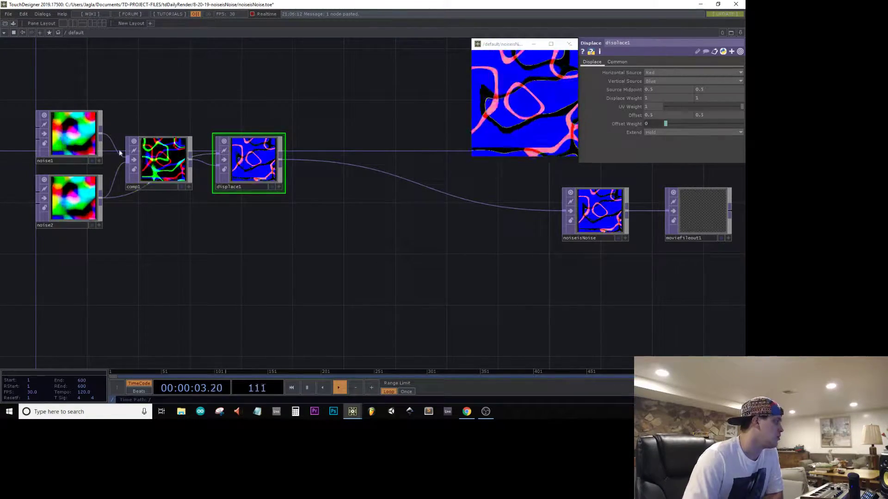
Select both noise nodes and raise their Exponent to 0.75
{"action": "left_click_drag", "start_coordinate": [174, 127], "coordinate": [424, 132]}
{"action": "right_click_drag", "start_coordinate": [338, 103], "coordinate": [315, 211]}
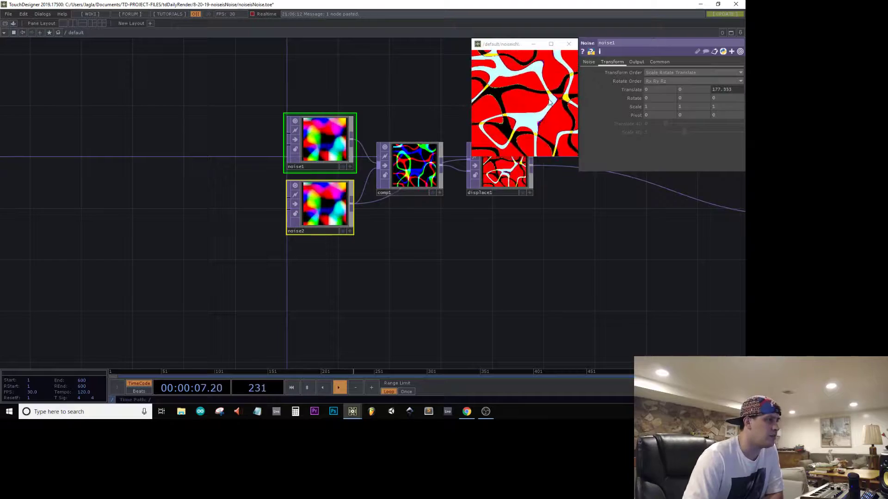
{"action": "left_click", "coordinate": [589, 61]}
{"action": "left_click_drag", "start_coordinate": [620, 217], "coordinate": [464, 241]}
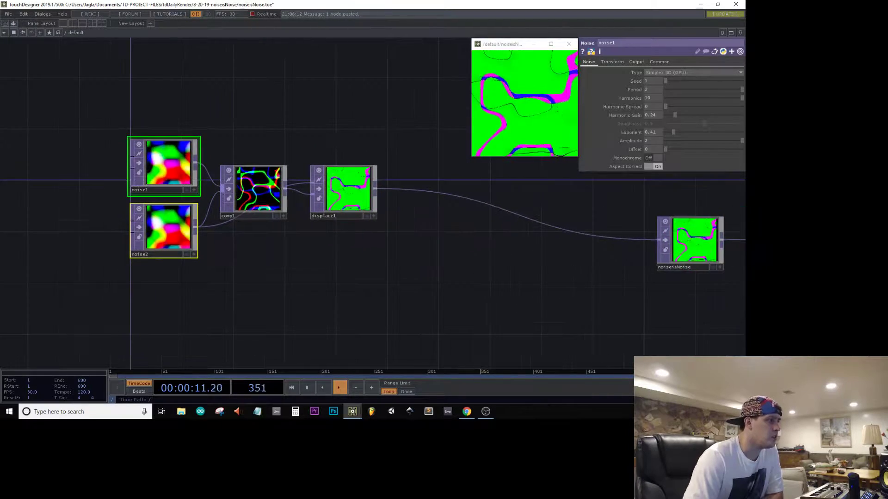
{"action": "mouse_move", "coordinate": [675, 134]}
{"action": "left_mouse_down"}
{"action": "mouse_move", "coordinate": [736, 135]}
{"action": "mouse_move", "coordinate": [688, 134]}
{"action": "left_mouse_up"}
{"action": "left_click_drag", "start_coordinate": [619, 133], "coordinate": [678, 133]}
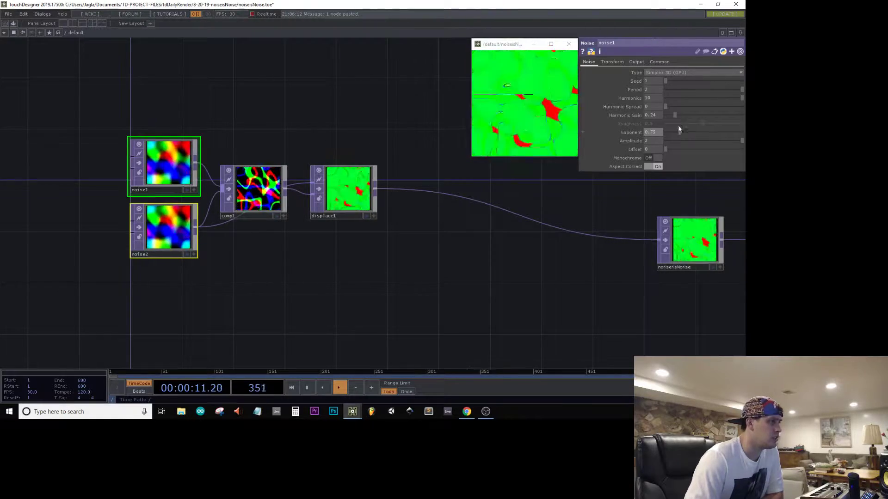
Set both noises' Harmonic Gain to 0.39 and Harmonic Spread to 2.3, and inspect the noiseisNoise output
{"action": "mouse_move", "coordinate": [684, 115]}
{"action": "left_mouse_down"}
{"action": "mouse_move", "coordinate": [708, 119]}
{"action": "mouse_move", "coordinate": [673, 106]}
{"action": "left_mouse_up"}
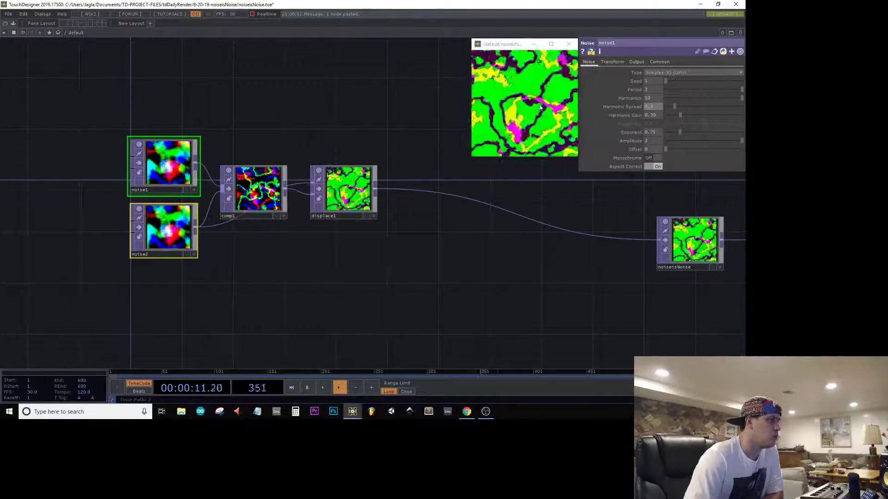
{"action": "left_click_drag", "start_coordinate": [581, 197], "coordinate": [326, 166]}
{"action": "scroll", "coordinate": [435, 228], "scroll_direction": "up", "scroll_amount": 8}
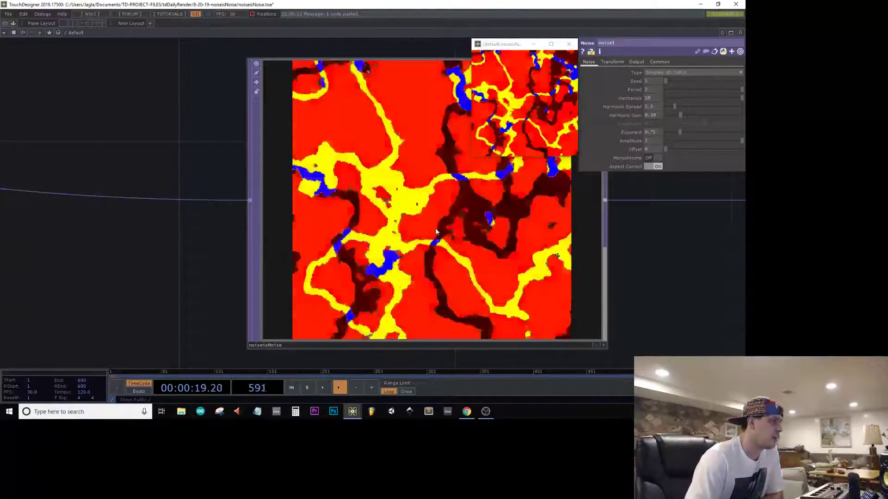
{"action": "scroll", "coordinate": [435, 228], "scroll_direction": "down", "scroll_amount": 8}
Select both noise nodes and try slowing their Z Translate expression to absTime.seconds * 0.05
{"action": "left_click_drag", "start_coordinate": [297, 235], "coordinate": [356, 233]}
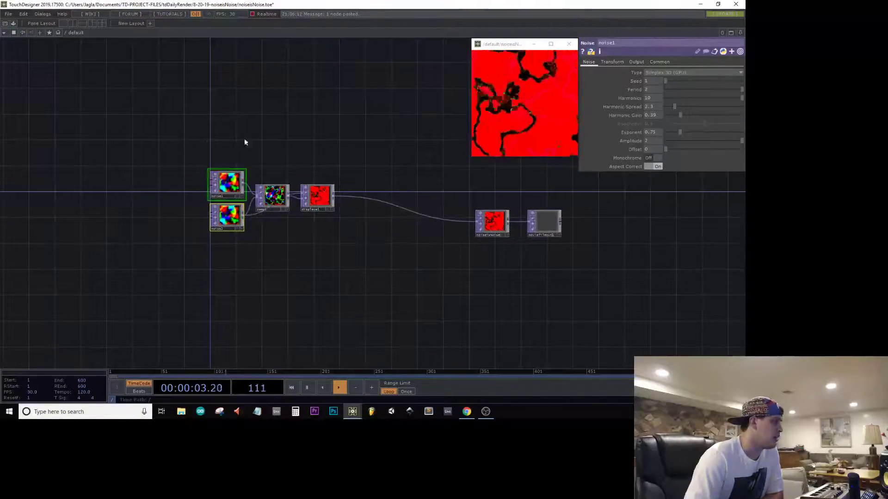
{"action": "right_click_drag", "start_coordinate": [244, 138], "coordinate": [199, 257]}
{"action": "scroll", "coordinate": [307, 220], "scroll_direction": "up", "scroll_amount": 4}
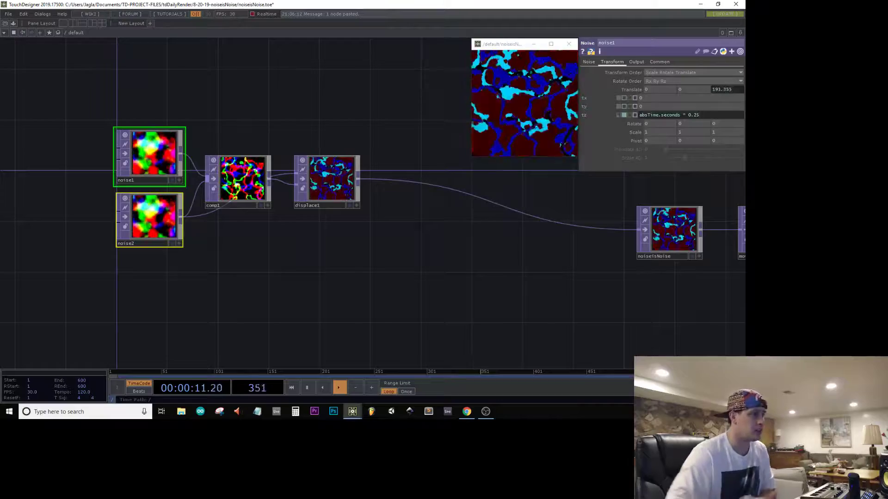
{"action": "type", "text": "1"}
{"action": "key", "text": "Return"}
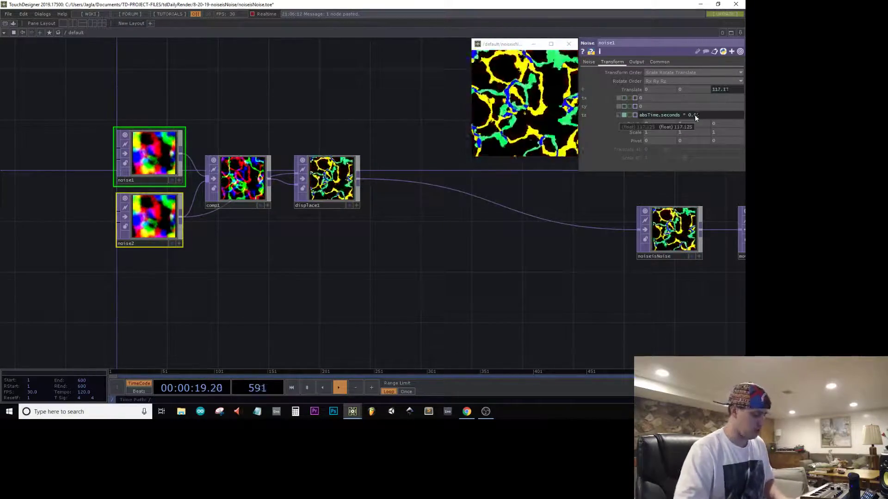
{"action": "key", "text": "Return"}
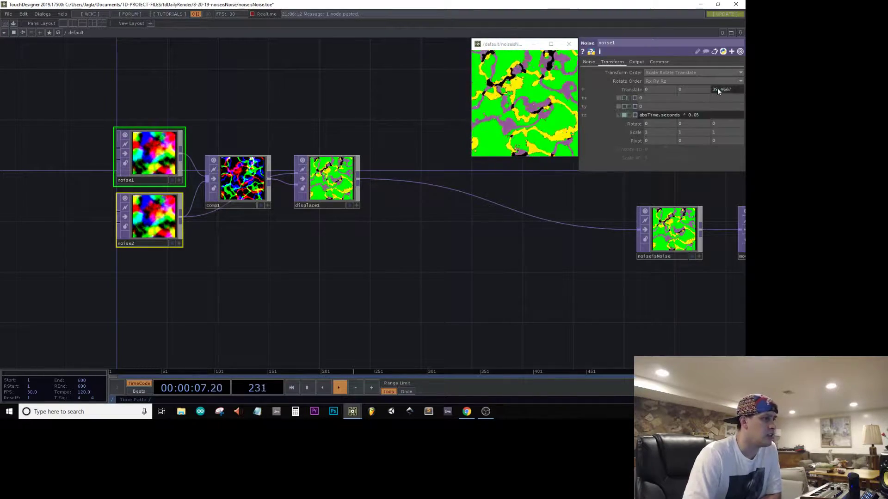
Try absTime.seconds * 0.15 as the Z Translate expression of both noises
{"action": "left_click", "coordinate": [732, 114]}
{"action": "key", "text": "BackSpace"}
{"action": "key", "text": "BackSpace"}
{"action": "key", "text": "BackSpace"}
{"action": "key", "text": "BackSpace"}
{"action": "type", "text": "0.15"}
{"action": "key", "text": "Return"}
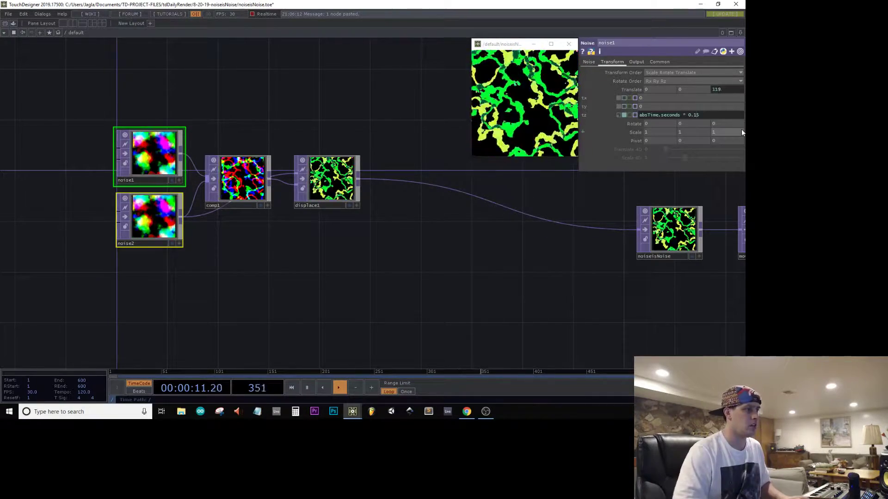
Set both noises' Z Translate expression to absTime.seconds * 0.08 and collapse the Translate parameter
{"action": "left_click", "coordinate": [697, 115]}
{"action": "key", "text": "BackSpace"}
{"action": "key", "text": "BackSpace"}
{"action": "type", "text": "0"}
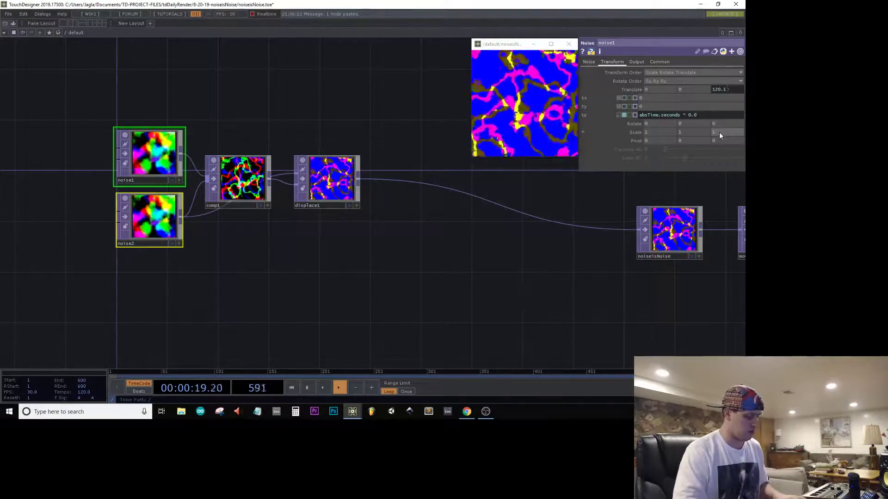
{"action": "type", "text": "8"}
{"action": "key", "text": "Return"}
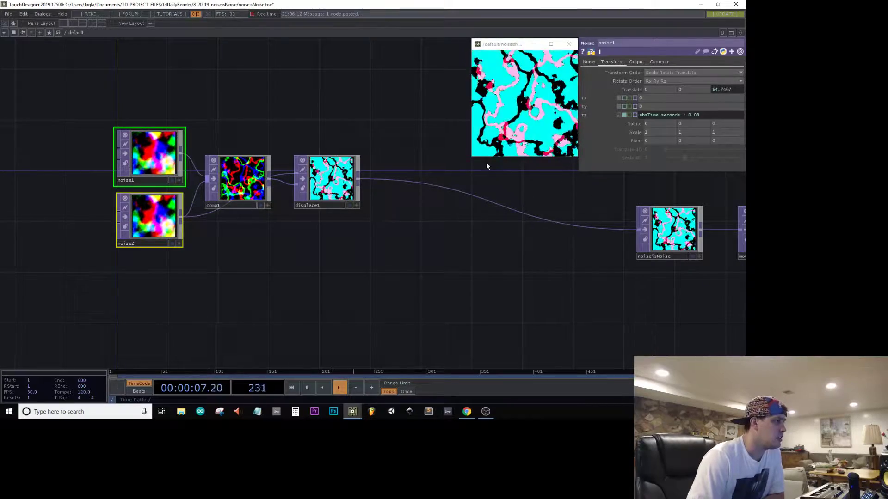
{"action": "left_click", "coordinate": [517, 45]}
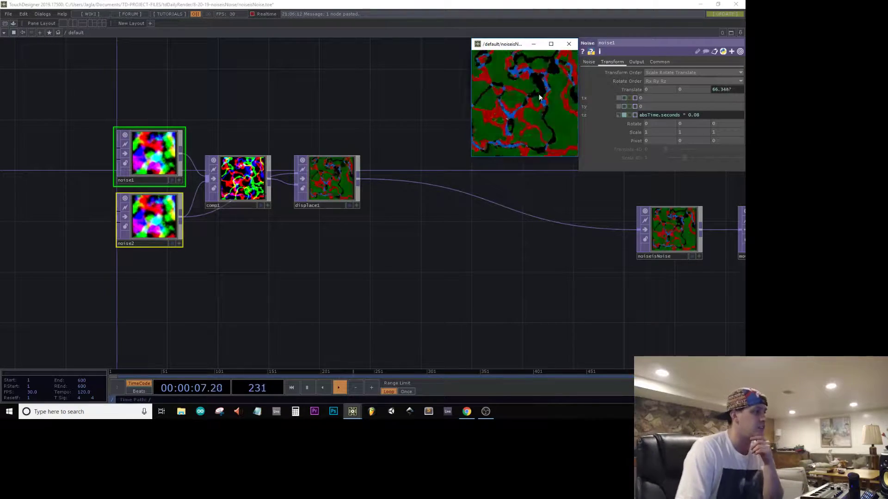
{"action": "left_click", "coordinate": [632, 89]}
{"action": "middle_click_drag", "start_coordinate": [545, 88], "coordinate": [595, 30]}
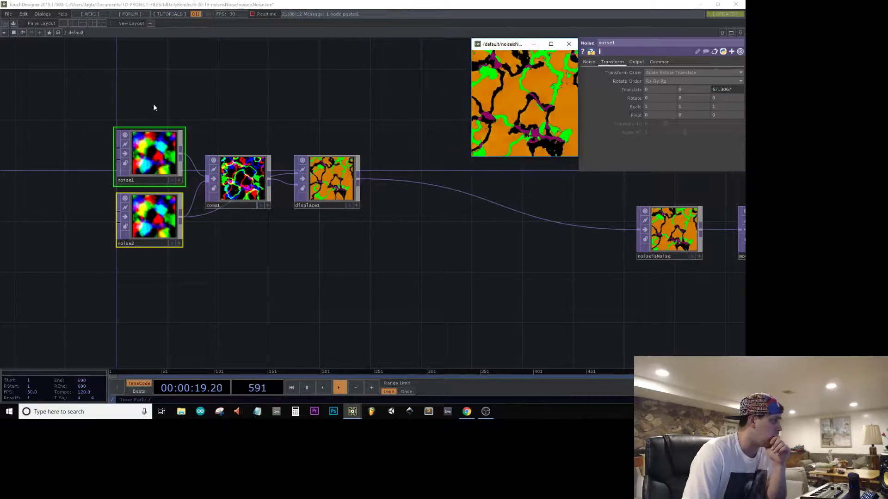
Try Burn Linear as comp1's Operation and move the floating output viewer clear of the parameters
{"action": "left_click", "coordinate": [238, 183]}
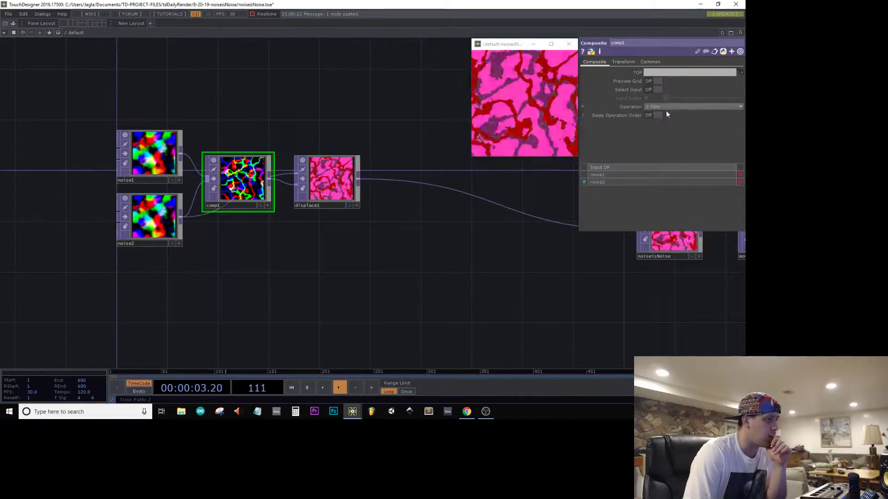
{"action": "left_click", "coordinate": [683, 106]}
{"action": "left_click", "coordinate": [664, 150]}
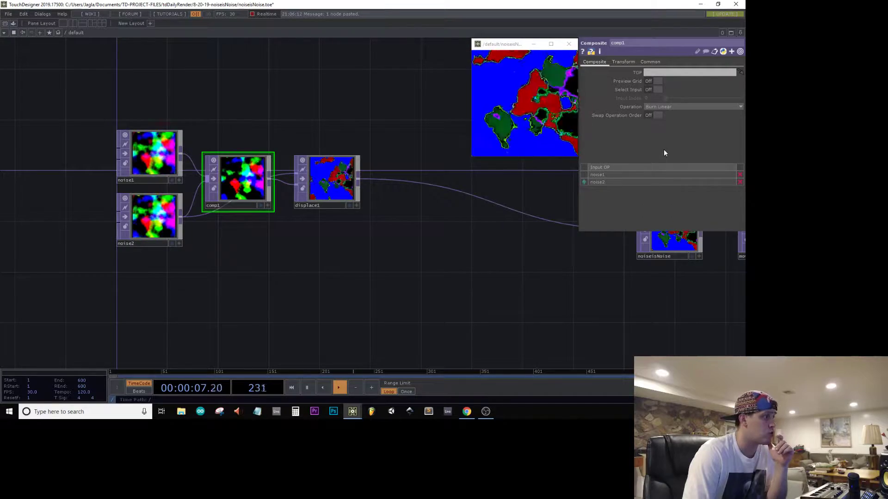
{"action": "left_click_drag", "start_coordinate": [442, 241], "coordinate": [300, 264]}
{"action": "left_click_drag", "start_coordinate": [504, 44], "coordinate": [398, 44]}
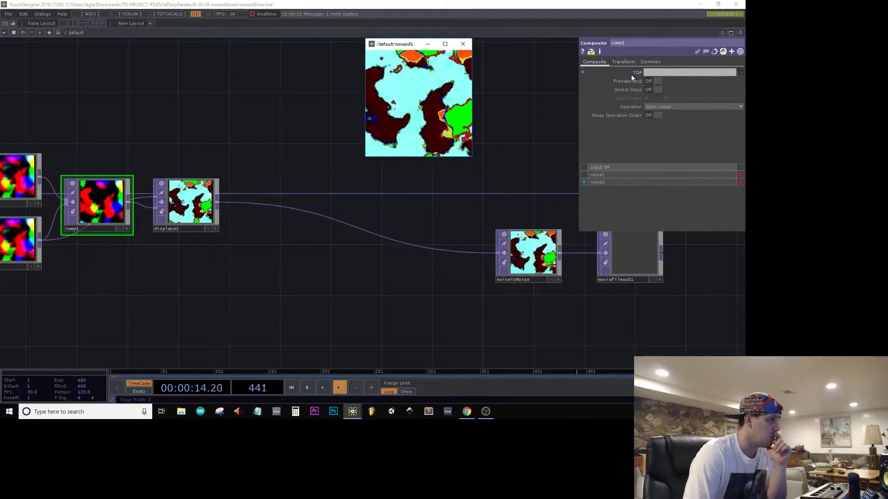
Try the Color, Inverse and Difference operations on comp1 while watching the output viewer
{"action": "left_click", "coordinate": [664, 106]}
{"action": "left_click", "coordinate": [676, 162]}
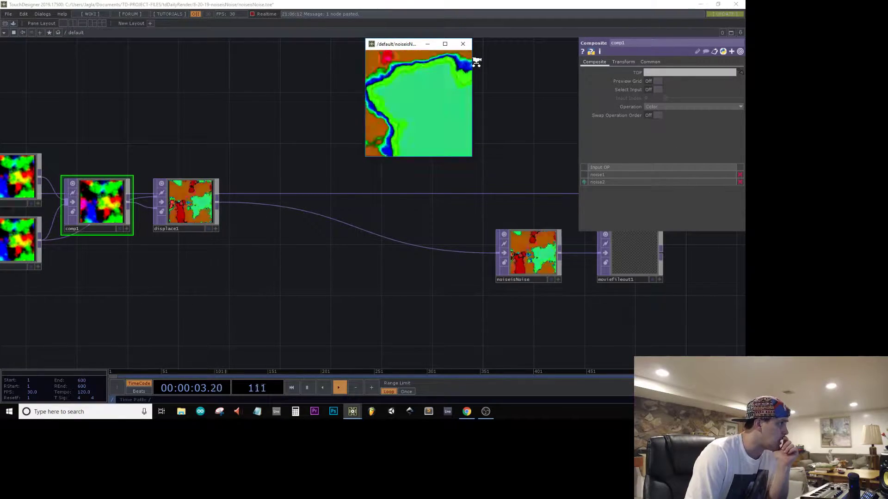
{"action": "scroll", "coordinate": [405, 104], "scroll_direction": "down", "scroll_amount": 3}
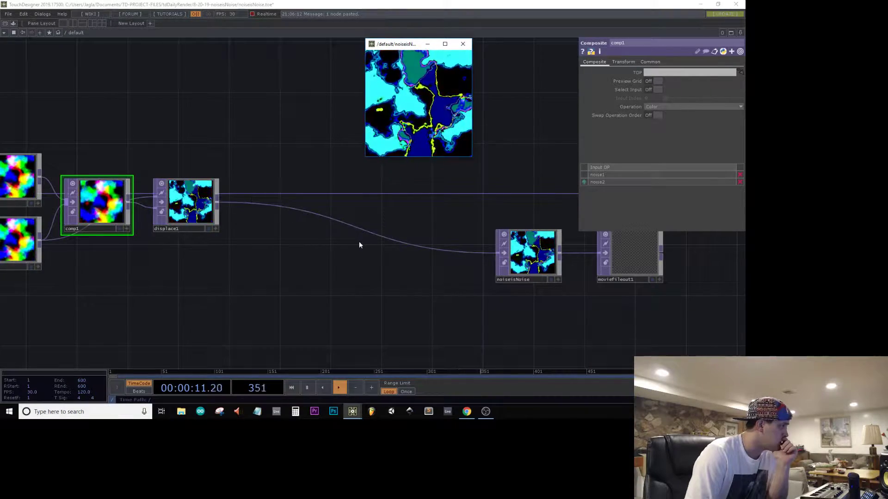
{"action": "left_click", "coordinate": [664, 108]}
{"action": "left_click", "coordinate": [661, 262]}
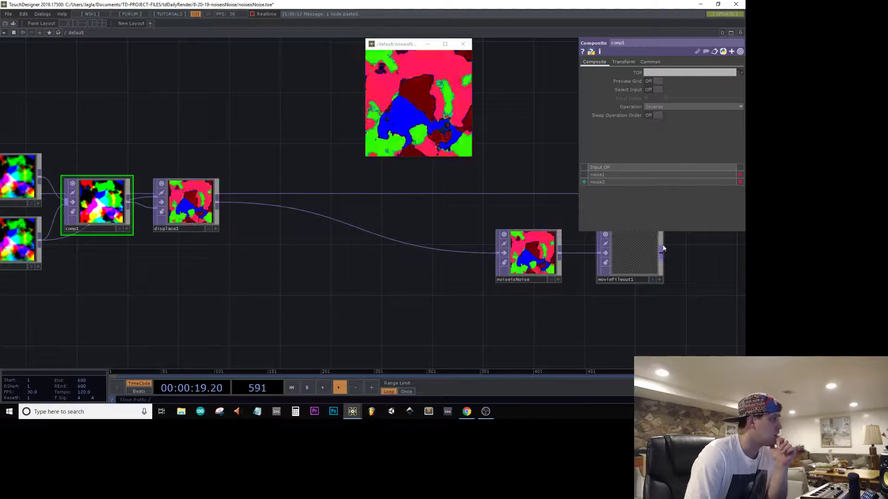
{"action": "left_click", "coordinate": [695, 107]}
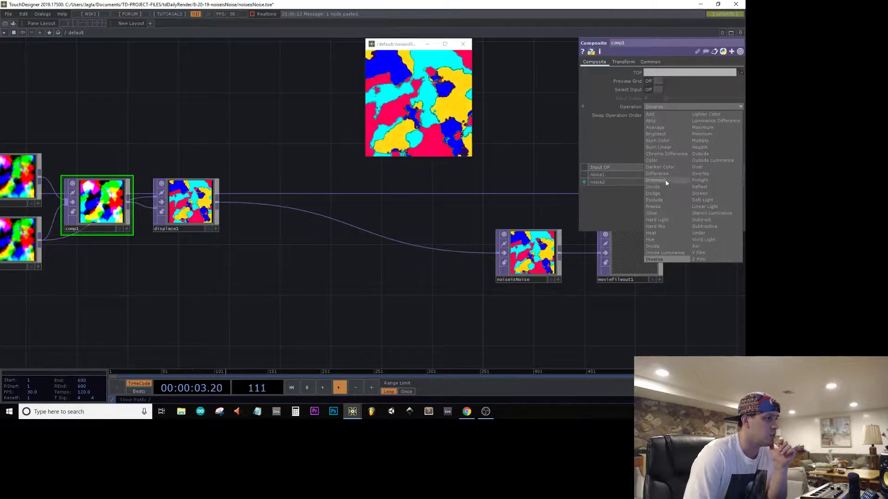
{"action": "left_click", "coordinate": [665, 174]}
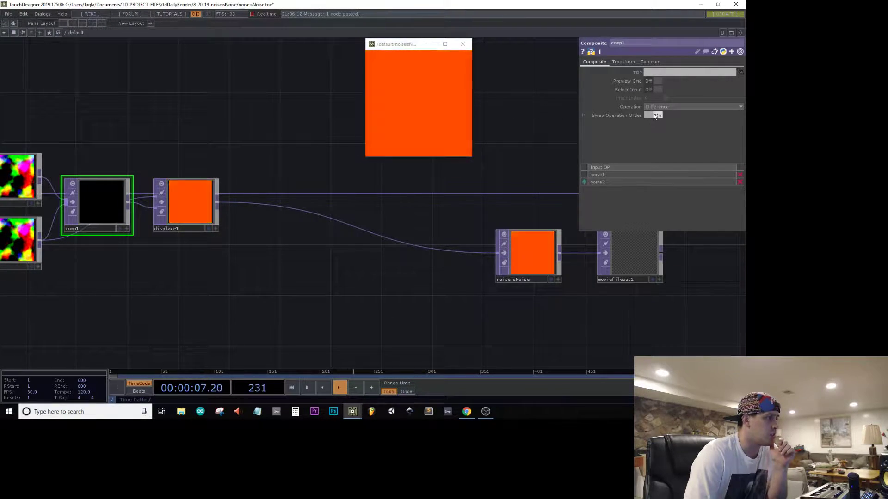
Set comp1's Operation to Negate, then check the output in the maximized viewer and close it
{"action": "left_click", "coordinate": [689, 110]}
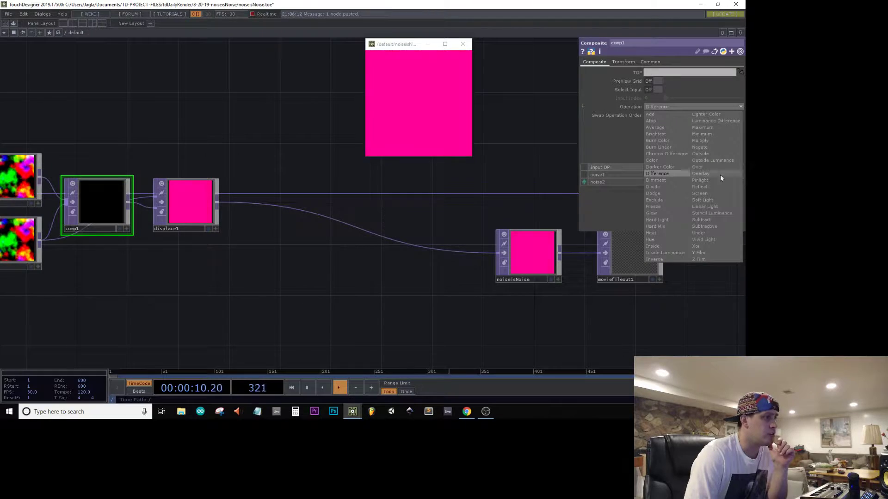
{"action": "left_click", "coordinate": [704, 144]}
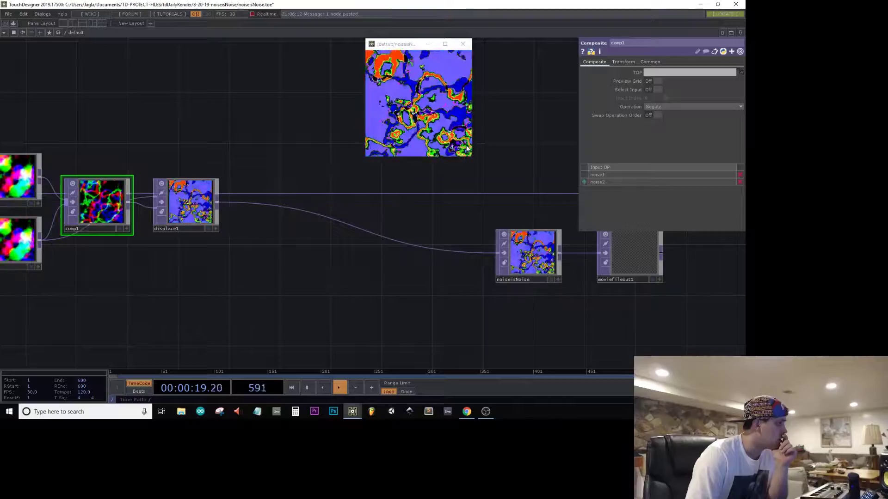
{"action": "left_click", "coordinate": [443, 45]}
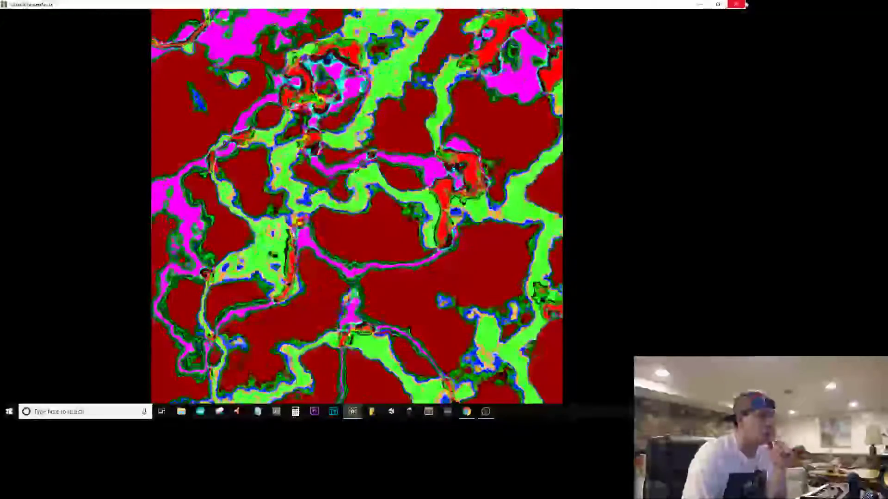
{"action": "left_click", "coordinate": [745, 5]}
Move the noiseisNoise null directly beside displace1 and inspect its output up close
{"action": "scroll", "coordinate": [348, 167], "scroll_direction": "down", "scroll_amount": 5}
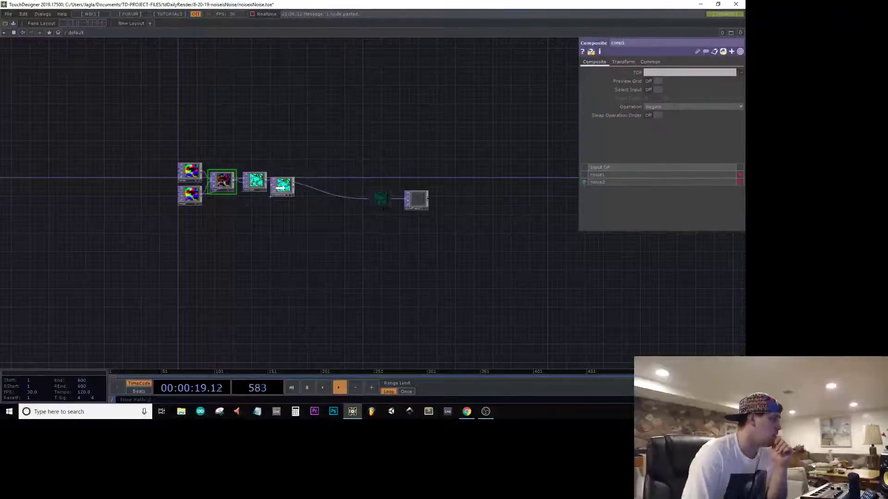
{"action": "scroll", "coordinate": [282, 187], "scroll_direction": "up", "scroll_amount": 5}
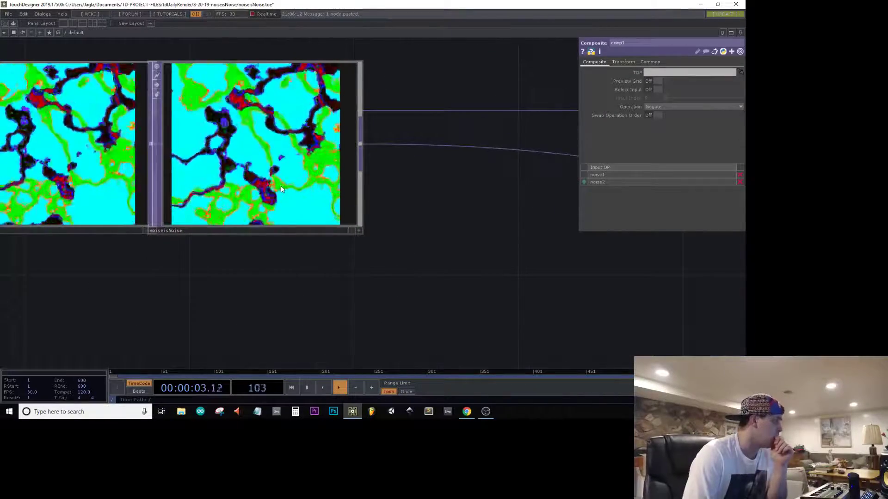
{"action": "scroll", "coordinate": [281, 187], "scroll_direction": "down", "scroll_amount": 3}
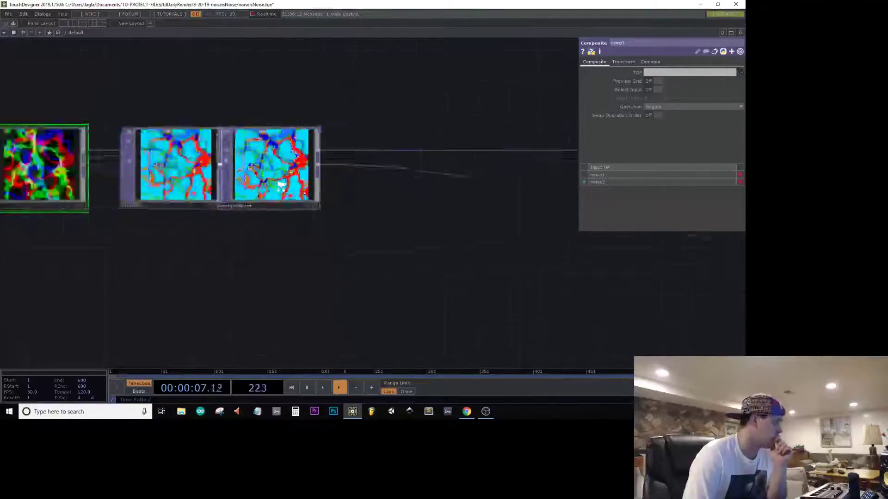
Examine the displaced pattern on the noiseisNoise null at close range and within the whole network
{"action": "left_click", "coordinate": [281, 188]}
{"action": "scroll", "coordinate": [324, 213], "scroll_direction": "down", "scroll_amount": 5}
{"action": "scroll", "coordinate": [293, 226], "scroll_direction": "up", "scroll_amount": 5}
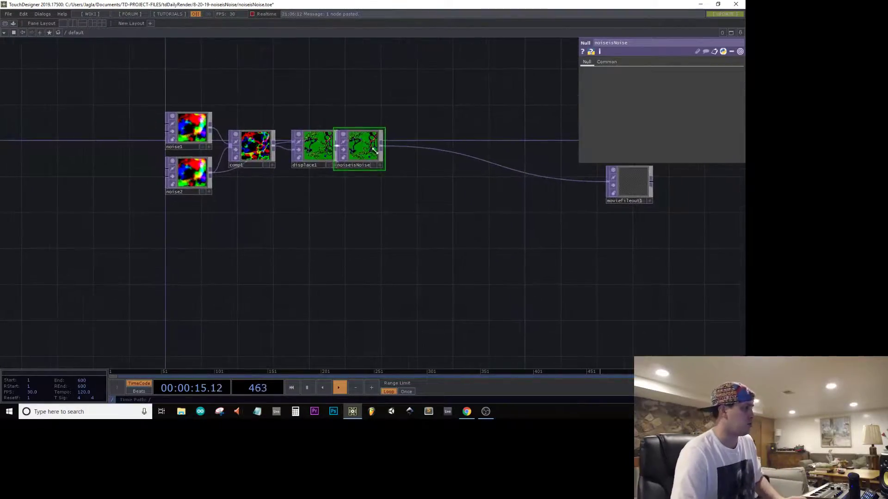
{"action": "scroll", "coordinate": [366, 215], "scroll_direction": "up", "scroll_amount": 5}
{"action": "scroll", "coordinate": [382, 221], "scroll_direction": "down", "scroll_amount": 3}
{"action": "scroll", "coordinate": [382, 221], "scroll_direction": "up", "scroll_amount": 7}
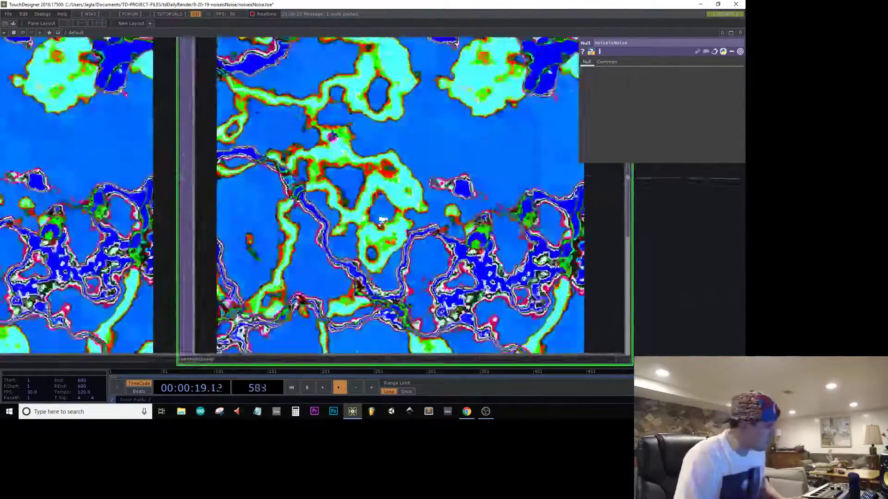
{"action": "scroll", "coordinate": [382, 221], "scroll_direction": "down", "scroll_amount": 8}
Move moviefileout1 farther away from the noiseisNoise null to free space in the network
{"action": "left_click_drag", "start_coordinate": [483, 289], "coordinate": [271, 260]}
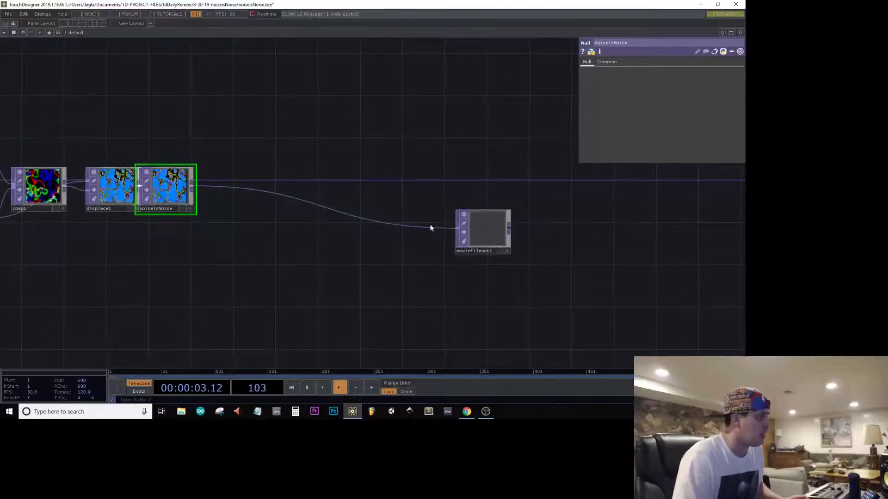
{"action": "left_click_drag", "start_coordinate": [486, 242], "coordinate": [697, 211]}
{"action": "left_click_drag", "start_coordinate": [432, 242], "coordinate": [521, 221]}
{"action": "left_click_drag", "start_coordinate": [353, 226], "coordinate": [260, 250]}
Add Camera, Geometry and Light components stacked below the noiseisNoise null, with a Render TOP beside them
{"action": "key", "text": "Tab"}
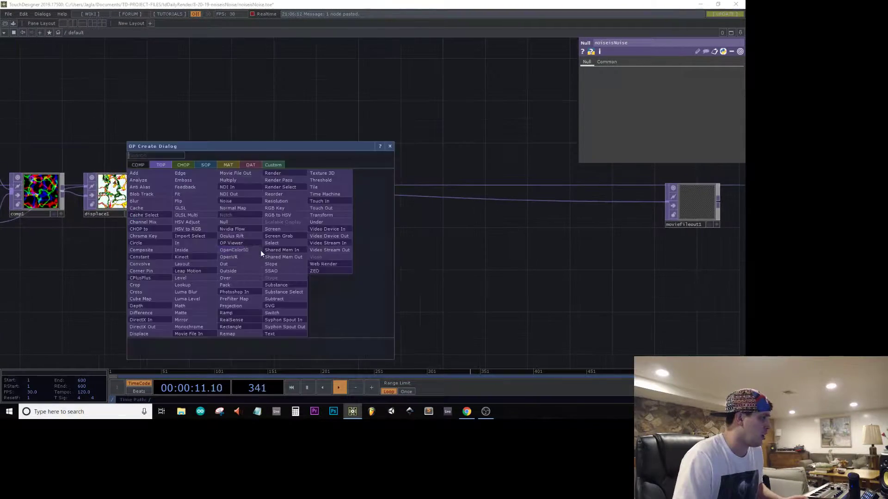
{"action": "left_click", "coordinate": [137, 166]}
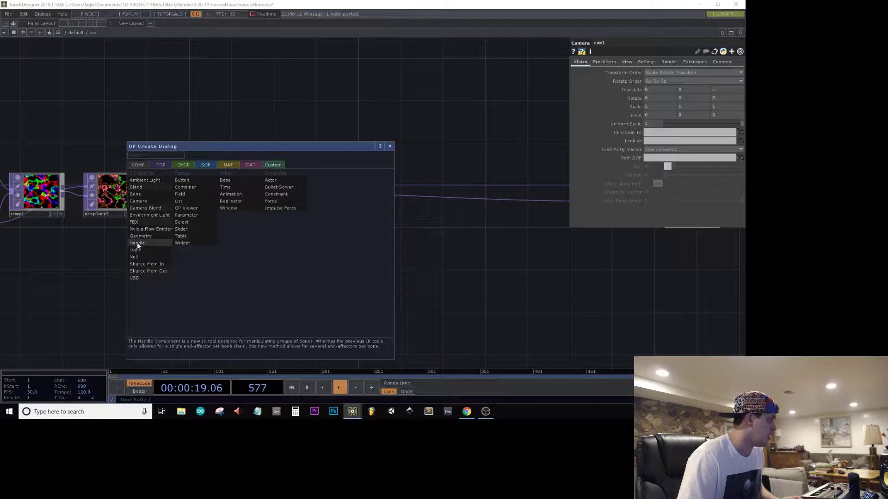
{"action": "left_click", "coordinate": [162, 165]}
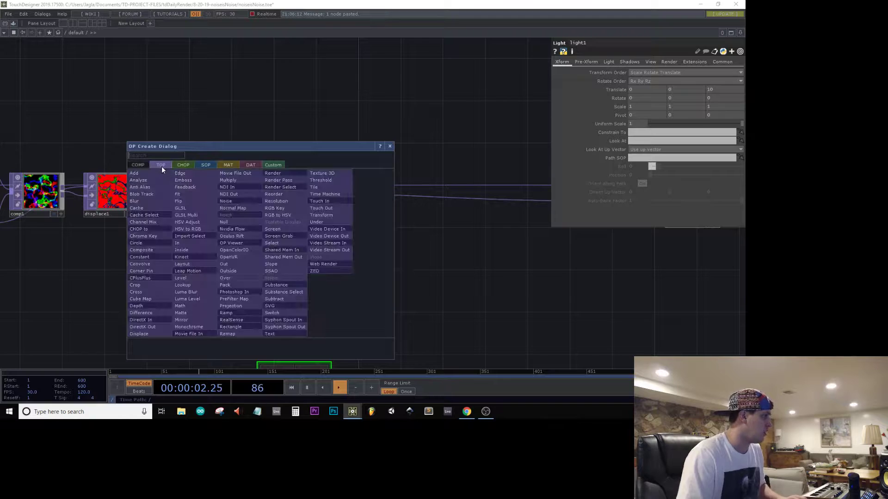
{"action": "type", "text": "render"}
{"action": "left_click", "coordinate": [261, 174]}
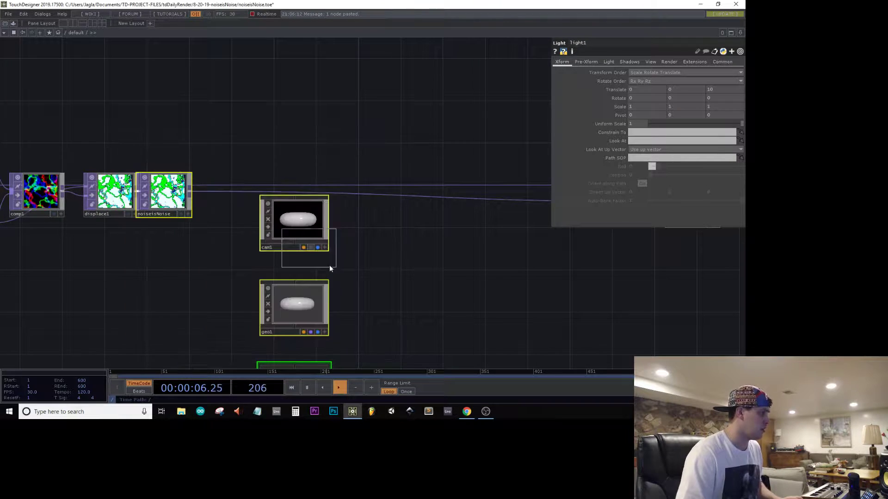
{"action": "left_click", "coordinate": [419, 314]}
{"action": "left_click_drag", "start_coordinate": [425, 280], "coordinate": [240, 177]}
{"action": "left_click_drag", "start_coordinate": [350, 177], "coordinate": [364, 176]}
{"action": "right_click_drag", "start_coordinate": [343, 266], "coordinate": [176, 141]}
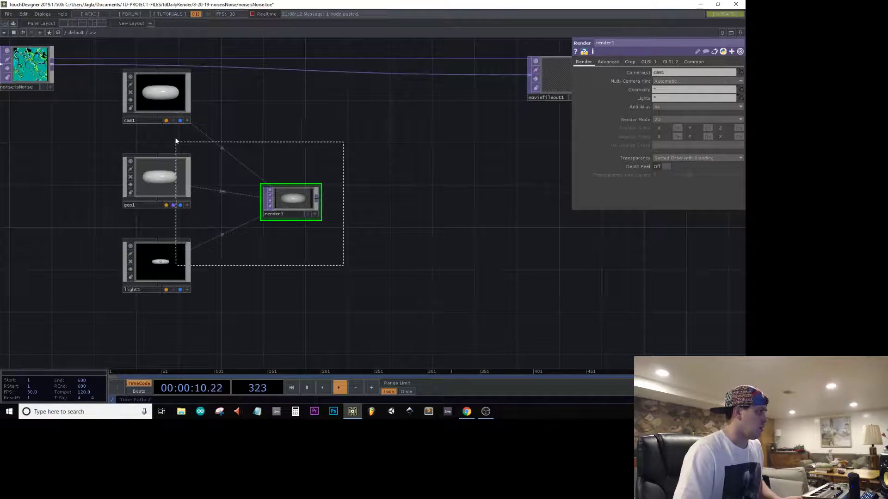
{"action": "left_click_drag", "start_coordinate": [161, 102], "coordinate": [297, 162]}
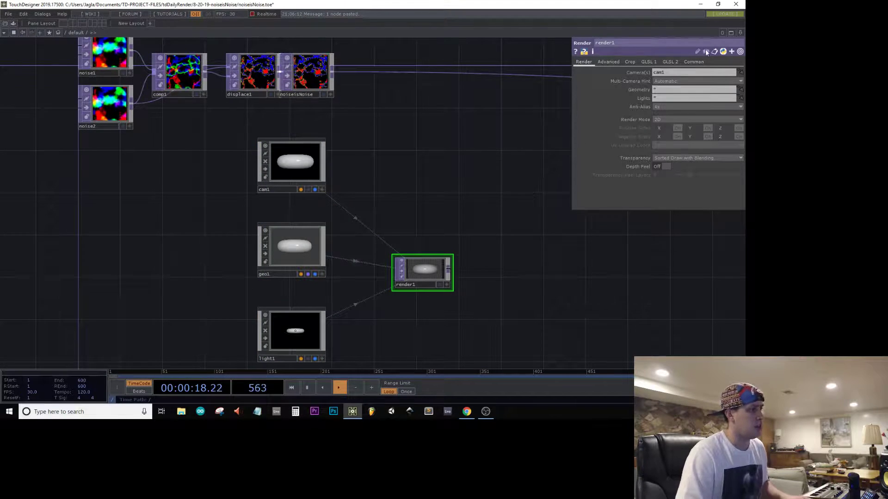
Set render1's resolution to 1080 by 1080
{"action": "left_click", "coordinate": [694, 62]}
{"action": "type", "text": "1080"}
{"action": "key", "text": "Tab"}
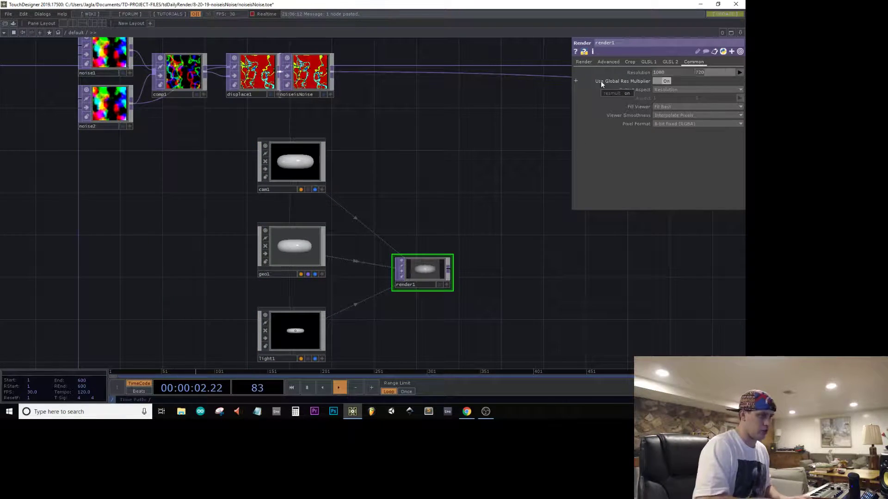
{"action": "type", "text": "1080"}
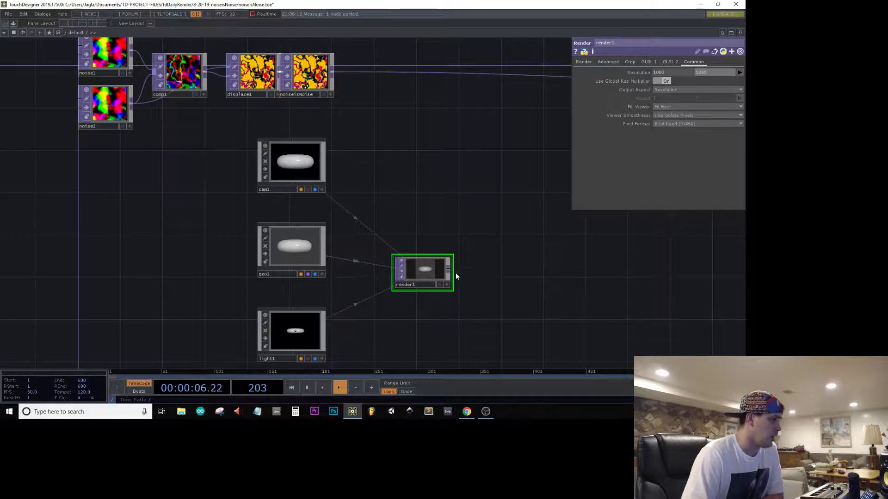
Enter the geo1 component and delete its default torus
{"action": "left_click_drag", "start_coordinate": [390, 268], "coordinate": [348, 258]}
{"action": "left_click", "coordinate": [295, 249]}
{"action": "key", "text": "i"}
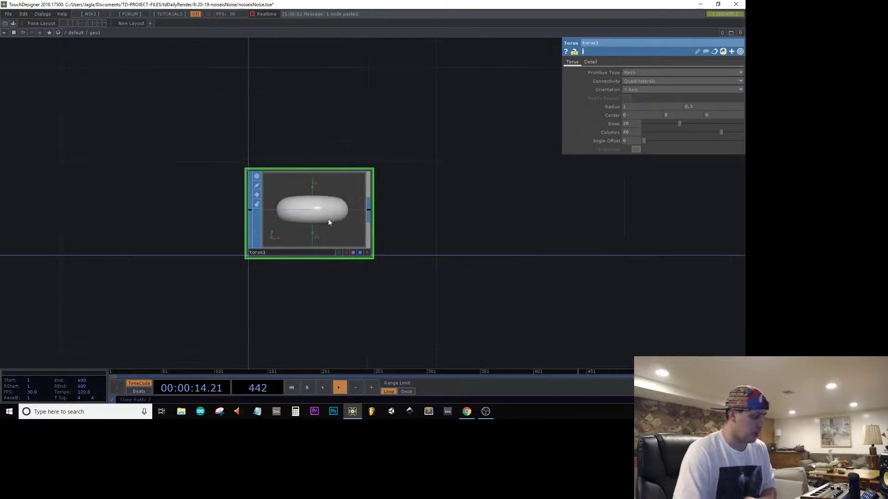
{"action": "key", "text": "Delete"}
Add a Sphere SOP inside geo1 in the torus's place
{"action": "key", "text": "Tab"}
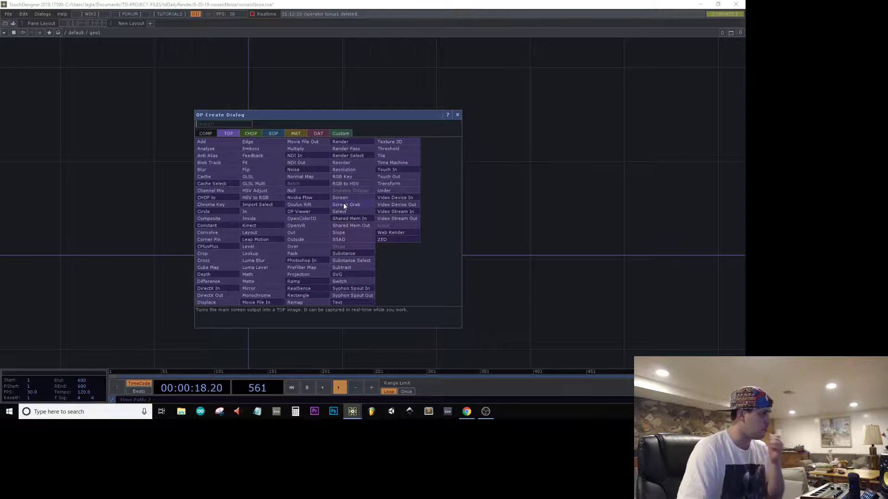
{"action": "left_click", "coordinate": [276, 134]}
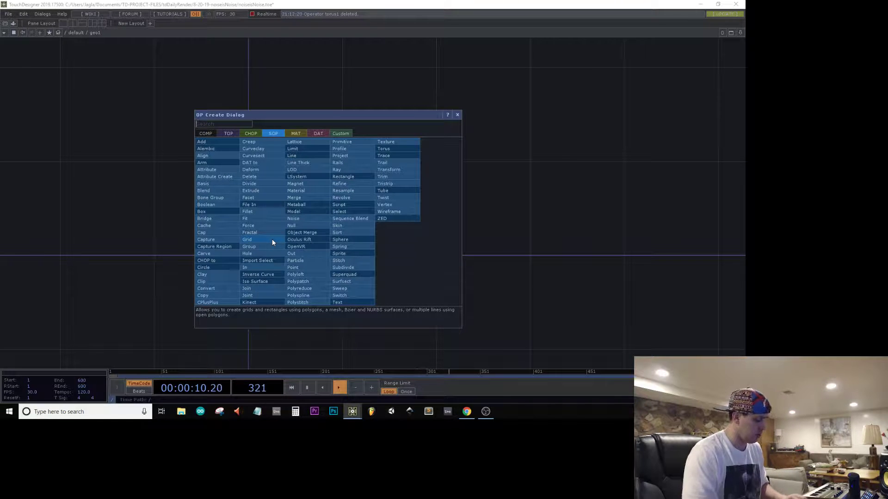
{"action": "type", "text": "sph"}
{"action": "left_click", "coordinate": [351, 240]}
{"action": "left_click", "coordinate": [313, 224]}
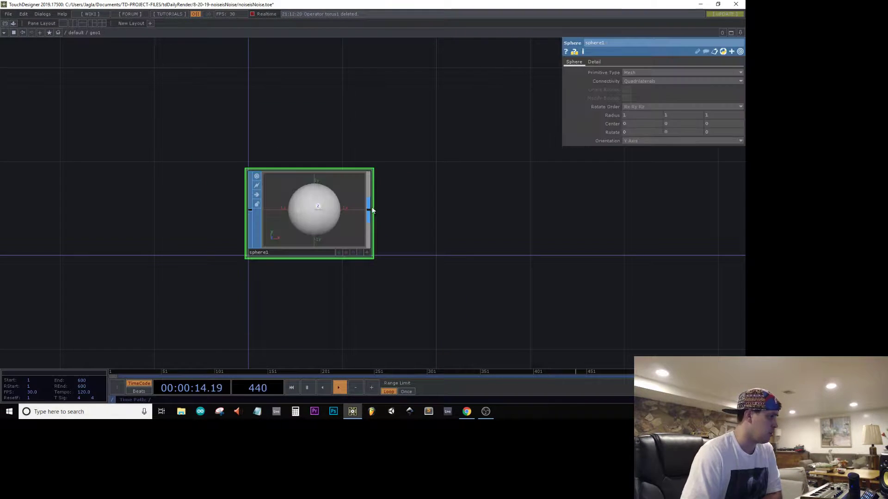
Add a Clip SOP after sphere1 and try different clip Distance values
{"action": "key", "text": "Tab"}
{"action": "type", "text": "clip"}
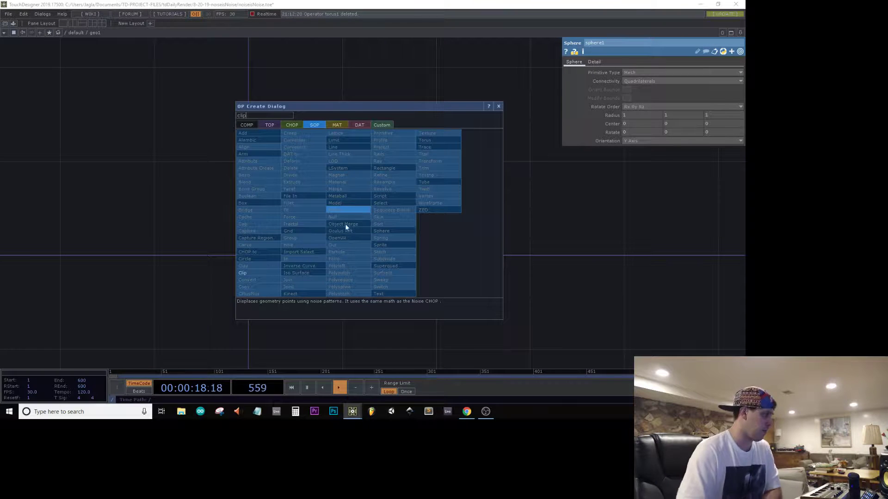
{"action": "left_click", "coordinate": [245, 274]}
{"action": "left_click", "coordinate": [446, 216]}
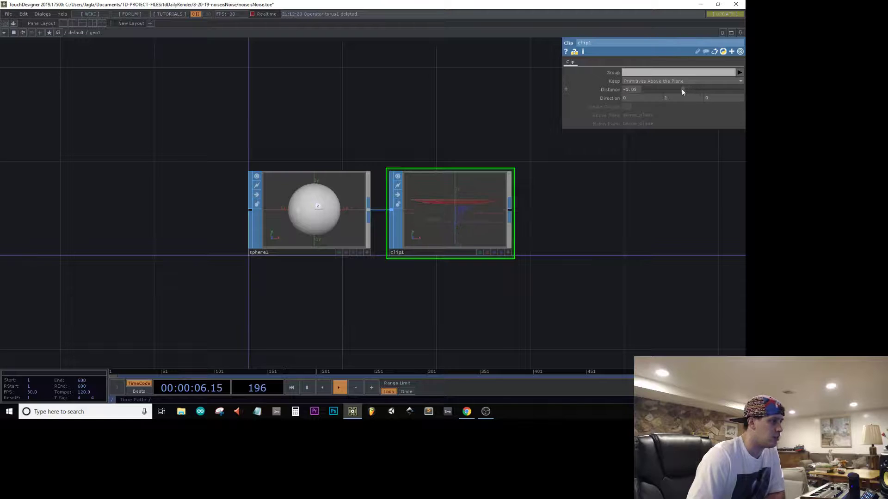
{"action": "left_click_drag", "start_coordinate": [681, 90], "coordinate": [705, 98]}
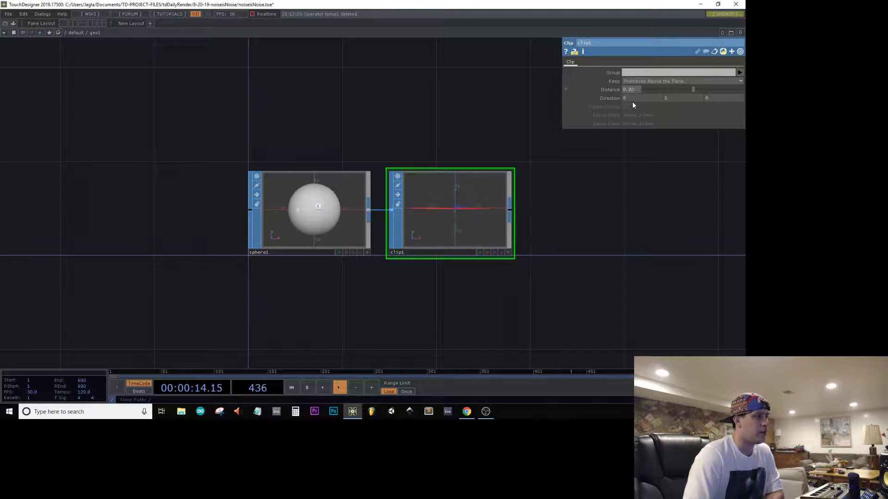
Try the Primitive type on sphere1, and set its Primitive Type to Polygon
{"action": "left_click", "coordinate": [304, 231]}
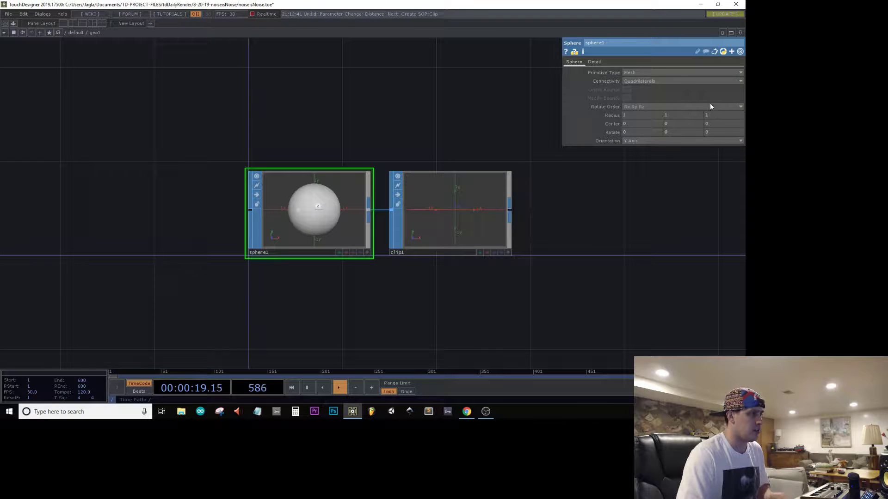
{"action": "left_click", "coordinate": [642, 73]}
{"action": "left_click", "coordinate": [642, 73]}
{"action": "left_click", "coordinate": [634, 85]}
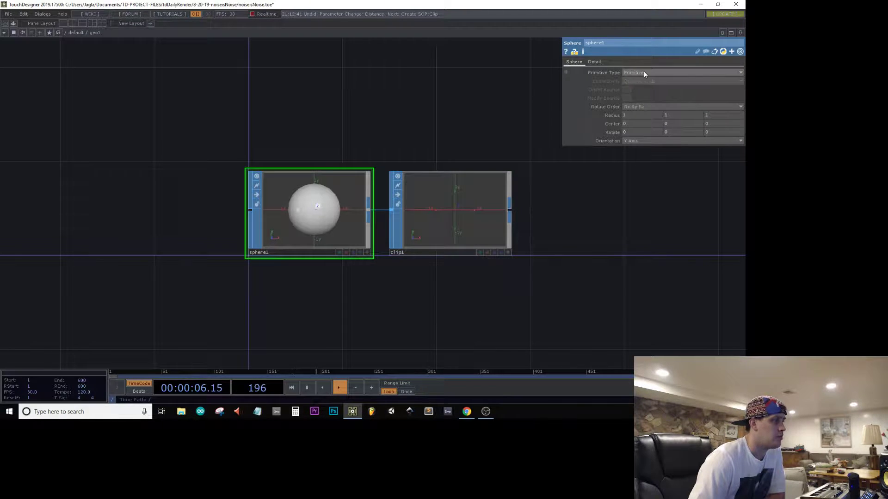
{"action": "left_click_drag", "start_coordinate": [603, 216], "coordinate": [476, 200]}
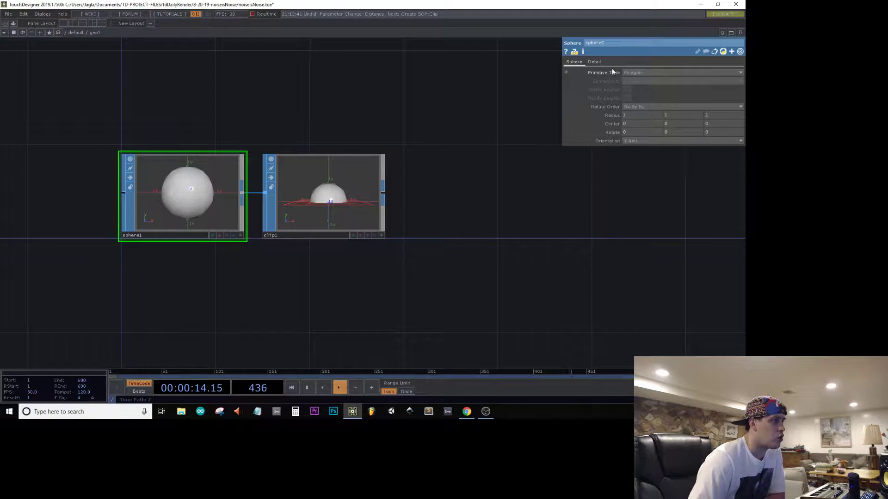
Raise sphere1's Frequency for a smoother surface and check the sphere and clipped dome up close
{"action": "left_click", "coordinate": [596, 62]}
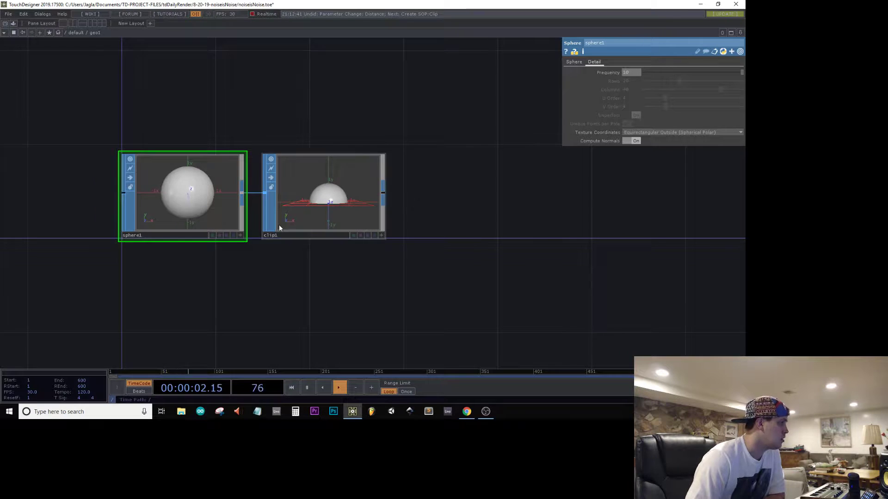
{"action": "scroll", "coordinate": [280, 228], "scroll_direction": "up", "scroll_amount": 5}
{"action": "scroll", "coordinate": [490, 122], "scroll_direction": "down", "scroll_amount": 5}
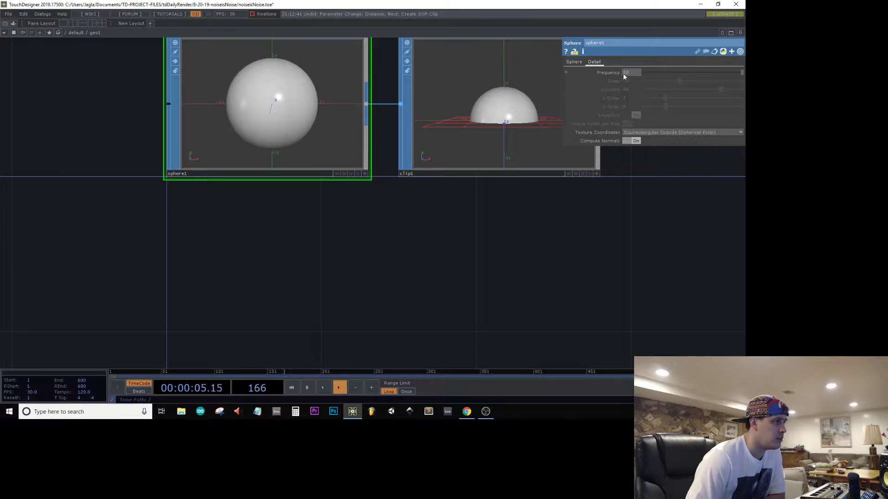
{"action": "left_click", "coordinate": [575, 64]}
Add a Null SOP after clip1 and turn on its display and render flags
{"action": "left_click_drag", "start_coordinate": [633, 148], "coordinate": [383, 206]}
{"action": "scroll", "coordinate": [422, 224], "scroll_direction": "up", "scroll_amount": 1}
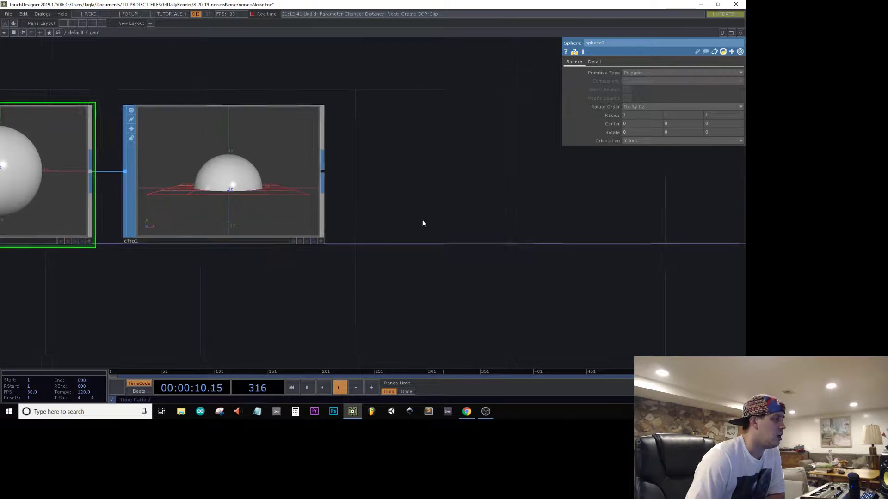
{"action": "key", "text": "Tab"}
{"action": "type", "text": "n"}
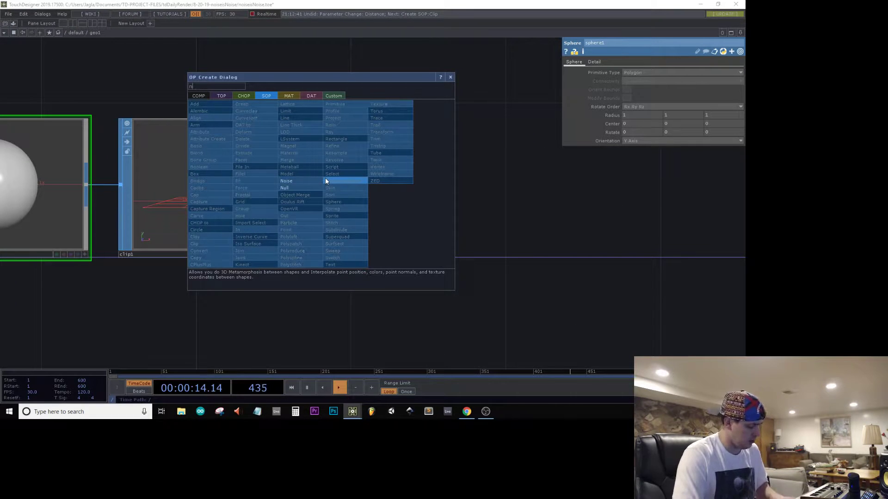
{"action": "left_click", "coordinate": [284, 188]}
{"action": "left_click", "coordinate": [476, 192]}
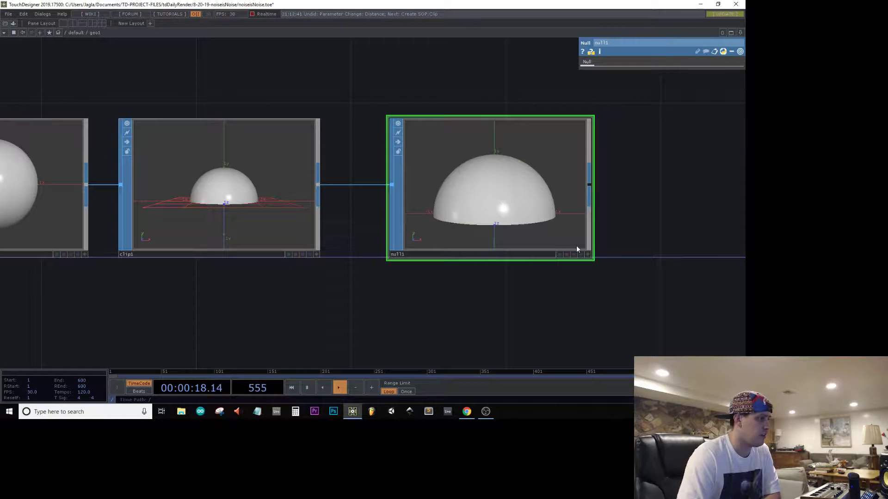
{"action": "scroll", "coordinate": [437, 206], "scroll_direction": "down", "scroll_amount": 5}
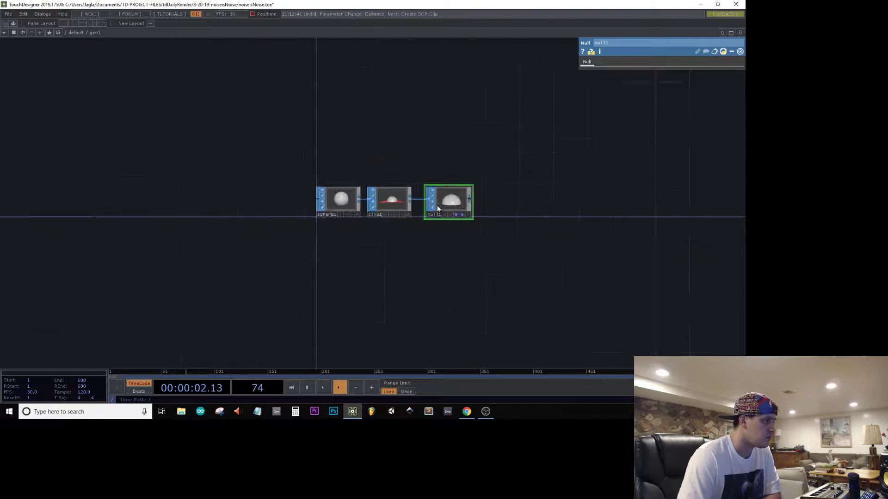
Return to the parent network and inspect the dome in render1's output up close
{"action": "scroll", "coordinate": [387, 232], "scroll_direction": "down", "scroll_amount": 5}
{"action": "left_click_drag", "start_coordinate": [312, 180], "coordinate": [113, 199]}
{"action": "scroll", "coordinate": [299, 265], "scroll_direction": "up", "scroll_amount": 5}
{"action": "left_click", "coordinate": [297, 252]}
{"action": "scroll", "coordinate": [333, 243], "scroll_direction": "down", "scroll_amount": 5}
{"action": "left_click_drag", "start_coordinate": [414, 236], "coordinate": [318, 252]}
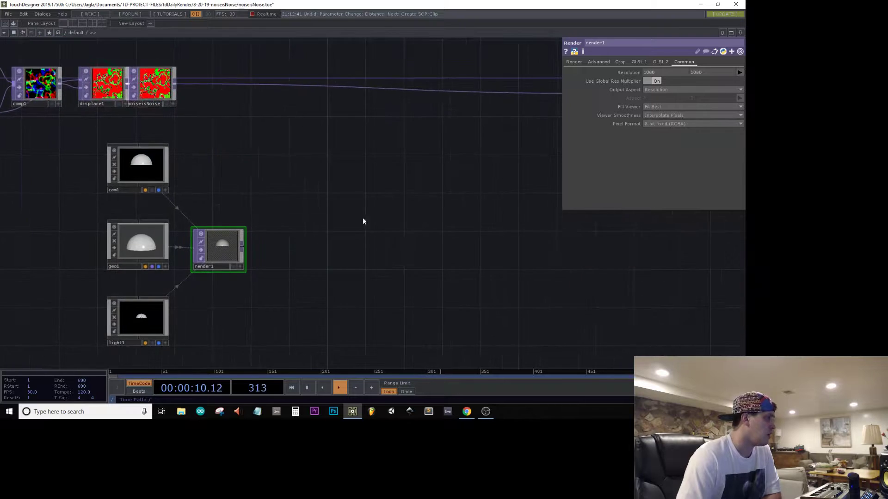
{"action": "left_click_drag", "start_coordinate": [450, 192], "coordinate": [511, 180]}
{"action": "scroll", "coordinate": [303, 239], "scroll_direction": "up", "scroll_amount": 5}
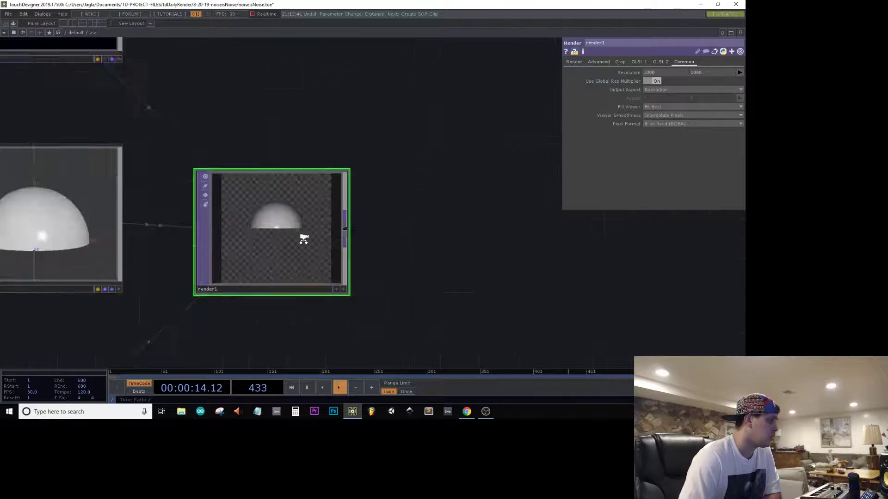
Raise the cam1 camera to a Translate Y of 1
{"action": "scroll", "coordinate": [303, 239], "scroll_direction": "down", "scroll_amount": 2}
{"action": "left_click_drag", "start_coordinate": [316, 183], "coordinate": [418, 205]}
{"action": "left_click", "coordinate": [259, 115]}
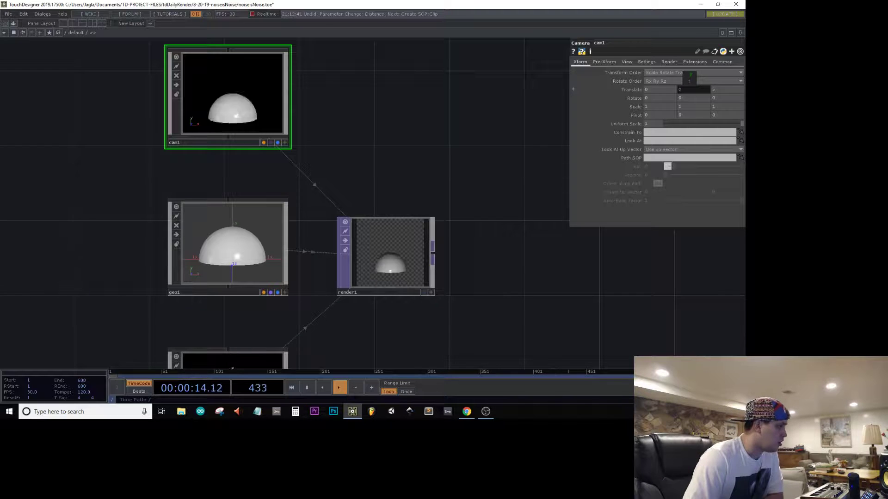
Inside geo1, set sphere1's Radius to 5 on all three axes
{"action": "key", "text": "i"}
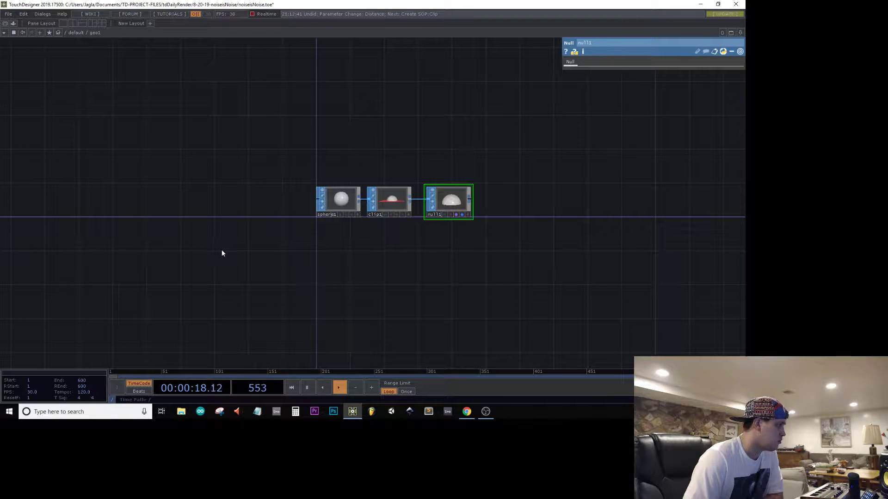
{"action": "left_click", "coordinate": [343, 215]}
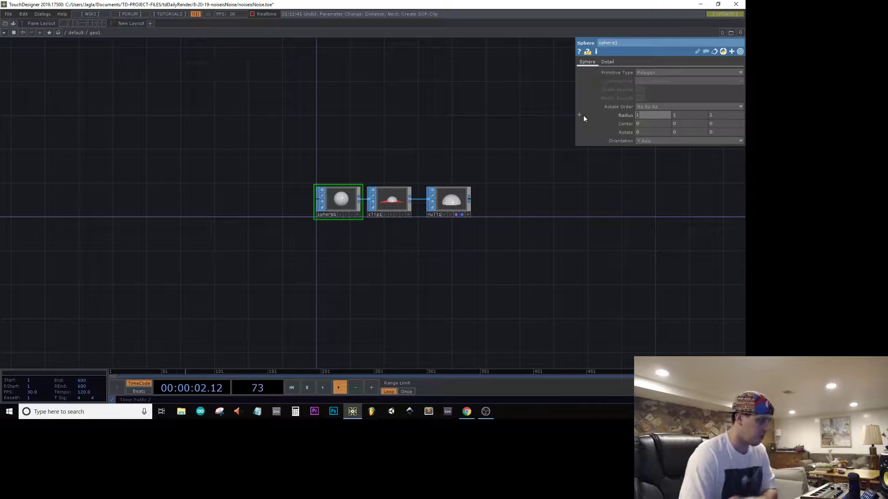
{"action": "type", "text": "2"}
{"action": "key", "text": "Tab"}
{"action": "type", "text": "2"}
{"action": "key", "text": "Tab"}
{"action": "type", "text": "2"}
{"action": "key", "text": "Return"}
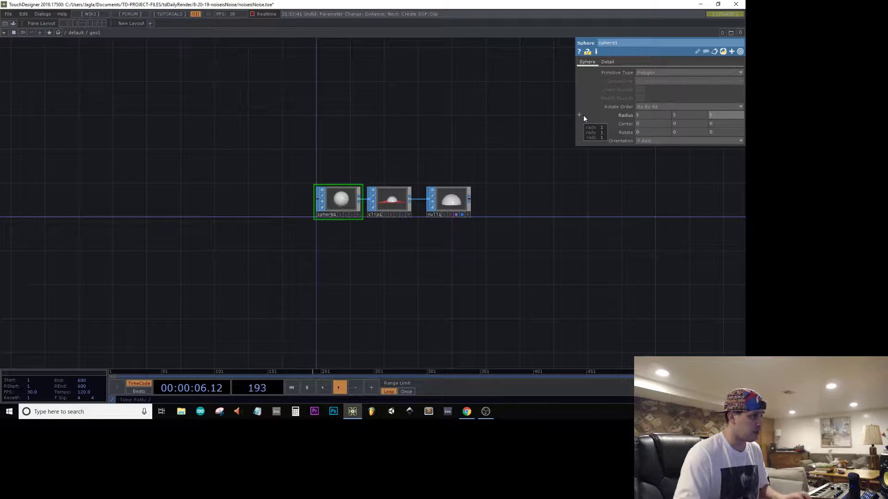
Return to the parent network and set the cam1 camera's Translate Z to 11.9 to frame the dome in render1
{"action": "key", "text": "u"}
{"action": "scroll", "coordinate": [268, 257], "scroll_direction": "down", "scroll_amount": 5}
{"action": "left_click_drag", "start_coordinate": [388, 259], "coordinate": [374, 212]}
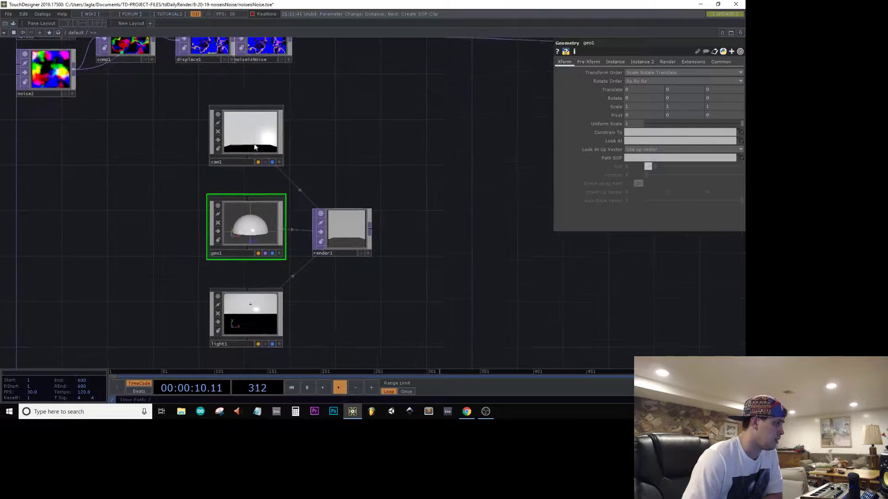
{"action": "left_click", "coordinate": [256, 148]}
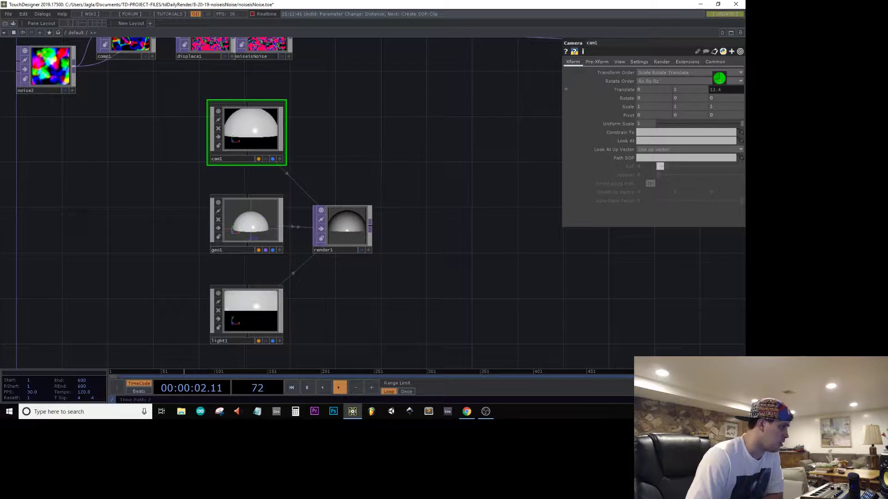
{"action": "scroll", "coordinate": [366, 228], "scroll_direction": "up", "scroll_amount": 5}
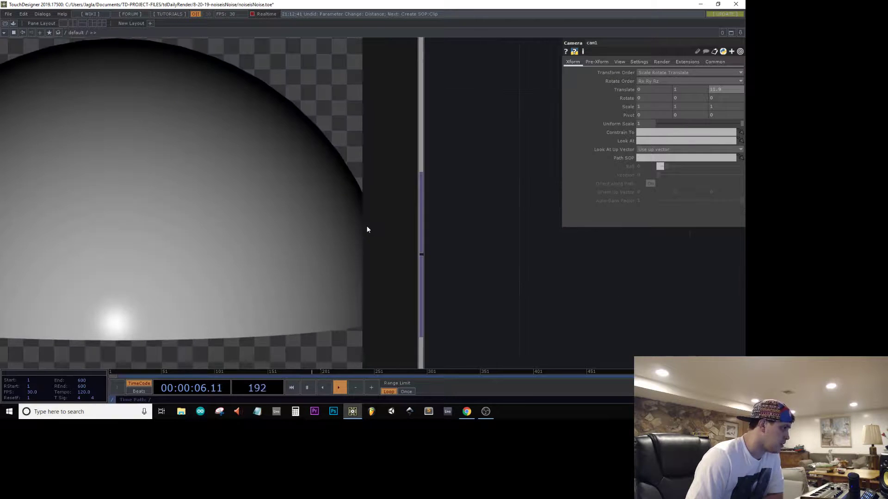
{"action": "scroll", "coordinate": [367, 228], "scroll_direction": "down", "scroll_amount": 2}
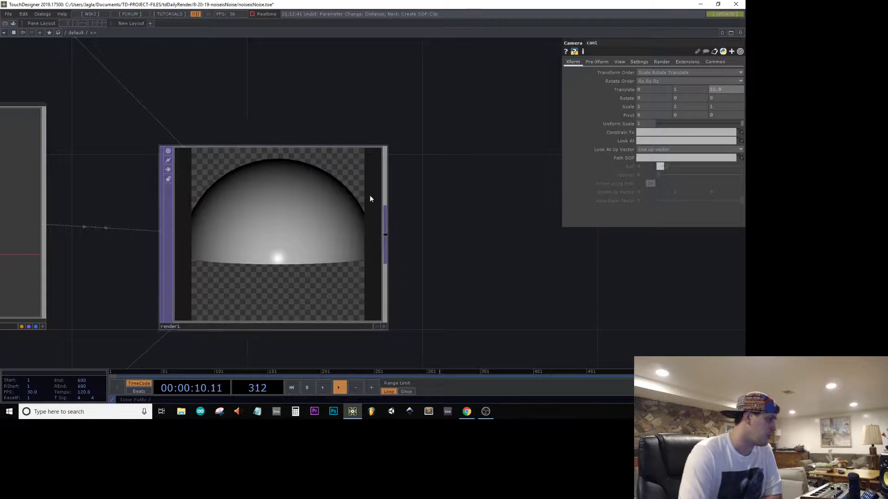
{"action": "scroll", "coordinate": [367, 198], "scroll_direction": "down", "scroll_amount": 5}
{"action": "scroll", "coordinate": [365, 196], "scroll_direction": "up", "scroll_amount": 3}
{"action": "scroll", "coordinate": [374, 185], "scroll_direction": "down", "scroll_amount": 6}
{"action": "scroll", "coordinate": [388, 180], "scroll_direction": "up", "scroll_amount": 4}
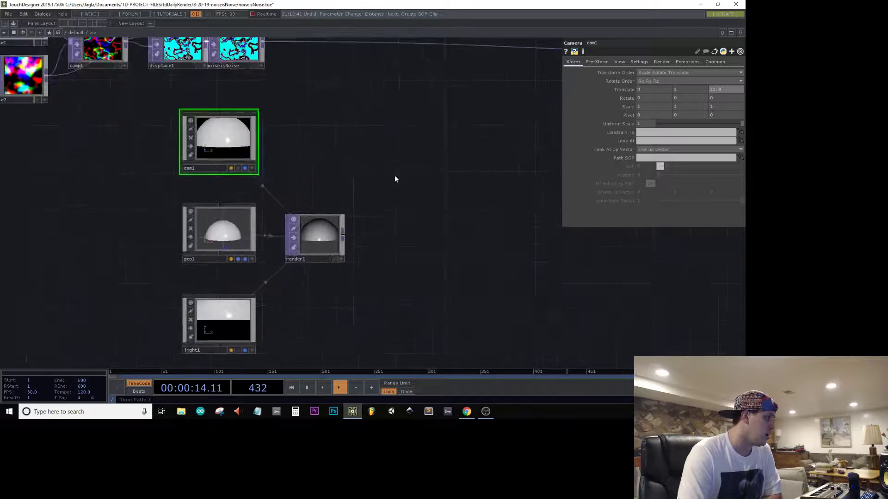
Select noise1, noise2, comp1, displace1 and noiseisNoise and move the chain clear of the camera, geometry and light nodes
{"action": "left_click_drag", "start_coordinate": [395, 176], "coordinate": [408, 254]}
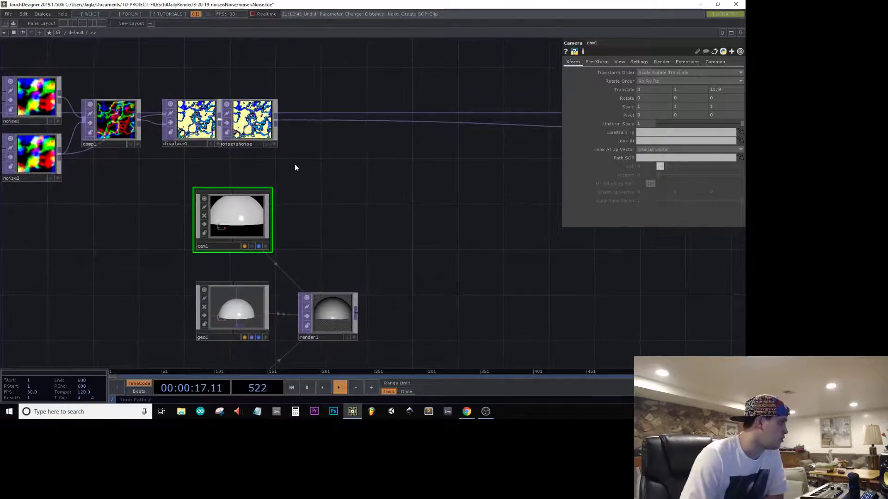
{"action": "left_click", "coordinate": [266, 132]}
{"action": "left_click_drag", "start_coordinate": [270, 85], "coordinate": [453, 79]}
{"action": "left_click_drag", "start_coordinate": [202, 157], "coordinate": [202, 157]}
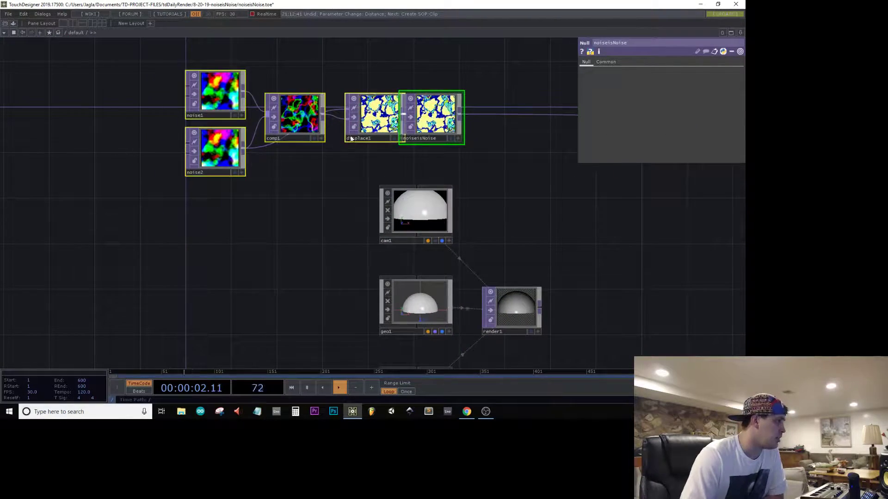
{"action": "left_click_drag", "start_coordinate": [451, 116], "coordinate": [246, 240]}
{"action": "left_click_drag", "start_coordinate": [304, 260], "coordinate": [435, 146]}
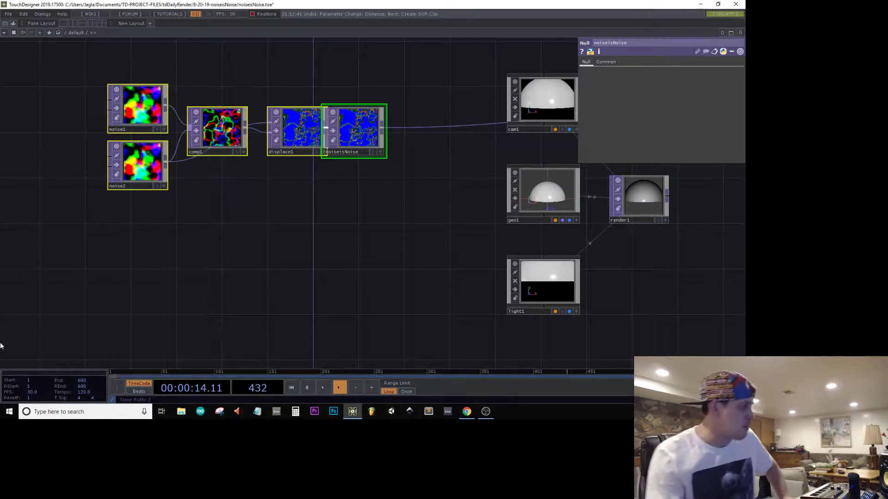
{"action": "left_click_drag", "start_coordinate": [444, 174], "coordinate": [212, 211]}
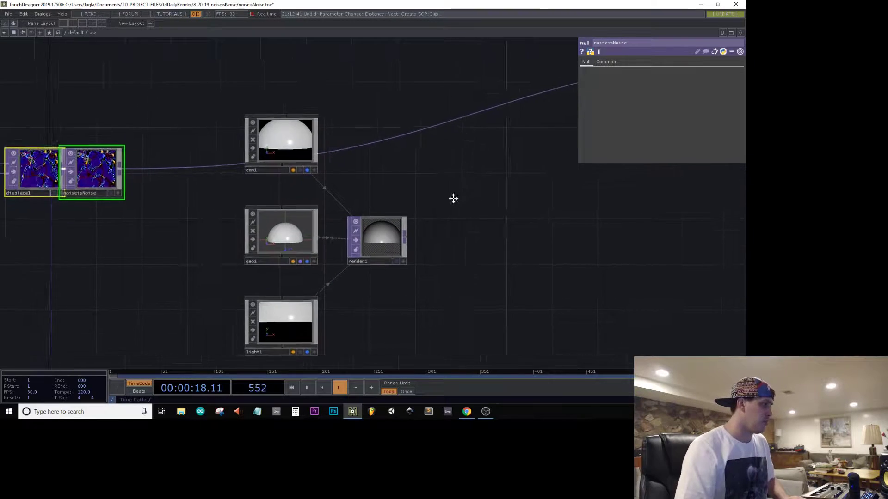
{"action": "left_click_drag", "start_coordinate": [452, 198], "coordinate": [356, 211]}
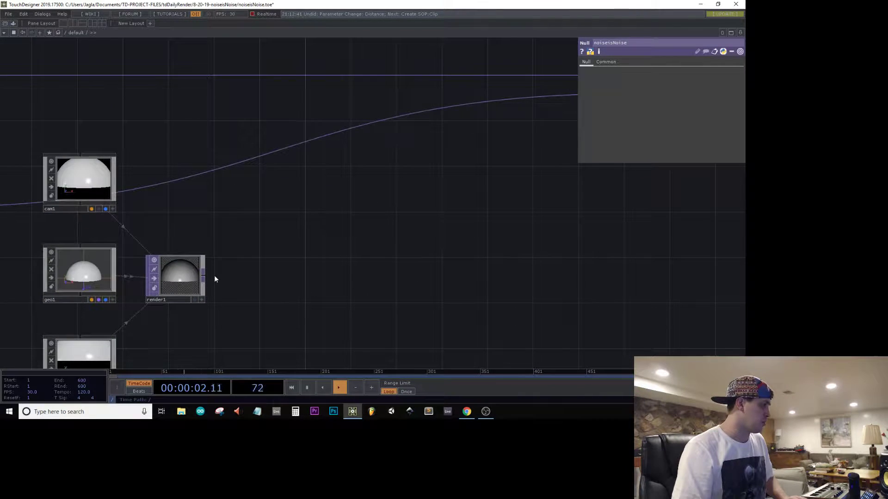
{"action": "right_click", "coordinate": [204, 280]}
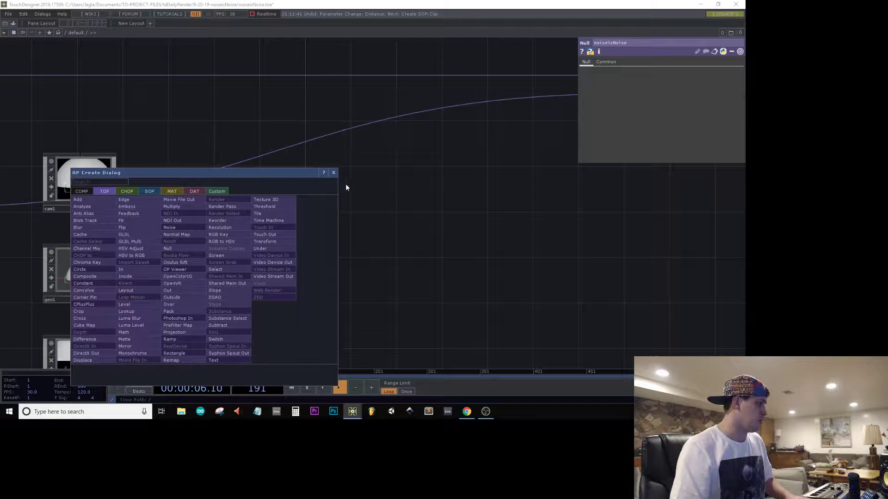
{"action": "key", "text": "Escape"}
{"action": "key", "text": "Escape"}
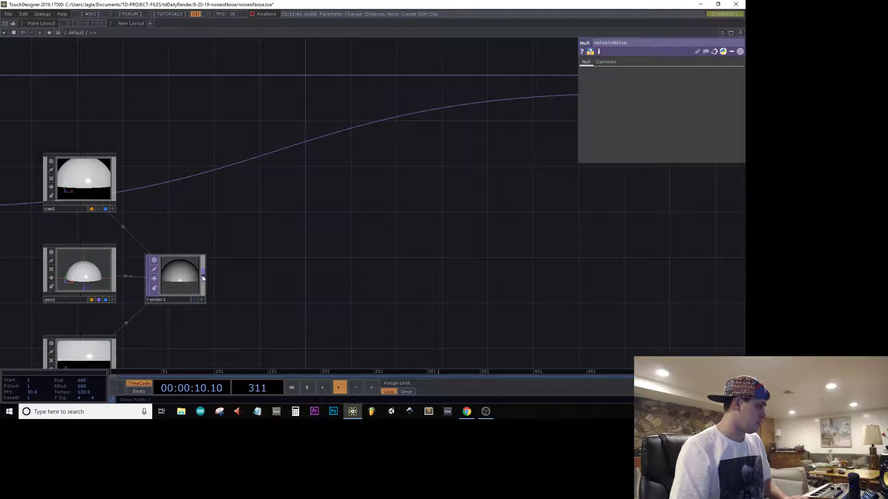
Add a Null TOP after render1 and name it finalDome
{"action": "right_click", "coordinate": [202, 277]}
{"action": "type", "text": "nul"}
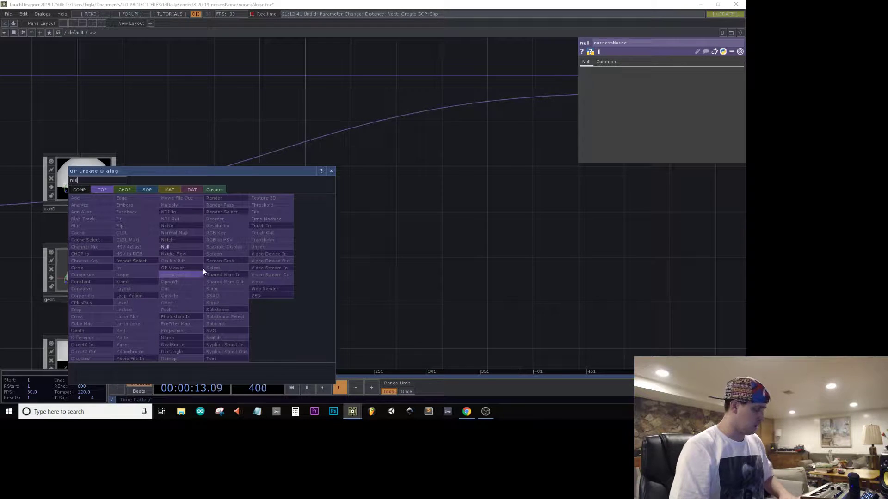
{"action": "left_click", "coordinate": [192, 247]}
{"action": "left_click", "coordinate": [320, 253]}
{"action": "left_click", "coordinate": [317, 255]}
{"action": "type", "text": "finalDome"}
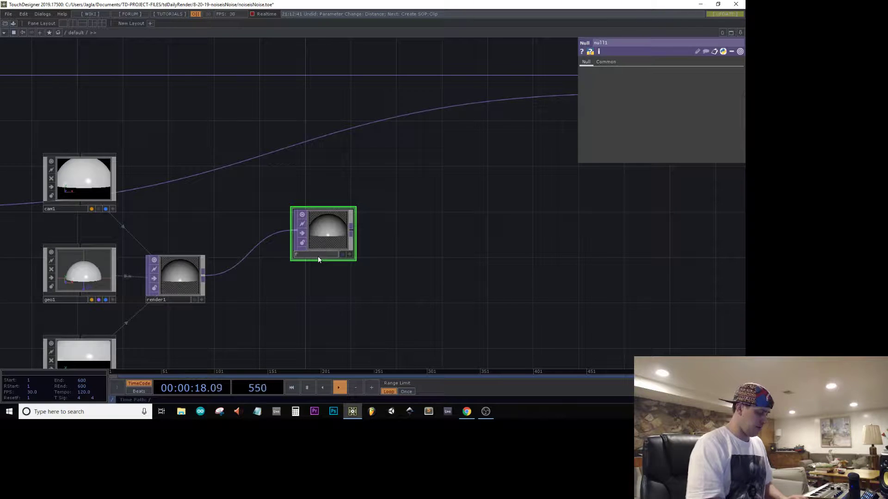
{"action": "key", "text": "Return"}
Inspect the dome in finalDome's output up close and move finalDome farther away from render1
{"action": "left_click_drag", "start_coordinate": [180, 75], "coordinate": [303, 75]}
{"action": "scroll", "coordinate": [297, 277], "scroll_direction": "up", "scroll_amount": 5}
{"action": "scroll", "coordinate": [226, 254], "scroll_direction": "up", "scroll_amount": 1}
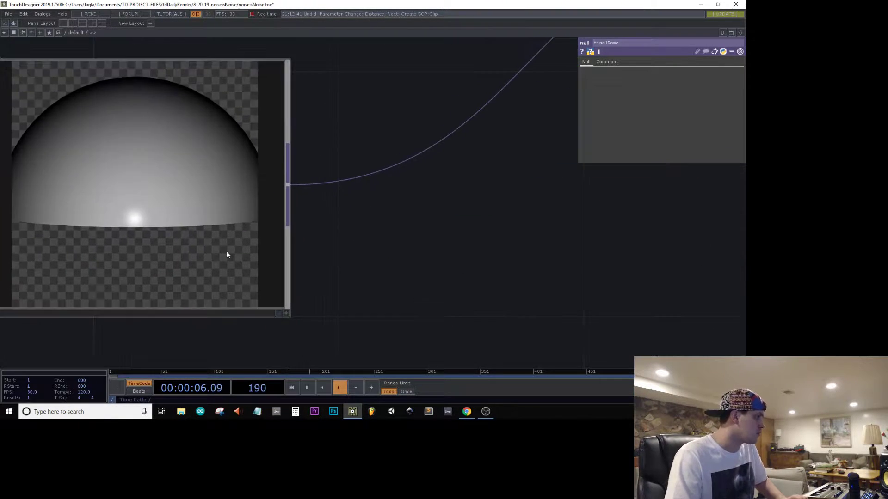
{"action": "scroll", "coordinate": [228, 253], "scroll_direction": "down", "scroll_amount": 4}
{"action": "scroll", "coordinate": [227, 253], "scroll_direction": "up", "scroll_amount": 4}
{"action": "scroll", "coordinate": [228, 249], "scroll_direction": "down", "scroll_amount": 4}
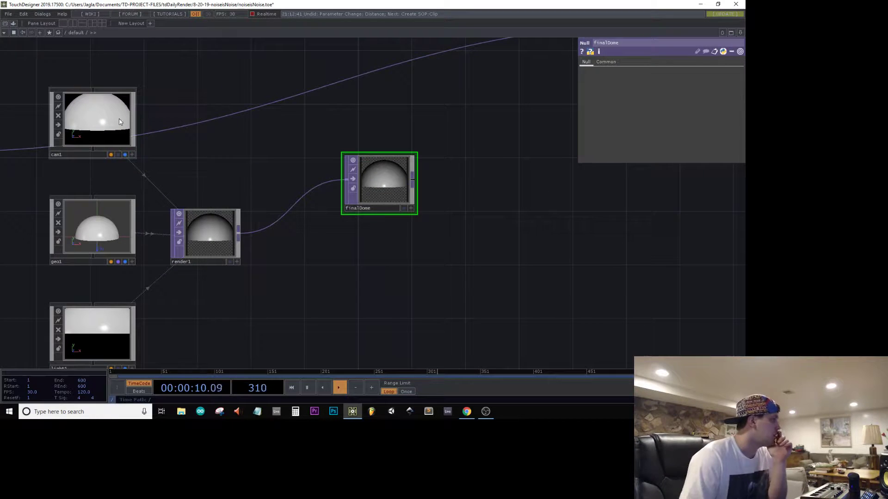
{"action": "left_click", "coordinate": [98, 118]}
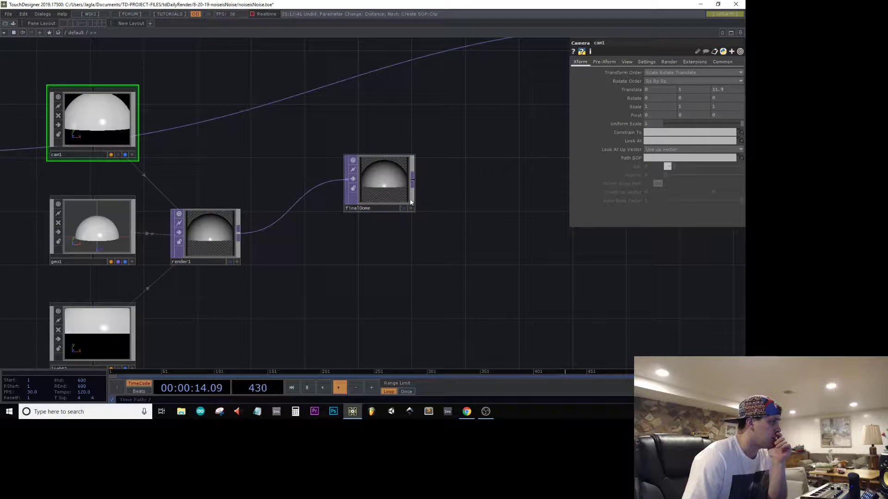
{"action": "left_click_drag", "start_coordinate": [333, 269], "coordinate": [399, 238]}
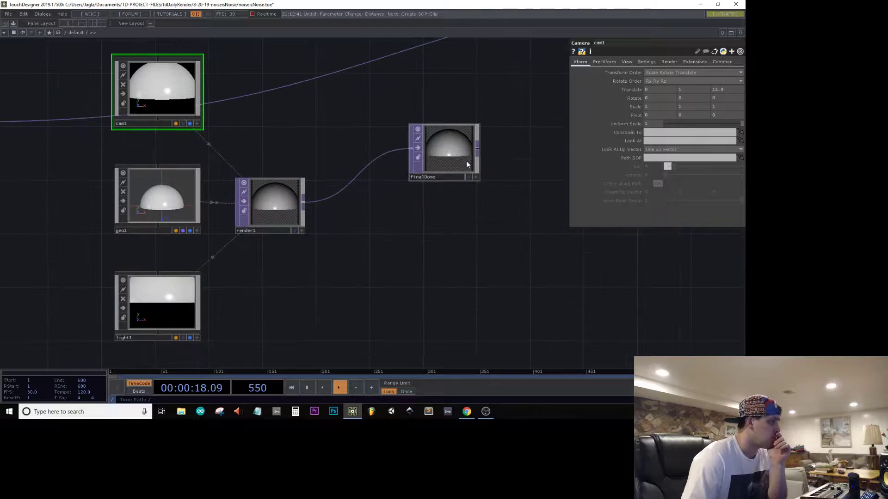
{"action": "left_click_drag", "start_coordinate": [466, 161], "coordinate": [574, 160]}
{"action": "left_click_drag", "start_coordinate": [453, 226], "coordinate": [498, 229]}
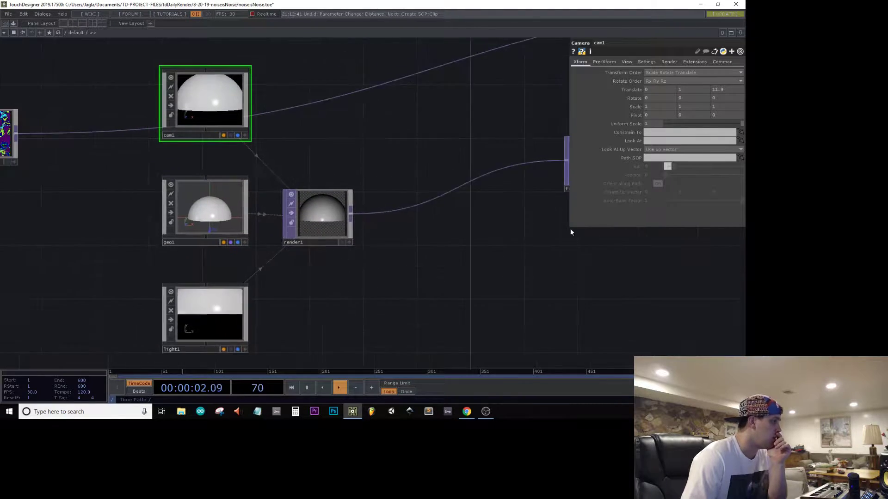
Add a Phong material in the empty space beside geo1
{"action": "left_click_drag", "start_coordinate": [73, 252], "coordinate": [305, 252]}
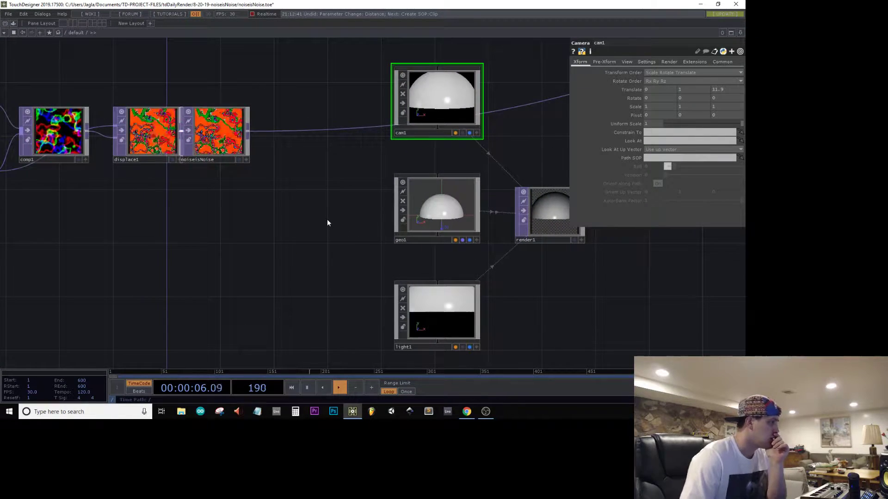
{"action": "key", "text": "Tab"}
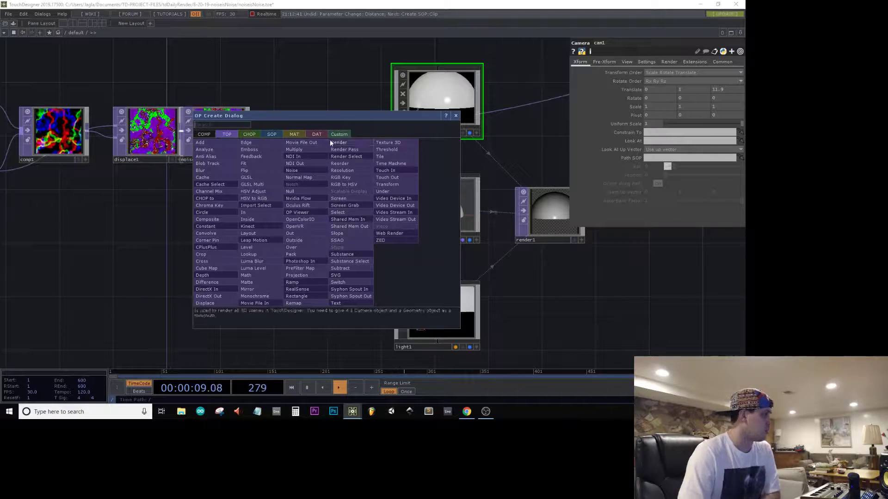
{"action": "left_click", "coordinate": [294, 134]}
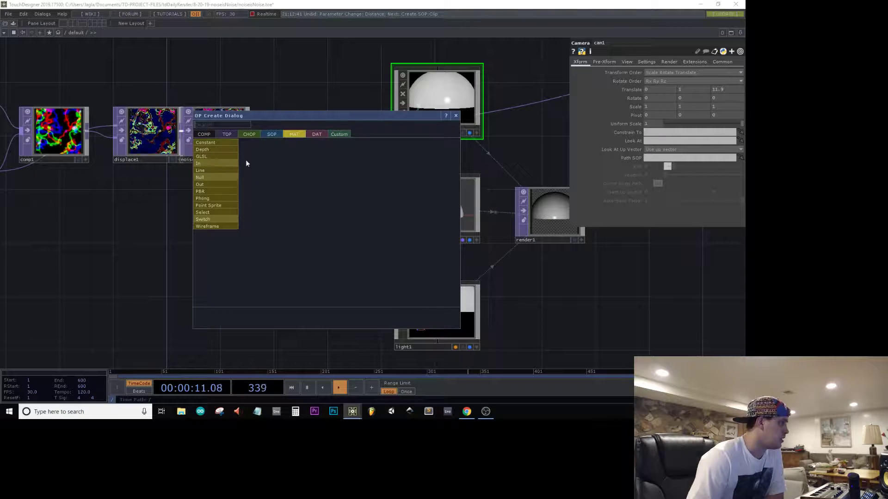
{"action": "left_click", "coordinate": [216, 198]}
{"action": "left_click", "coordinate": [348, 204]}
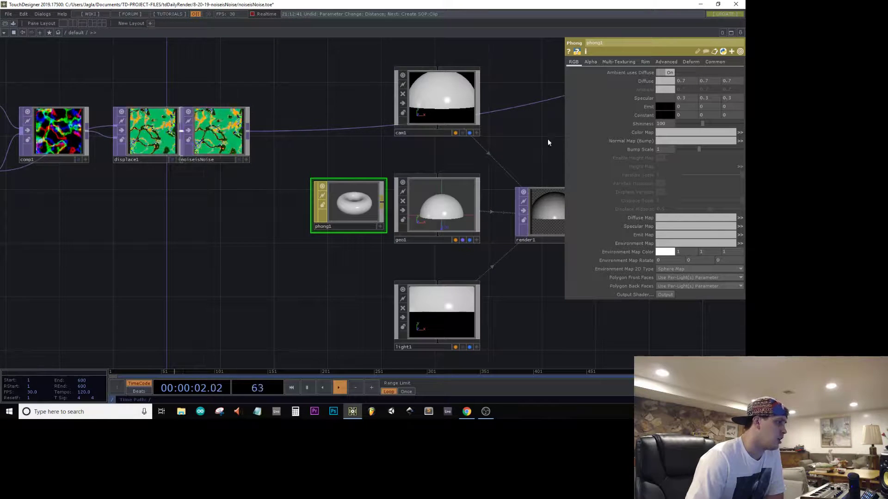
Place finalDome directly beside render1 and move noiseisNoise past the dome scene's nodes
{"action": "left_click_drag", "start_coordinate": [547, 141], "coordinate": [337, 233]}
{"action": "left_click_drag", "start_coordinate": [523, 228], "coordinate": [396, 154]}
{"action": "scroll", "coordinate": [343, 257], "scroll_direction": "down", "scroll_amount": 6}
{"action": "left_click_drag", "start_coordinate": [213, 244], "coordinate": [451, 202]}
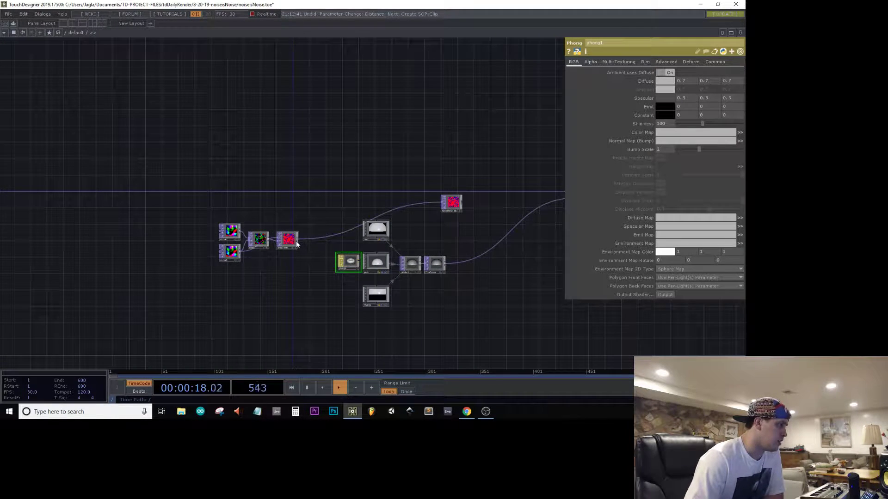
Insert a Null TOP on the wire between displace1 and noiseisNoise
{"action": "right_click", "coordinate": [319, 237]}
{"action": "left_click", "coordinate": [328, 238]}
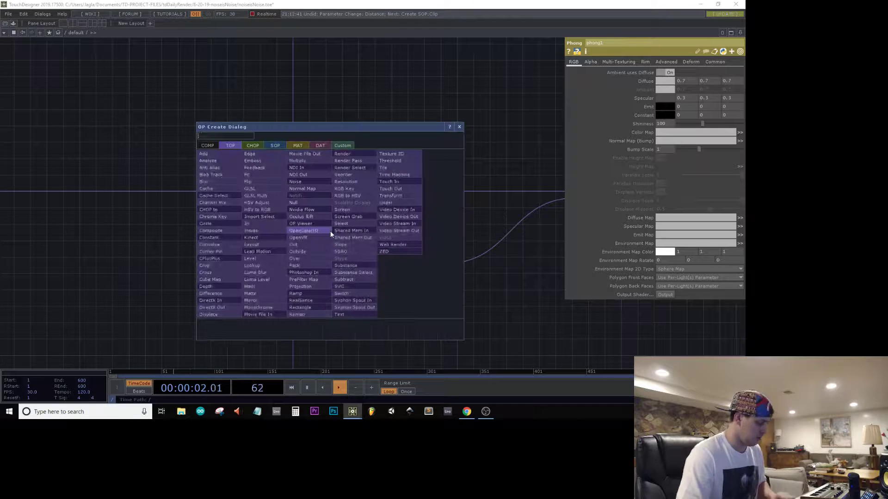
{"action": "left_click", "coordinate": [315, 198]}
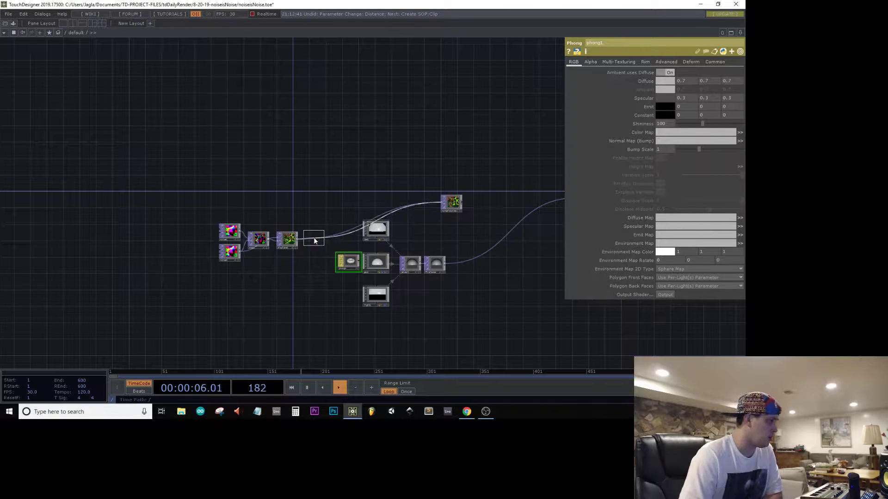
{"action": "left_click", "coordinate": [312, 238]}
Move noiseisNoise beside the Movie File Out node, wire it into that node, and feed noiseisNoise from finalDome
{"action": "left_click_drag", "start_coordinate": [452, 202], "coordinate": [554, 202]}
{"action": "left_click", "coordinate": [577, 202]}
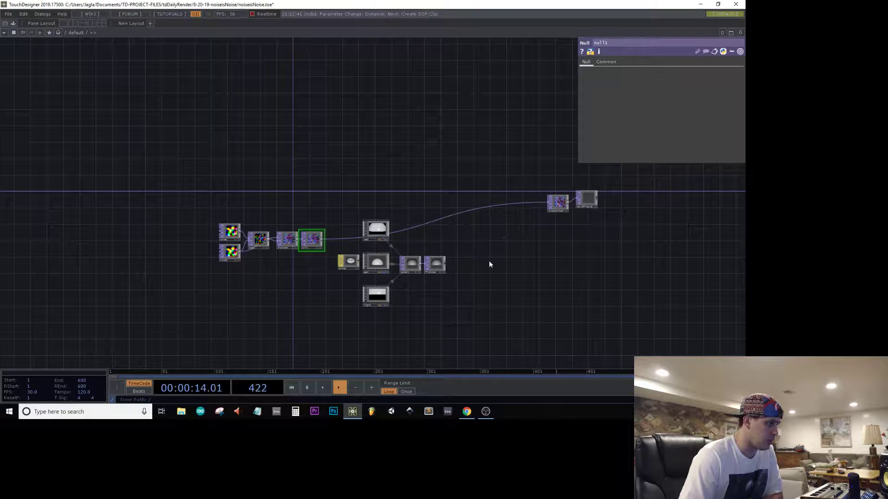
{"action": "left_click_drag", "start_coordinate": [495, 227], "coordinate": [548, 202]}
{"action": "scroll", "coordinate": [554, 205], "scroll_direction": "up", "scroll_amount": 7}
{"action": "left_click", "coordinate": [572, 189]}
{"action": "scroll", "coordinate": [571, 189], "scroll_direction": "down", "scroll_amount": 5}
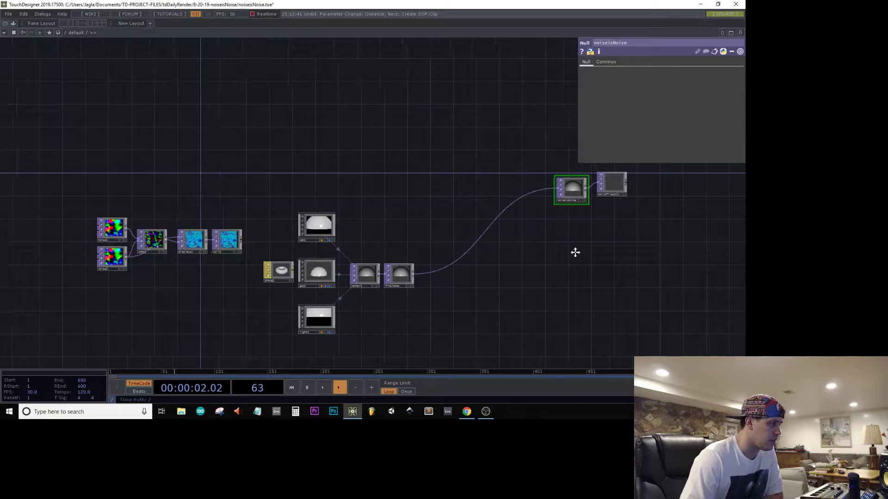
Rename the Null TOP after displace1 as finalMaterial
{"action": "scroll", "coordinate": [396, 280], "scroll_direction": "up", "scroll_amount": 6}
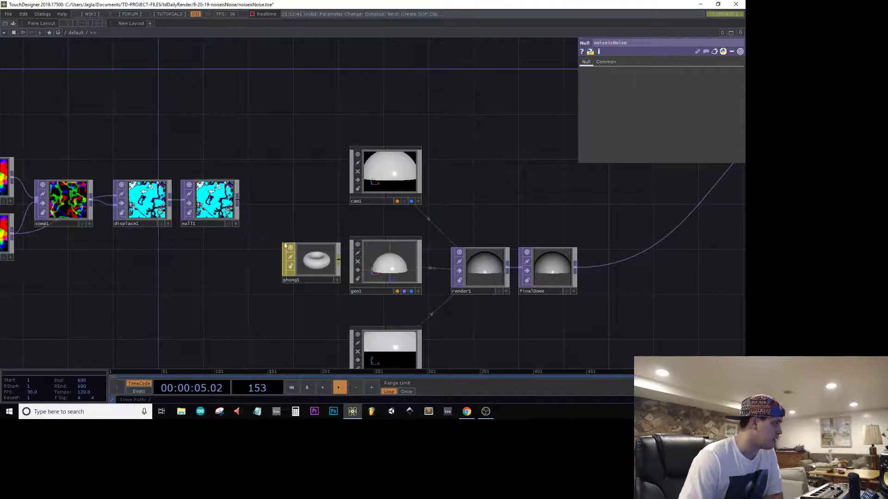
{"action": "left_click", "coordinate": [314, 259]}
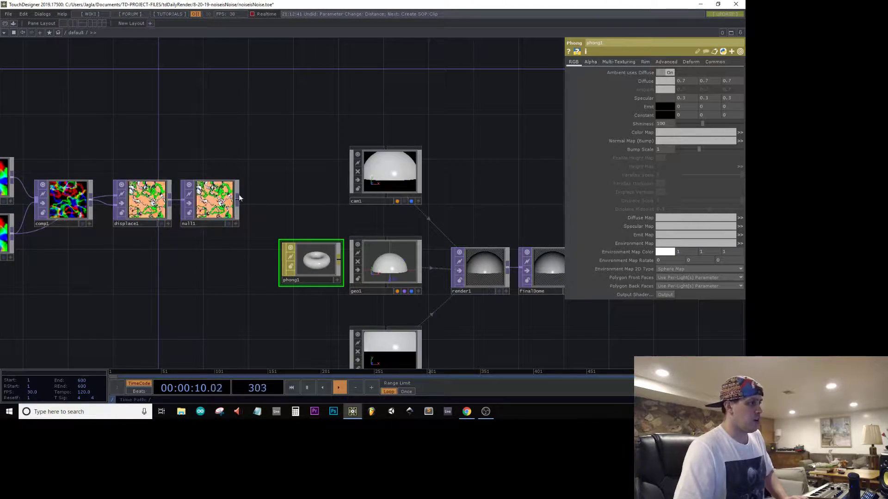
{"action": "left_click", "coordinate": [200, 223]}
{"action": "type", "text": "finalM"}
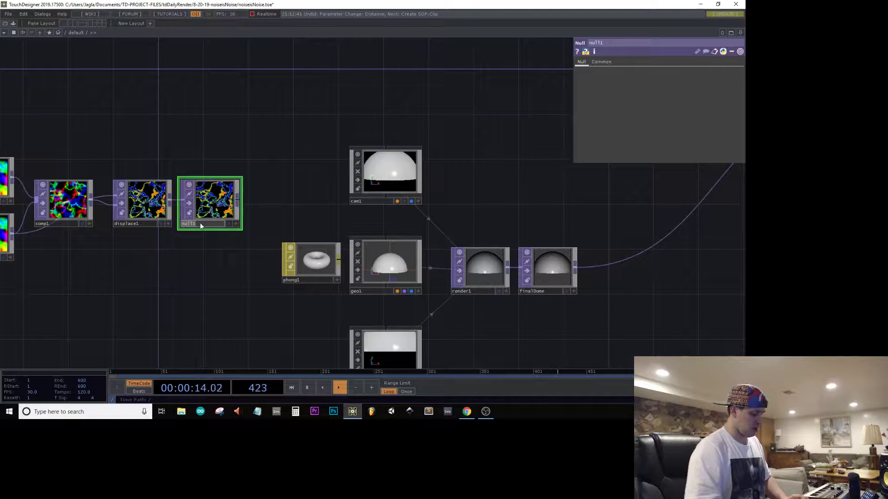
{"action": "type", "text": "aterial"}
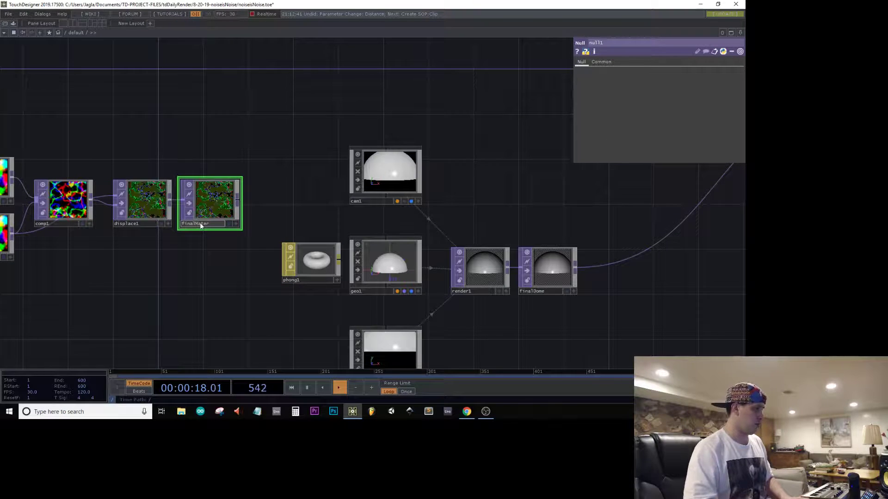
{"action": "key", "text": "Return"}
Use finalMaterial as a texture map in phong1 and assign phong1 as geo1's material
{"action": "left_click", "coordinate": [328, 257]}
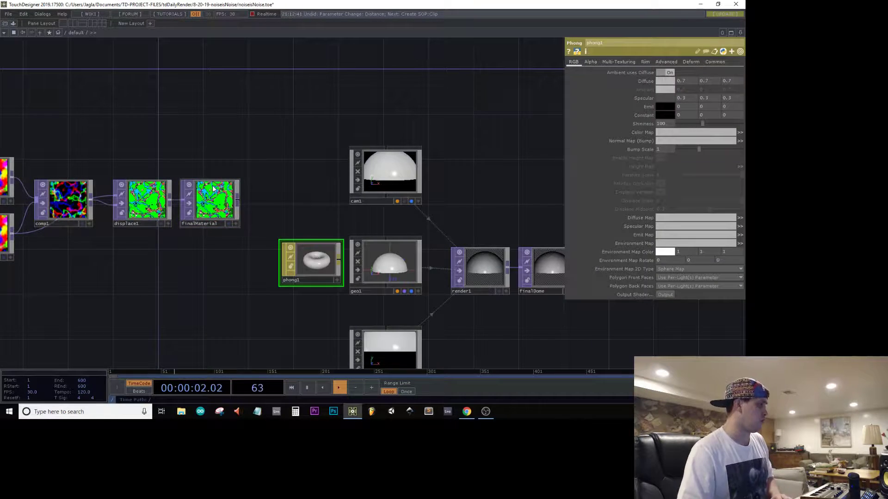
{"action": "left_click", "coordinate": [217, 214]}
{"action": "left_click_drag", "start_coordinate": [218, 214], "coordinate": [383, 251]}
{"action": "left_click", "coordinate": [307, 238]}
{"action": "left_click", "coordinate": [383, 251]}
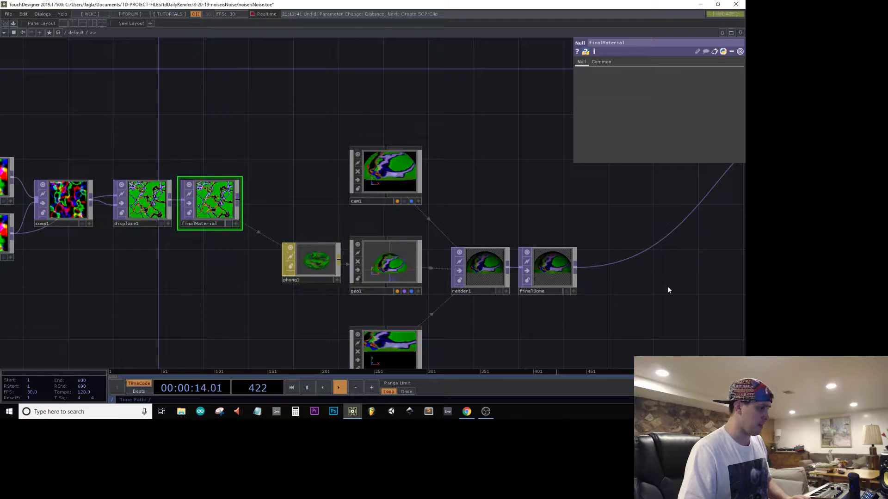
Inspect the textured dome in noiseisNoise's output up close
{"action": "left_click_drag", "start_coordinate": [667, 292], "coordinate": [143, 347]}
{"action": "left_click", "coordinate": [370, 158]}
{"action": "scroll", "coordinate": [369, 157], "scroll_direction": "up", "scroll_amount": 5}
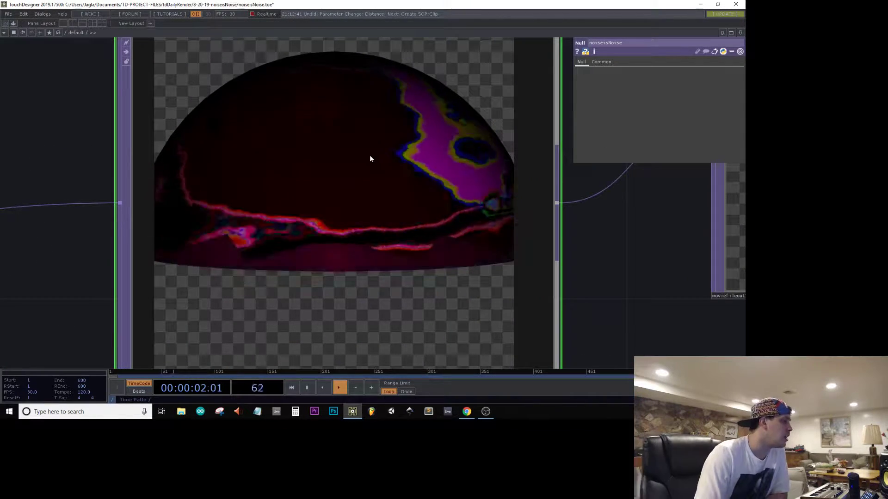
Go inside geo1 and bring up sphere1's parameters
{"action": "scroll", "coordinate": [370, 158], "scroll_direction": "down", "scroll_amount": 5}
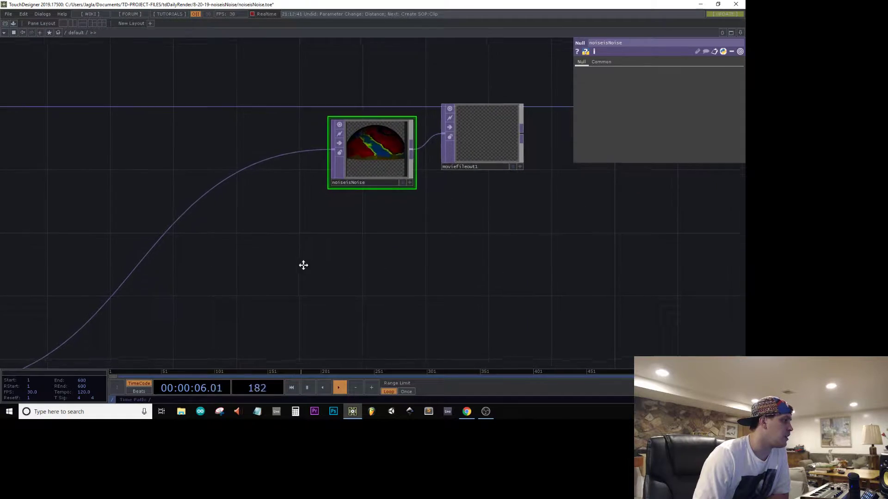
{"action": "scroll", "coordinate": [385, 136], "scroll_direction": "up", "scroll_amount": 5}
{"action": "scroll", "coordinate": [384, 135], "scroll_direction": "down", "scroll_amount": 5}
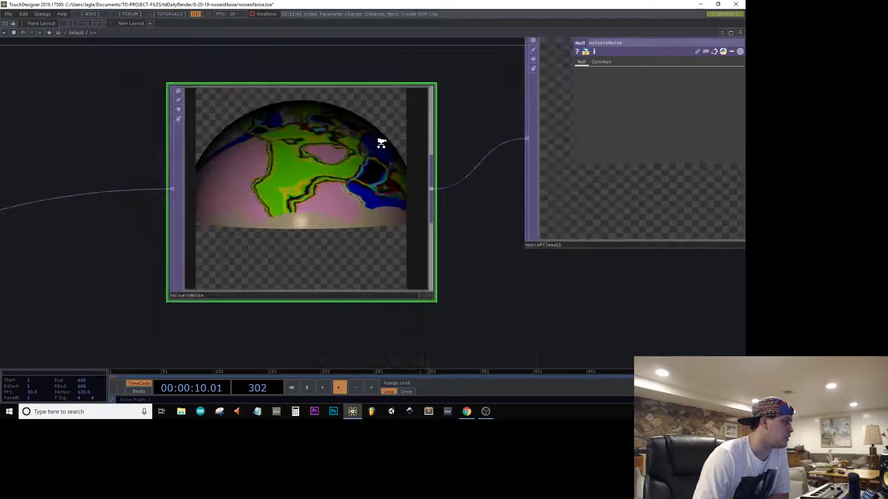
{"action": "left_click_drag", "start_coordinate": [265, 270], "coordinate": [533, 224]}
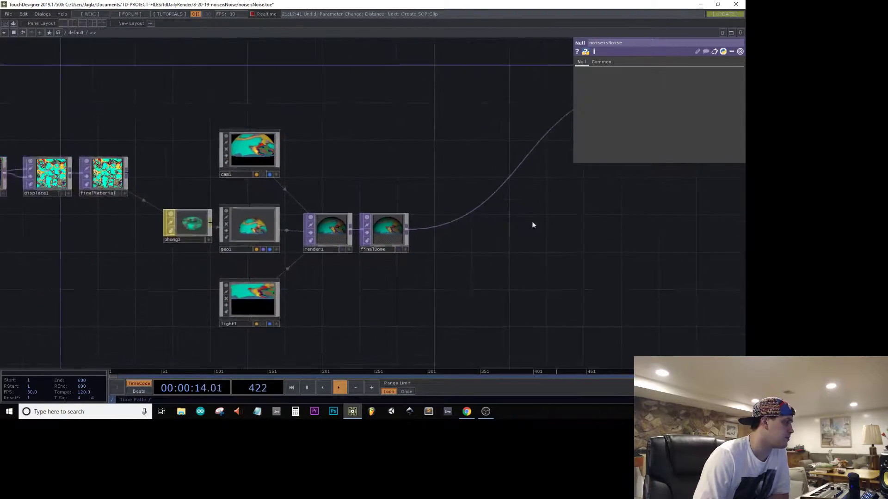
{"action": "scroll", "coordinate": [386, 242], "scroll_direction": "up", "scroll_amount": 5}
{"action": "scroll", "coordinate": [351, 249], "scroll_direction": "down", "scroll_amount": 5}
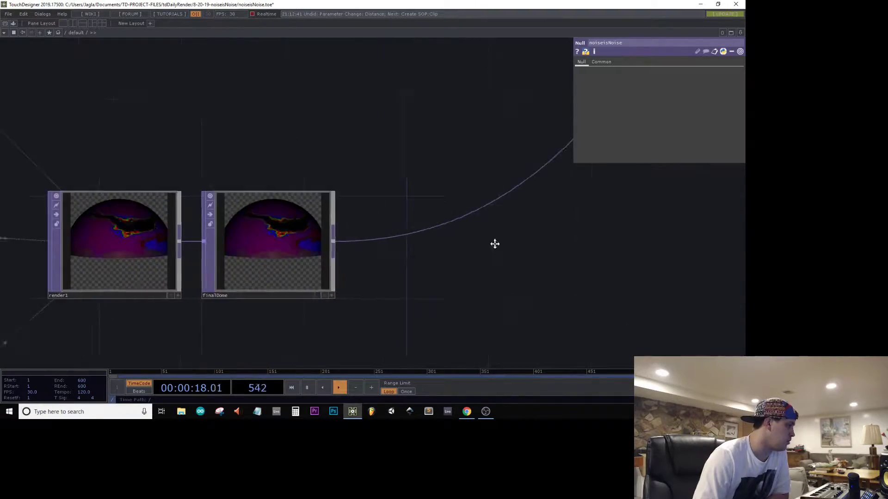
{"action": "scroll", "coordinate": [350, 210], "scroll_direction": "up", "scroll_amount": 5}
{"action": "scroll", "coordinate": [325, 289], "scroll_direction": "down", "scroll_amount": 4}
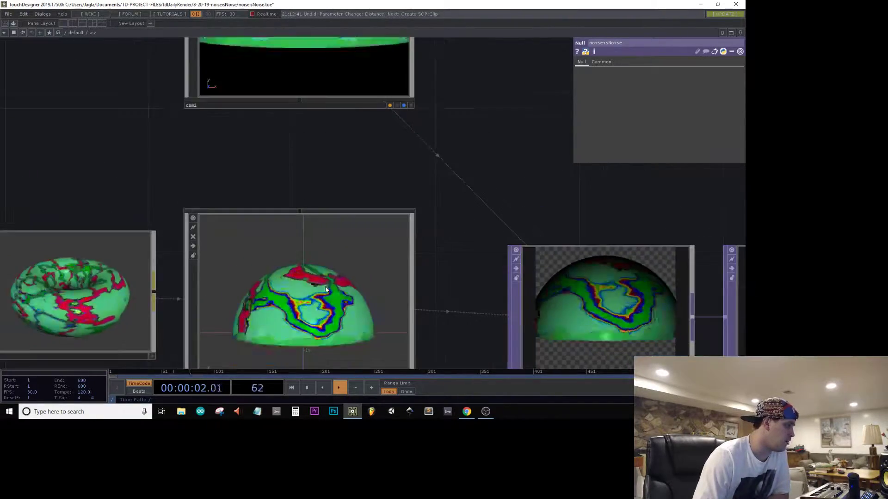
{"action": "scroll", "coordinate": [325, 289], "scroll_direction": "up", "scroll_amount": 8}
{"action": "key", "text": "p"}
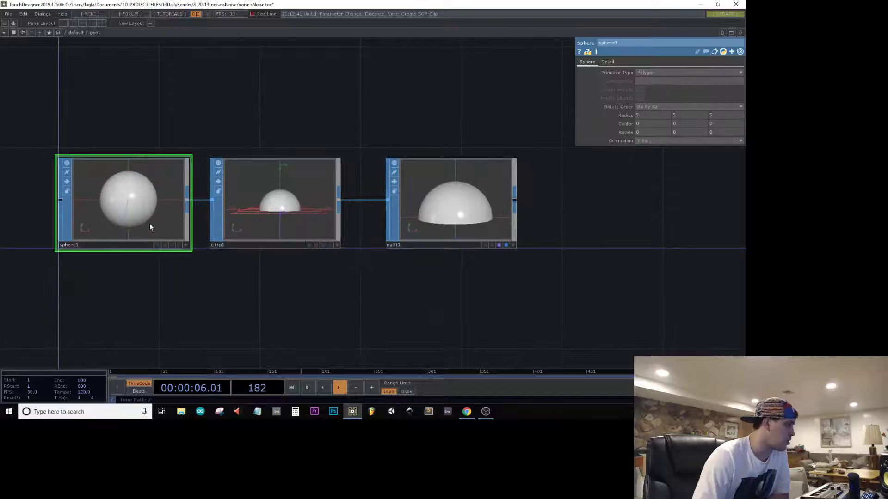
Try the X Axis orientation on sphere1 and return it to Y Axis
{"action": "left_click", "coordinate": [643, 140]}
{"action": "left_click", "coordinate": [644, 149]}
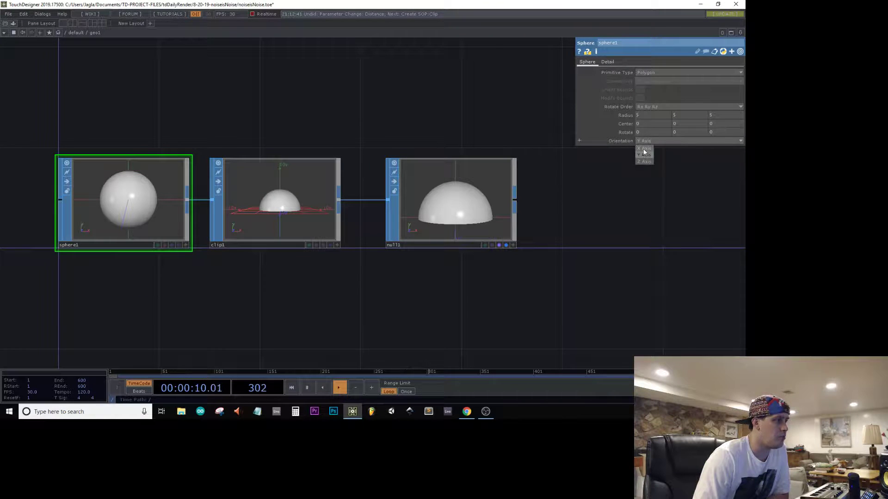
{"action": "left_click", "coordinate": [648, 140]}
{"action": "left_click", "coordinate": [649, 142]}
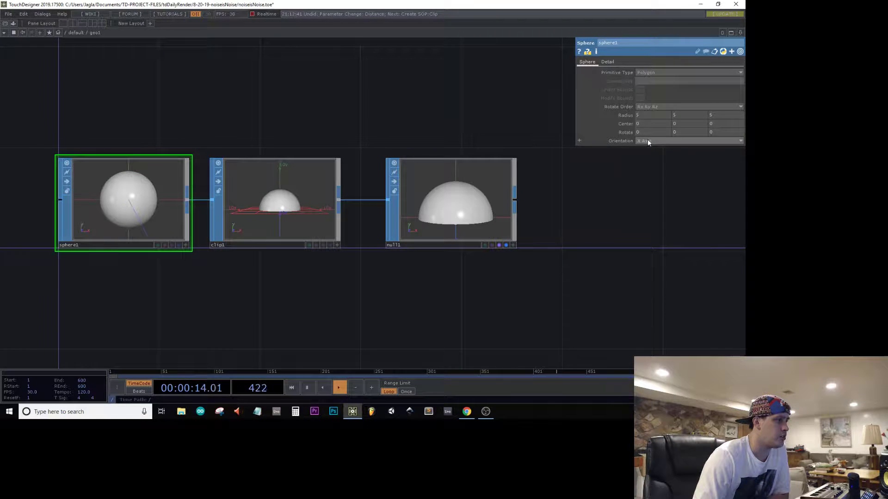
{"action": "left_click", "coordinate": [642, 156]}
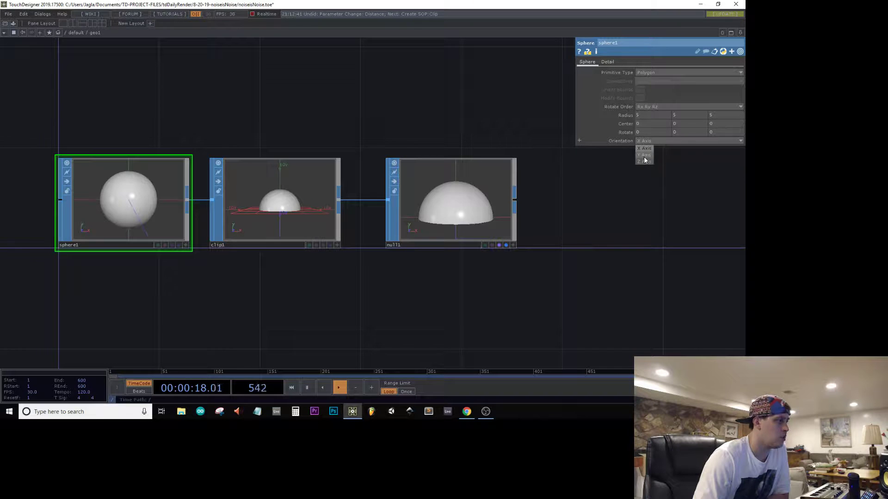
Examine the texture coordinate options in sphere1's Detail settings and the clipped half-sphere
{"action": "left_click", "coordinate": [607, 61]}
{"action": "left_click", "coordinate": [672, 133]}
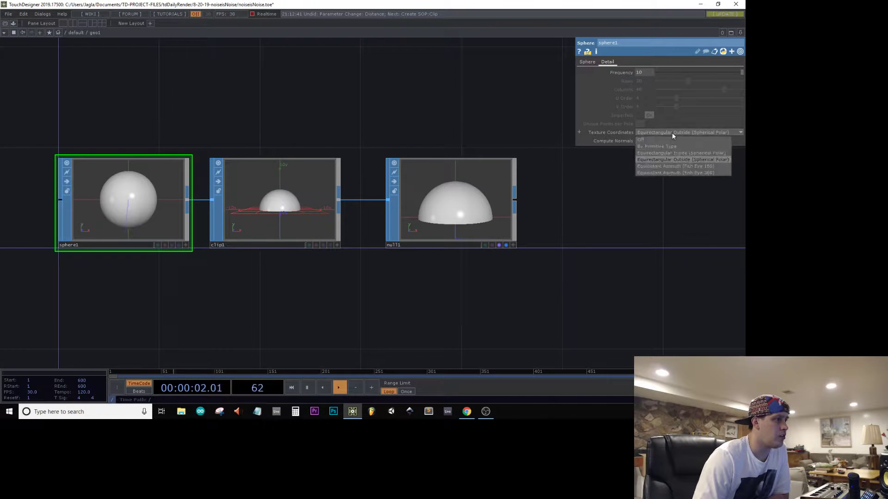
{"action": "left_click", "coordinate": [673, 134]}
{"action": "scroll", "coordinate": [502, 209], "scroll_direction": "down", "scroll_amount": 1}
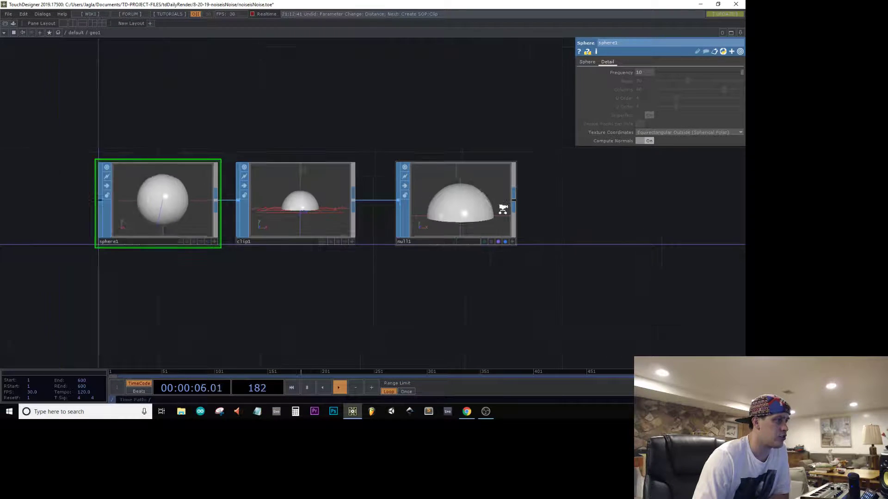
{"action": "scroll", "coordinate": [502, 209], "scroll_direction": "up", "scroll_amount": 6}
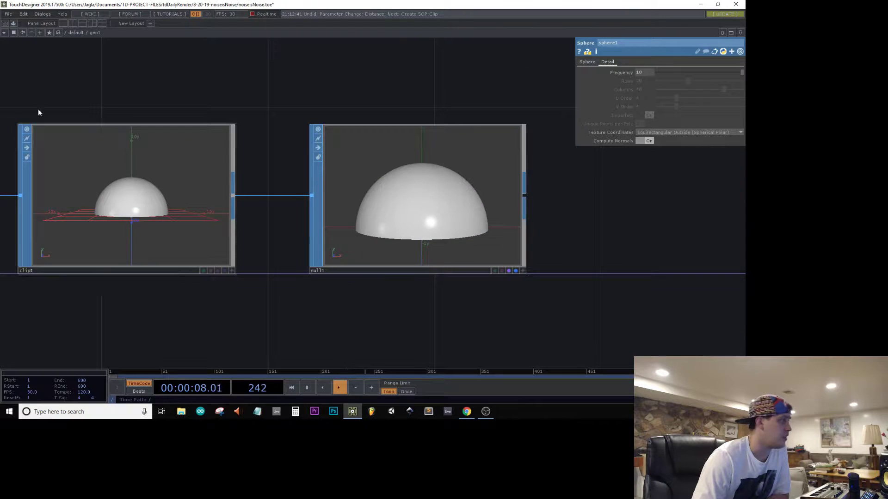
Split the workspace into two side-by-side panes and show noiseisNoise's output in a smaller floating viewer over the main network
{"action": "left_click", "coordinate": [73, 23]}
{"action": "scroll", "coordinate": [601, 212], "scroll_direction": "down", "scroll_amount": 6}
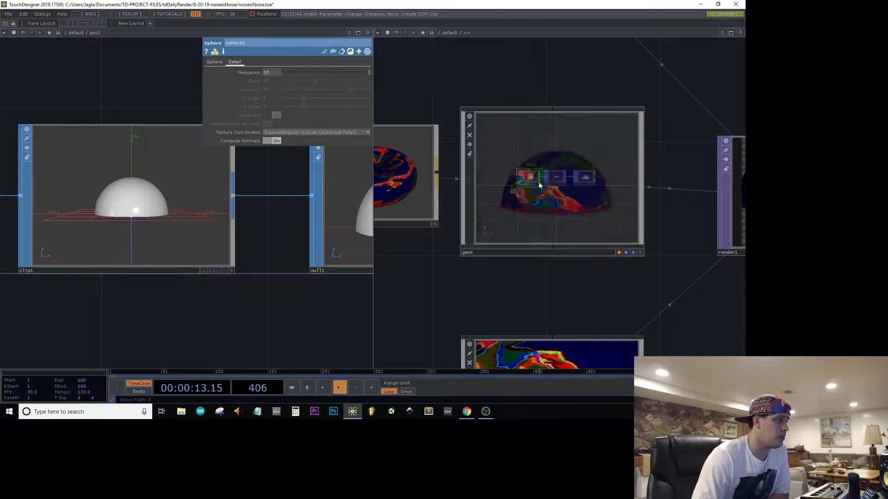
{"action": "right_click", "coordinate": [568, 172]}
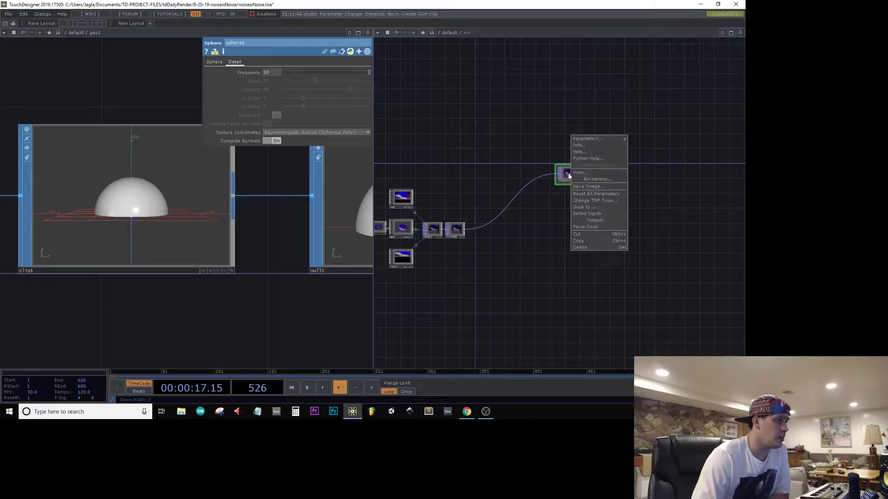
{"action": "left_click", "coordinate": [576, 170]}
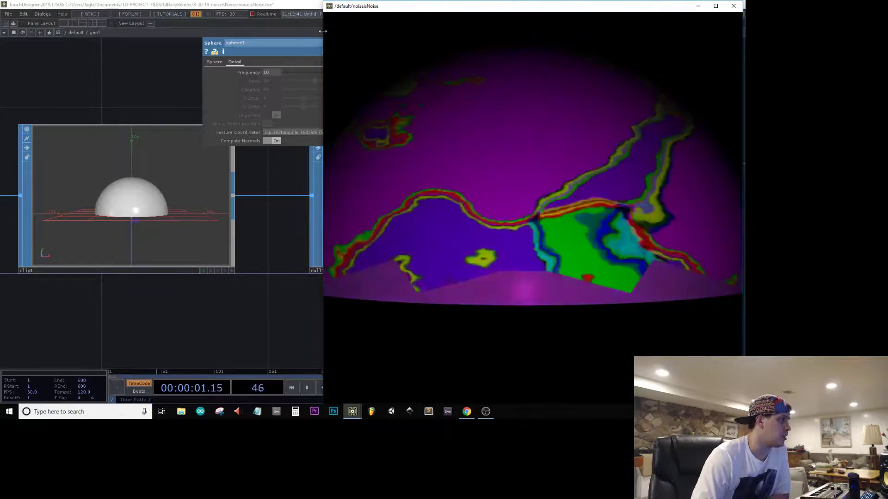
{"action": "left_click_drag", "start_coordinate": [324, 404], "coordinate": [481, 274]}
{"action": "left_click_drag", "start_coordinate": [566, 9], "coordinate": [554, 106]}
Try By Primitive Type and Equirectangular Inside texture coordinates on sphere1, and settle on Equidistant Azimuth (Fish Eye 180)
{"action": "left_click", "coordinate": [177, 197]}
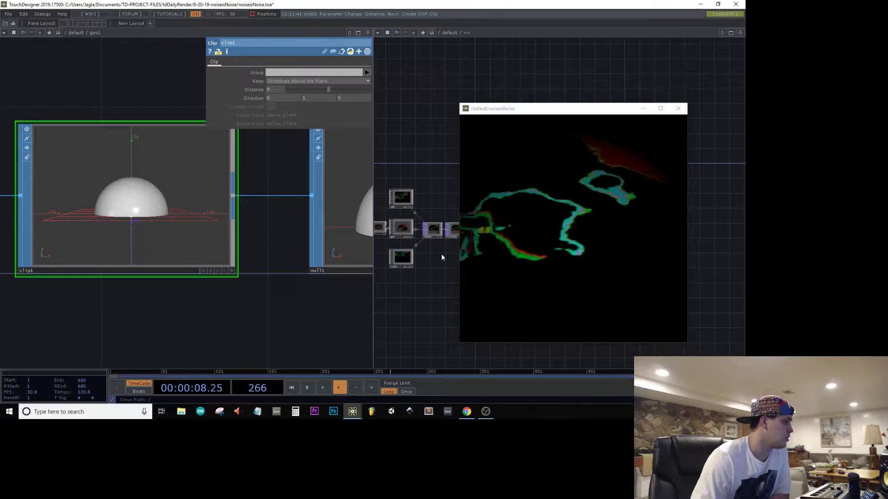
{"action": "scroll", "coordinate": [155, 220], "scroll_direction": "down", "scroll_amount": 4}
{"action": "left_click_drag", "start_coordinate": [78, 222], "coordinate": [158, 222]}
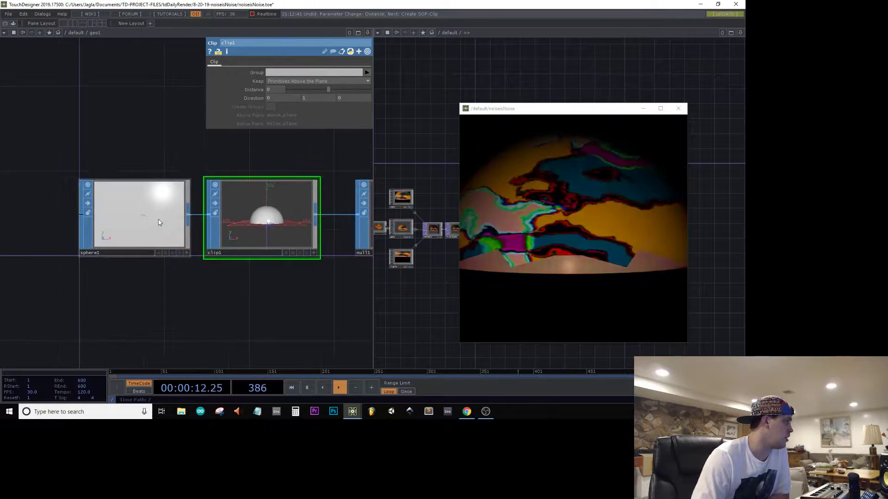
{"action": "left_click", "coordinate": [158, 222]}
{"action": "left_click", "coordinate": [313, 132]}
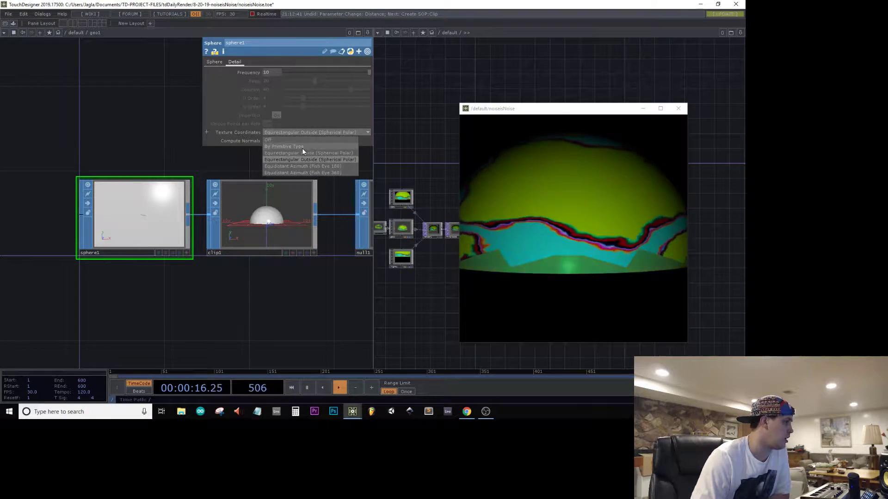
{"action": "left_click", "coordinate": [301, 146]}
{"action": "left_click", "coordinate": [304, 132]}
{"action": "left_click", "coordinate": [296, 153]}
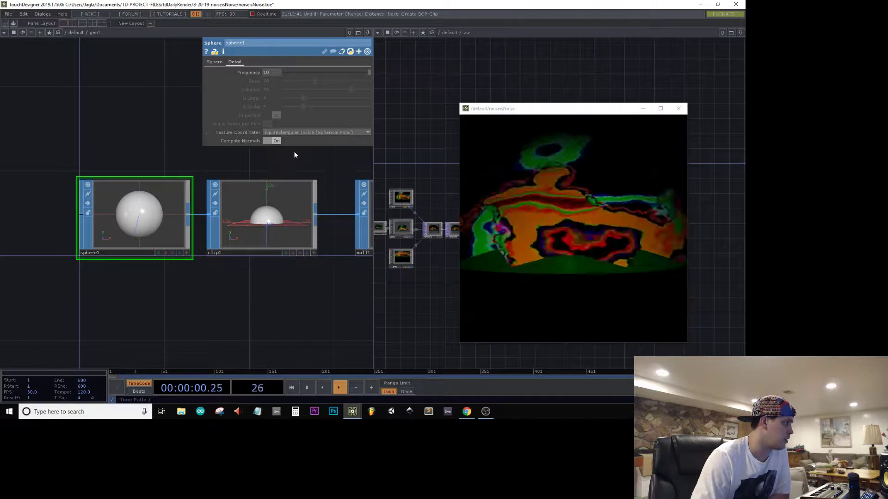
{"action": "left_click", "coordinate": [305, 132]}
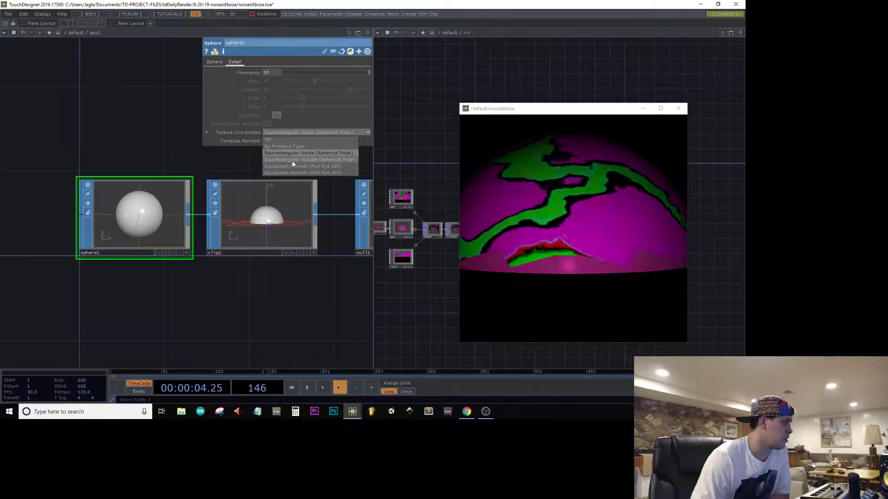
{"action": "left_click", "coordinate": [290, 166]}
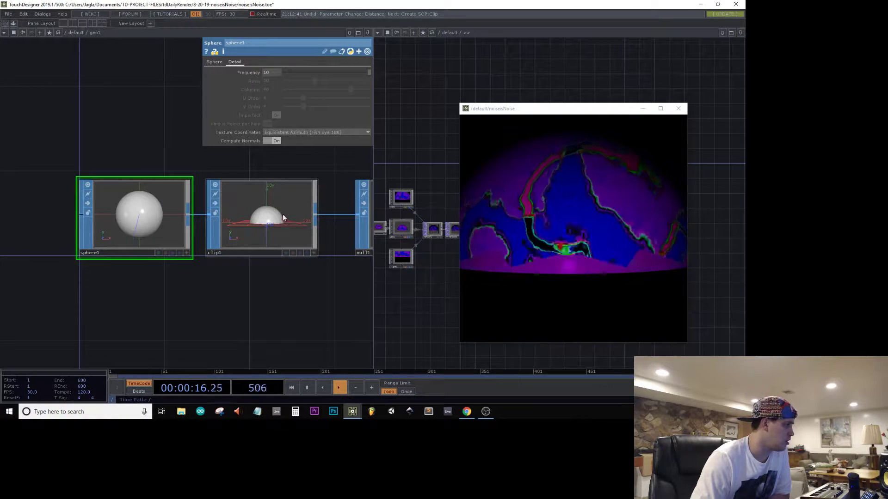
Try keeping Primitives Below the Plane in clip1, and set it to keep All Primitives
{"action": "left_click", "coordinate": [287, 230]}
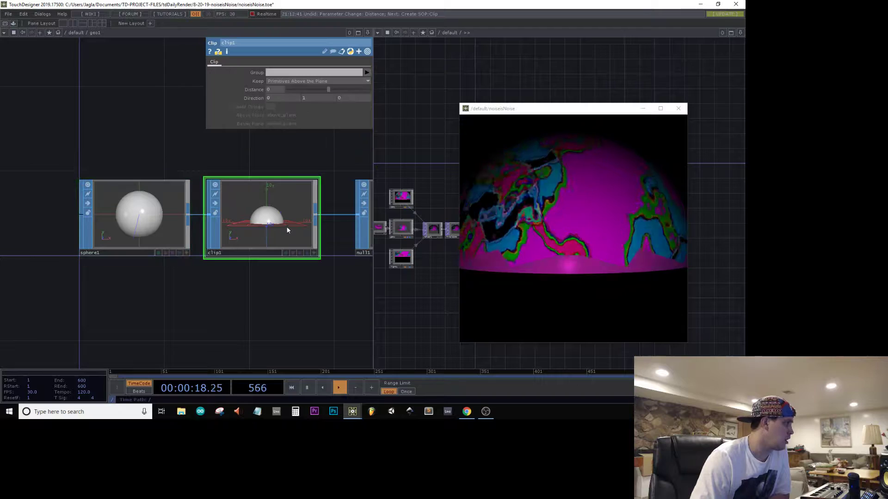
{"action": "left_click", "coordinate": [297, 82]}
{"action": "left_click", "coordinate": [292, 95]}
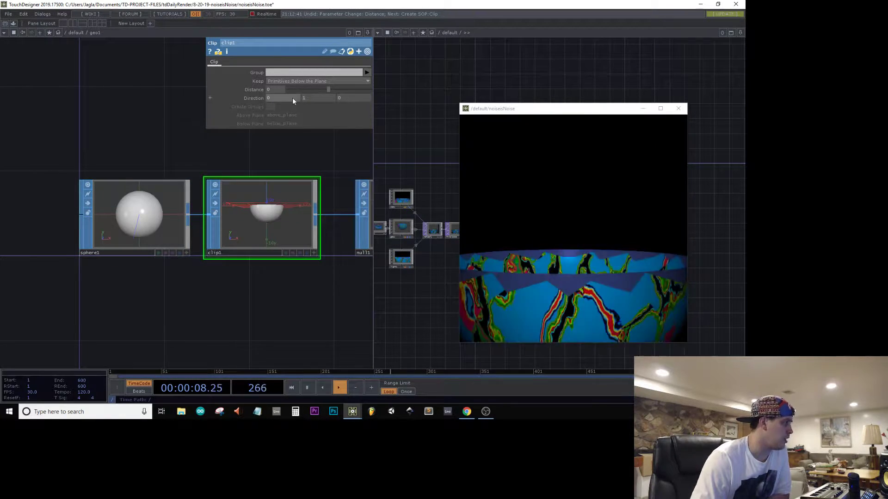
{"action": "left_click", "coordinate": [310, 82]}
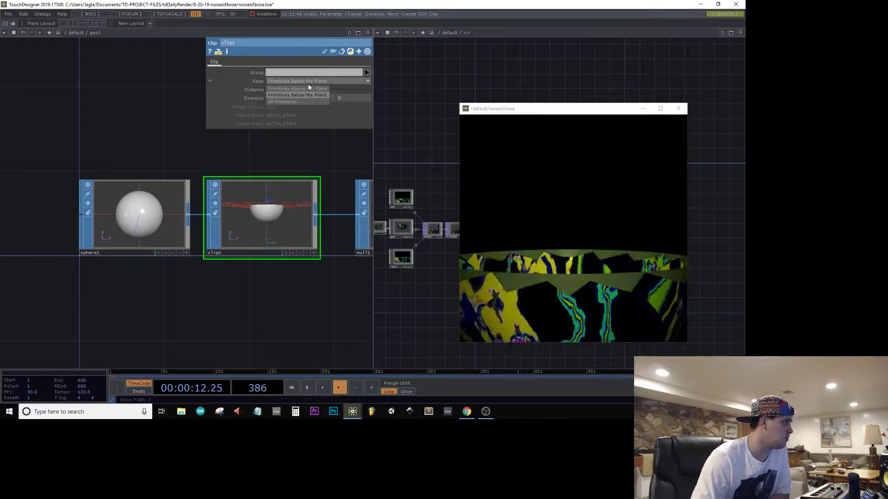
{"action": "left_click", "coordinate": [290, 101]}
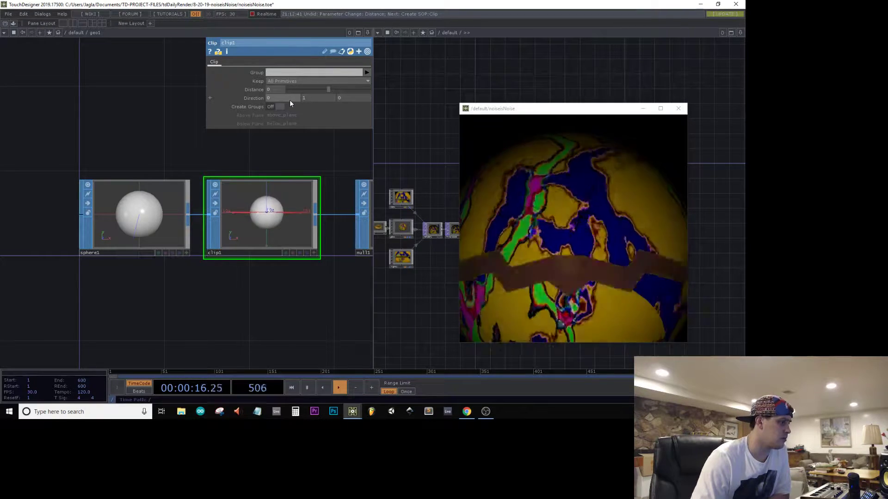
{"action": "left_click", "coordinate": [601, 262]}
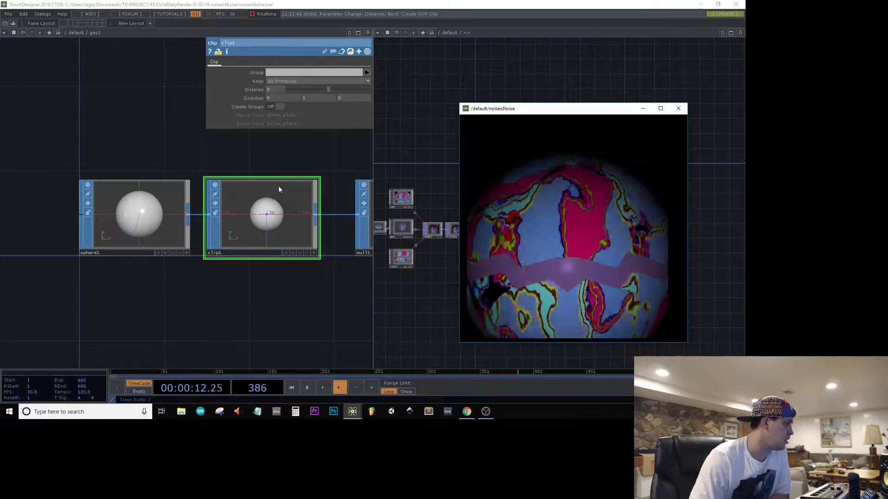
Try raising sphere1's frequency to 100 and to 1000
{"action": "scroll", "coordinate": [225, 224], "scroll_direction": "down", "scroll_amount": 5}
{"action": "scroll", "coordinate": [225, 223], "scroll_direction": "up", "scroll_amount": 5}
{"action": "left_click", "coordinate": [182, 224]}
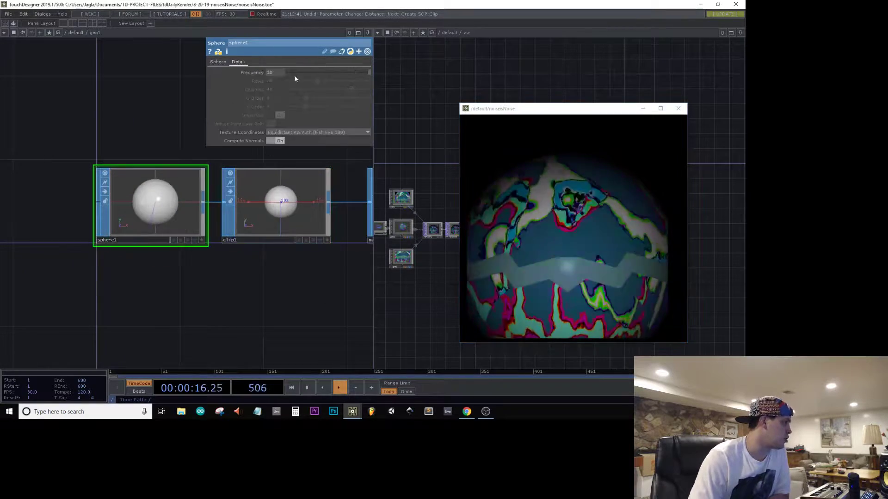
{"action": "mouse_move", "coordinate": [348, 73]}
{"action": "left_mouse_down"}
{"action": "mouse_move", "coordinate": [282, 86]}
{"action": "mouse_move", "coordinate": [357, 81]}
{"action": "left_mouse_up"}
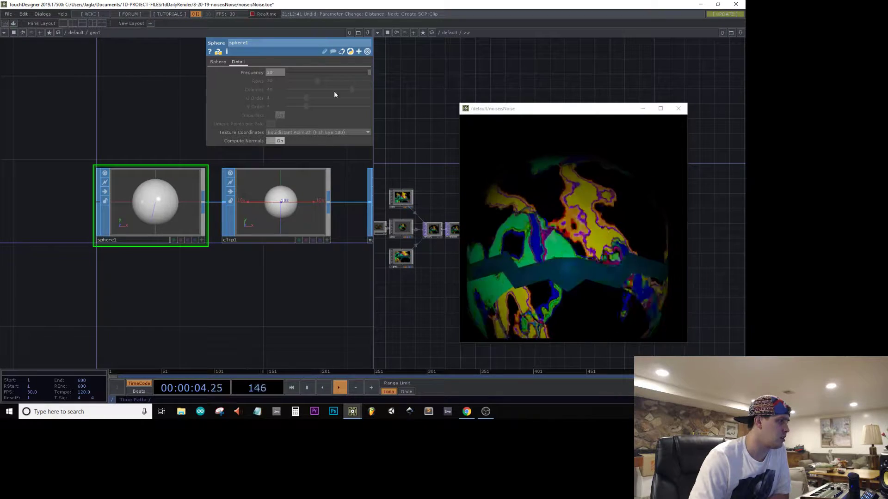
{"action": "left_click", "coordinate": [280, 74]}
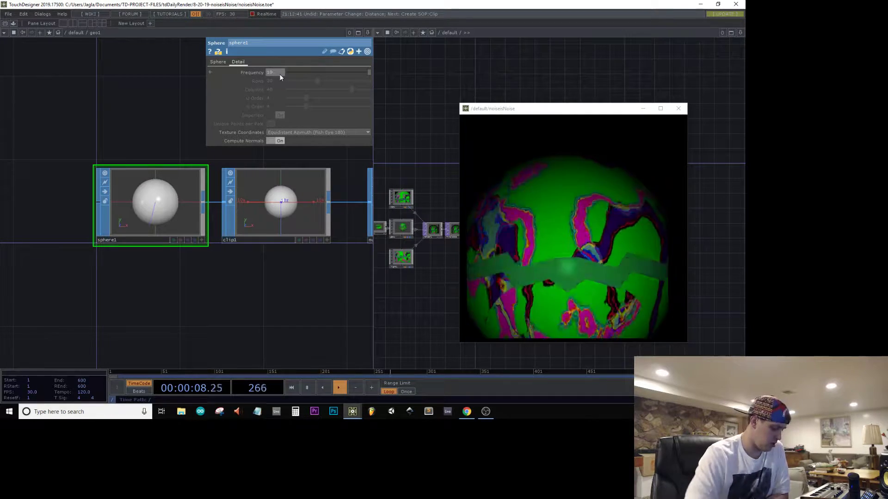
{"action": "type", "text": "0"}
{"action": "key", "text": "Return"}
{"action": "left_click", "coordinate": [279, 76]}
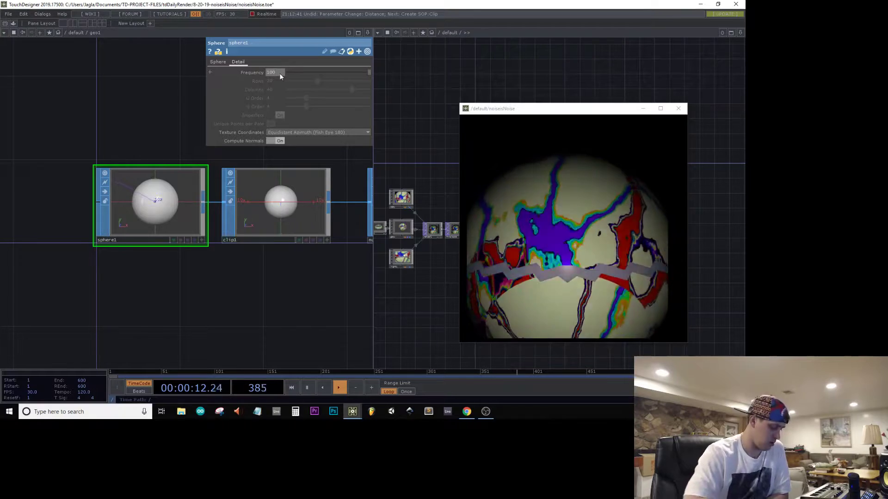
{"action": "type", "text": "0"}
{"action": "key", "text": "Return"}
Lower sphere1's frequency to 1, and settle on 2
{"action": "left_click_drag", "start_coordinate": [279, 74], "coordinate": [160, 65]}
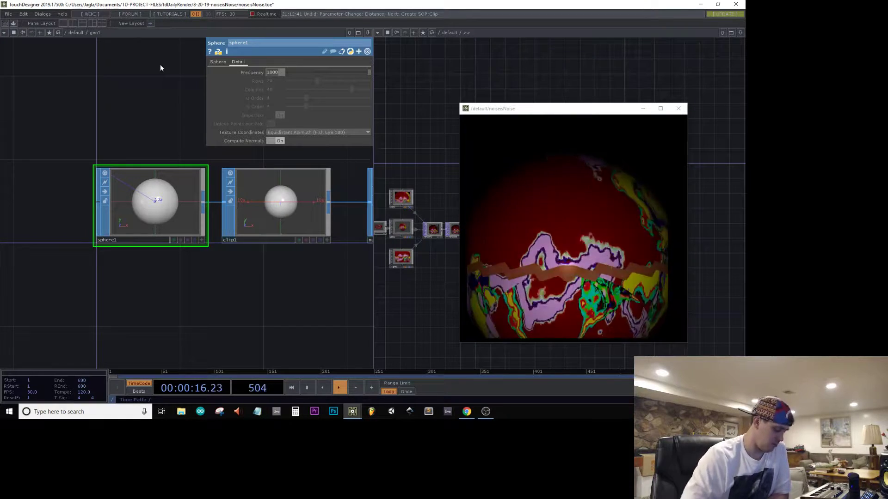
{"action": "type", "text": "1"}
{"action": "key", "text": "Return"}
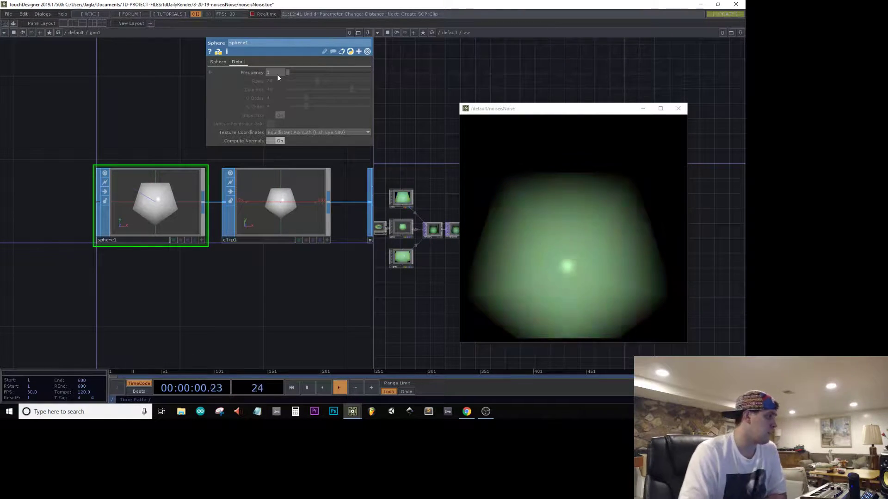
{"action": "type", "text": "2"}
{"action": "key", "text": "Return"}
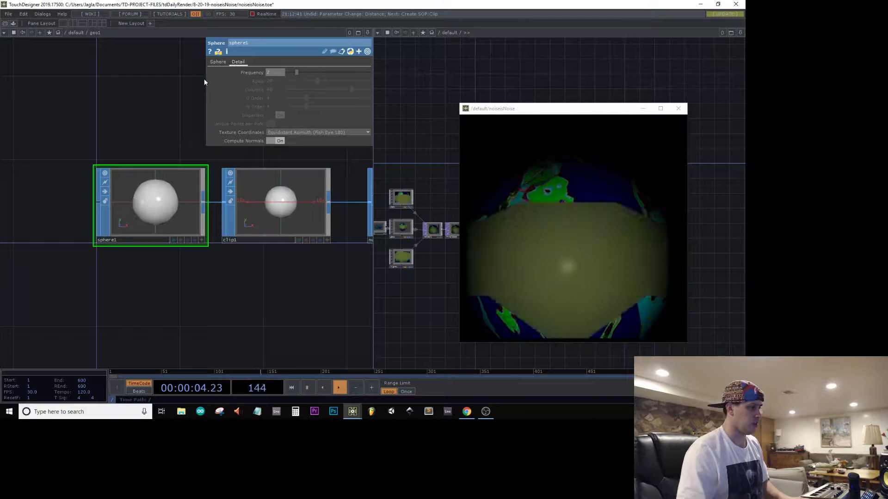
Change sphere1's primitive type to Mesh
{"action": "left_click", "coordinate": [219, 61]}
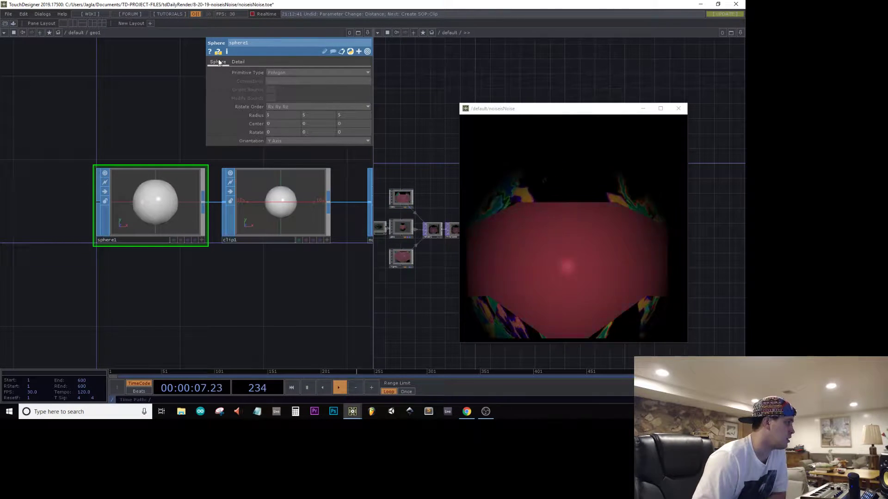
{"action": "left_click", "coordinate": [281, 73]}
{"action": "left_click", "coordinate": [278, 93]}
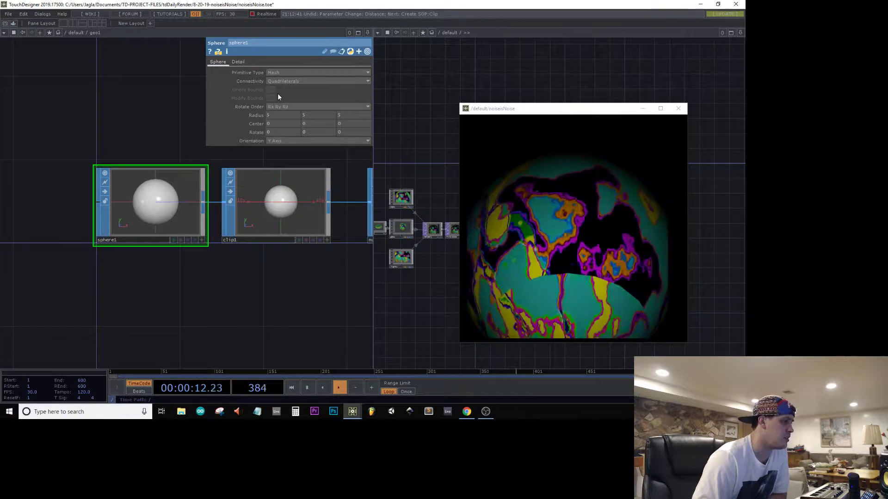
Try the NURBS, Bezier and Primitive types on sphere1, and settle on Polygon
{"action": "left_click", "coordinate": [305, 199]}
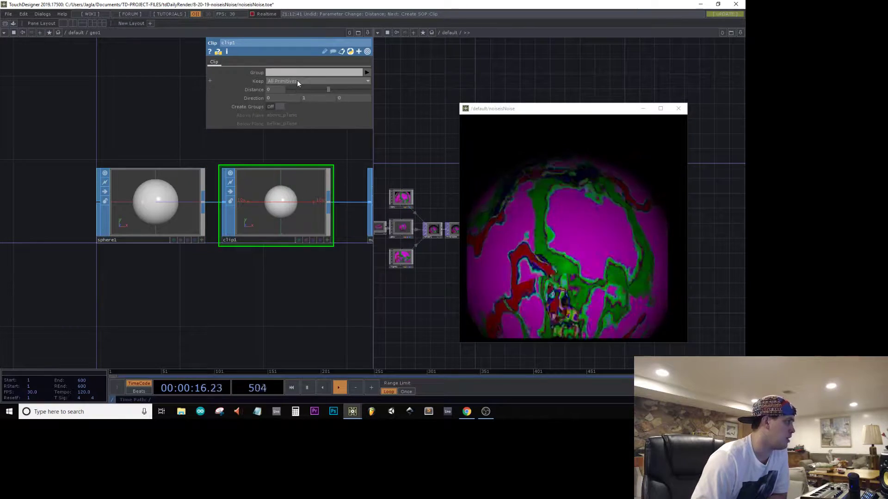
{"action": "left_click", "coordinate": [172, 210]}
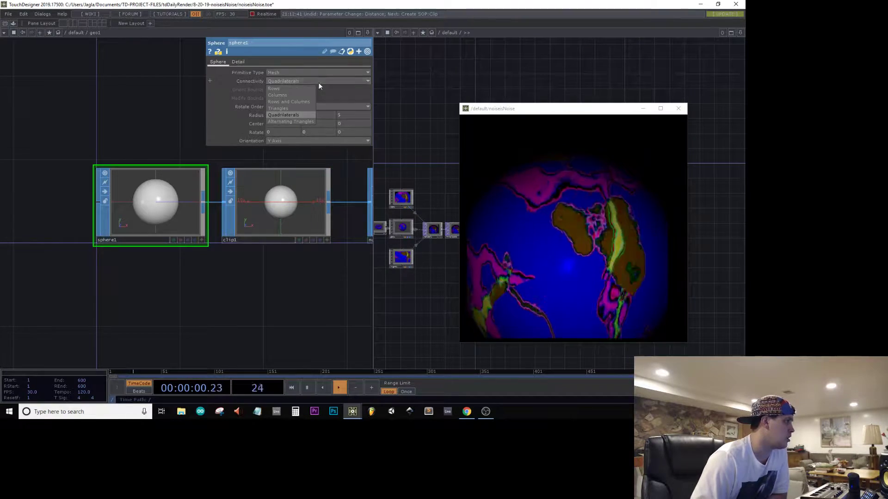
{"action": "left_click", "coordinate": [309, 73]}
{"action": "left_click", "coordinate": [276, 100]}
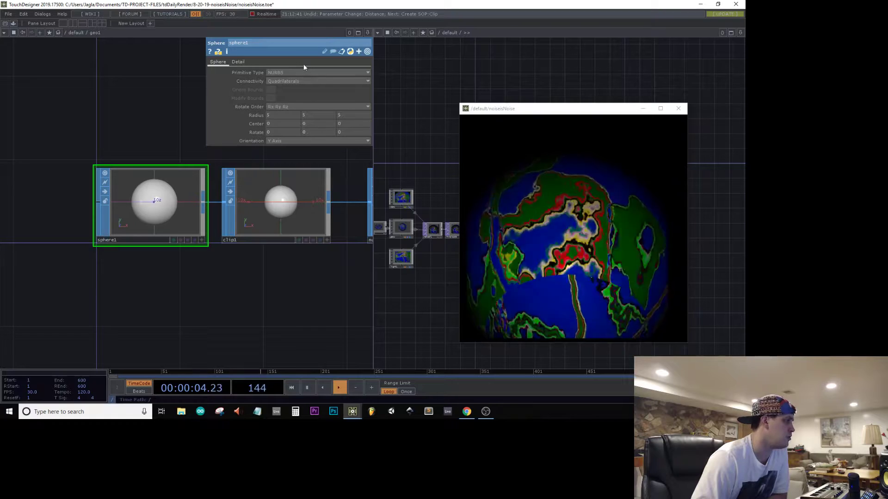
{"action": "left_click", "coordinate": [303, 72]}
{"action": "left_click", "coordinate": [276, 107]}
{"action": "left_click", "coordinate": [288, 74]}
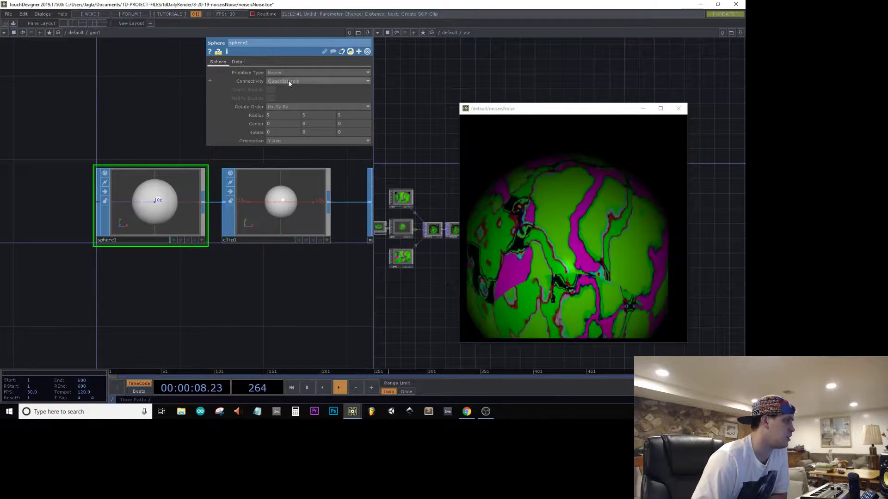
{"action": "left_click", "coordinate": [284, 81]}
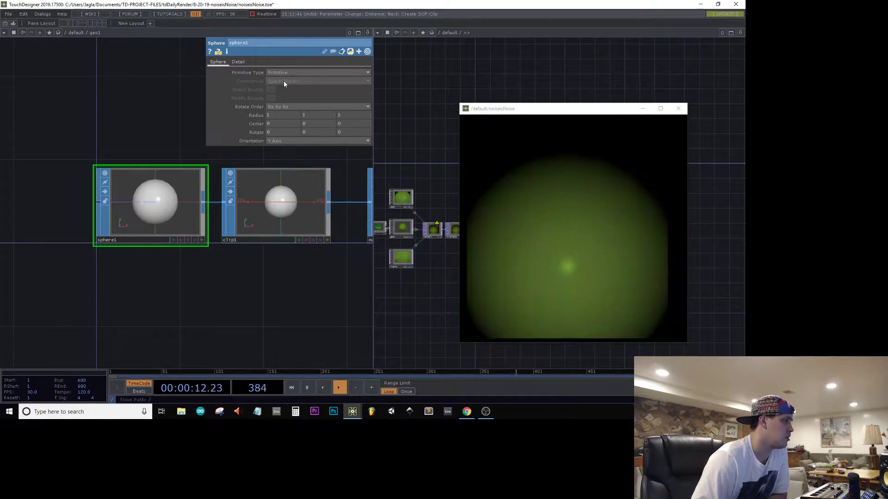
{"action": "left_click", "coordinate": [287, 73]}
{"action": "left_click", "coordinate": [281, 88]}
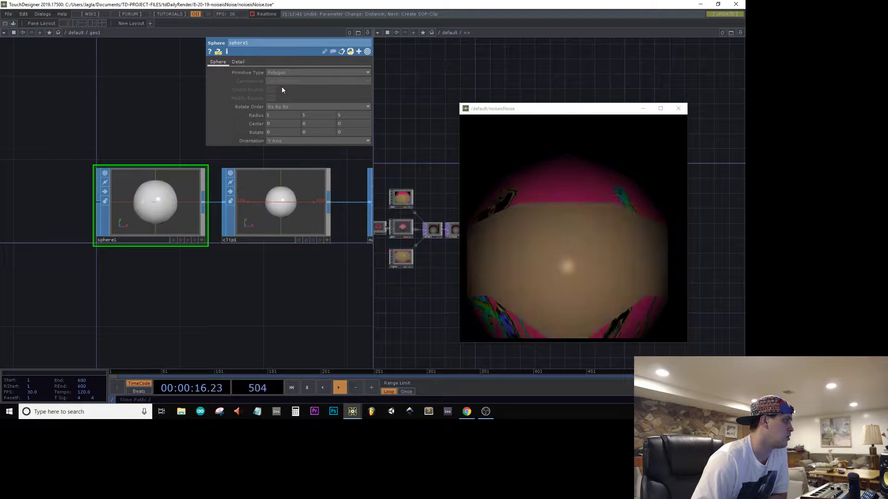
Try sphere1's texture coordinates By Primitive Type, and set them to Equirectangular Inside (Spherical Polar)
{"action": "left_click", "coordinate": [238, 62]}
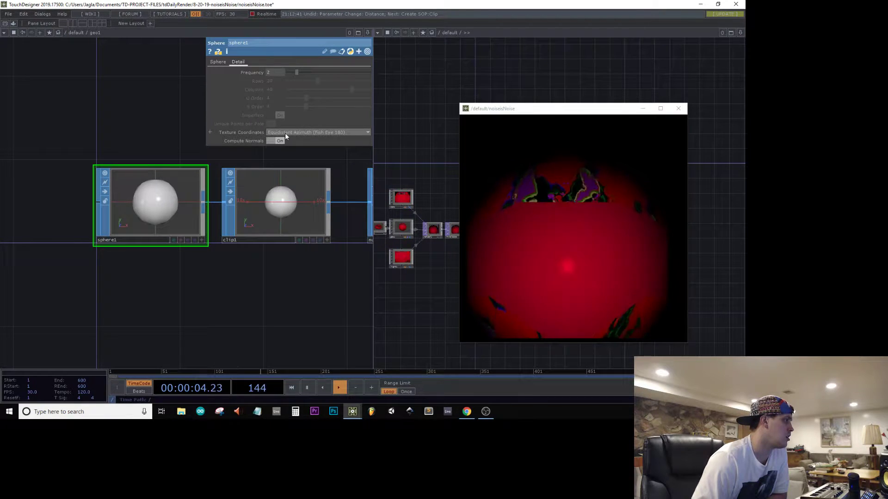
{"action": "left_click", "coordinate": [285, 132]}
{"action": "left_click", "coordinate": [279, 146]}
{"action": "left_click", "coordinate": [283, 132]}
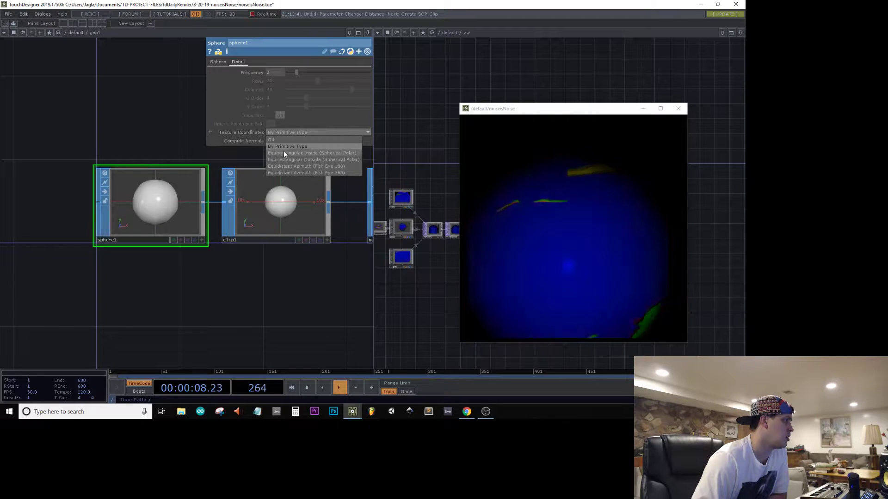
{"action": "left_click", "coordinate": [284, 151]}
{"action": "left_click", "coordinate": [574, 195]}
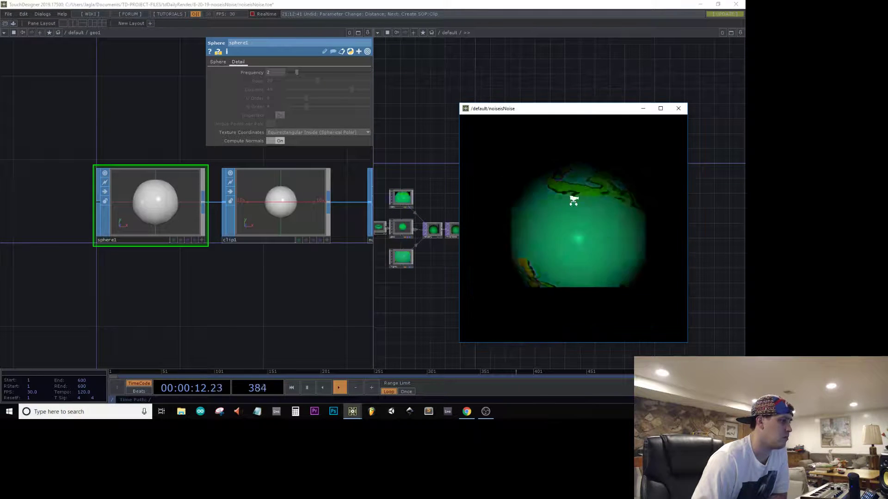
{"action": "scroll", "coordinate": [322, 205], "scroll_direction": "down", "scroll_amount": 8}
{"action": "scroll", "coordinate": [317, 205], "scroll_direction": "up", "scroll_amount": 7}
Delete clip1 and insert a fresh Clip operator between sphere1 and null1
{"action": "left_click", "coordinate": [305, 208]}
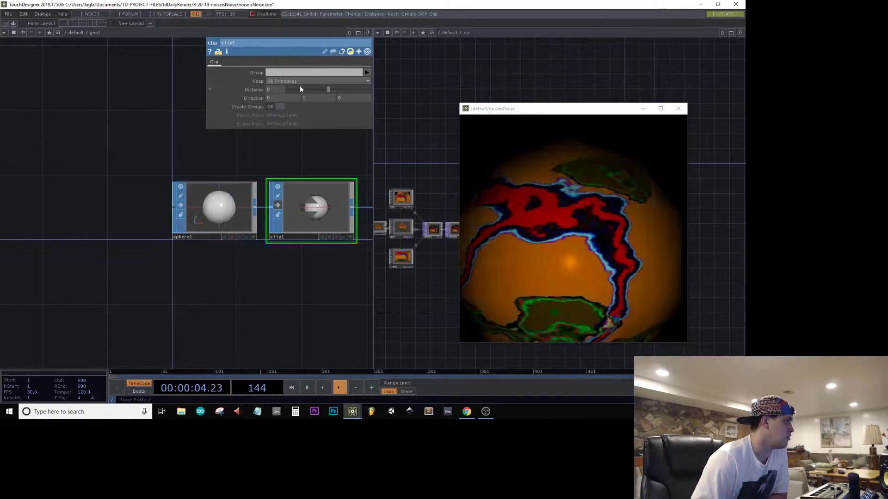
{"action": "left_click_drag", "start_coordinate": [272, 165], "coordinate": [160, 189]}
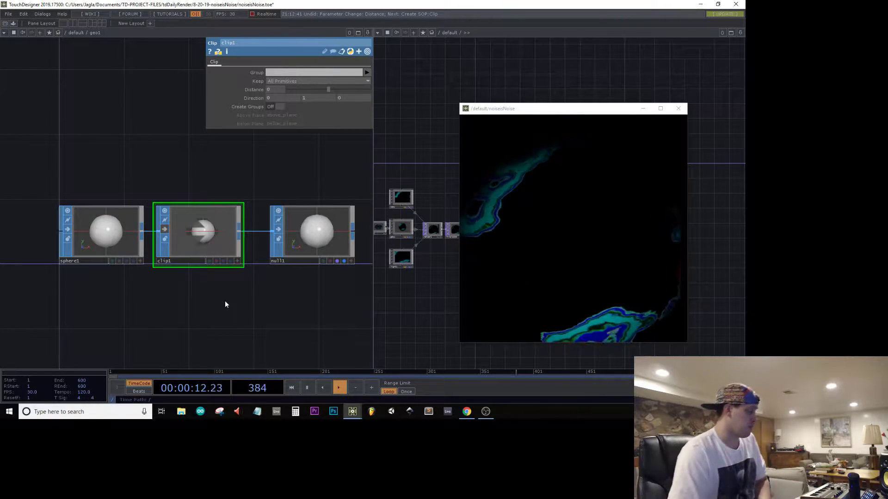
{"action": "key", "text": "Delete"}
{"action": "right_click", "coordinate": [169, 231]}
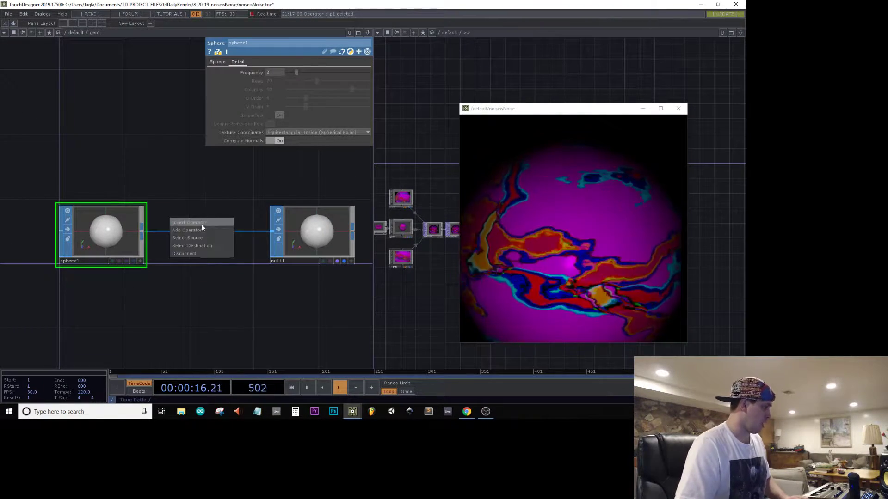
{"action": "left_click", "coordinate": [202, 224]}
{"action": "type", "text": "clip"}
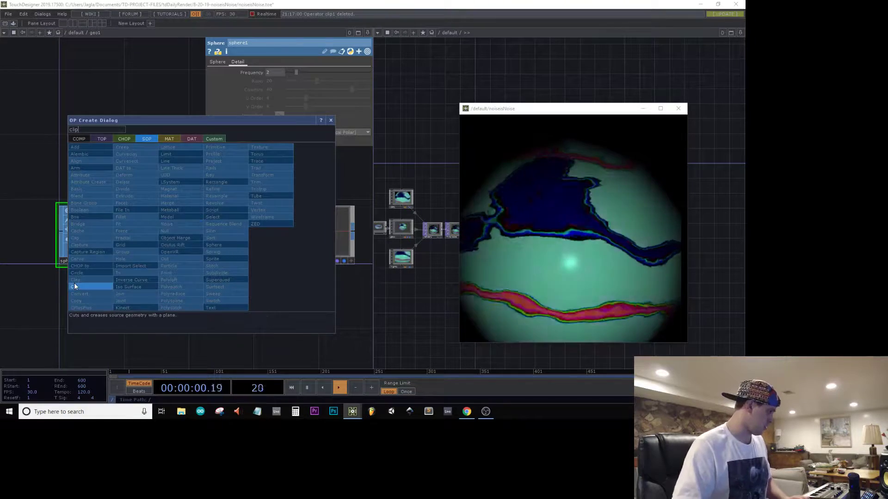
{"action": "left_click", "coordinate": [75, 287]}
{"action": "left_click", "coordinate": [207, 239]}
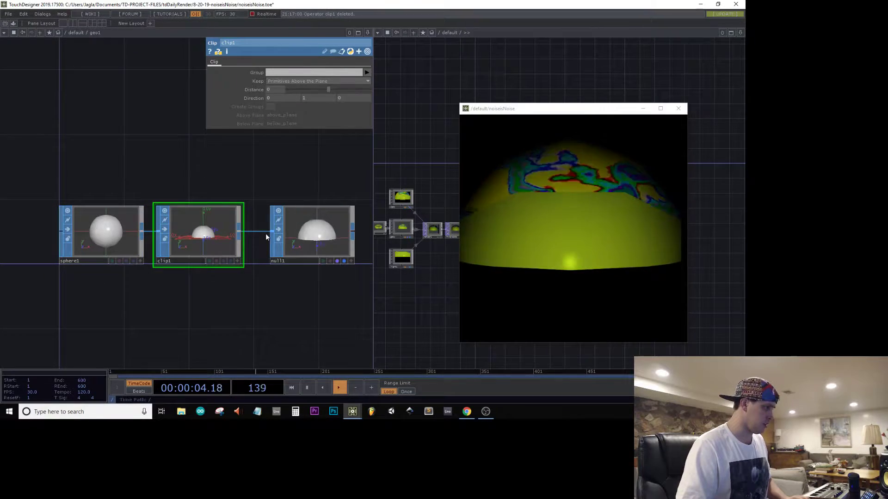
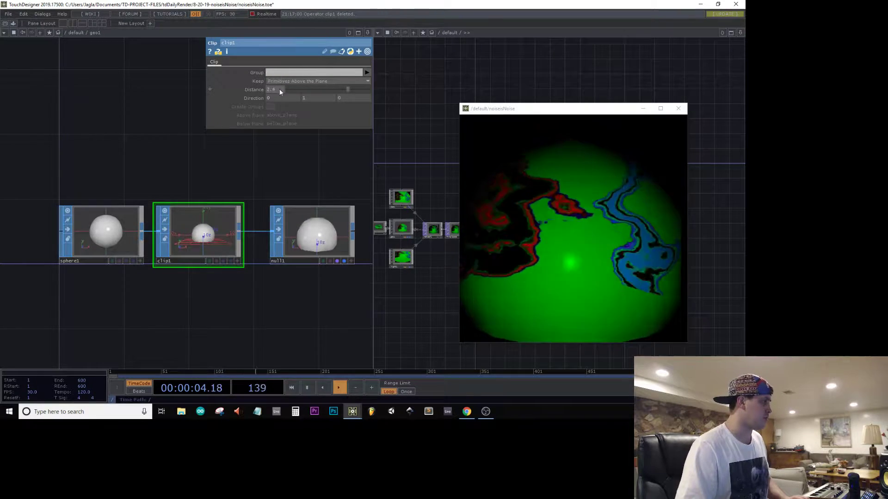
Set sphere1's frequency to 2000
{"action": "left_click", "coordinate": [290, 84]}
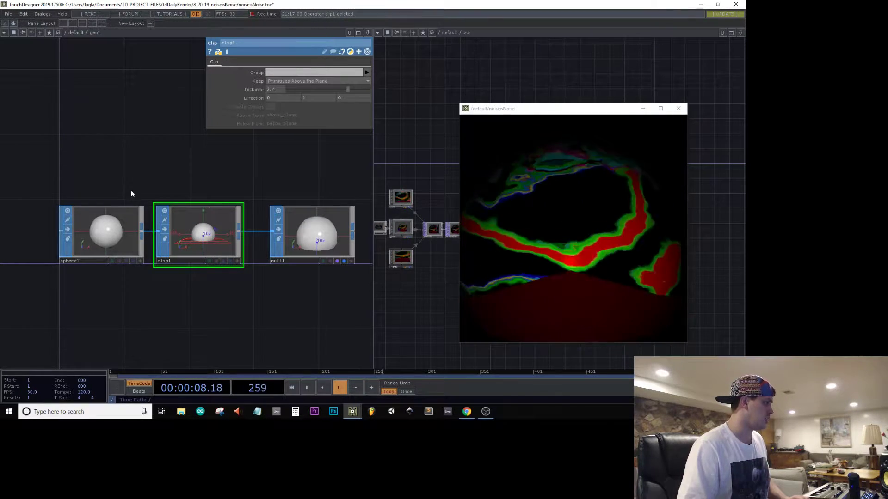
{"action": "left_click", "coordinate": [105, 233]}
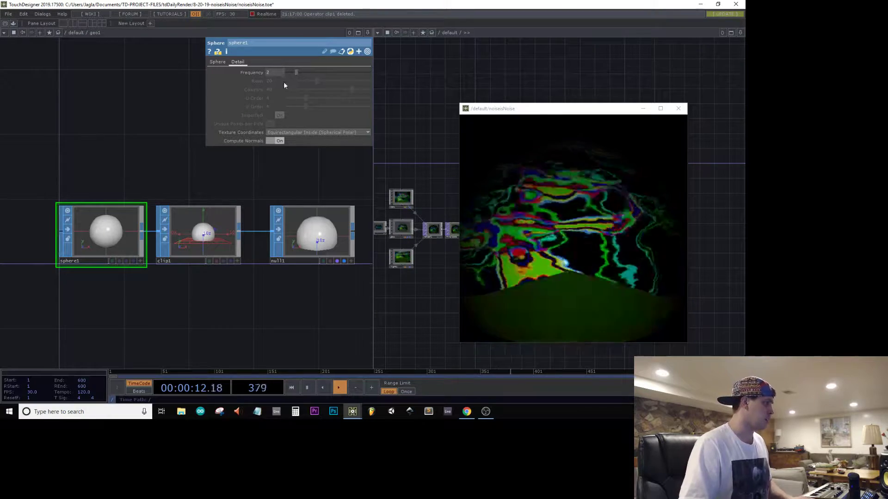
{"action": "type", "text": "2000"}
{"action": "key", "text": "Return"}
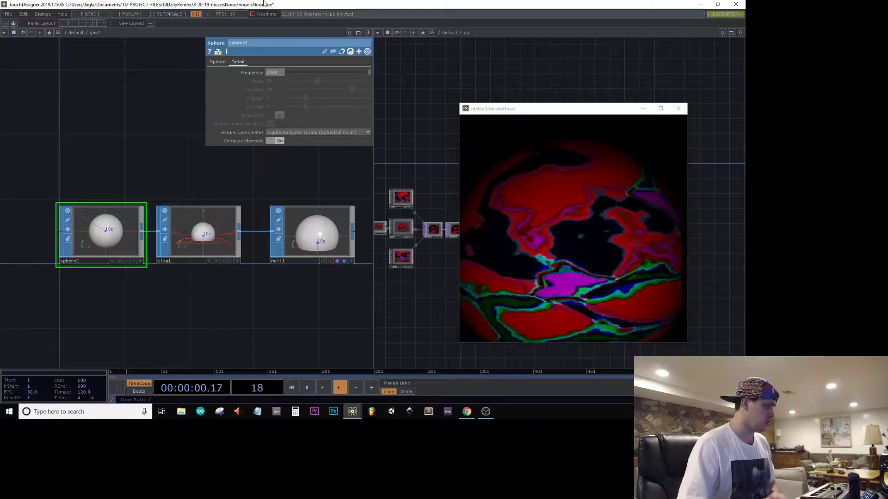
Set clip1's clipping distance to 0.4
{"action": "left_click", "coordinate": [207, 224]}
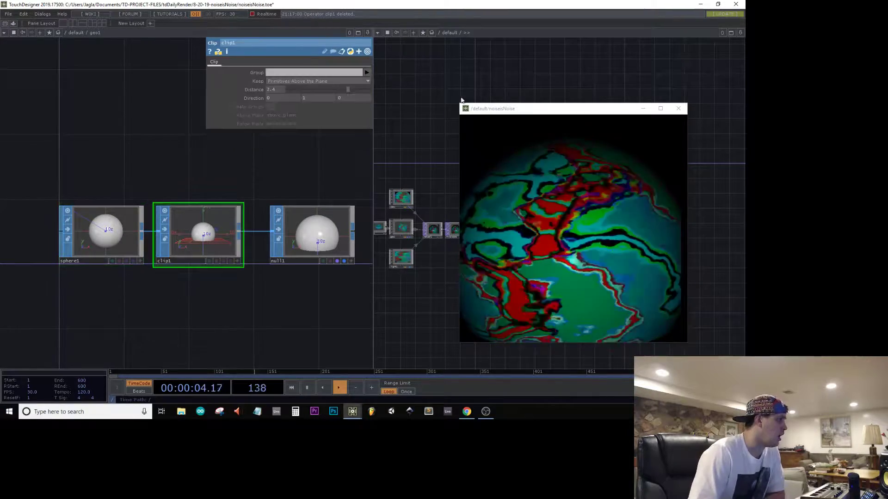
{"action": "middle_click_drag", "start_coordinate": [283, 92], "coordinate": [273, 77]}
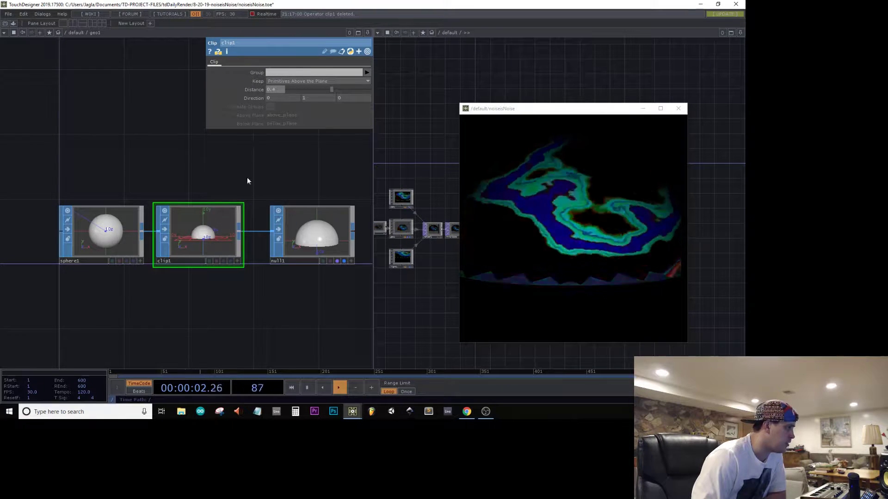
{"action": "left_click_drag", "start_coordinate": [247, 180], "coordinate": [170, 182]}
Make room before null1 and insert a Facet operator between clip1 and null1
{"action": "left_click_drag", "start_coordinate": [218, 250], "coordinate": [370, 213]}
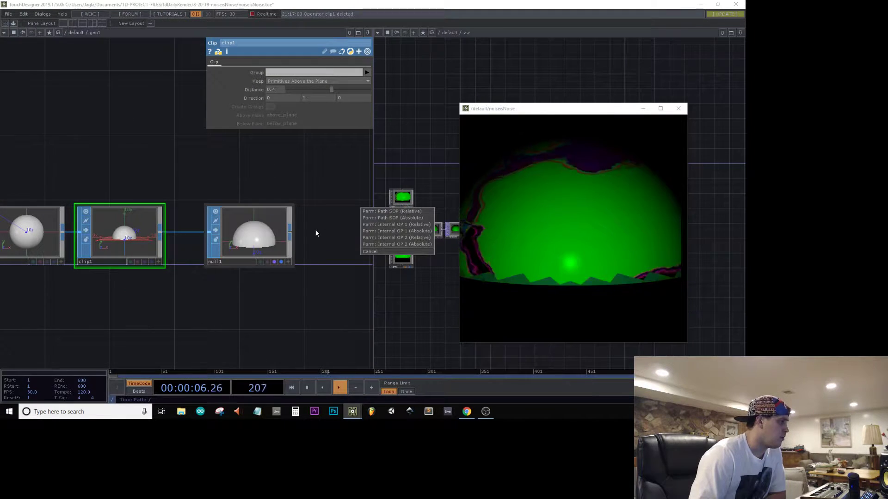
{"action": "left_click", "coordinate": [315, 233]}
{"action": "scroll", "coordinate": [277, 225], "scroll_direction": "down", "scroll_amount": 2}
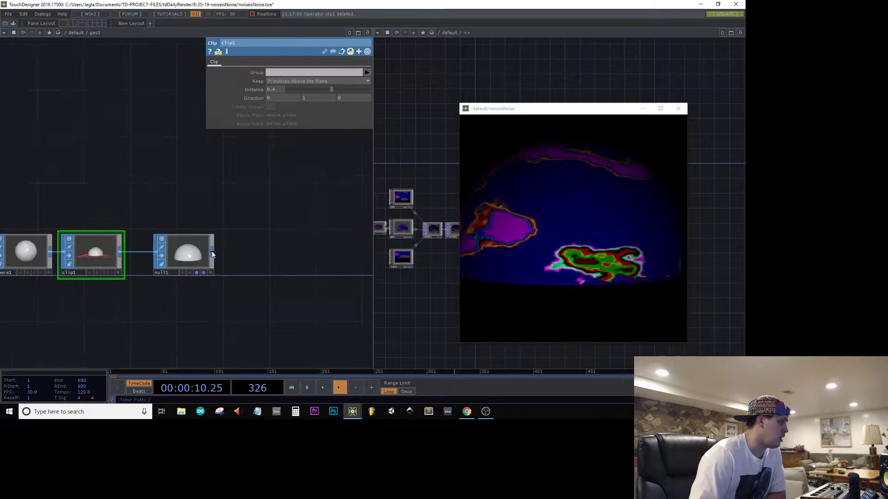
{"action": "left_click_drag", "start_coordinate": [212, 255], "coordinate": [339, 255]}
{"action": "right_click", "coordinate": [161, 252]}
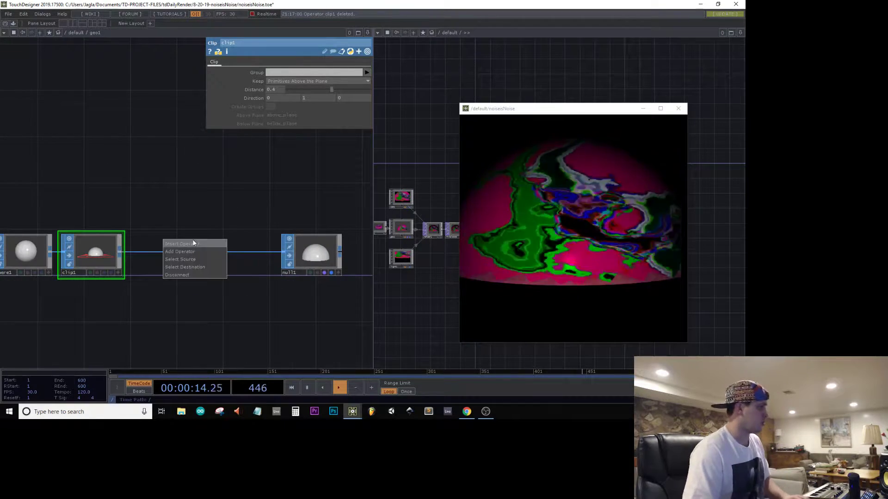
{"action": "left_click", "coordinate": [193, 241]}
{"action": "type", "text": "fac"}
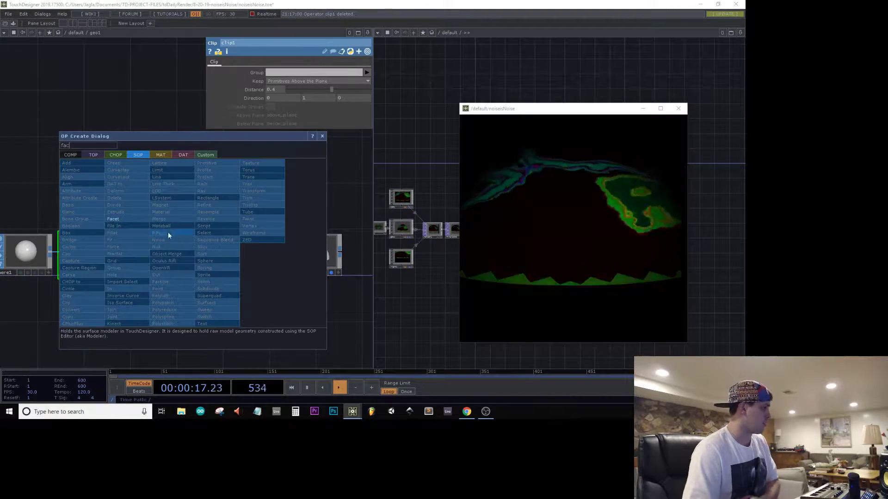
{"action": "left_click", "coordinate": [122, 220]}
{"action": "left_click", "coordinate": [180, 259]}
Try orienting polygons and Consolidate Normals Fast in the Facet operator, and delete the operator
{"action": "left_click", "coordinate": [283, 124]}
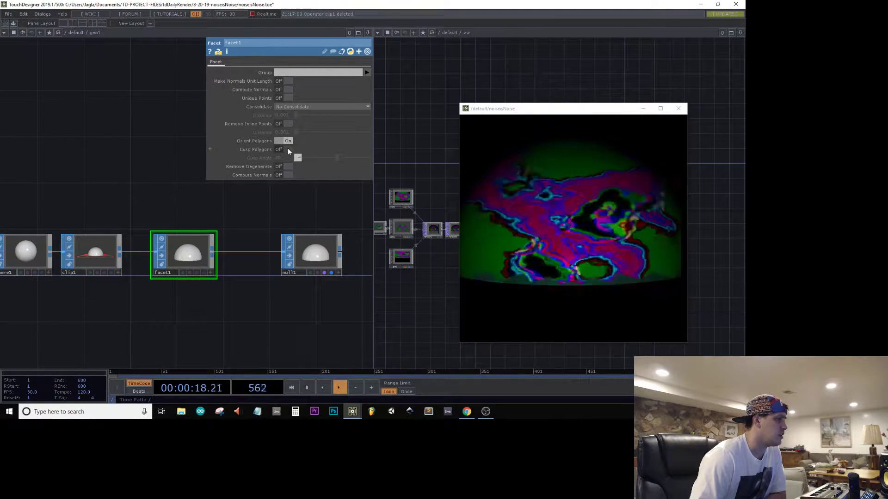
{"action": "left_click", "coordinate": [287, 149]}
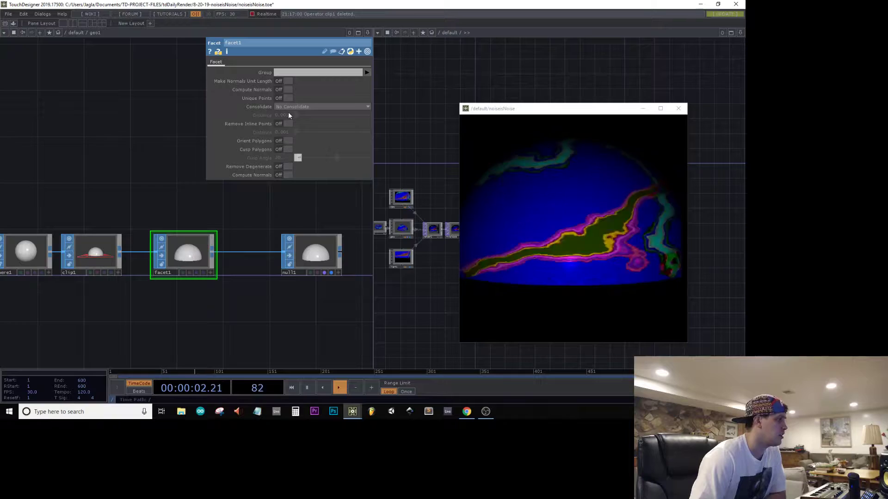
{"action": "left_click", "coordinate": [290, 109]}
{"action": "left_click", "coordinate": [287, 131]}
{"action": "left_click", "coordinate": [298, 109]}
{"action": "left_click", "coordinate": [293, 143]}
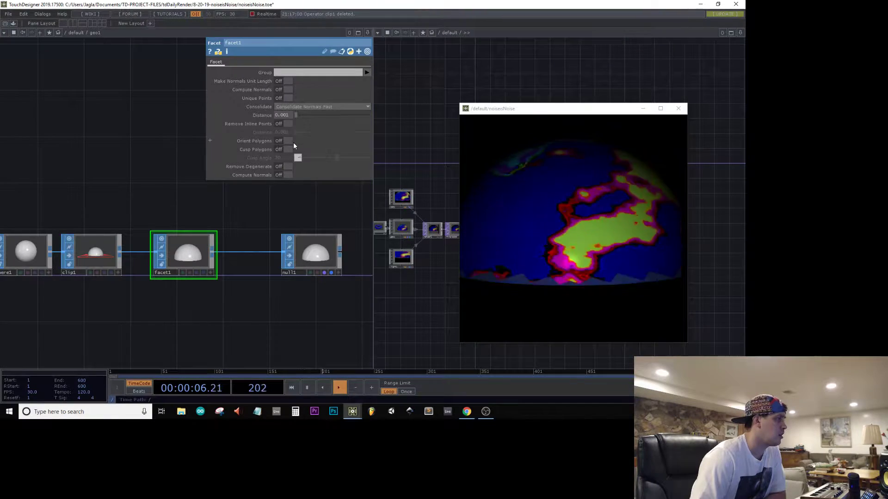
{"action": "key", "text": "Delete"}
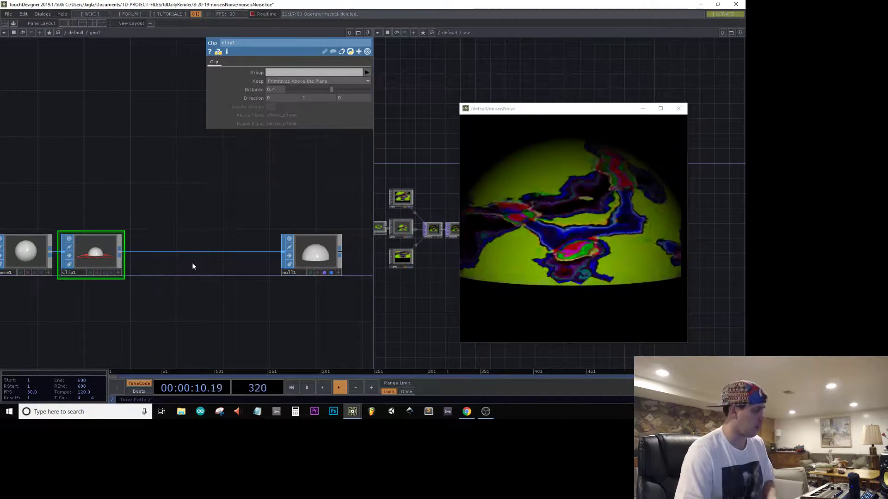
Leave geo1, try the Equirectangular environment map 2D type on phong1, and restore Sphere Map
{"action": "key", "text": "u"}
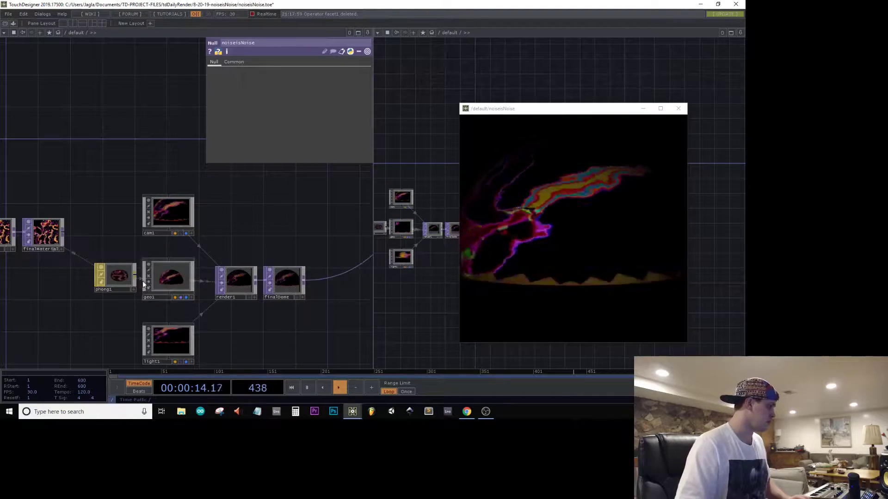
{"action": "left_click", "coordinate": [115, 276]}
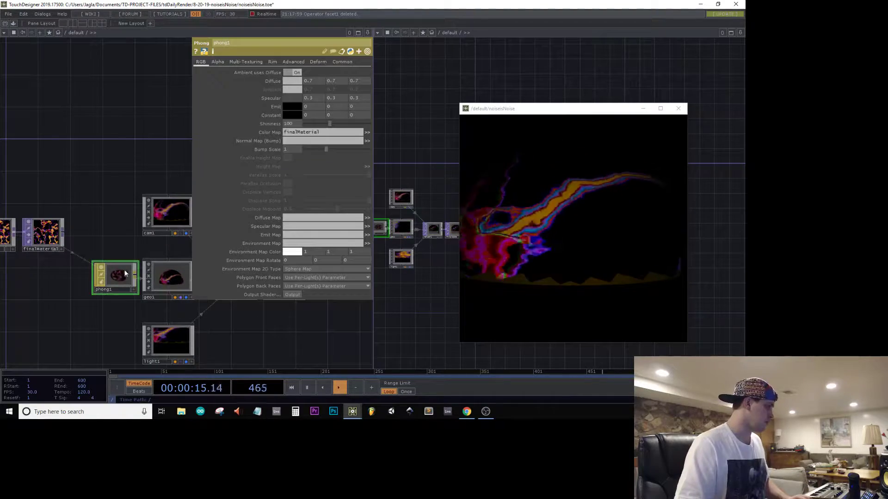
{"action": "left_click", "coordinate": [307, 268]}
{"action": "left_click", "coordinate": [303, 284]}
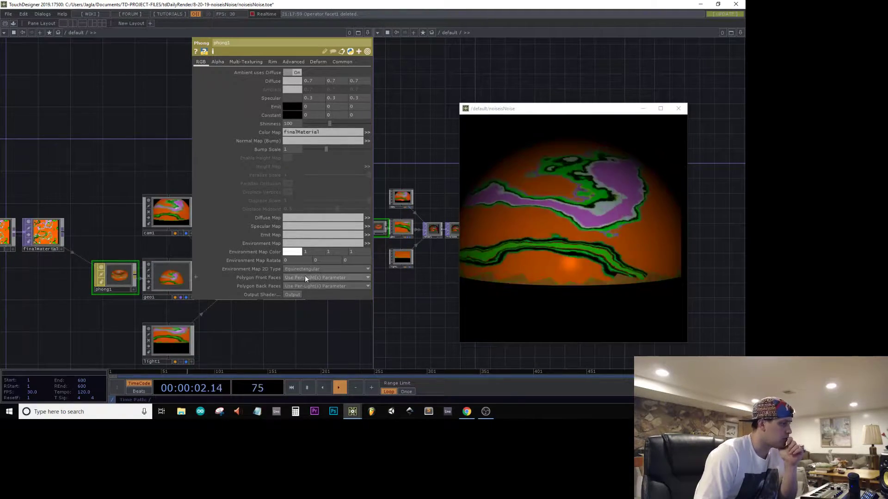
{"action": "left_click", "coordinate": [306, 270]}
{"action": "left_click", "coordinate": [305, 277]}
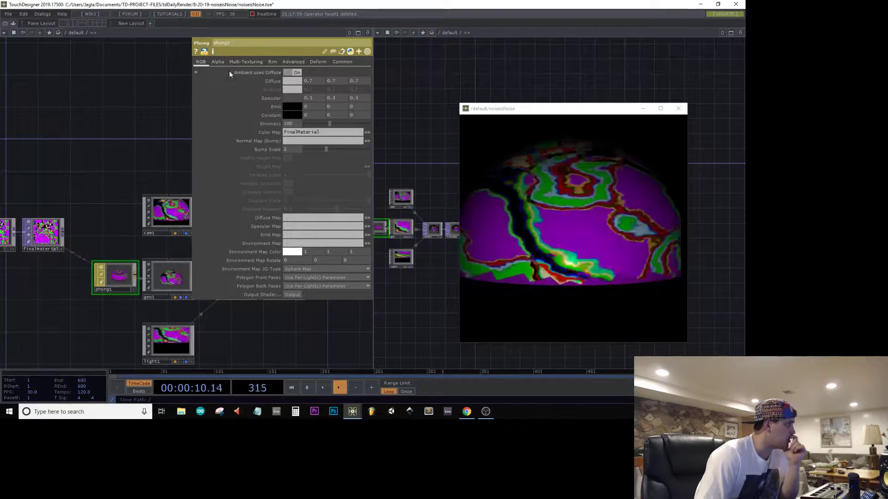
Try switching multi-texturing on and back off in phong1, and check the material's alpha settings
{"action": "left_click", "coordinate": [241, 61]}
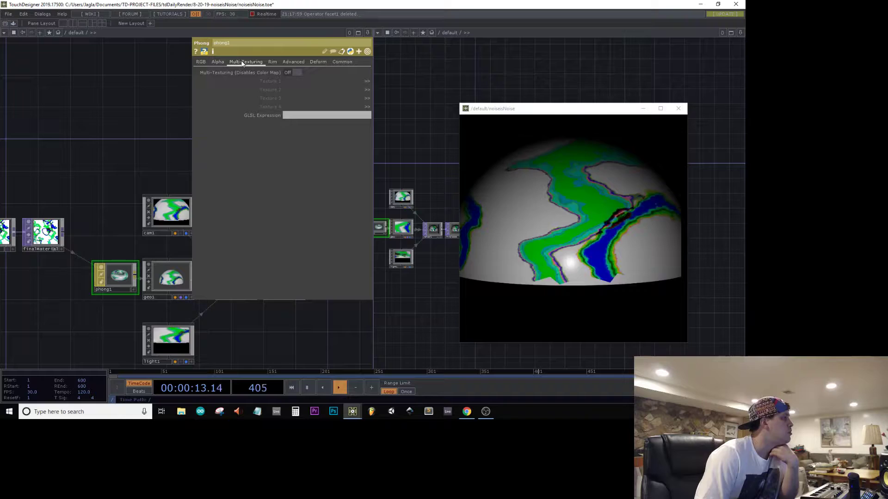
{"action": "left_click", "coordinate": [297, 73]}
{"action": "left_click", "coordinate": [296, 73]}
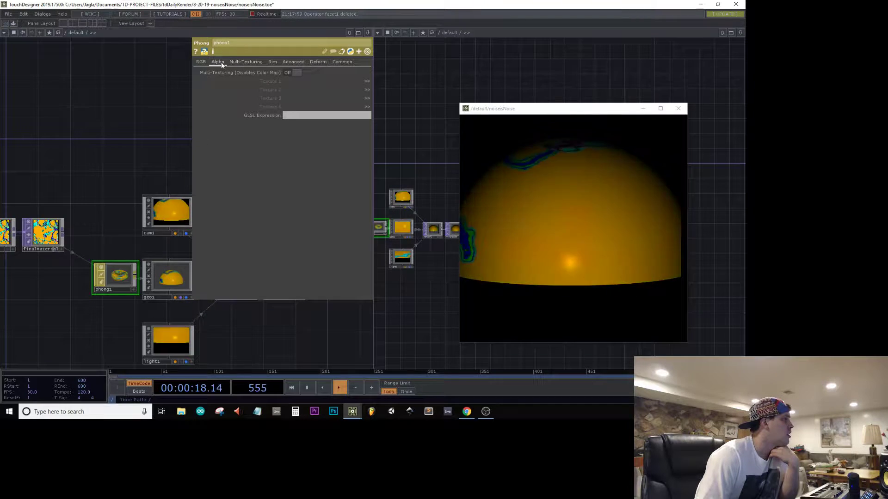
{"action": "left_click", "coordinate": [218, 62]}
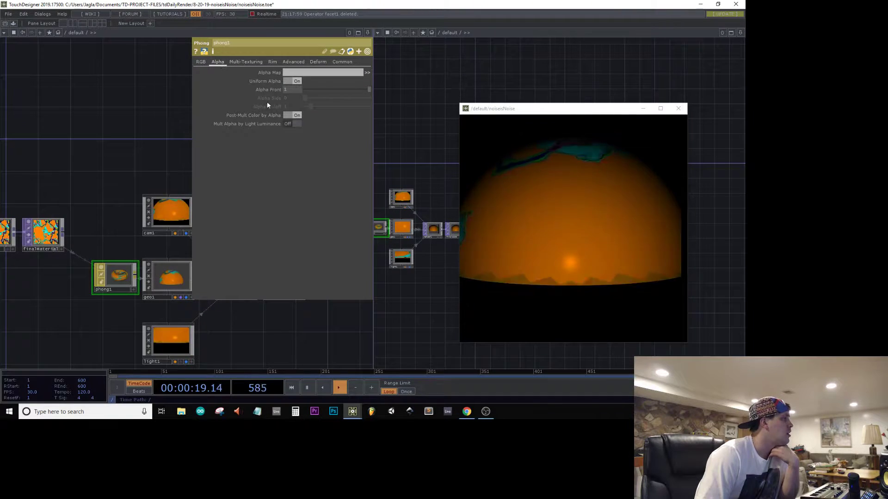
Check the Deform and Common settings of phong1 and go inside geo1
{"action": "left_click", "coordinate": [318, 62]}
{"action": "left_click", "coordinate": [342, 62]}
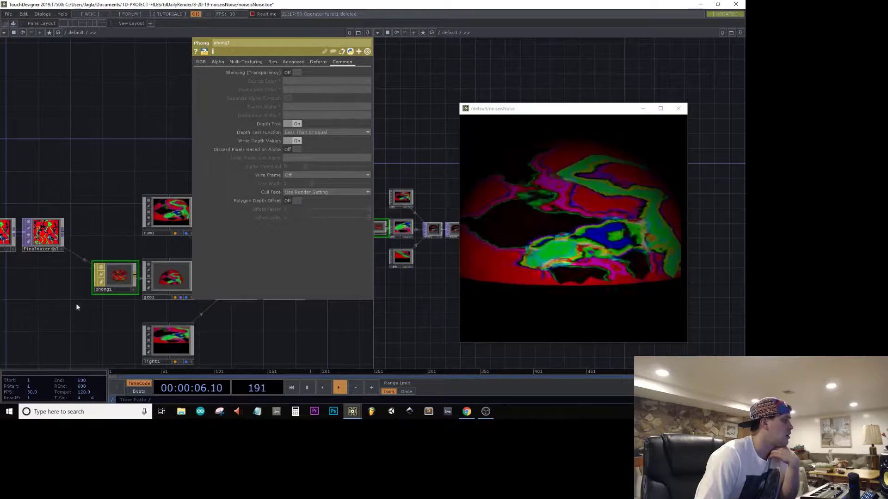
{"action": "double_click", "coordinate": [170, 277]}
{"action": "scroll", "coordinate": [72, 189], "scroll_direction": "up", "scroll_amount": 8}
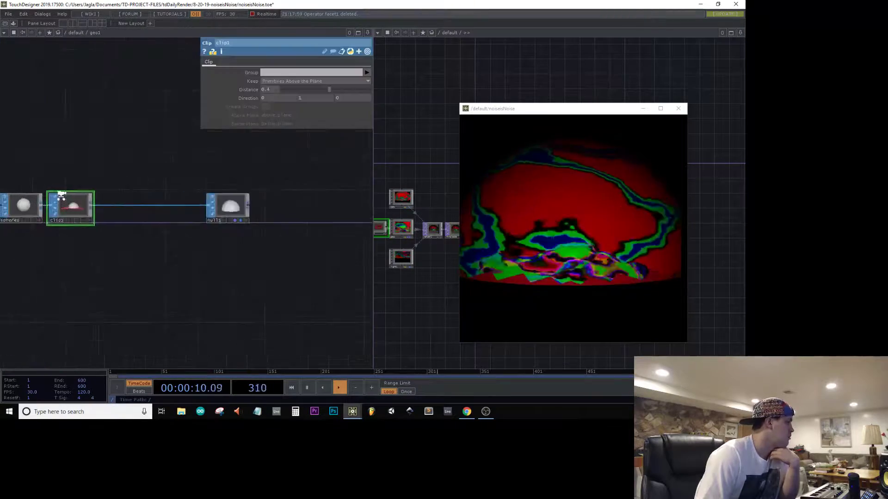
Try the Mesh primitive type on sphere1 and inspect the effect on clip1 and the sphere's operator info
{"action": "left_click_drag", "start_coordinate": [172, 212], "coordinate": [348, 214]}
{"action": "left_click", "coordinate": [98, 242]}
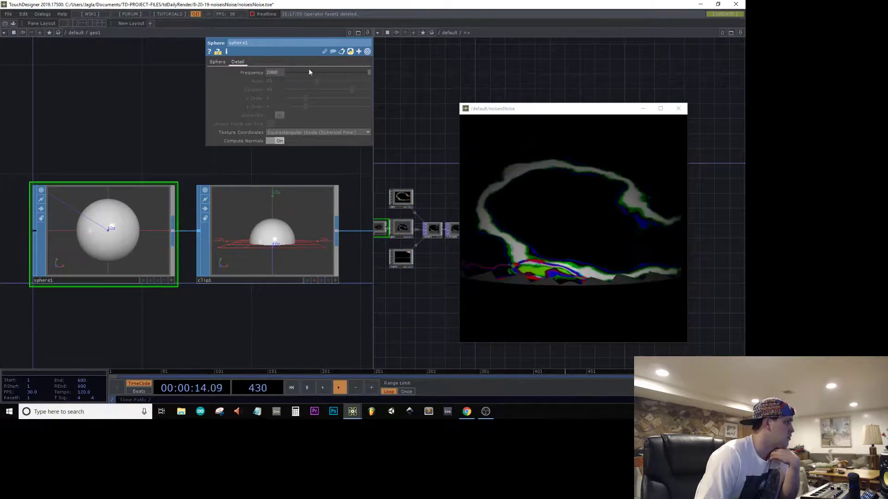
{"action": "left_click", "coordinate": [289, 74]}
{"action": "left_click", "coordinate": [273, 90]}
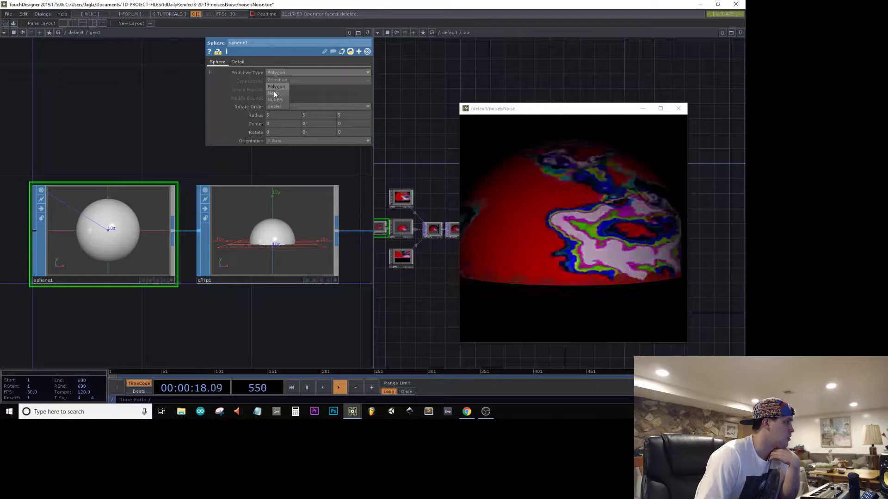
{"action": "left_click", "coordinate": [229, 256]}
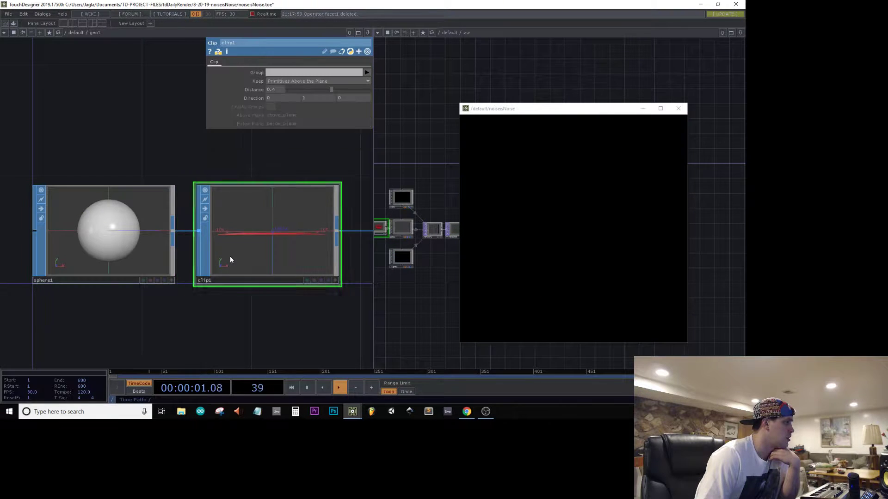
{"action": "left_click", "coordinate": [117, 232]}
{"action": "middle_click", "coordinate": [118, 234]}
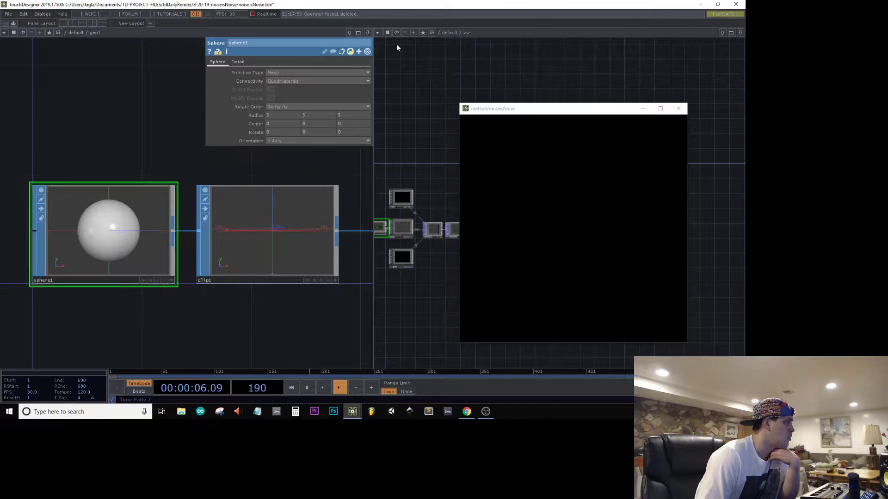
Try the NURBS and Primitive types on sphere1, checking the operator info for each
{"action": "left_click", "coordinate": [283, 73]}
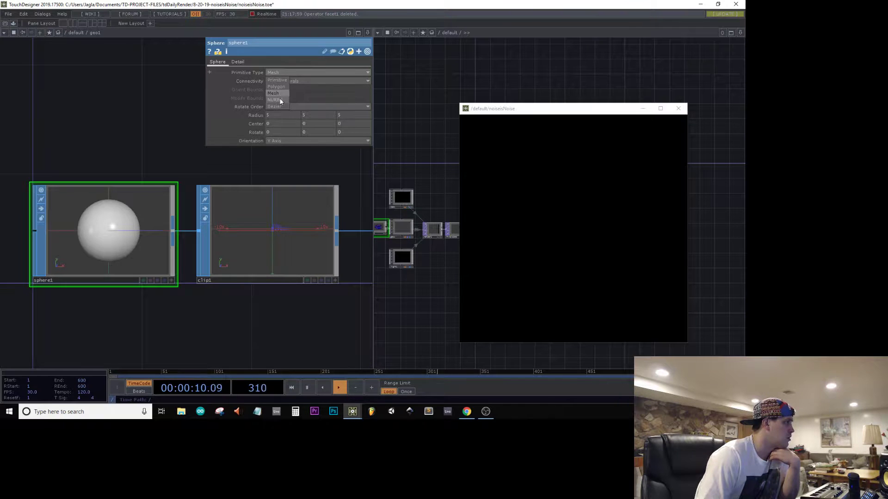
{"action": "left_click", "coordinate": [281, 101]}
{"action": "middle_click", "coordinate": [63, 250]}
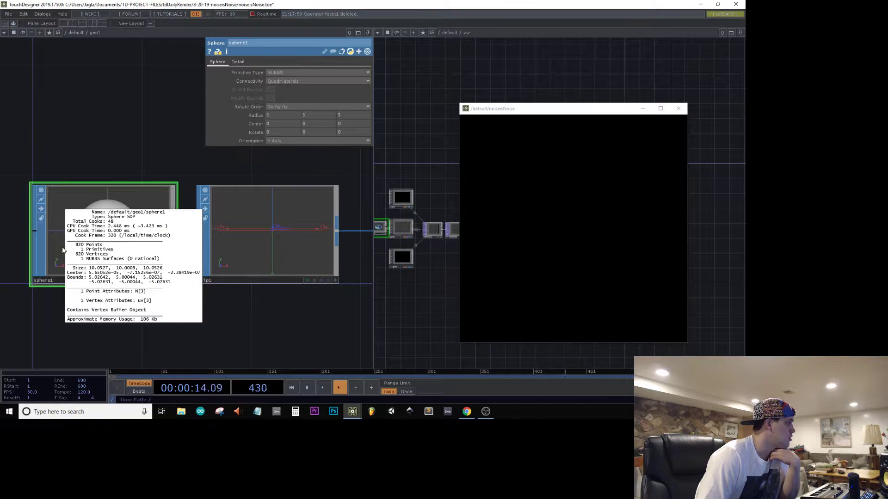
{"action": "left_click", "coordinate": [284, 73]}
{"action": "left_click", "coordinate": [281, 77]}
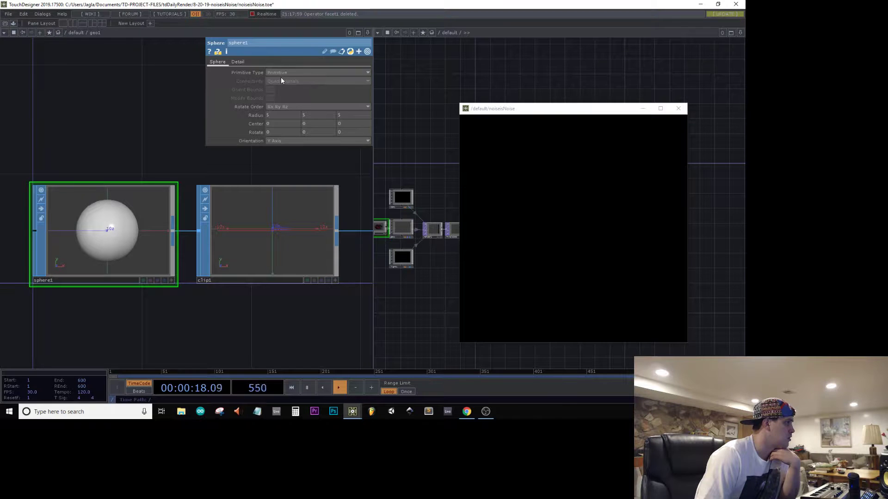
{"action": "middle_click", "coordinate": [154, 206]}
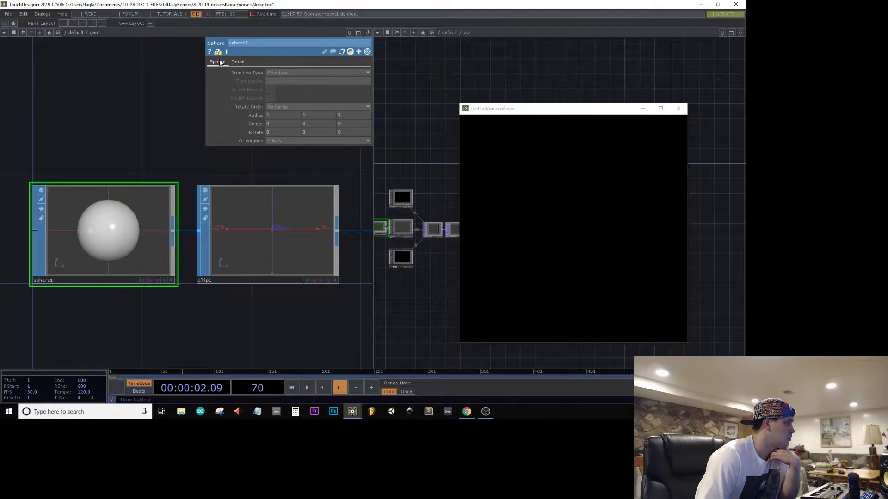
Check sphere1's detail settings and restore its Polygon primitive type
{"action": "left_click", "coordinate": [237, 62]}
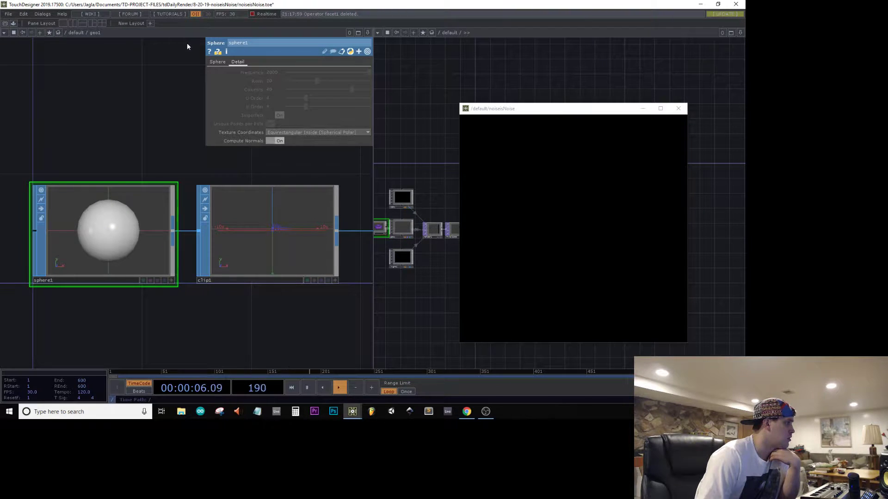
{"action": "left_click", "coordinate": [218, 62]}
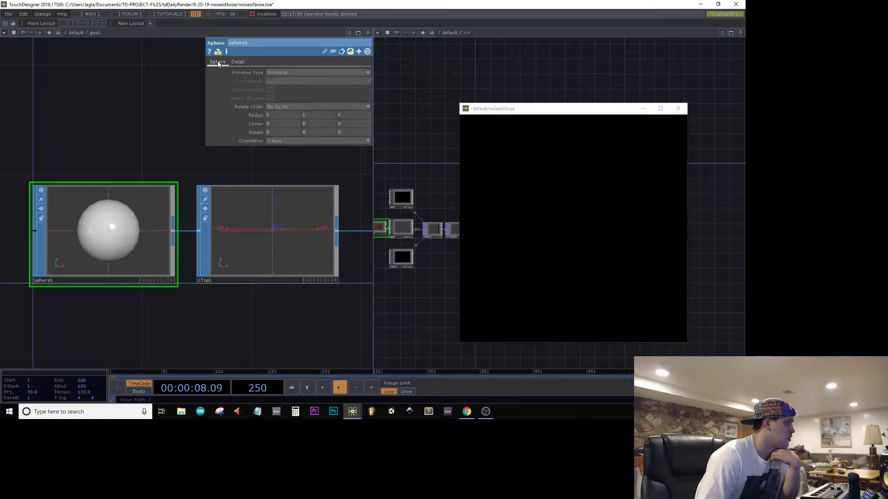
{"action": "left_click", "coordinate": [284, 76]}
{"action": "left_click", "coordinate": [283, 85]}
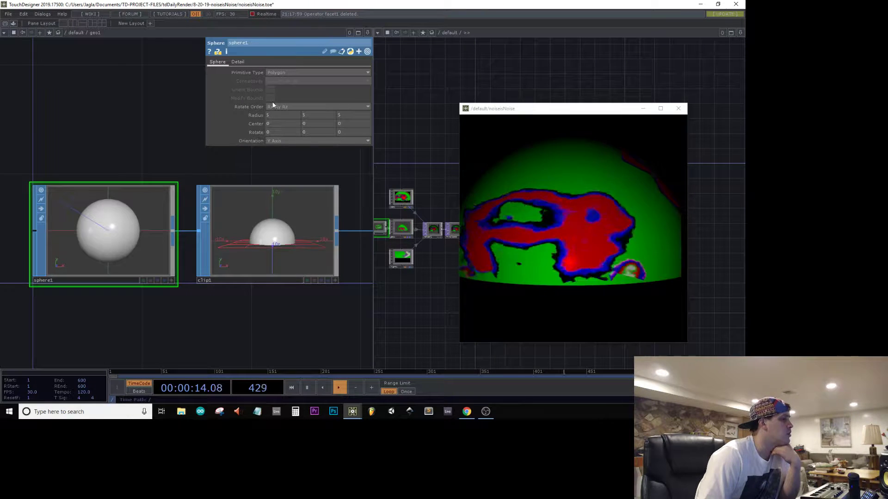
Try lowering clip1's Y direction and set it to 0
{"action": "left_click", "coordinate": [301, 249]}
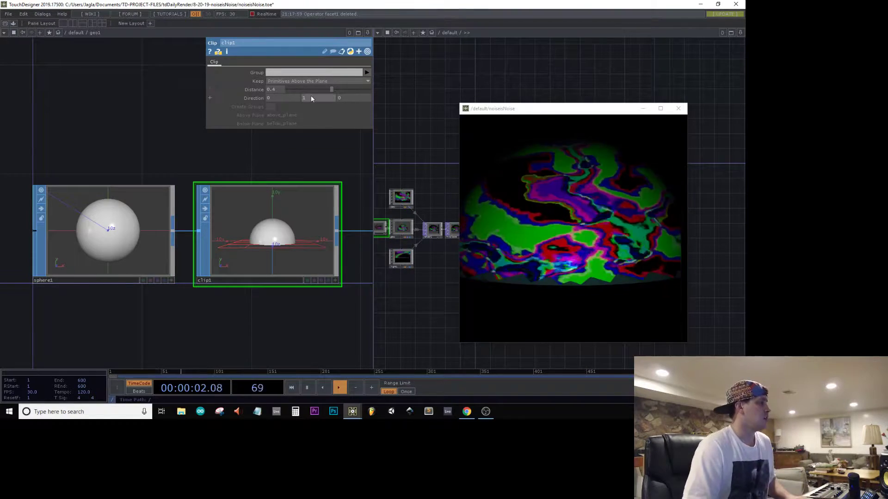
{"action": "middle_click_drag", "start_coordinate": [310, 98], "coordinate": [308, 87]}
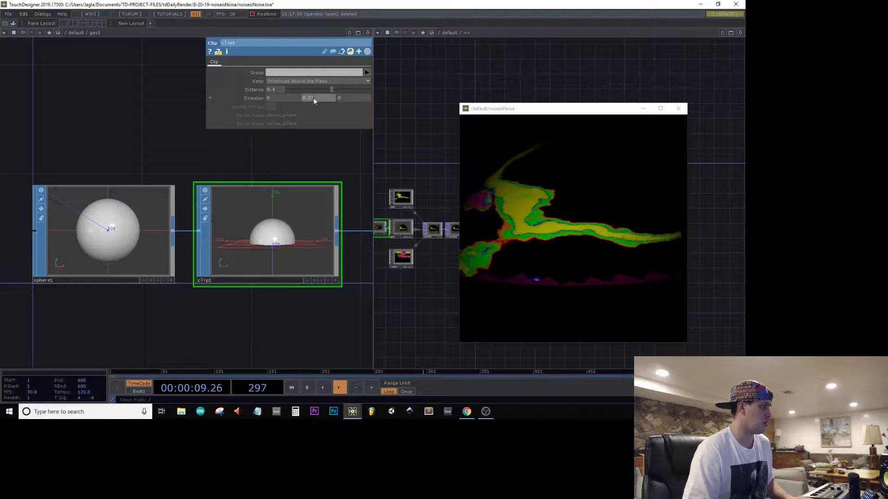
{"action": "left_click_drag", "start_coordinate": [314, 99], "coordinate": [1, 99]}
{"action": "type", "text": "0"}
{"action": "key", "text": "Return"}
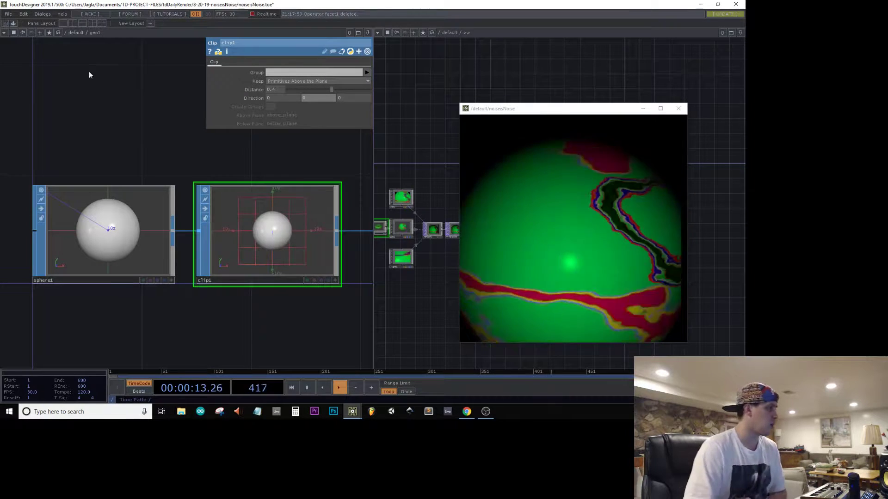
Set clip1's Y direction to 0.1 and its distance to 0.14
{"action": "middle_click_drag", "start_coordinate": [303, 101], "coordinate": [311, 83]}
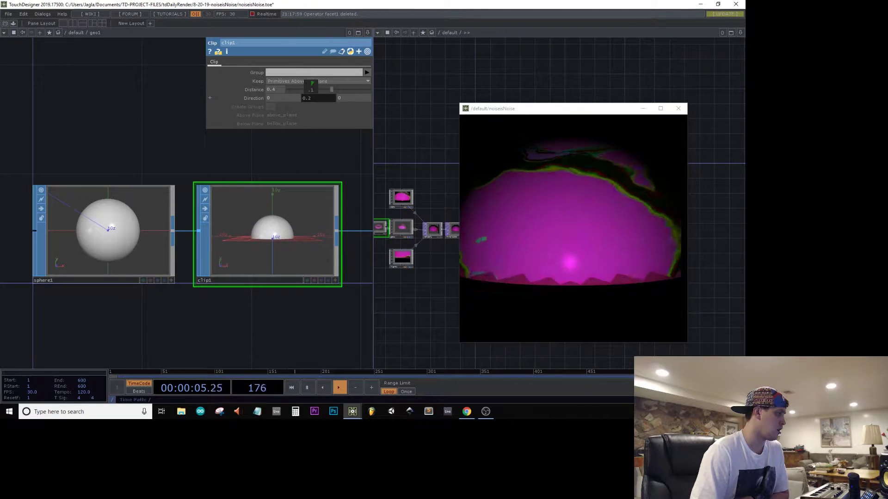
{"action": "mouse_move", "coordinate": [311, 99]}
{"action": "middle_mouse_down"}
{"action": "mouse_move", "coordinate": [283, 95]}
{"action": "mouse_move", "coordinate": [314, 96]}
{"action": "middle_mouse_up"}
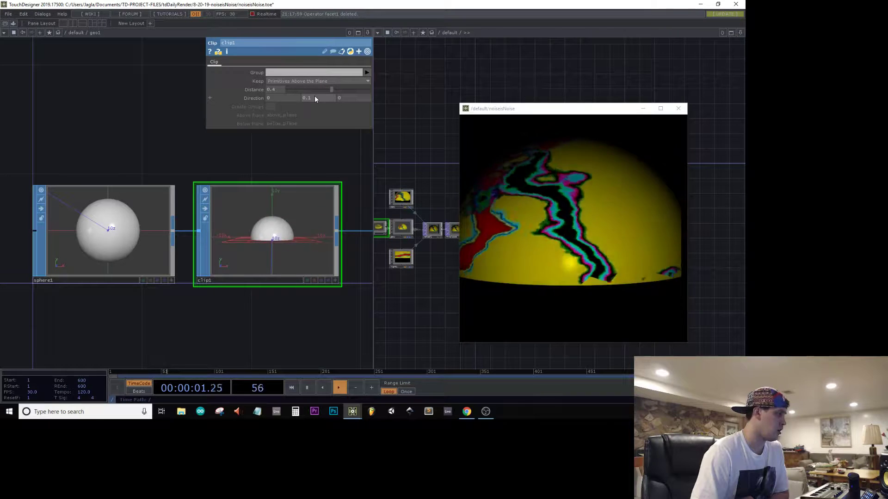
{"action": "left_click_drag", "start_coordinate": [333, 90], "coordinate": [351, 115]}
Try inserting a Material operator between clip1 and null1, and delete it
{"action": "scroll", "coordinate": [218, 277], "scroll_direction": "down", "scroll_amount": 5}
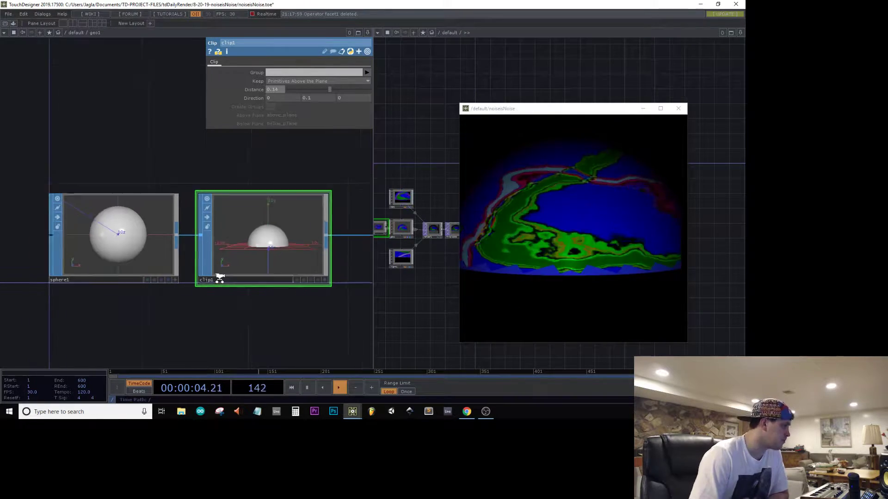
{"action": "left_click_drag", "start_coordinate": [326, 195], "coordinate": [160, 213]}
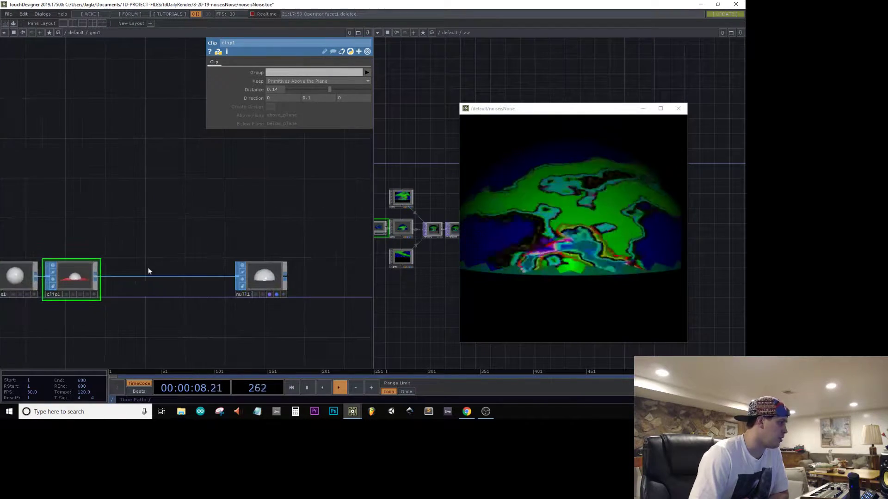
{"action": "right_click", "coordinate": [149, 277]}
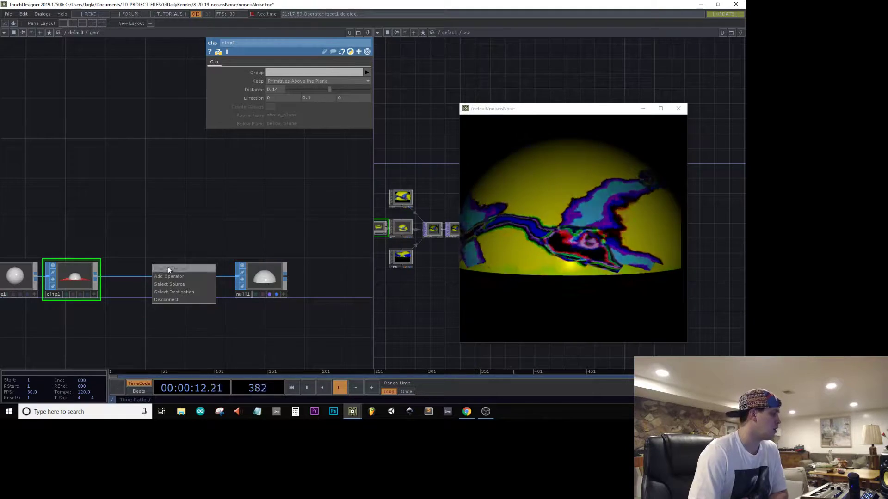
{"action": "left_click", "coordinate": [158, 267]}
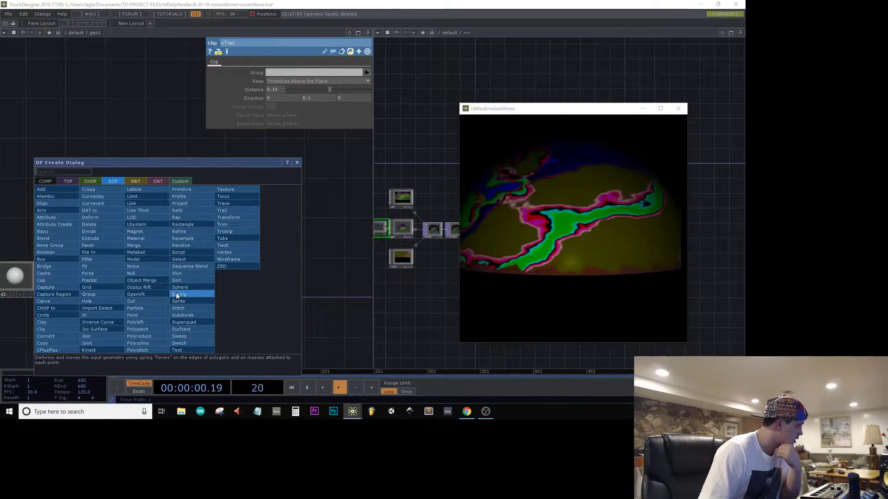
{"action": "left_click", "coordinate": [142, 245]}
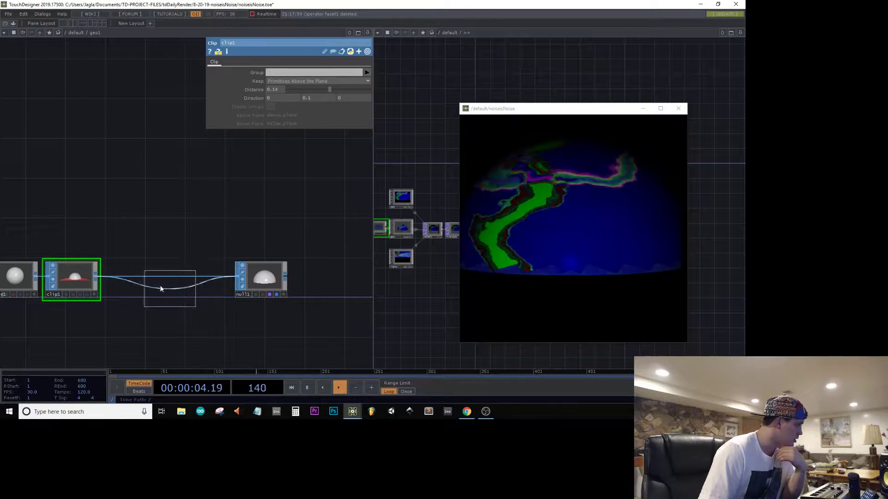
{"action": "left_click", "coordinate": [161, 289]}
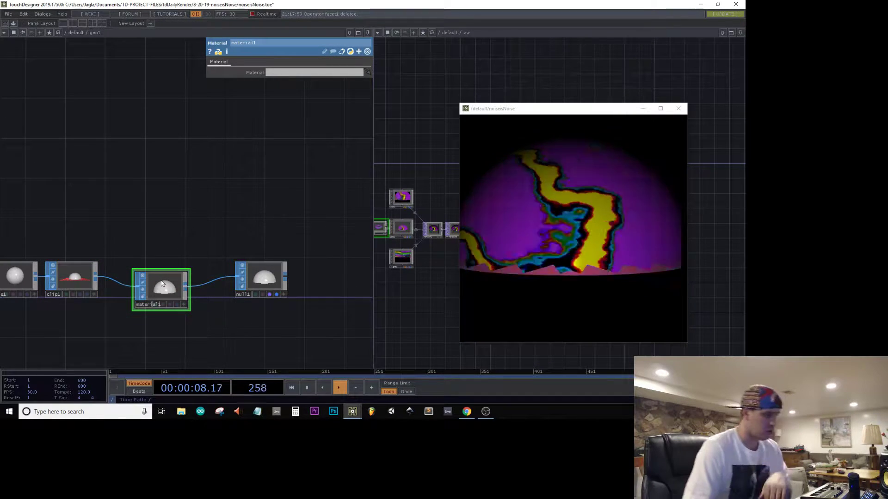
{"action": "key", "text": "Delete"}
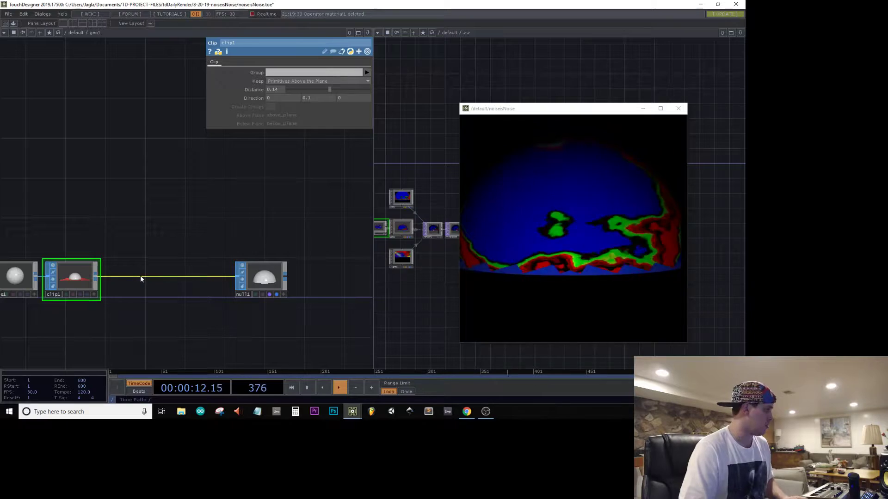
Try inserting an Attribute Create operator between clip1 and null1, and delete it
{"action": "right_click", "coordinate": [140, 275]}
{"action": "left_click", "coordinate": [157, 266]}
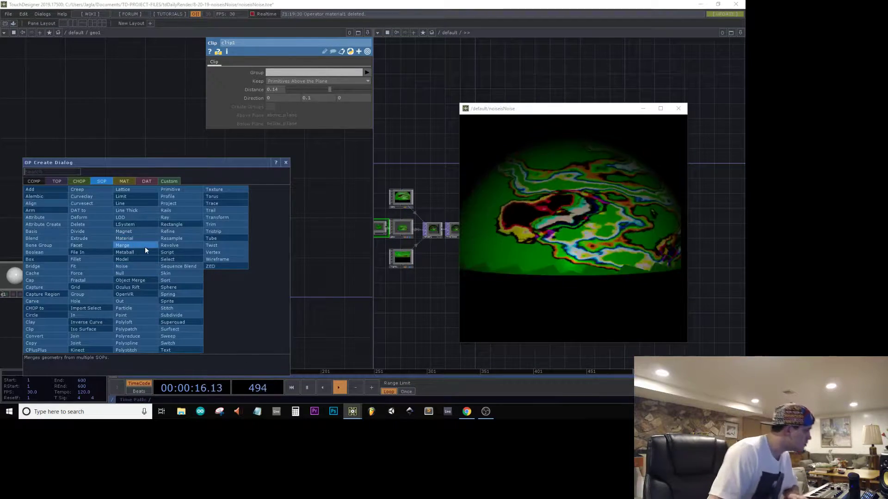
{"action": "left_click", "coordinate": [53, 222]}
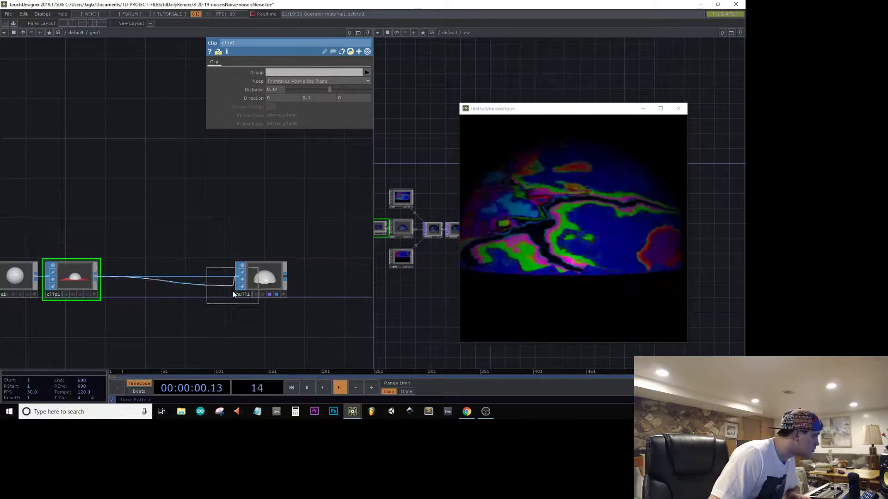
{"action": "left_click", "coordinate": [178, 291]}
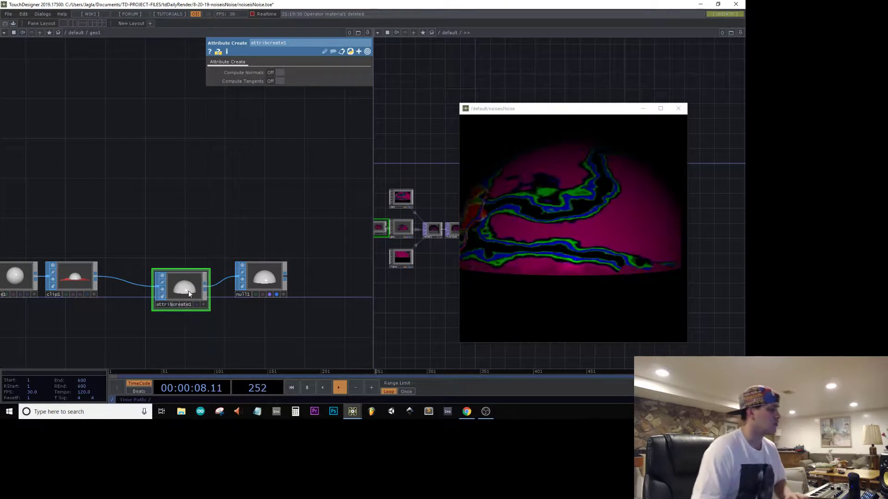
{"action": "left_click_drag", "start_coordinate": [189, 293], "coordinate": [179, 281]}
{"action": "key", "text": "Delete"}
Leave geo1 and switch the workspace to a single network pane
{"action": "scroll", "coordinate": [179, 280], "scroll_direction": "down", "scroll_amount": 15}
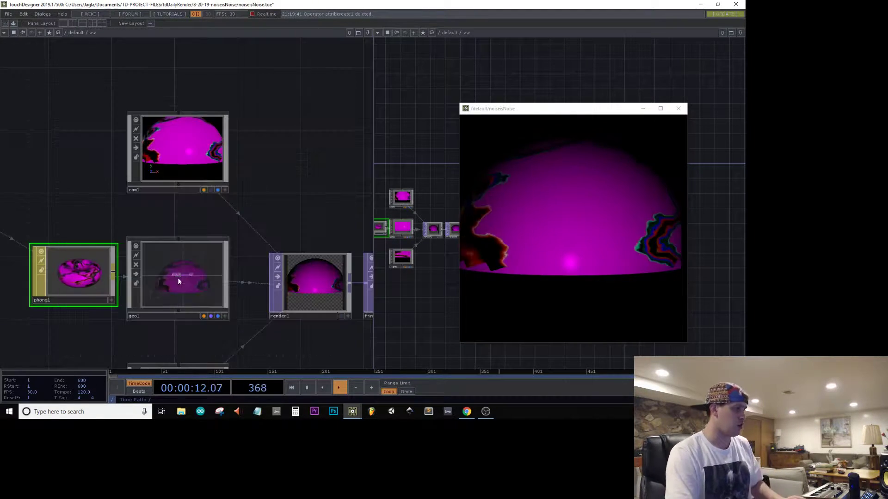
{"action": "left_click_drag", "start_coordinate": [258, 321], "coordinate": [176, 306]}
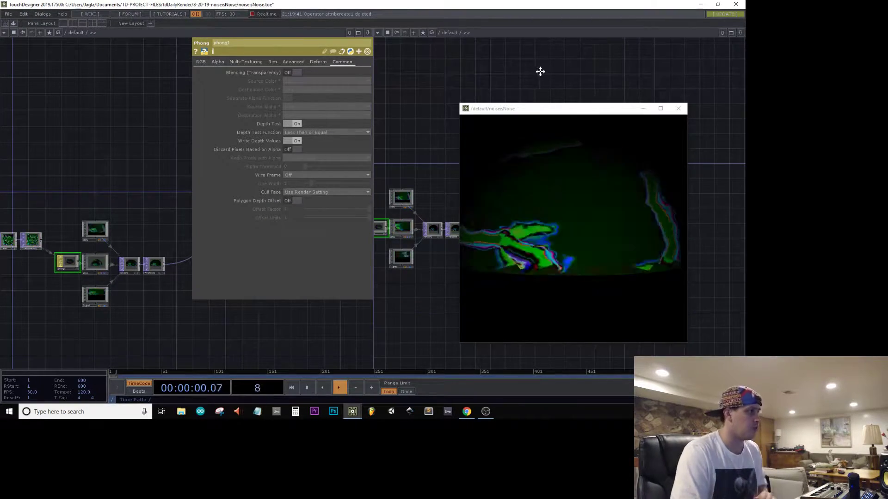
{"action": "left_click_drag", "start_coordinate": [540, 71], "coordinate": [540, 73]}
{"action": "left_click", "coordinate": [63, 23]}
{"action": "left_click_drag", "start_coordinate": [135, 190], "coordinate": [311, 186]}
{"action": "scroll", "coordinate": [283, 272], "scroll_direction": "up", "scroll_amount": 3}
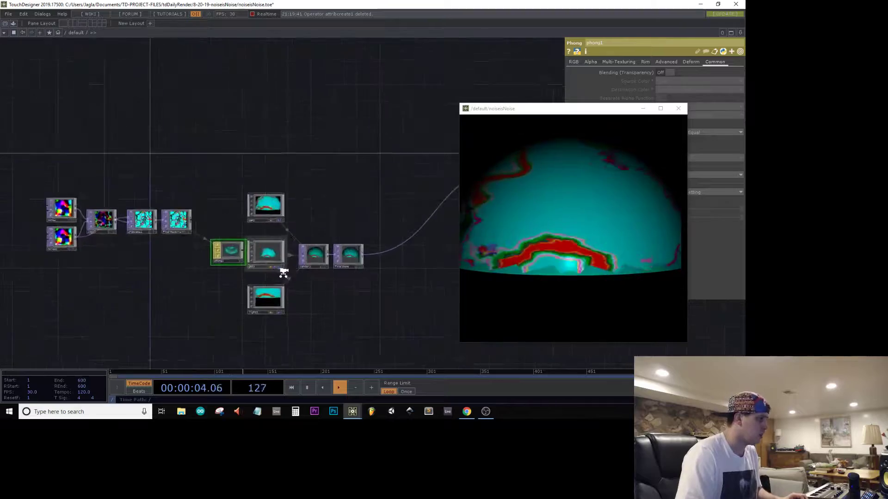
Set cam1's Translate Y to -2.4 and Z to 5.7, and move the noiseisNoise window off the camera's parameters
{"action": "scroll", "coordinate": [283, 272], "scroll_direction": "up", "scroll_amount": 2}
{"action": "scroll", "coordinate": [260, 241], "scroll_direction": "up", "scroll_amount": 2}
{"action": "left_click", "coordinate": [279, 172]}
{"action": "left_click_drag", "start_coordinate": [436, 91], "coordinate": [318, 128]}
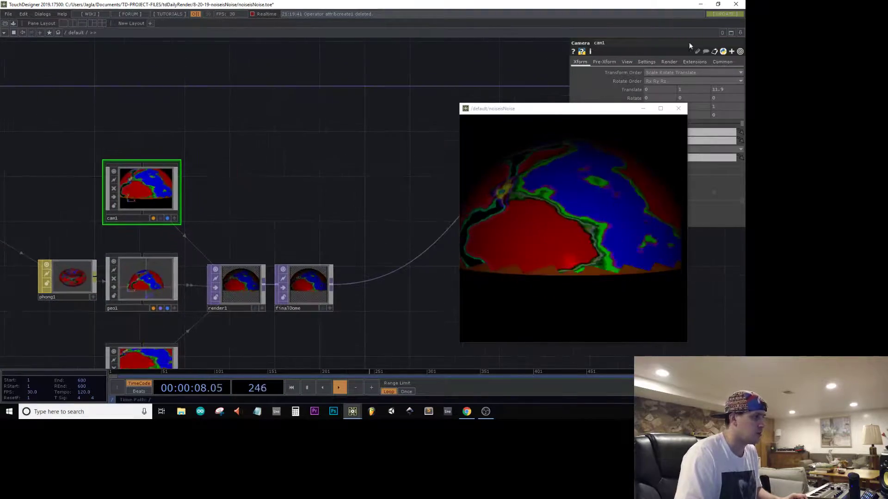
{"action": "mouse_move", "coordinate": [686, 88]}
{"action": "middle_mouse_down"}
{"action": "mouse_move", "coordinate": [703, 81]}
{"action": "mouse_move", "coordinate": [686, 79]}
{"action": "middle_mouse_up"}
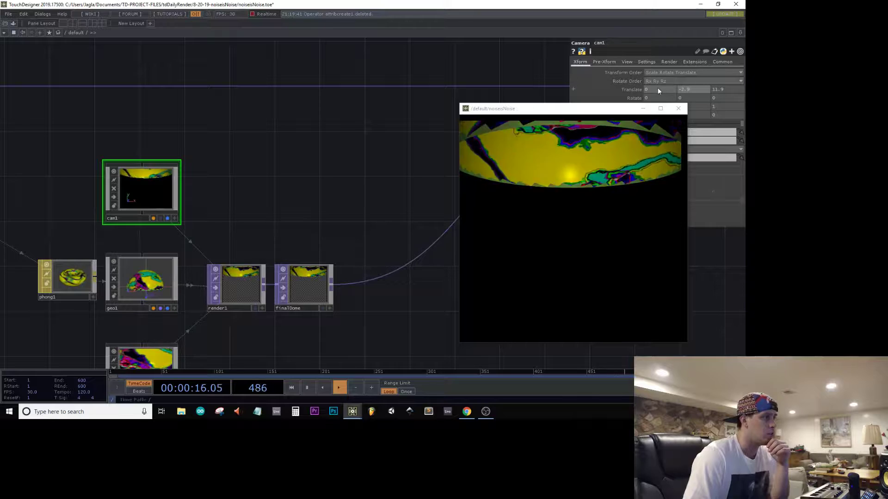
{"action": "middle_click_drag", "start_coordinate": [684, 91], "coordinate": [721, 79]}
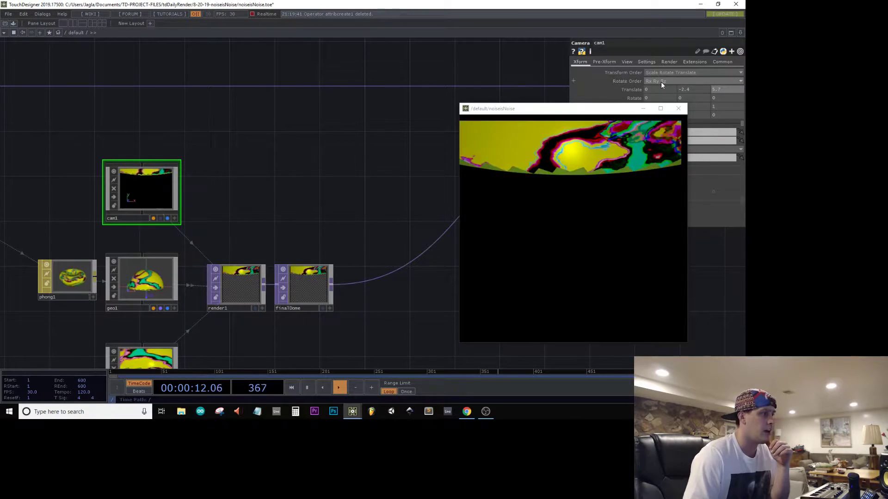
{"action": "left_click_drag", "start_coordinate": [620, 111], "coordinate": [400, 80]}
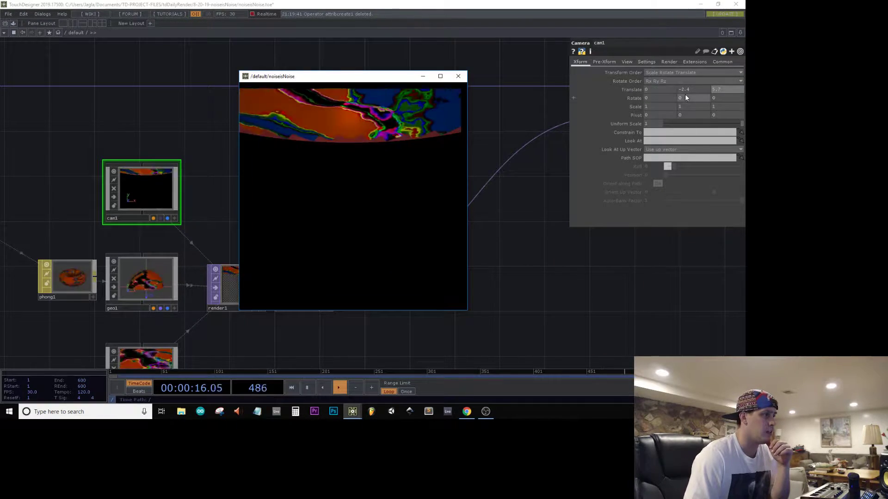
Try rotating cam1 to 40 on X with its translation at -0.3, -0.7 and 4.1
{"action": "middle_click_drag", "start_coordinate": [685, 96], "coordinate": [655, 100]}
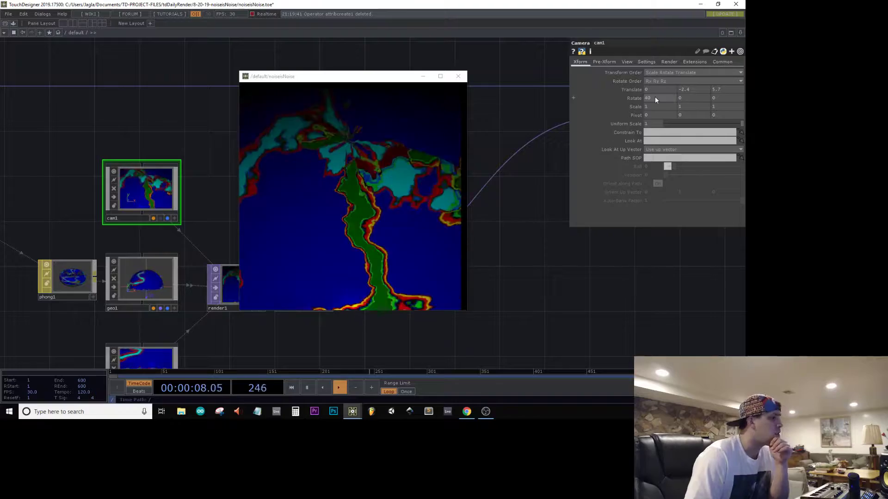
{"action": "middle_click_drag", "start_coordinate": [698, 88], "coordinate": [696, 83]}
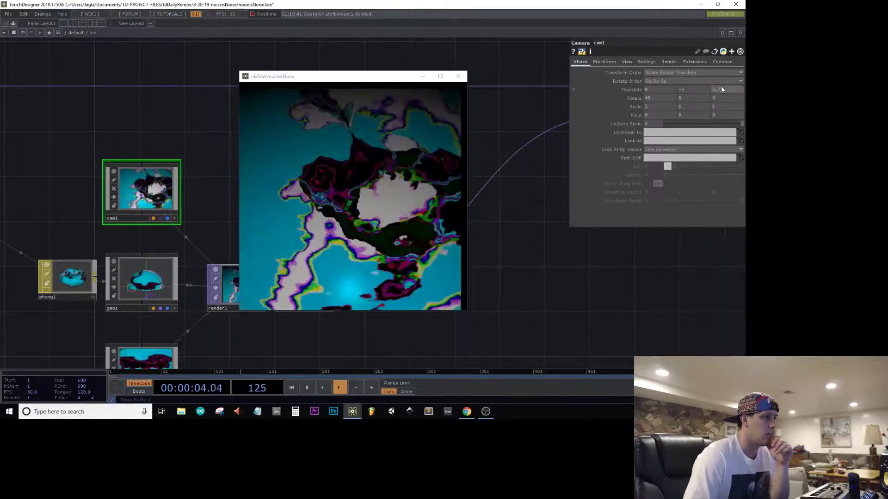
{"action": "left_click_drag", "start_coordinate": [719, 77], "coordinate": [720, 79]}
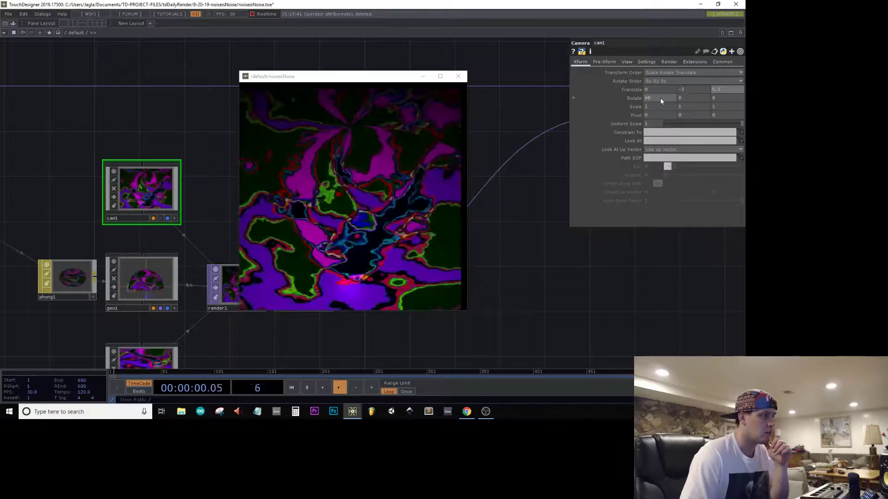
{"action": "middle_click_drag", "start_coordinate": [660, 92], "coordinate": [660, 90]}
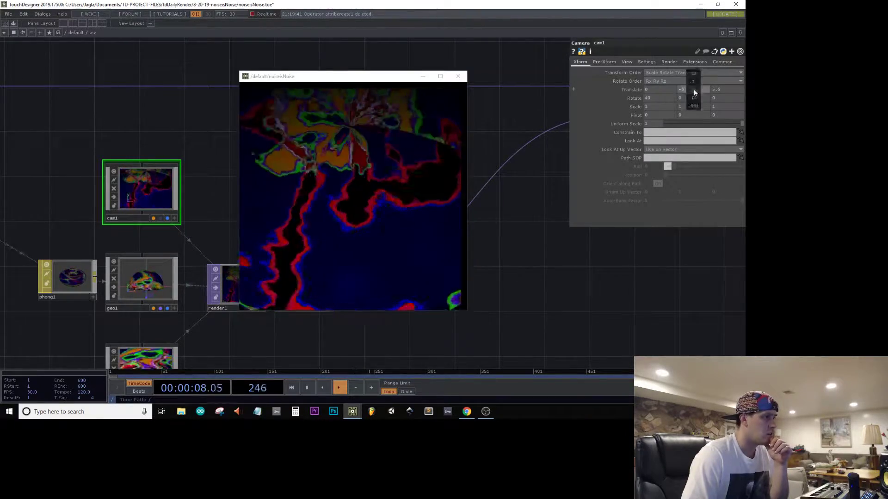
{"action": "middle_click_drag", "start_coordinate": [693, 93], "coordinate": [656, 91]}
{"action": "middle_click_drag", "start_coordinate": [726, 89], "coordinate": [551, 98]}
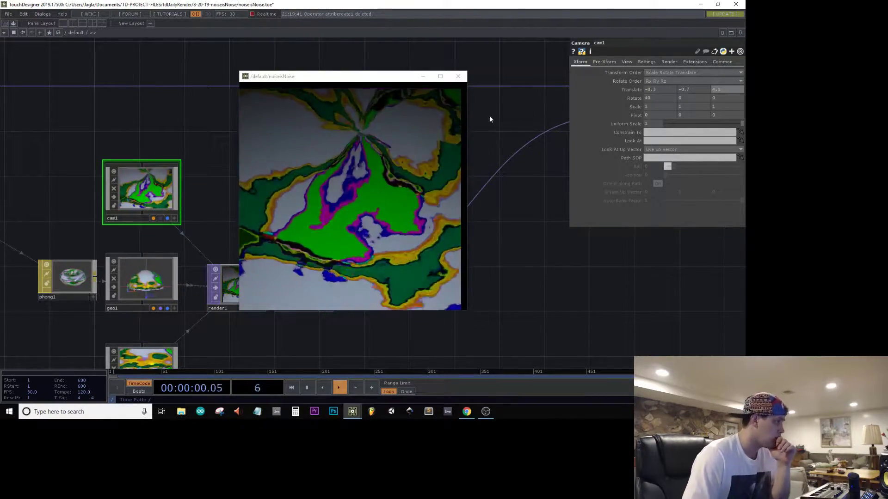
{"action": "left_click_drag", "start_coordinate": [359, 80], "coordinate": [385, 77]}
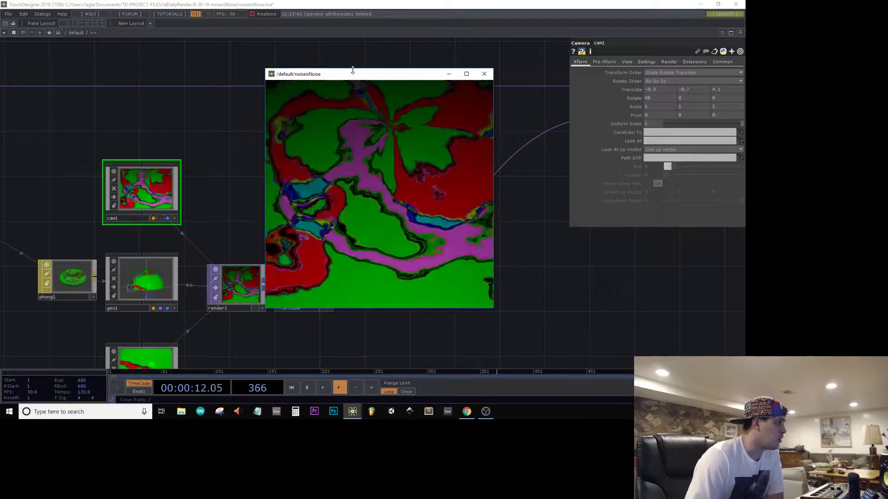
Enter geo1 and set sphere1's orientation to Y Axis
{"action": "left_click_drag", "start_coordinate": [29, 162], "coordinate": [137, 174]}
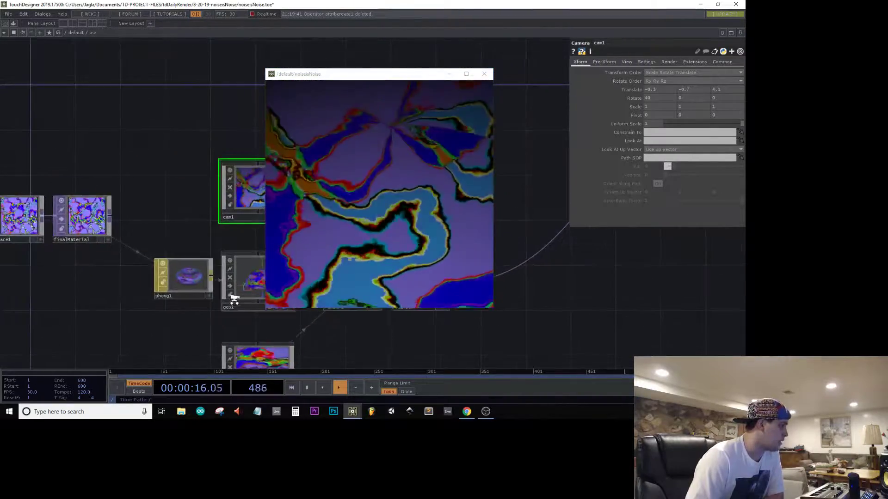
{"action": "scroll", "coordinate": [234, 298], "scroll_direction": "up", "scroll_amount": 3}
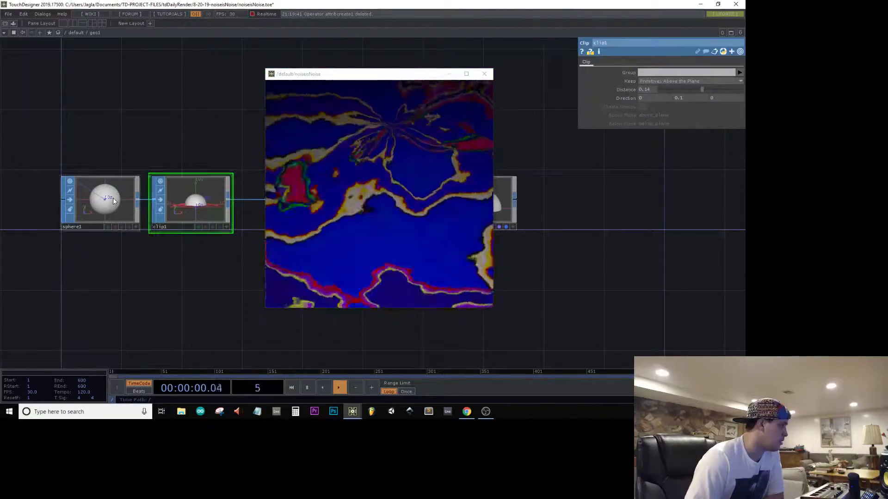
{"action": "left_click", "coordinate": [113, 198]}
{"action": "left_click", "coordinate": [644, 140]}
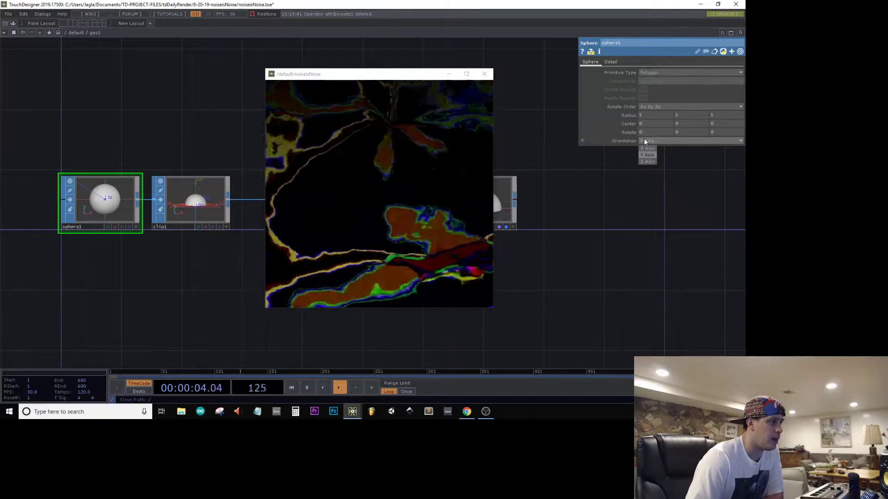
{"action": "left_click", "coordinate": [646, 155]}
Try By Primitive Type texture coordinates on sphere1, and restore Equirectangular Inside (Spherical Polar)
{"action": "left_click", "coordinate": [610, 61]}
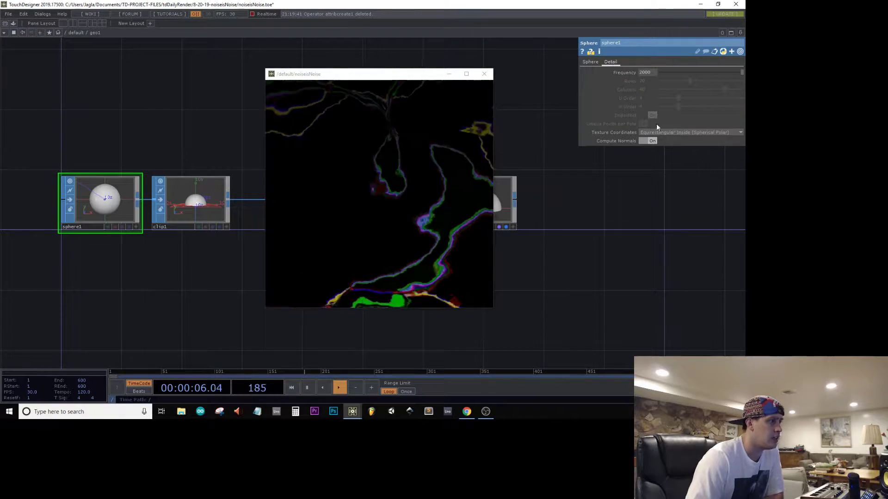
{"action": "left_click", "coordinate": [679, 133]}
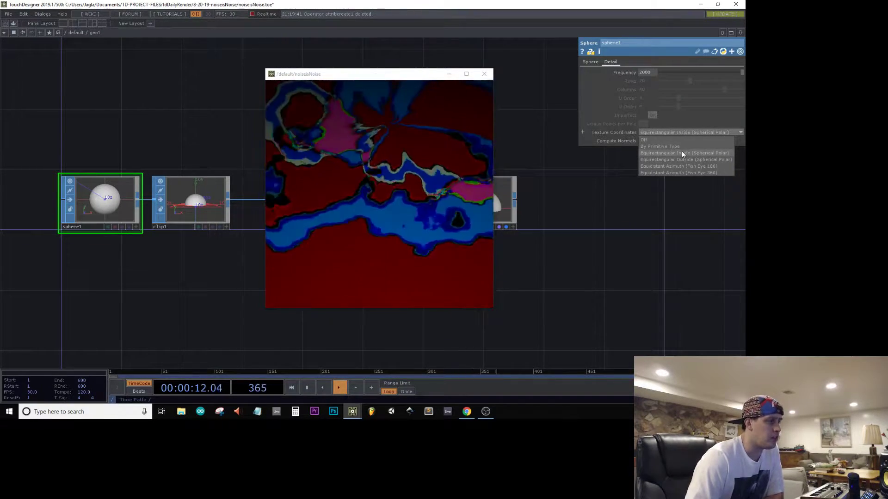
{"action": "left_click", "coordinate": [679, 146]}
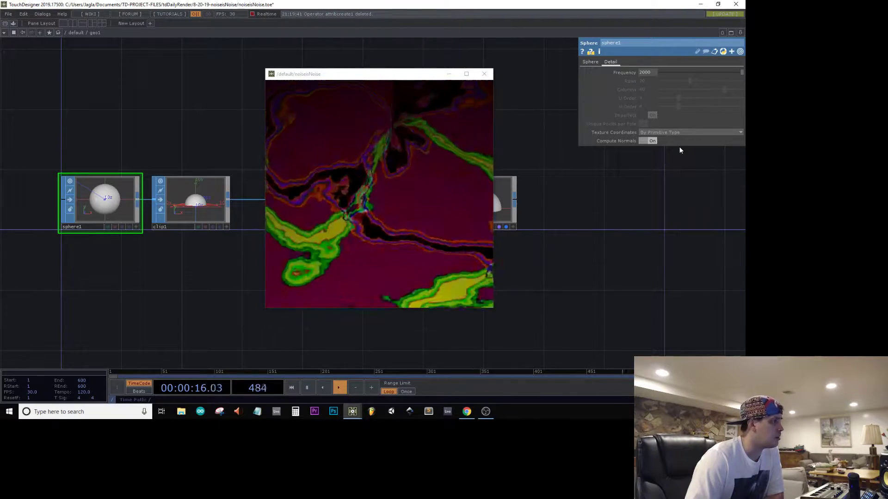
{"action": "left_click", "coordinate": [684, 133]}
{"action": "left_click", "coordinate": [667, 153]}
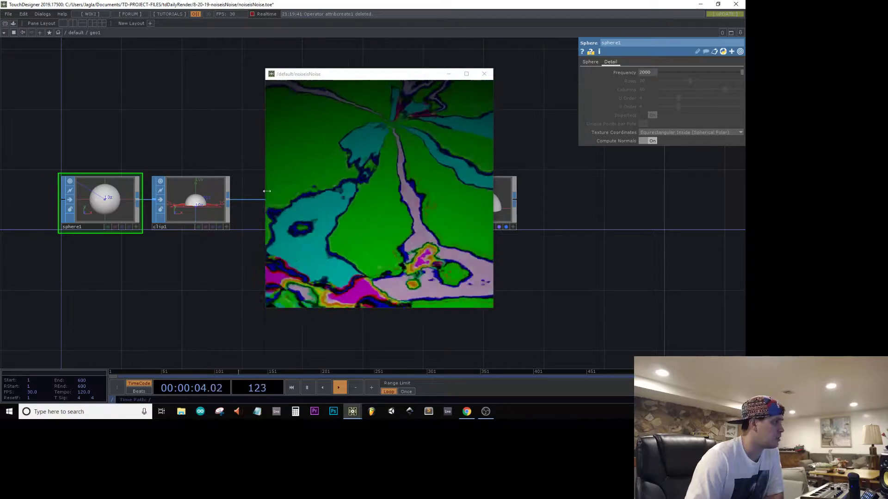
Try Equirectangular Outside, Fish Eye 180 and Fish Eye 360 texture coordinates on sphere1, and return to Equirectangular Inside
{"action": "left_click", "coordinate": [665, 132]}
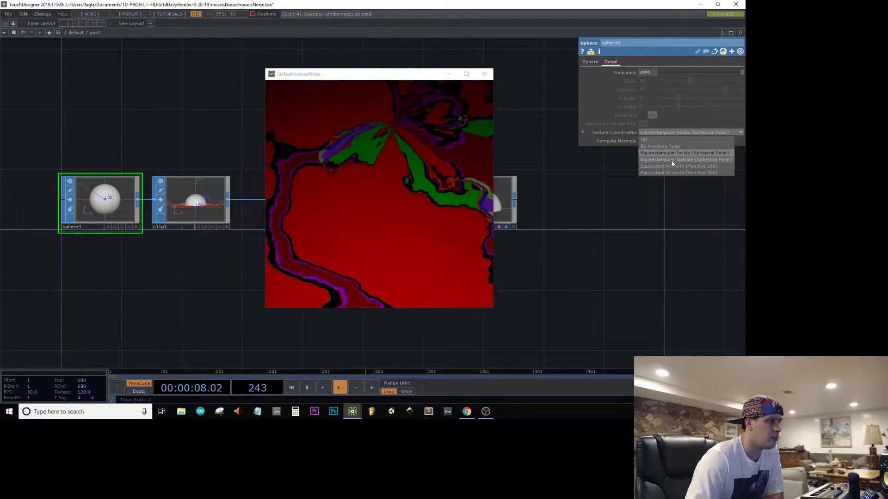
{"action": "left_click", "coordinate": [672, 162]}
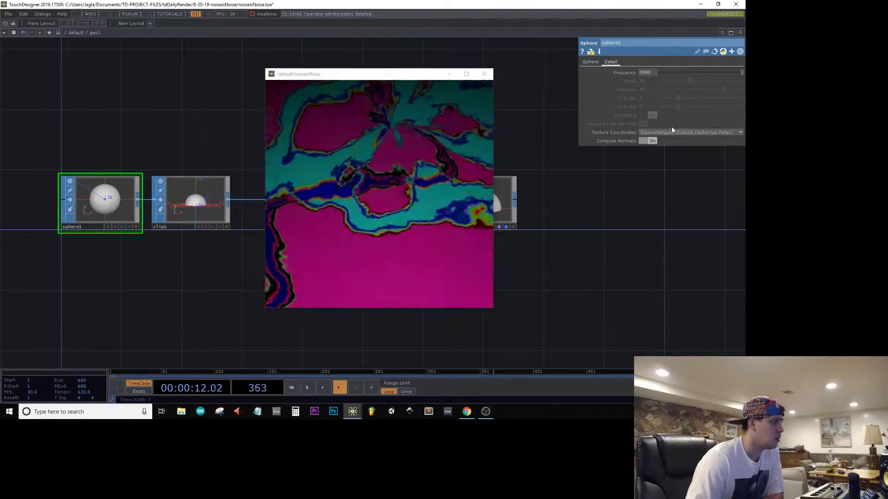
{"action": "left_click", "coordinate": [674, 130]}
{"action": "left_click", "coordinate": [666, 165]}
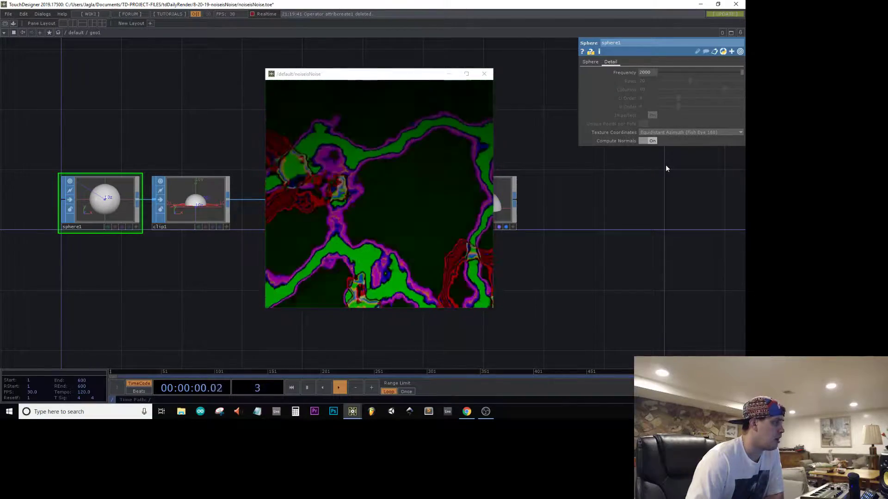
{"action": "left_click", "coordinate": [667, 132]}
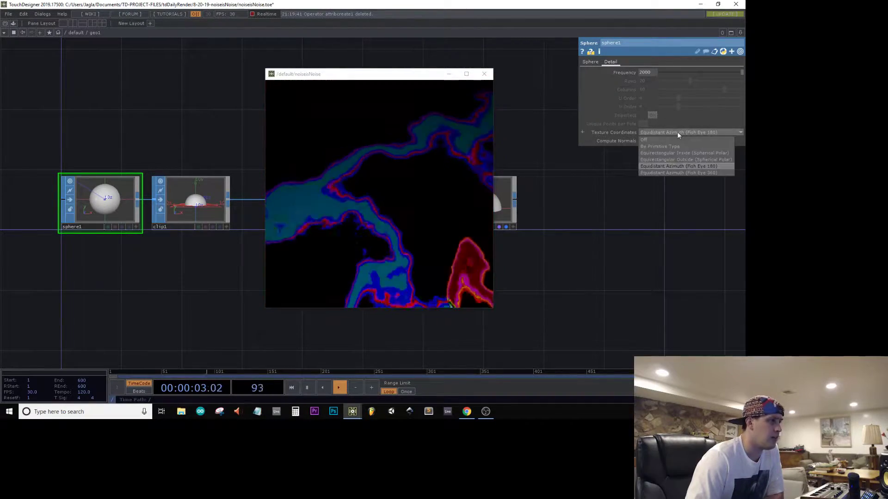
{"action": "left_click", "coordinate": [668, 172]}
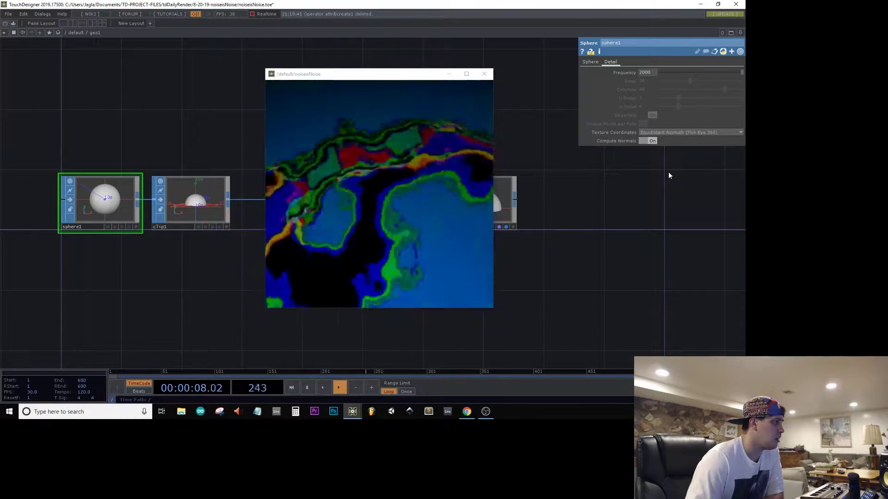
{"action": "left_click", "coordinate": [674, 133]}
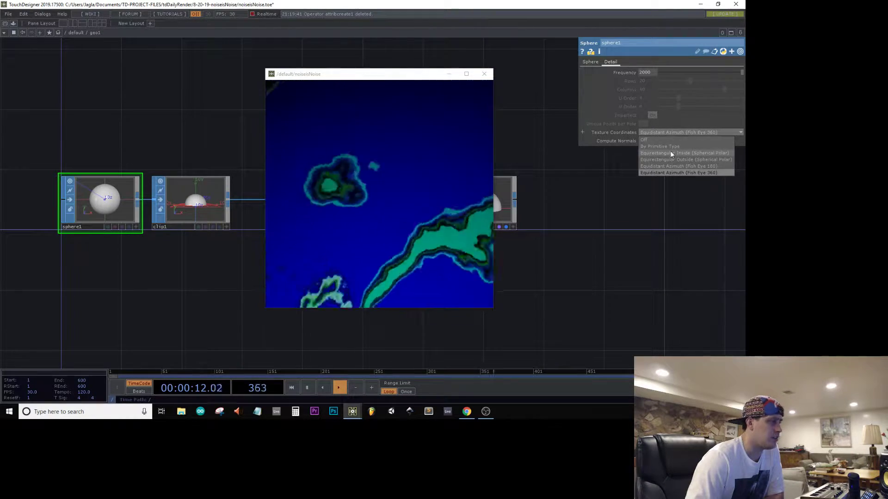
{"action": "left_click", "coordinate": [671, 153]}
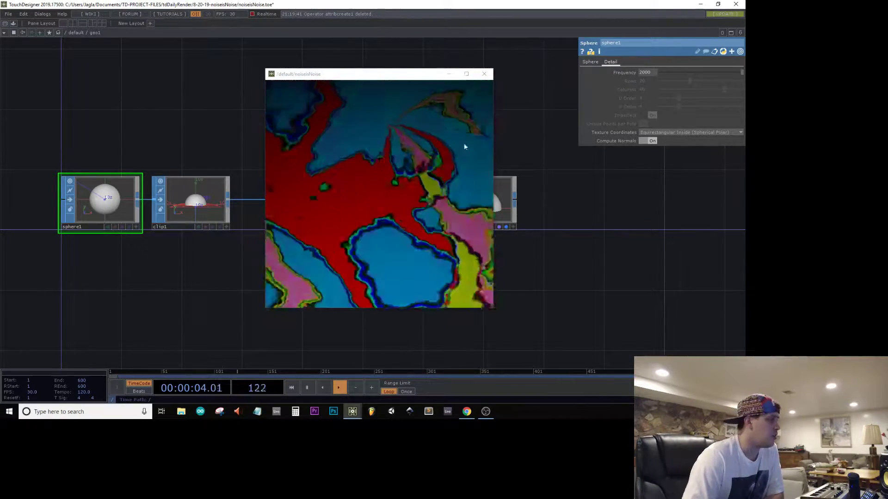
Leave geo1 and move the noiseisNoise window clear of cam1's translate and rotate values
{"action": "left_click_drag", "start_coordinate": [586, 176], "coordinate": [522, 113]}
{"action": "key", "text": "u"}
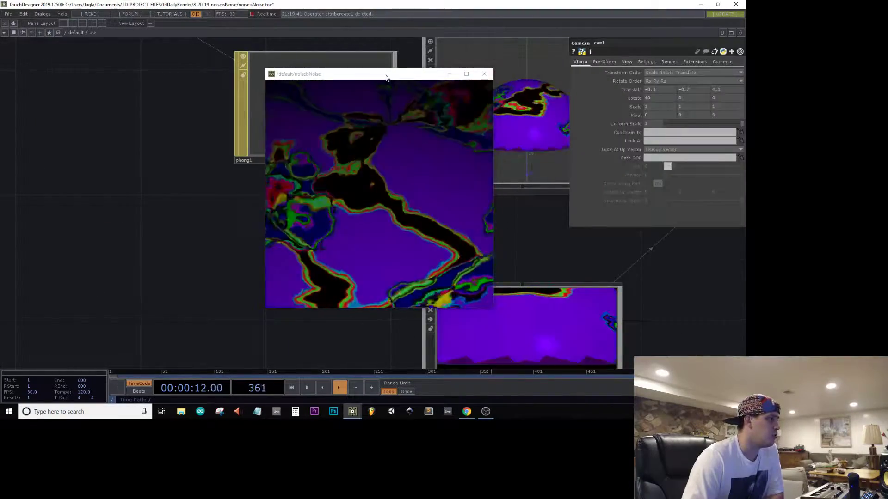
{"action": "left_click_drag", "start_coordinate": [386, 74], "coordinate": [661, 99]}
{"action": "left_click_drag", "start_coordinate": [521, 201], "coordinate": [234, 252]}
{"action": "scroll", "coordinate": [234, 251], "scroll_direction": "down", "scroll_amount": 7}
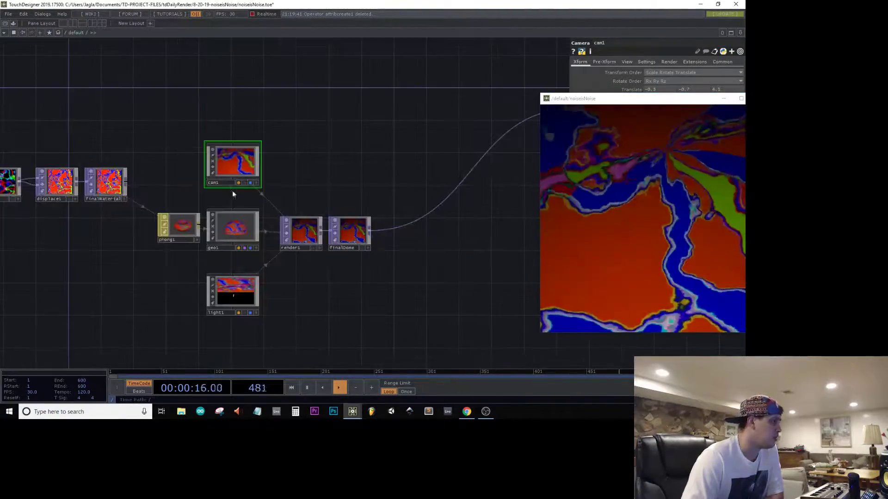
{"action": "scroll", "coordinate": [236, 160], "scroll_direction": "up", "scroll_amount": 2}
{"action": "left_click_drag", "start_coordinate": [485, 210], "coordinate": [364, 226]}
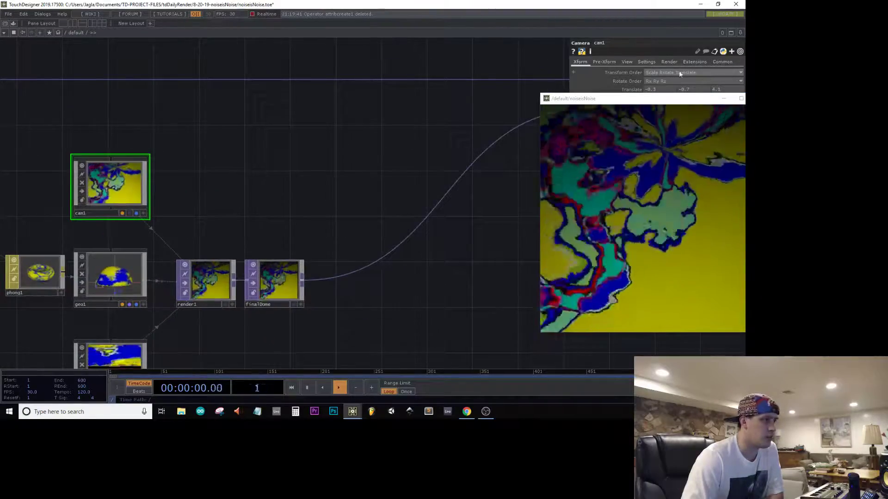
{"action": "left_click_drag", "start_coordinate": [685, 95], "coordinate": [560, 152]}
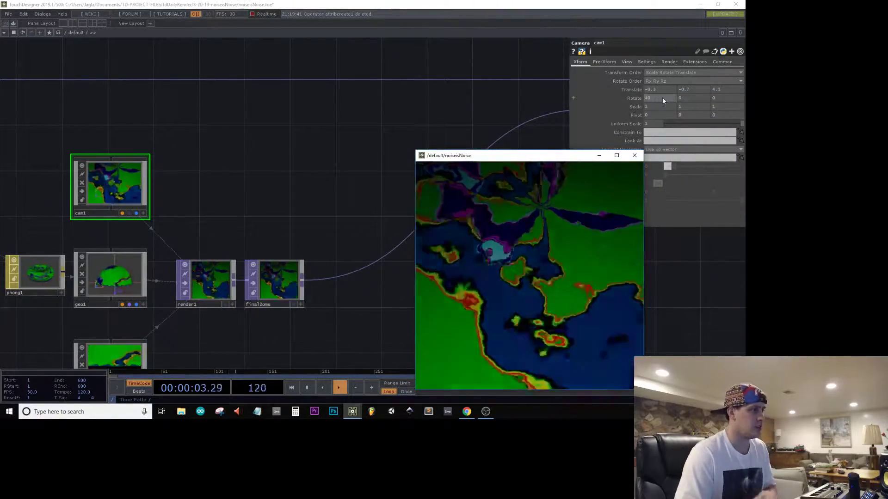
Reset cam1's X rotation and X translation to 0, set Translate Z to 25, and raise the camera along Y
{"action": "type", "text": "0"}
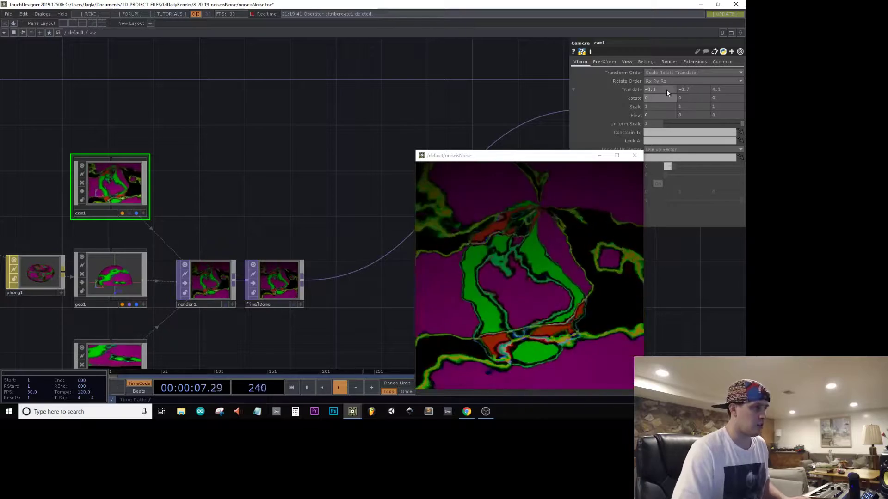
{"action": "left_click_drag", "start_coordinate": [667, 90], "coordinate": [646, 93]}
{"action": "type", "text": "0"}
{"action": "key", "text": "Tab"}
{"action": "type", "text": "0"}
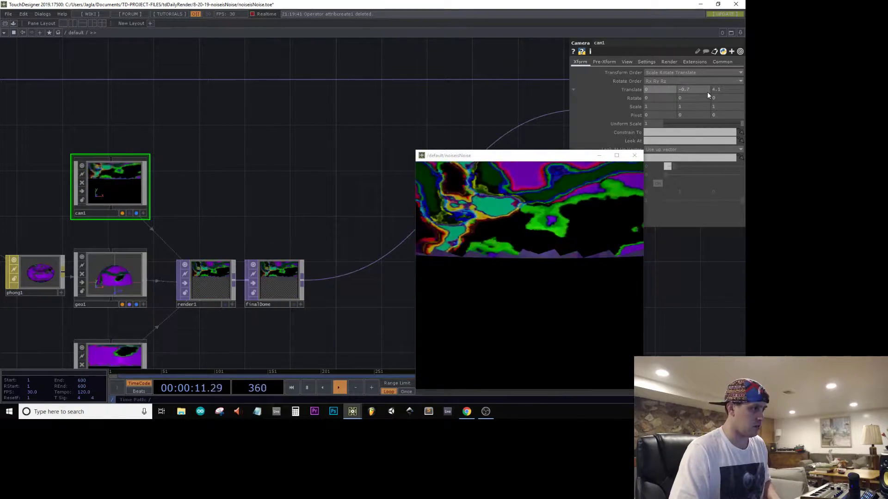
{"action": "key", "text": "Tab"}
{"action": "type", "text": "5"}
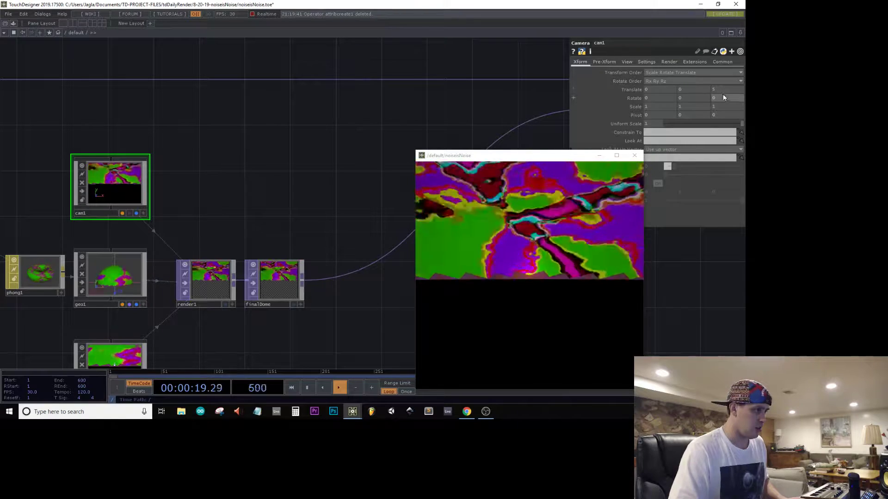
{"action": "middle_click_drag", "start_coordinate": [721, 89], "coordinate": [758, 73]}
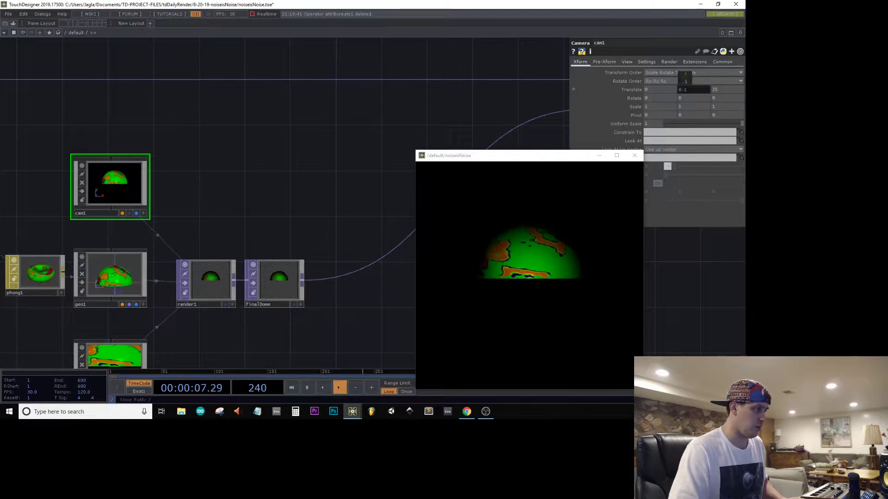
{"action": "left_click_drag", "start_coordinate": [684, 78], "coordinate": [685, 77]}
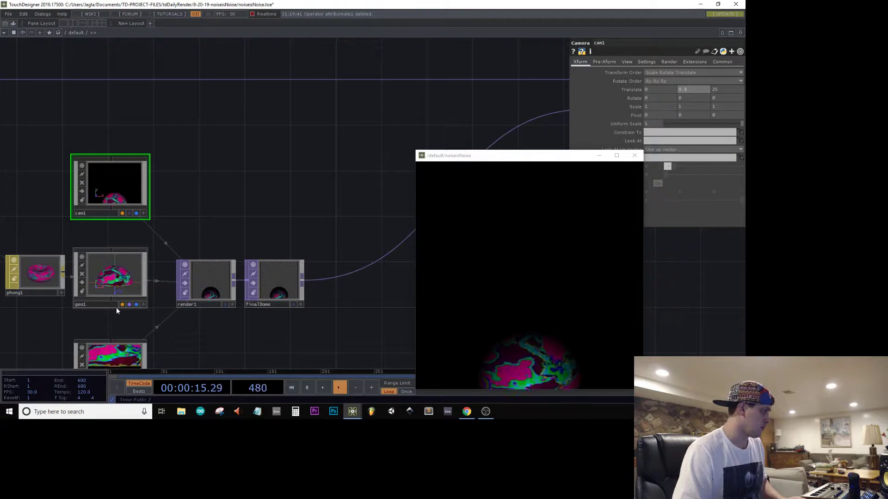
Enter geo1 and set sphere1's radius to 5.4 on all three axes
{"action": "double_click", "coordinate": [109, 280]}
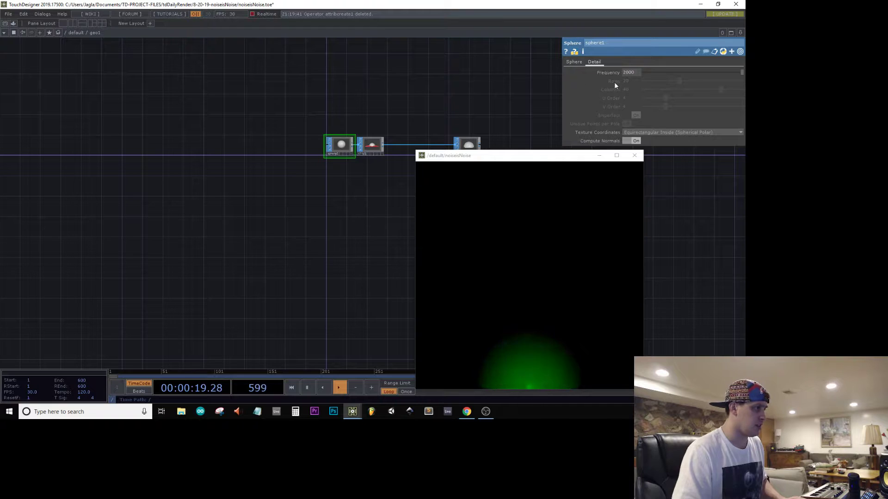
{"action": "left_click", "coordinate": [581, 62]}
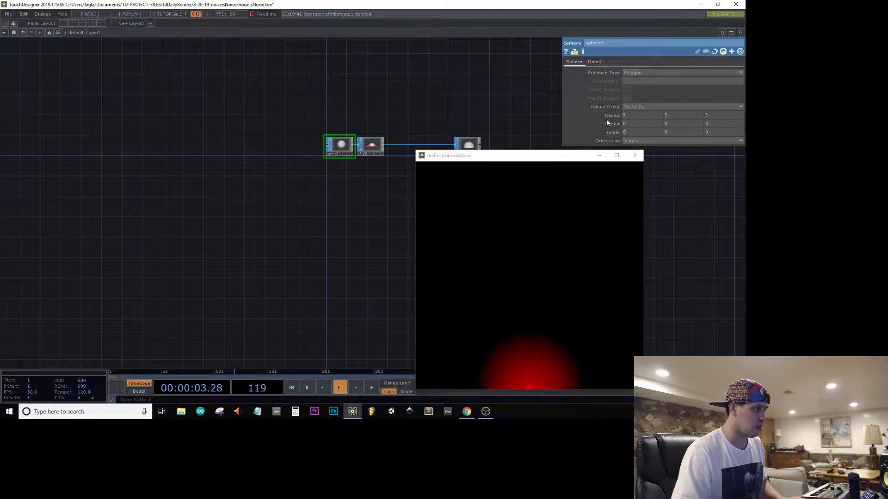
{"action": "mouse_move", "coordinate": [609, 115]}
{"action": "middle_mouse_down"}
{"action": "mouse_move", "coordinate": [624, 113]}
{"action": "mouse_move", "coordinate": [607, 103]}
{"action": "middle_mouse_up"}
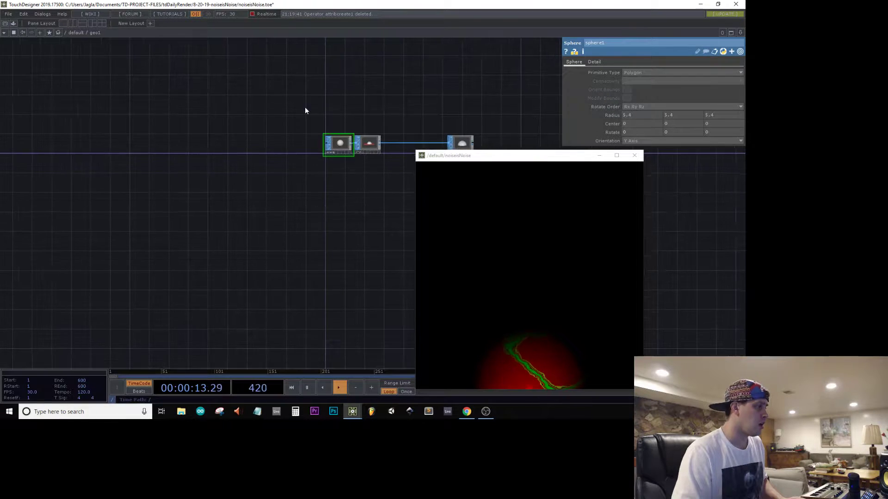
Return to the parent network, move the noiseisNoise window away from the geo1 and render nodes, and re-enter geo1
{"action": "scroll", "coordinate": [304, 107], "scroll_direction": "down", "scroll_amount": 3}
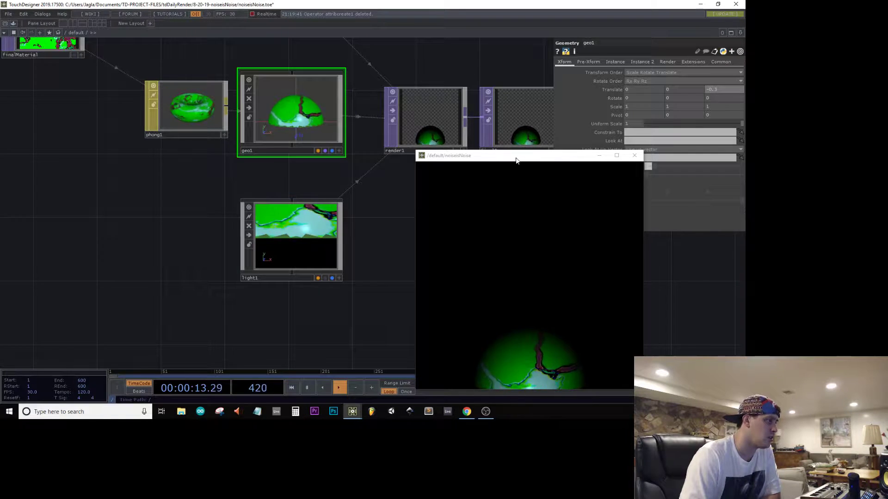
{"action": "left_click_drag", "start_coordinate": [516, 160], "coordinate": [94, 82]}
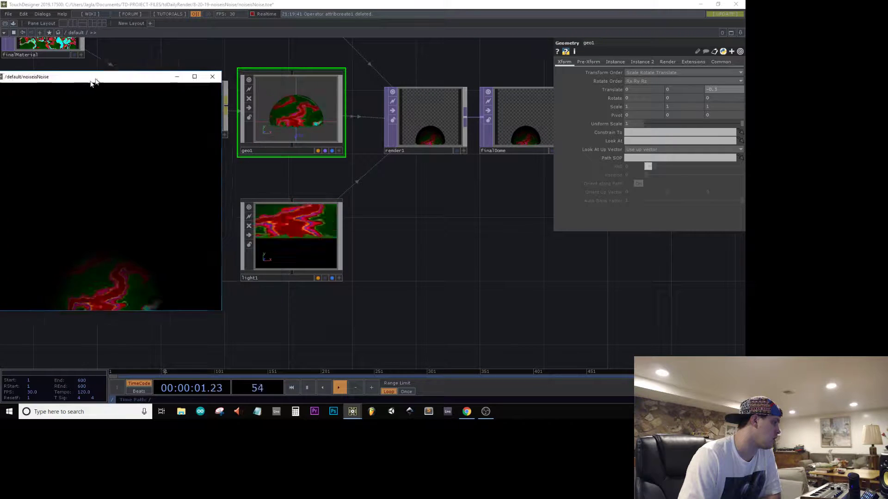
{"action": "double_click", "coordinate": [288, 104]}
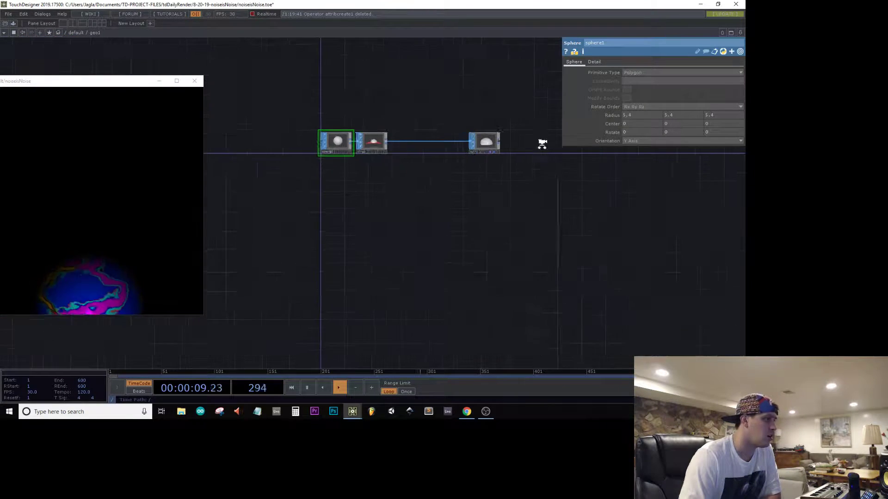
Increase the X and Y radius of the dome sphere and return to the parent network
{"action": "left_click_drag", "start_coordinate": [626, 116], "coordinate": [629, 104]}
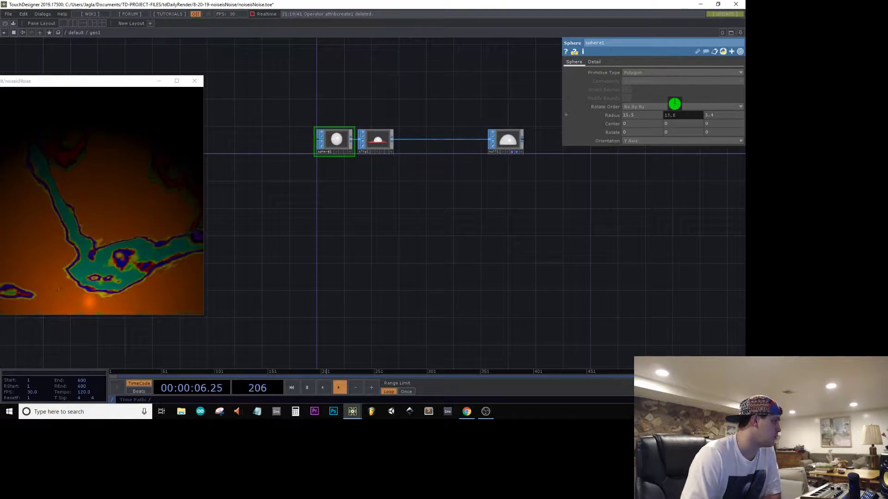
{"action": "left_click_drag", "start_coordinate": [674, 104], "coordinate": [670, 115]}
{"action": "left_click_drag", "start_coordinate": [47, 84], "coordinate": [314, 45]}
{"action": "scroll", "coordinate": [165, 226], "scroll_direction": "down", "scroll_amount": 5}
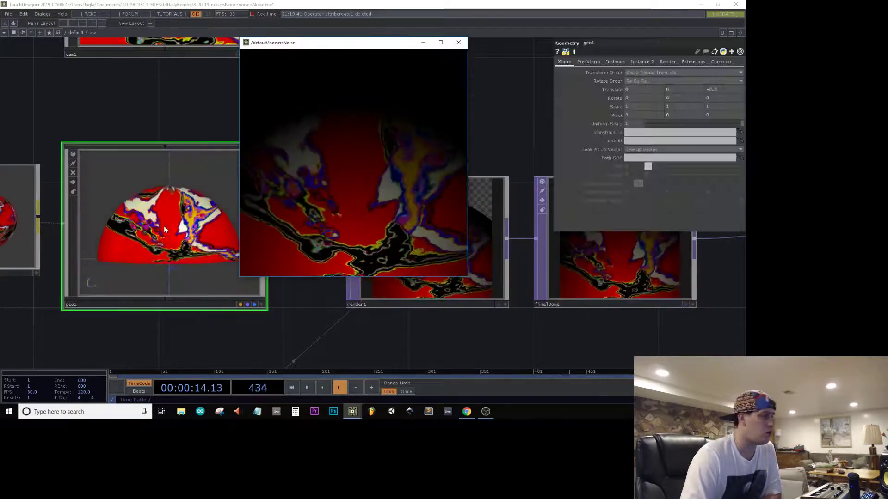
{"action": "scroll", "coordinate": [163, 225], "scroll_direction": "down", "scroll_amount": 3}
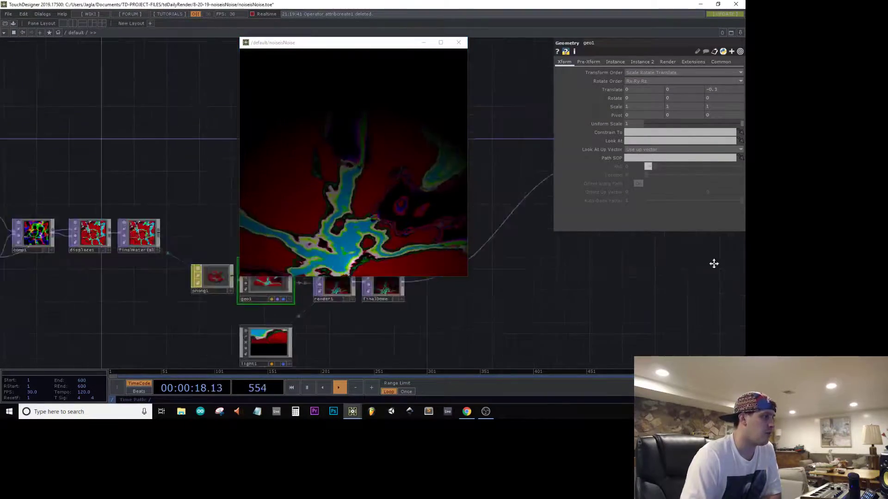
Move the noiseisNoise viewer window clear of the operators and save the project
{"action": "left_click_drag", "start_coordinate": [714, 264], "coordinate": [724, 267]}
{"action": "mouse_move", "coordinate": [720, 87]}
{"action": "middle_mouse_down"}
{"action": "mouse_move", "coordinate": [739, 83]}
{"action": "mouse_move", "coordinate": [661, 82]}
{"action": "mouse_move", "coordinate": [720, 80]}
{"action": "mouse_move", "coordinate": [708, 79]}
{"action": "middle_mouse_up"}
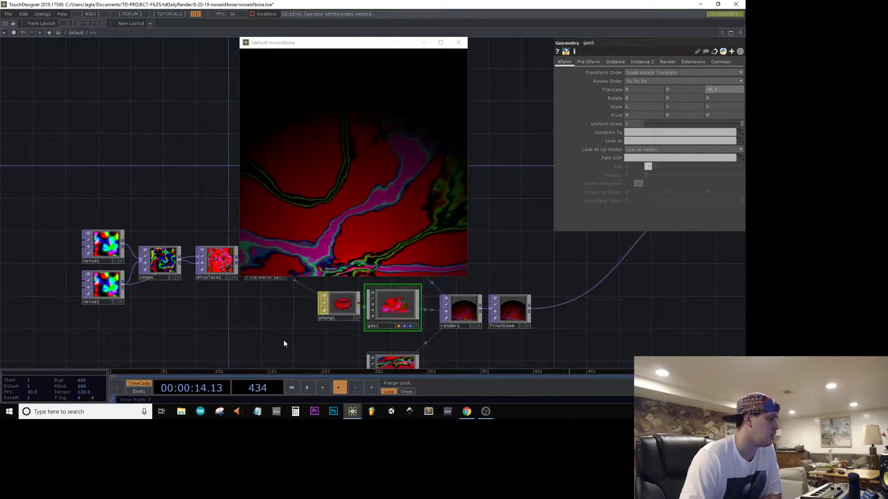
{"action": "left_click_drag", "start_coordinate": [569, 284], "coordinate": [552, 125]}
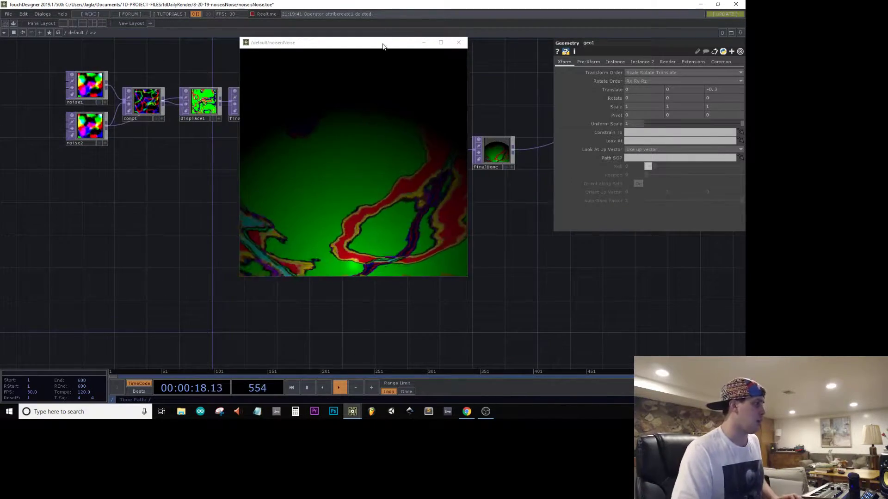
{"action": "left_click_drag", "start_coordinate": [384, 44], "coordinate": [653, 57]}
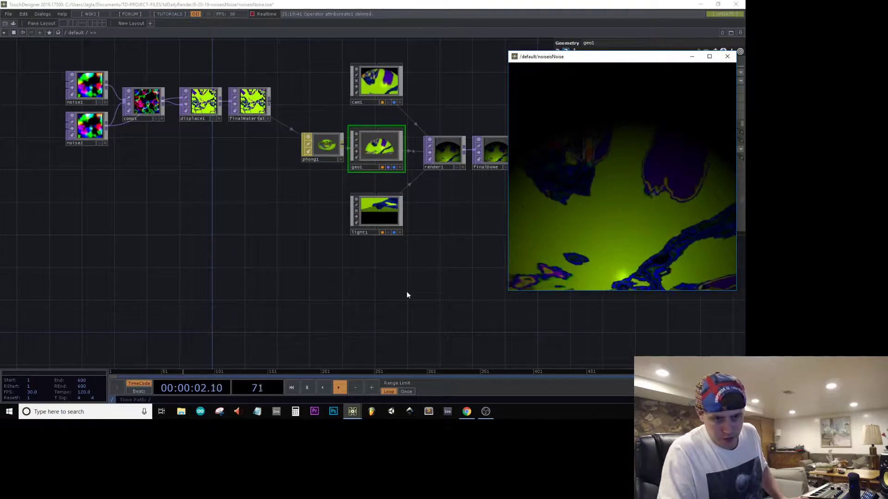
{"action": "left_click_drag", "start_coordinate": [396, 270], "coordinate": [349, 280]}
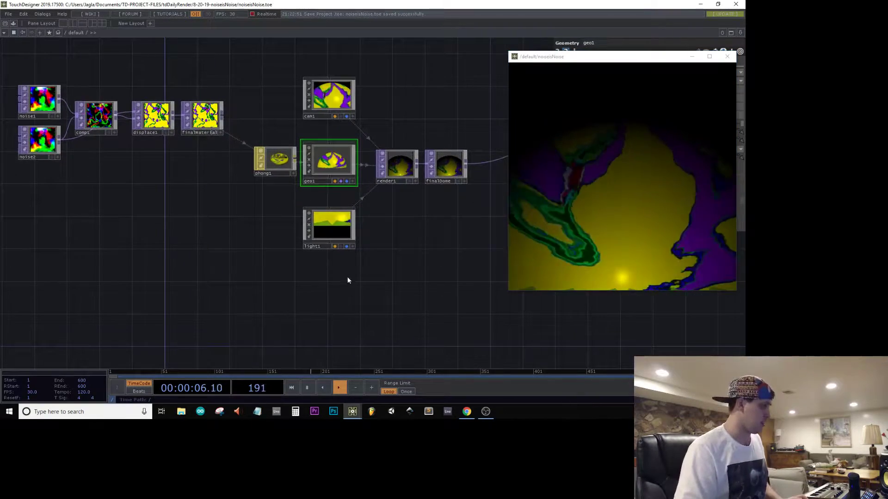
{"action": "left_click", "coordinate": [331, 231]}
{"action": "key", "text": "ctrl+s"}
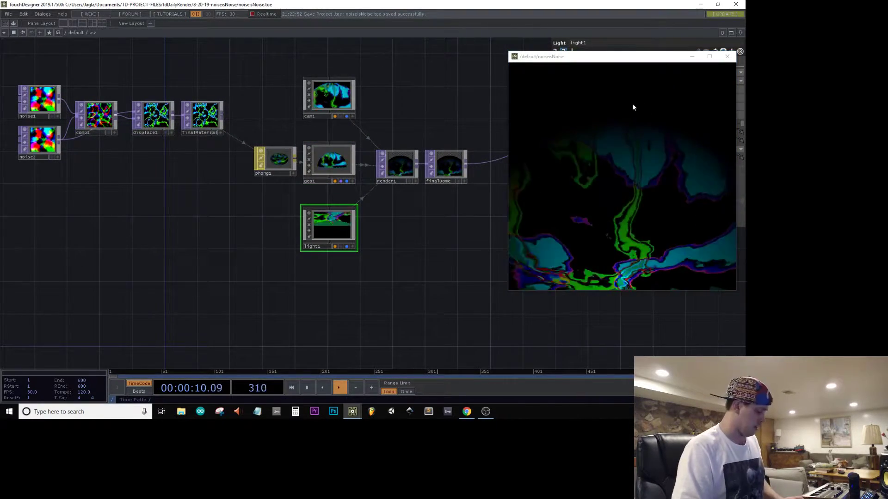
Switch the noiseisNoise viewer to monochrome display and close the viewer window
{"action": "key", "text": "m"}
{"action": "left_click_drag", "start_coordinate": [363, 237], "coordinate": [293, 235]}
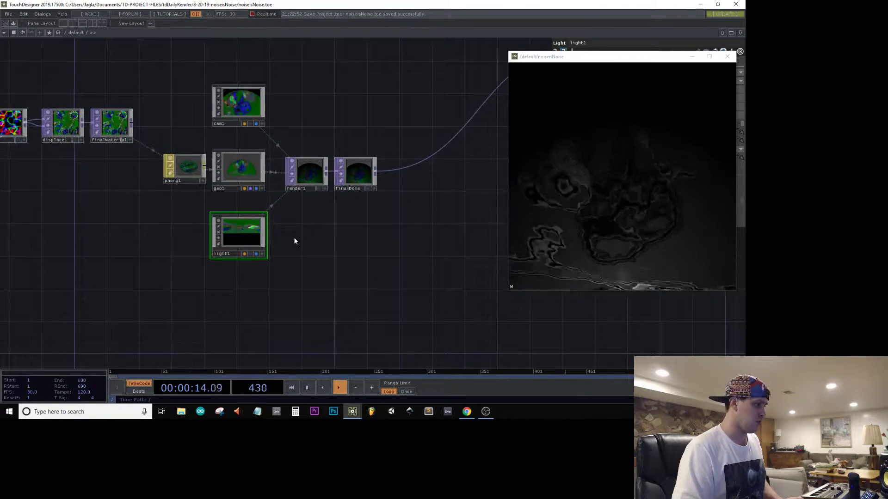
{"action": "left_click", "coordinate": [558, 246]}
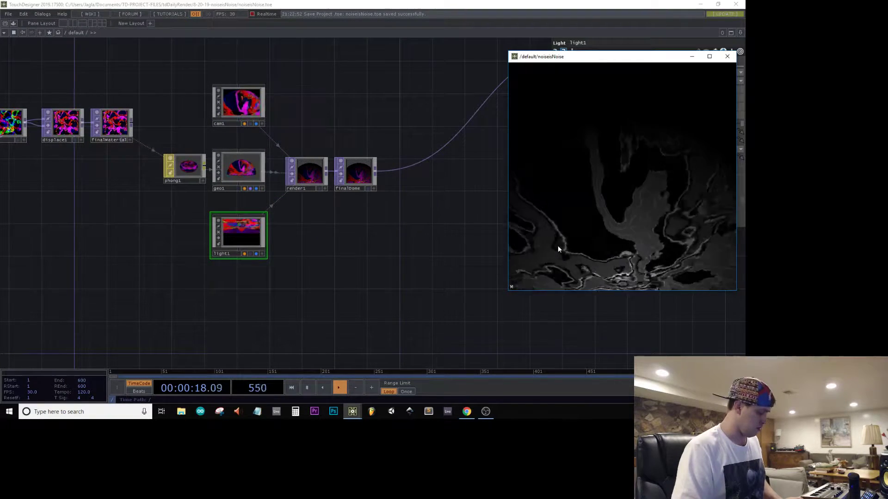
{"action": "left_click", "coordinate": [727, 56]}
Reopen the noiseisNoise viewer, maximize it and switch its display back to colour
{"action": "left_click_drag", "start_coordinate": [447, 162], "coordinate": [257, 237]}
{"action": "right_click", "coordinate": [411, 128]}
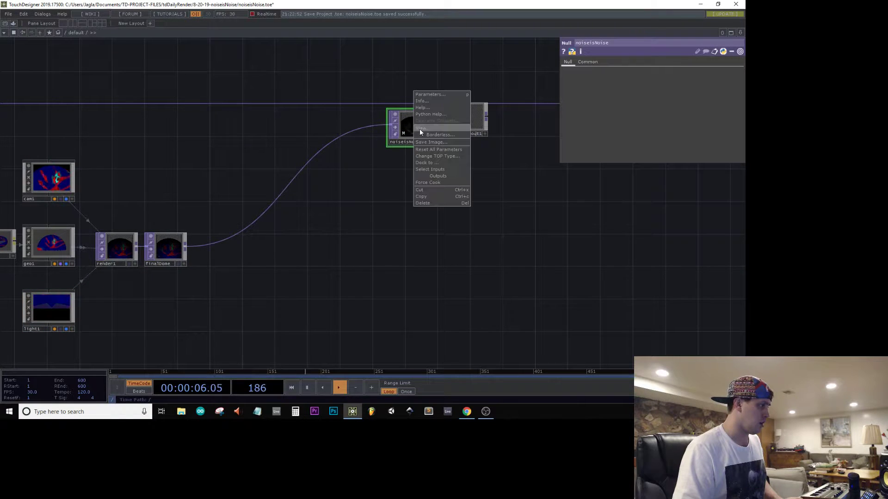
{"action": "left_click", "coordinate": [426, 127]}
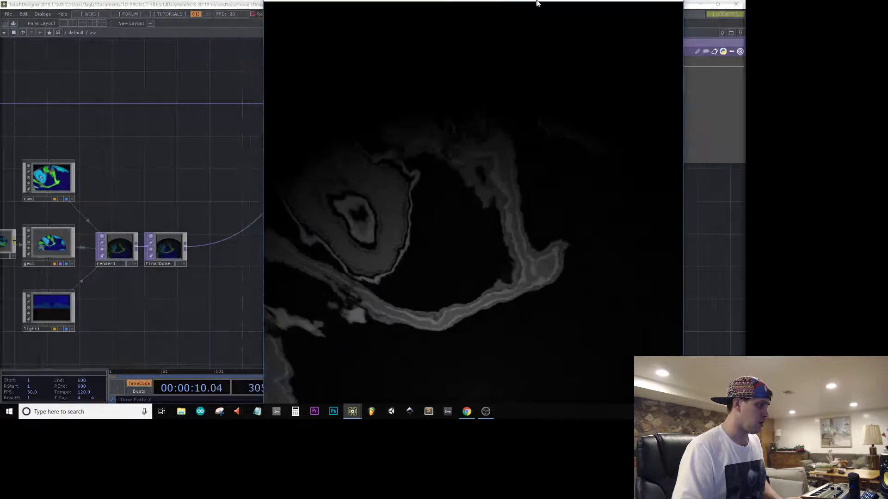
{"action": "double_click", "coordinate": [488, 9]}
{"action": "right_click", "coordinate": [440, 129]}
{"action": "left_click", "coordinate": [459, 177]}
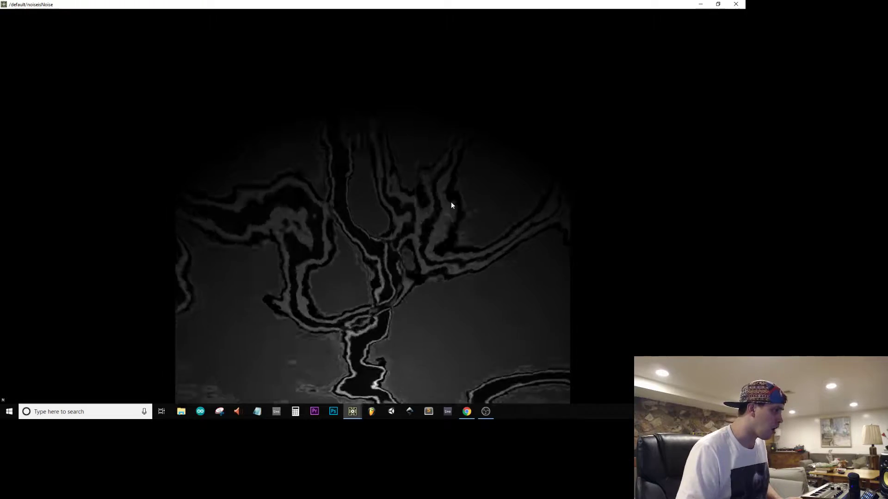
{"action": "right_click", "coordinate": [450, 204]}
{"action": "left_click", "coordinate": [470, 212]}
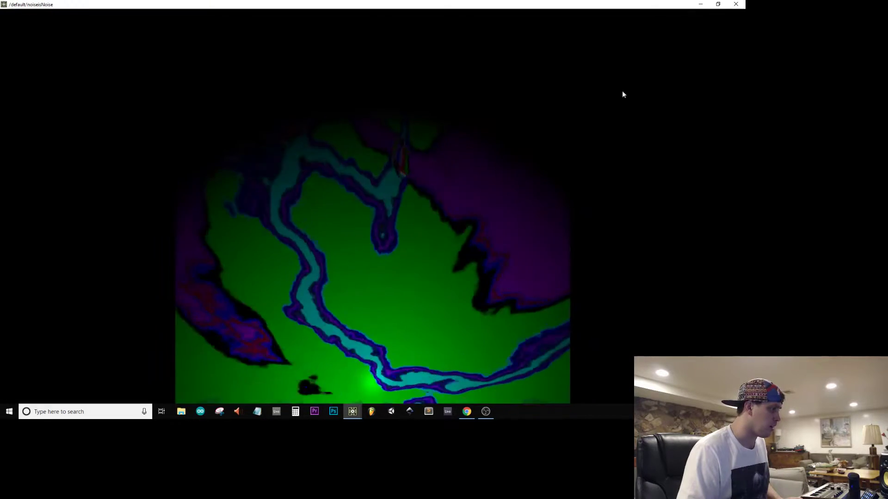
Reopen noiseisNoise in a restored-size viewer window and shrink it to uncover the network
{"action": "left_click", "coordinate": [736, 4]}
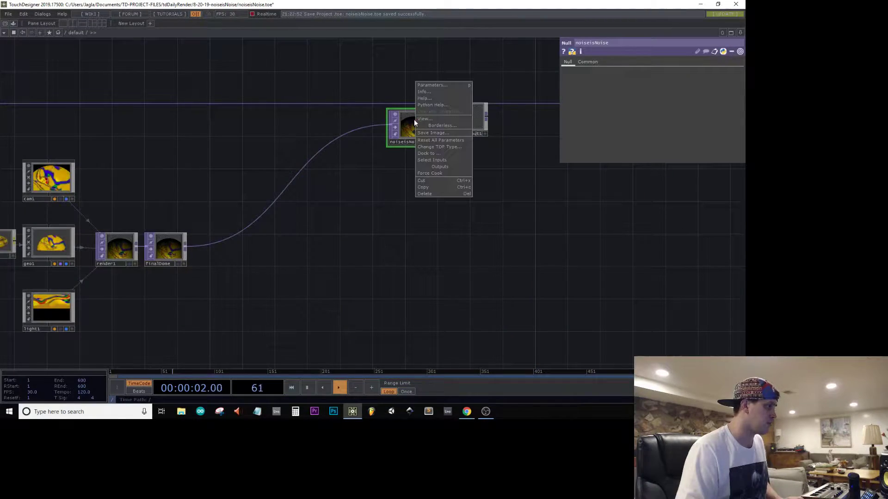
{"action": "left_click", "coordinate": [421, 119]}
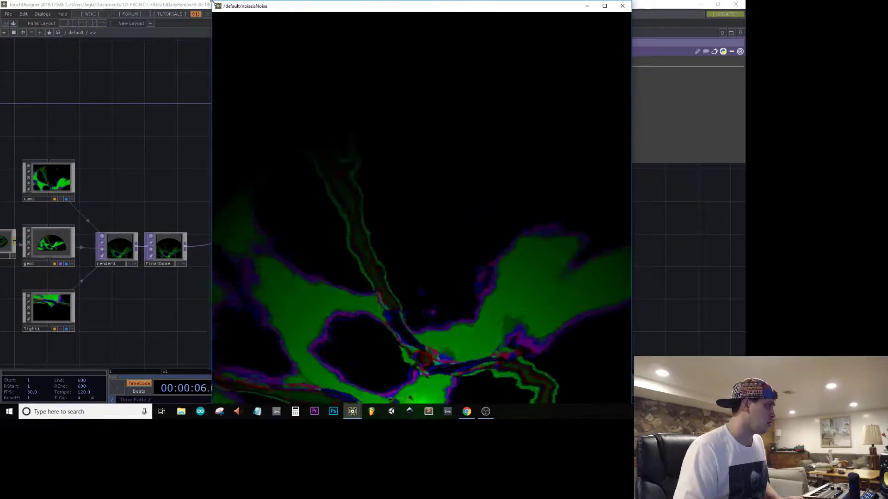
{"action": "left_click_drag", "start_coordinate": [213, 2], "coordinate": [393, 182]}
{"action": "left_click_drag", "start_coordinate": [303, 210], "coordinate": [384, 71]}
Duplicate light1 and place the copy directly below it
{"action": "left_click", "coordinate": [116, 174]}
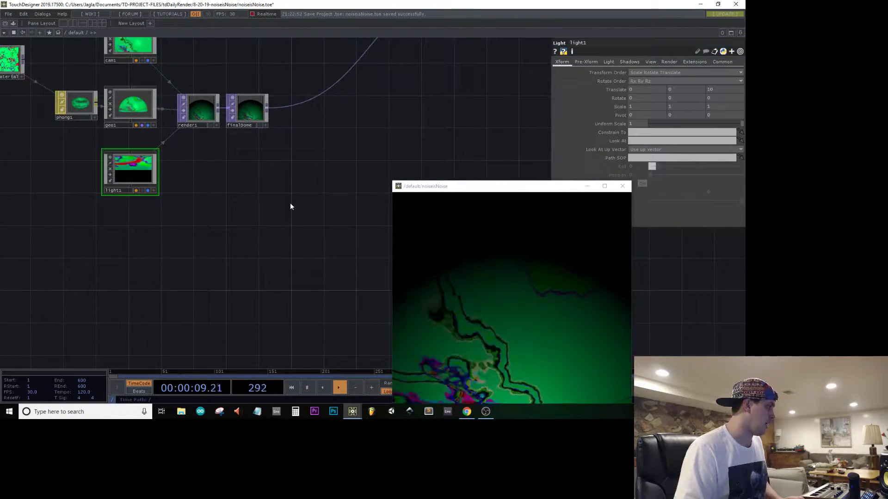
{"action": "key", "text": "ctrl+c"}
{"action": "key", "text": "ctrl+v"}
{"action": "left_click_drag", "start_coordinate": [263, 216], "coordinate": [248, 107]}
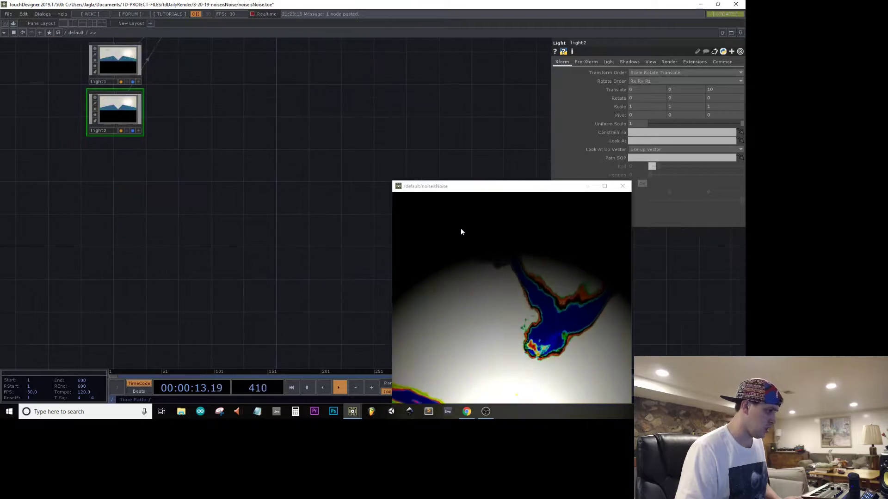
Move the viewer window up and set light2's Z translation to -10, then to -5
{"action": "left_click_drag", "start_coordinate": [495, 188], "coordinate": [496, 82]}
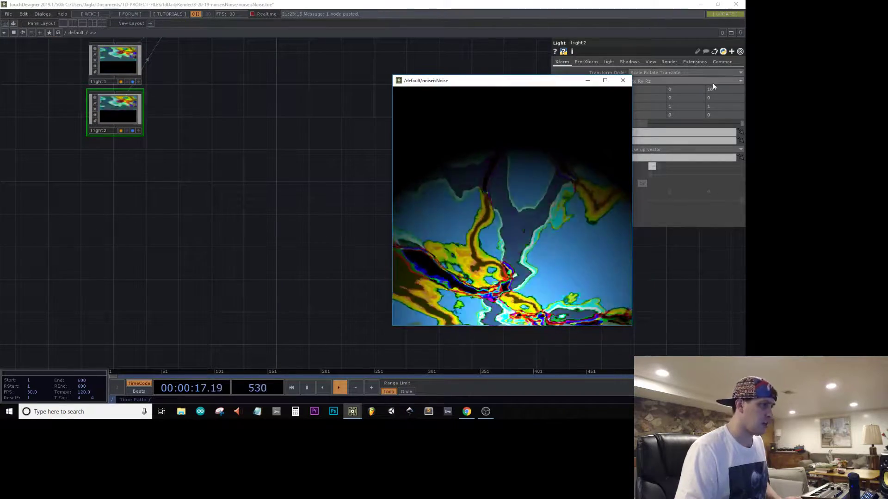
{"action": "left_click_drag", "start_coordinate": [713, 89], "coordinate": [692, 92]}
{"action": "type", "text": "-10"}
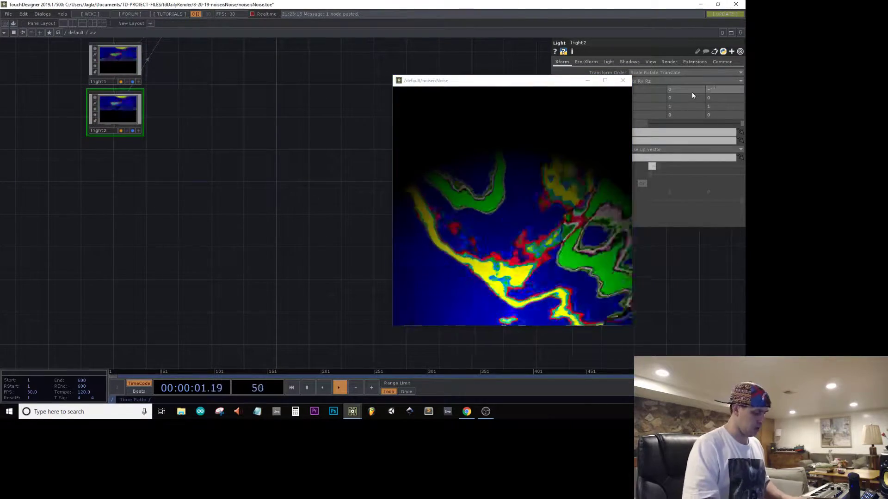
{"action": "key", "text": "Return"}
{"action": "left_click_drag", "start_coordinate": [718, 90], "coordinate": [681, 87]}
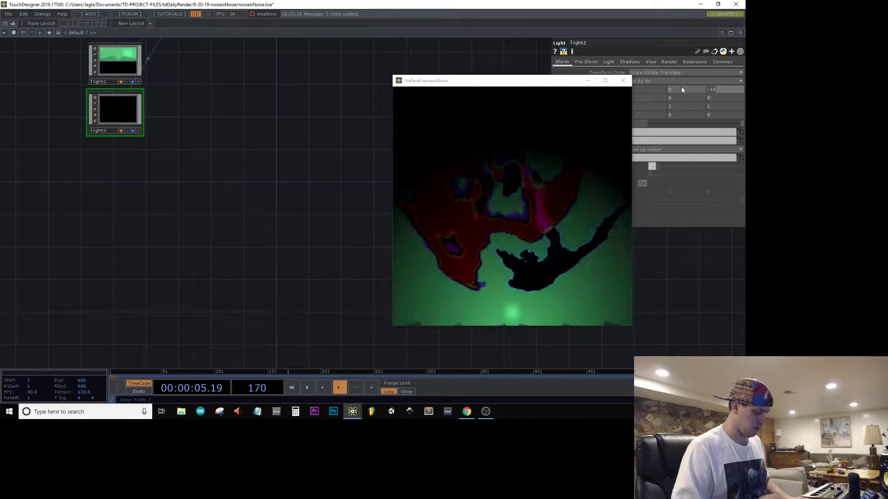
{"action": "type", "text": "-5"}
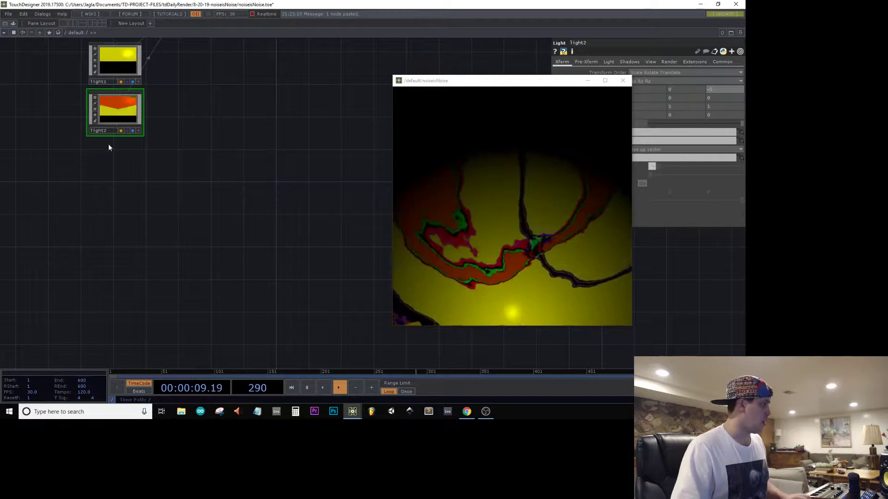
Paste another light below light2 and set its Z translation to 5, then to 10
{"action": "key", "text": "ctrl+v"}
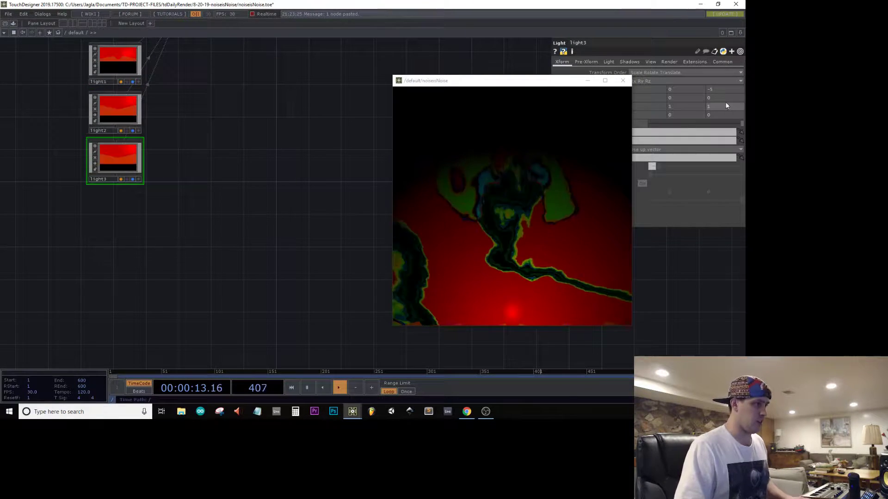
{"action": "type", "text": "5"}
{"action": "key", "text": "Return"}
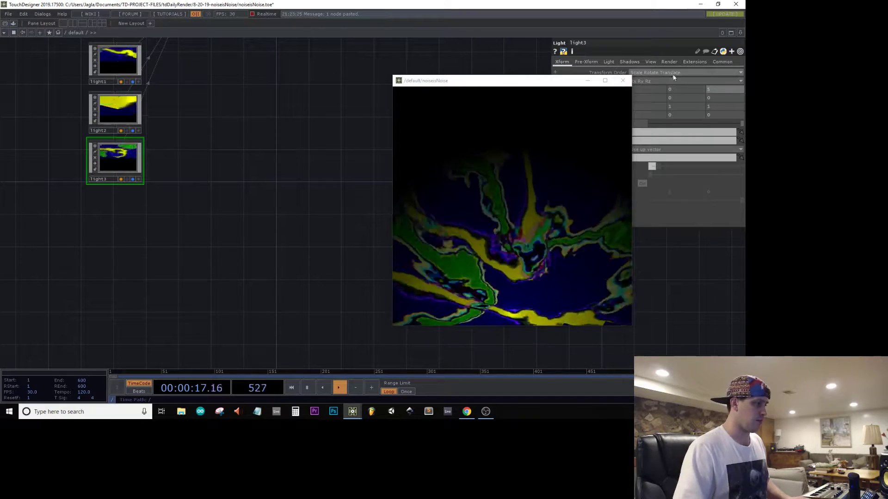
{"action": "type", "text": "10"}
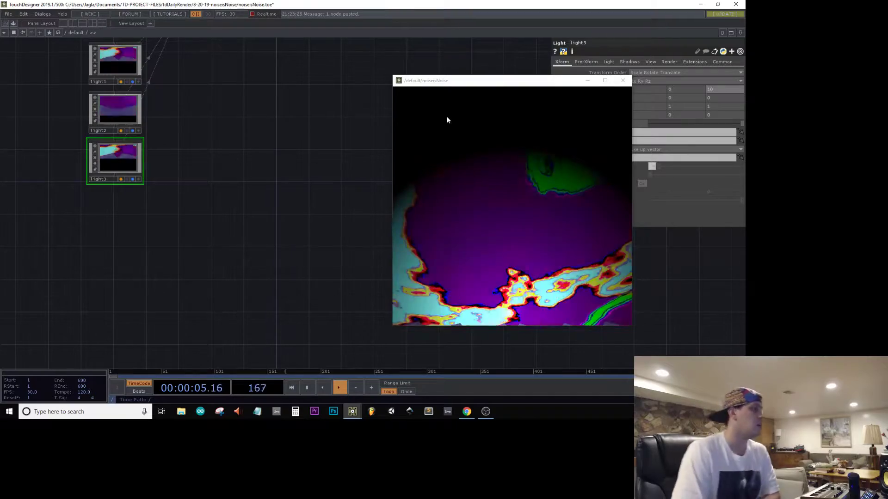
Move the viewer window aside and add a Noise TOP below the finalDome operator
{"action": "left_click_drag", "start_coordinate": [227, 238], "coordinate": [102, 342]}
{"action": "left_click_drag", "start_coordinate": [365, 92], "coordinate": [256, 213]}
{"action": "left_click_drag", "start_coordinate": [111, 246], "coordinate": [230, 261]}
{"action": "left_click_drag", "start_coordinate": [508, 82], "coordinate": [617, 88]}
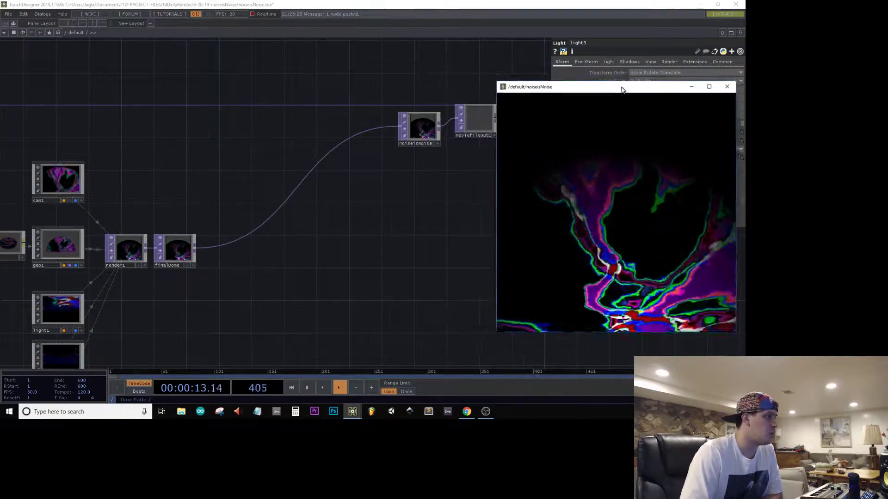
{"action": "left_click_drag", "start_coordinate": [360, 238], "coordinate": [451, 185]}
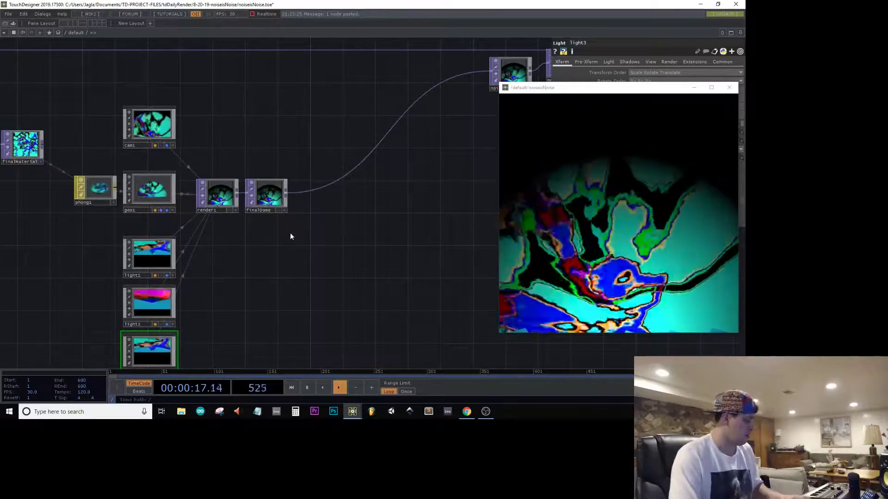
{"action": "key", "text": "Tab"}
{"action": "type", "text": "noise"}
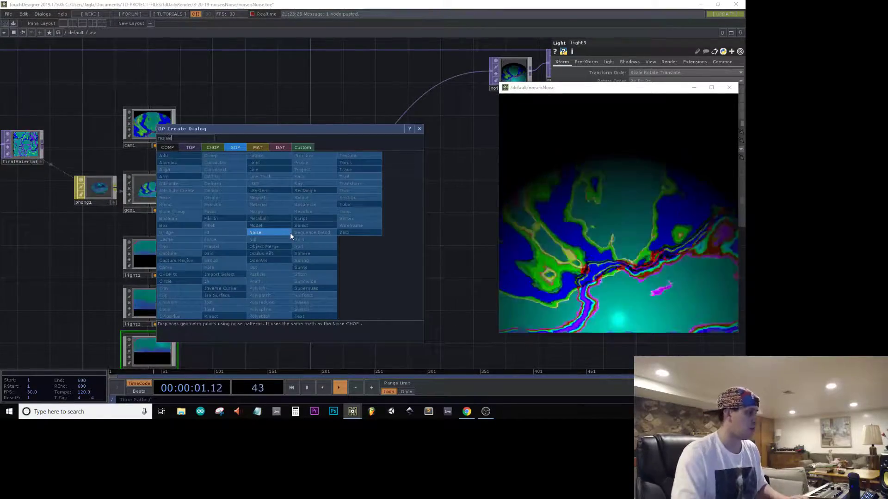
{"action": "left_click", "coordinate": [190, 148]}
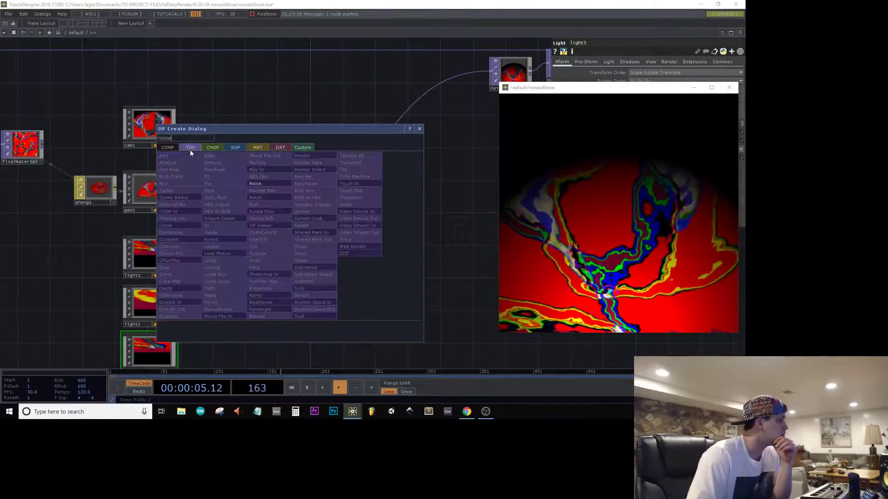
{"action": "left_click", "coordinate": [280, 184]}
{"action": "left_click", "coordinate": [298, 270]}
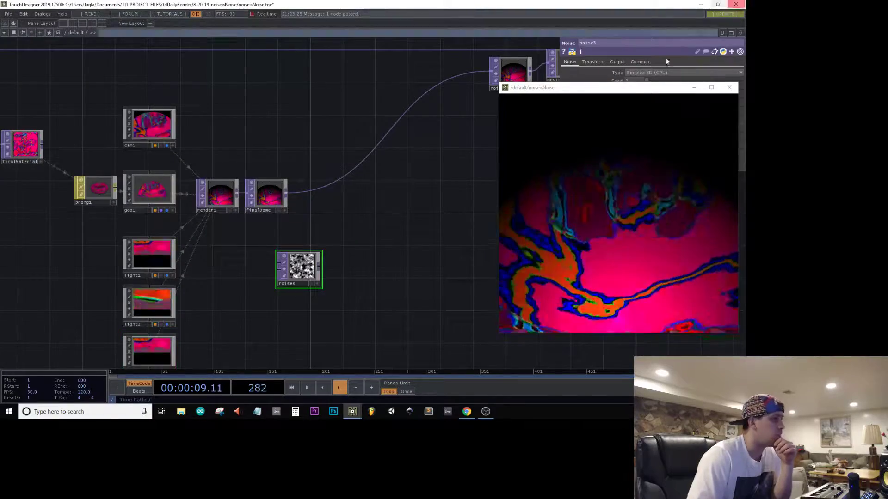
Move the viewer off the parameters and enter 1080 for the new Noise TOP's resolution
{"action": "left_click", "coordinate": [647, 62]}
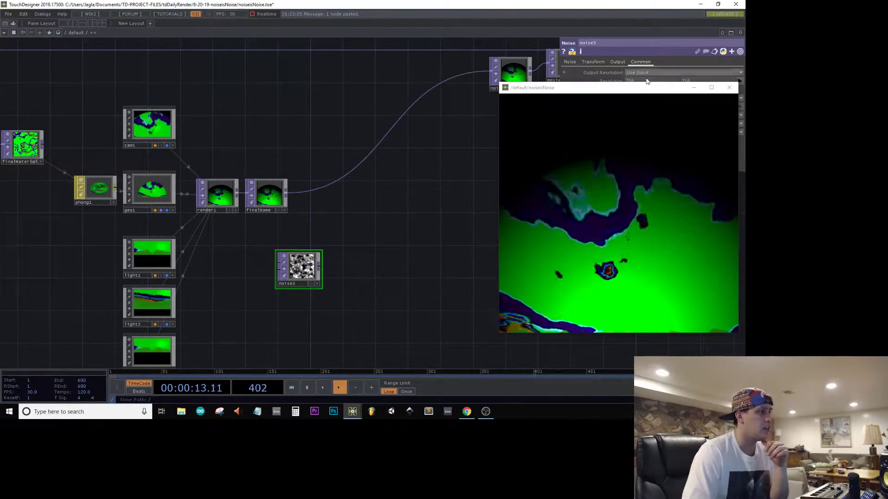
{"action": "left_click_drag", "start_coordinate": [641, 91], "coordinate": [622, 128]}
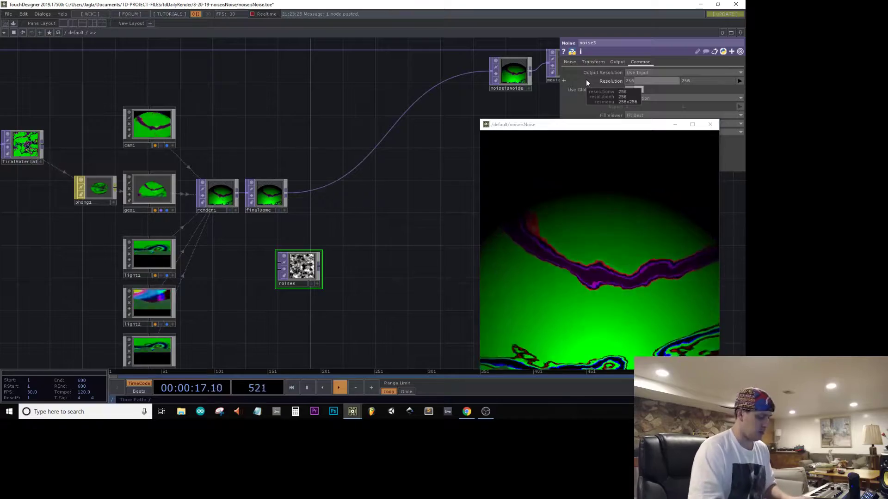
{"action": "type", "text": "1080"}
{"action": "key", "text": "Return"}
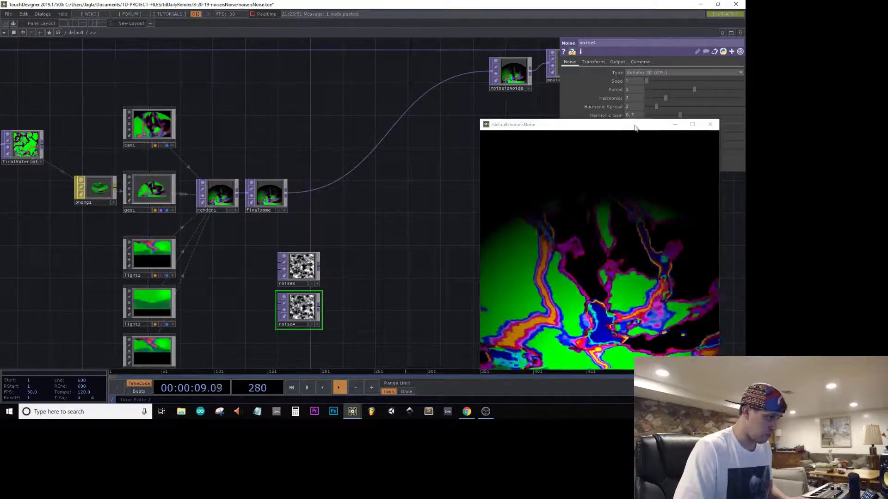
Move the viewer off the parameters, add a Composite TOP beside noise3 and noise4, and wire both noises into it
{"action": "left_click_drag", "start_coordinate": [627, 131], "coordinate": [633, 171]}
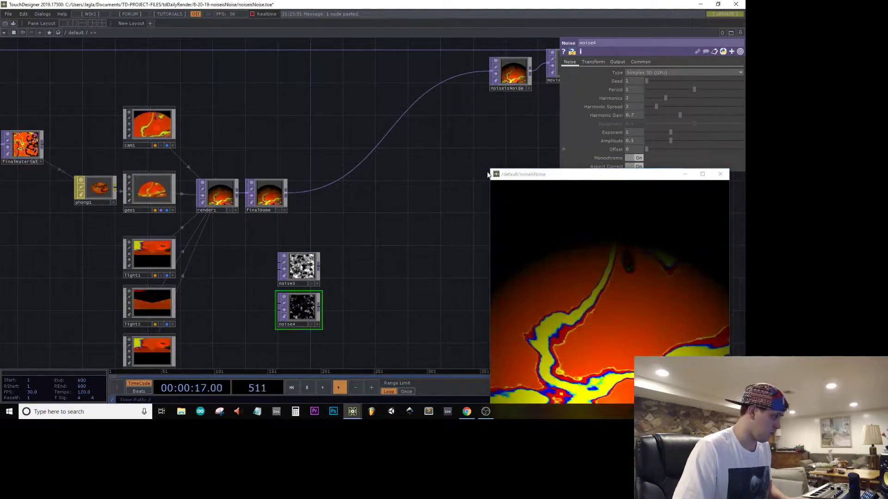
{"action": "key", "text": "Tab"}
{"action": "type", "text": "comp"}
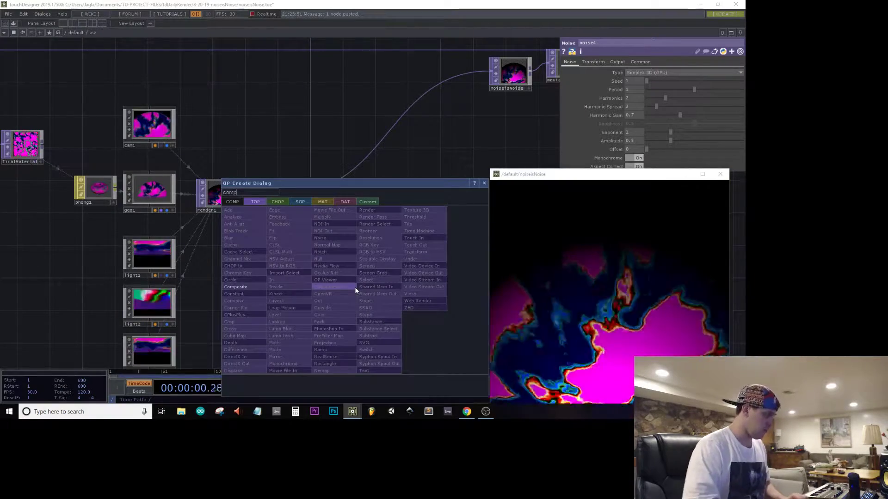
{"action": "key", "text": "Return"}
{"action": "left_click", "coordinate": [363, 285]}
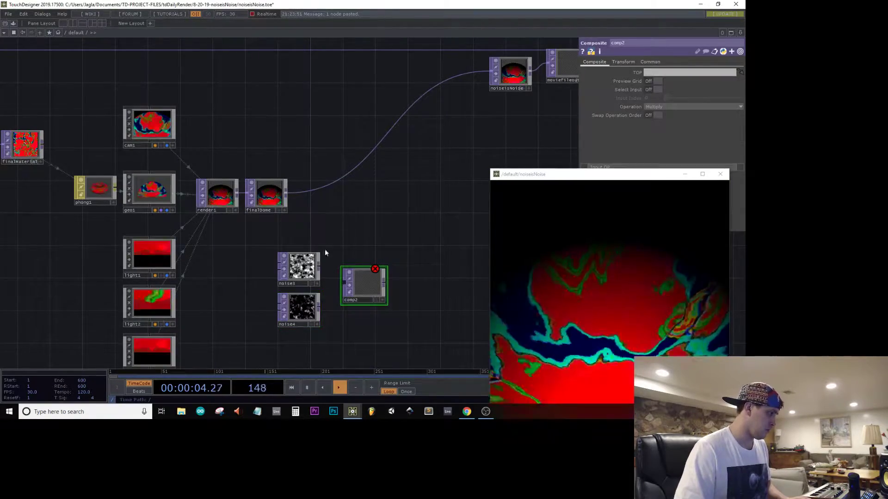
{"action": "left_click", "coordinate": [301, 284]}
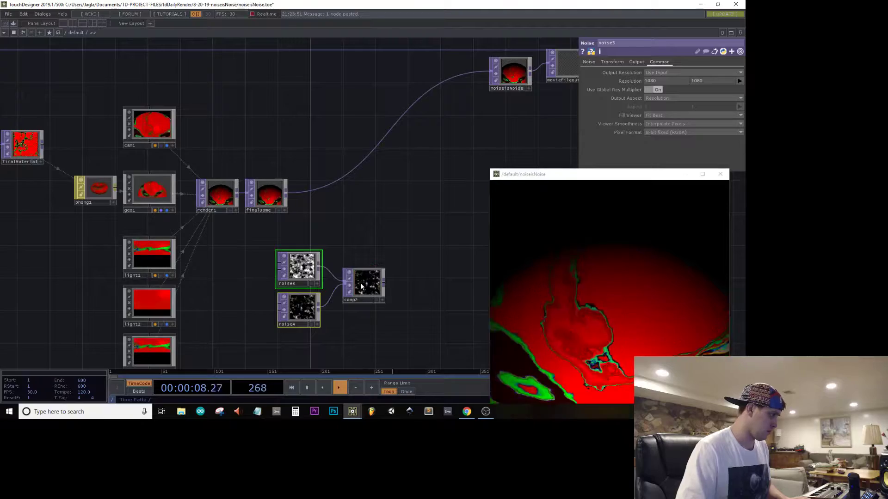
Lower the period of noise3 and noise4 together to about 0.22
{"action": "left_click", "coordinate": [362, 283]}
{"action": "scroll", "coordinate": [361, 284], "scroll_direction": "up", "scroll_amount": 6}
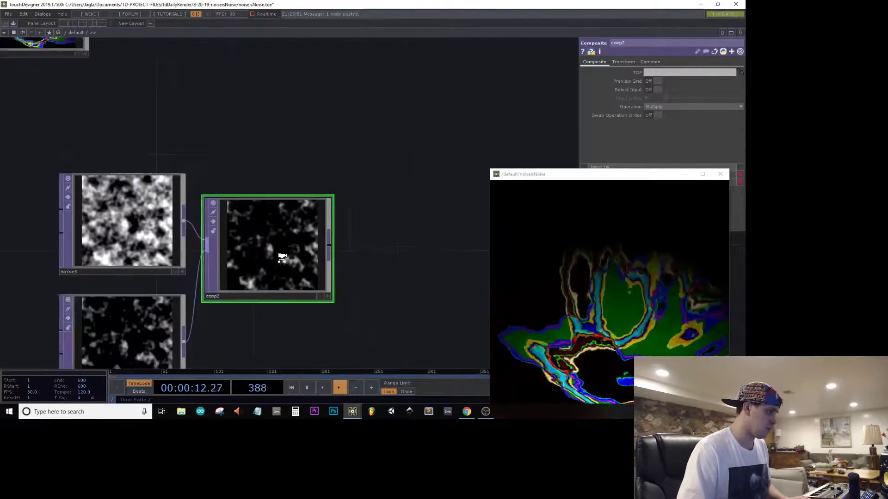
{"action": "left_click_drag", "start_coordinate": [123, 134], "coordinate": [140, 405]}
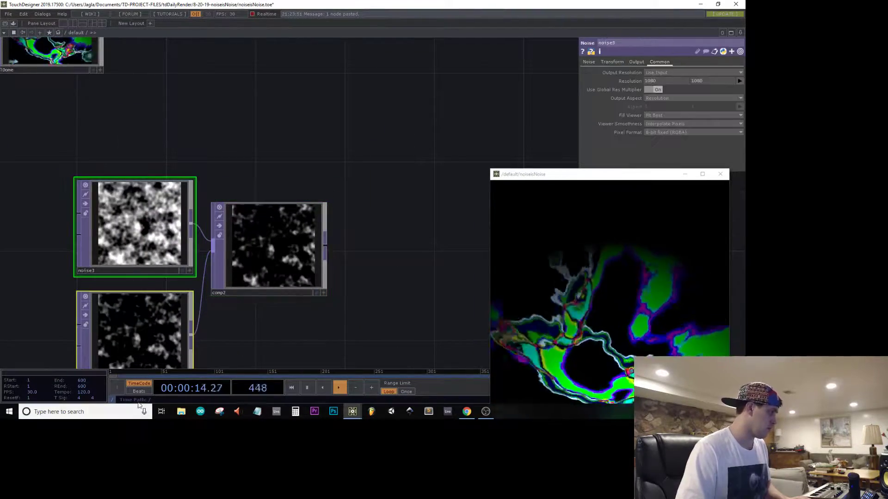
{"action": "left_click", "coordinate": [589, 62]}
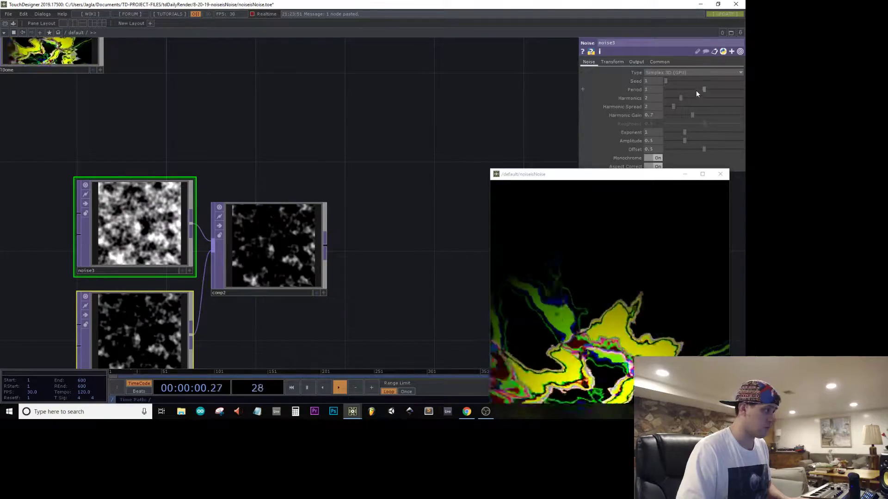
{"action": "left_click_drag", "start_coordinate": [695, 90], "coordinate": [675, 90]}
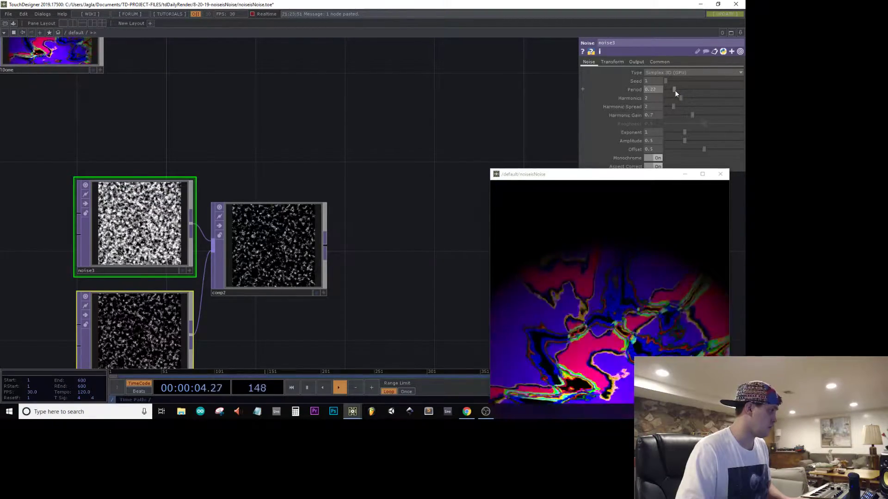
Move comp2 farther from the two noises and set its operation to Chroma Difference
{"action": "scroll", "coordinate": [264, 232], "scroll_direction": "down", "scroll_amount": 3}
{"action": "left_click_drag", "start_coordinate": [263, 232], "coordinate": [308, 222]}
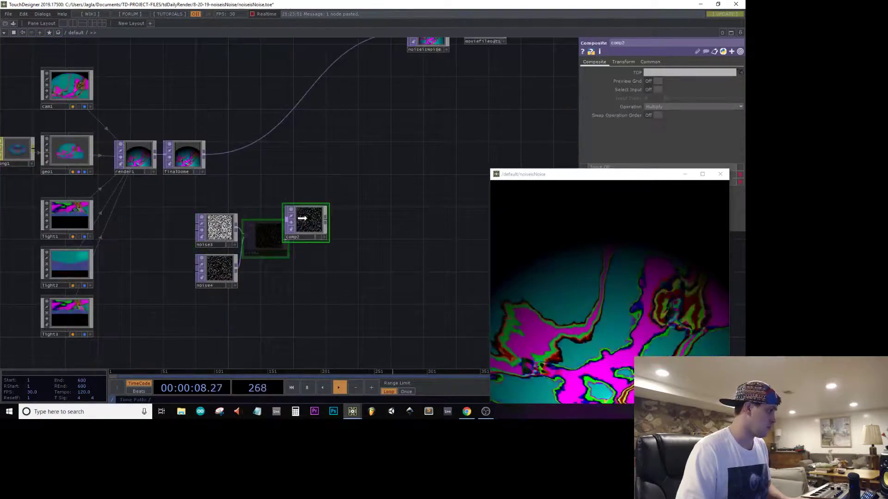
{"action": "left_click", "coordinate": [667, 107]}
{"action": "left_click", "coordinate": [662, 156]}
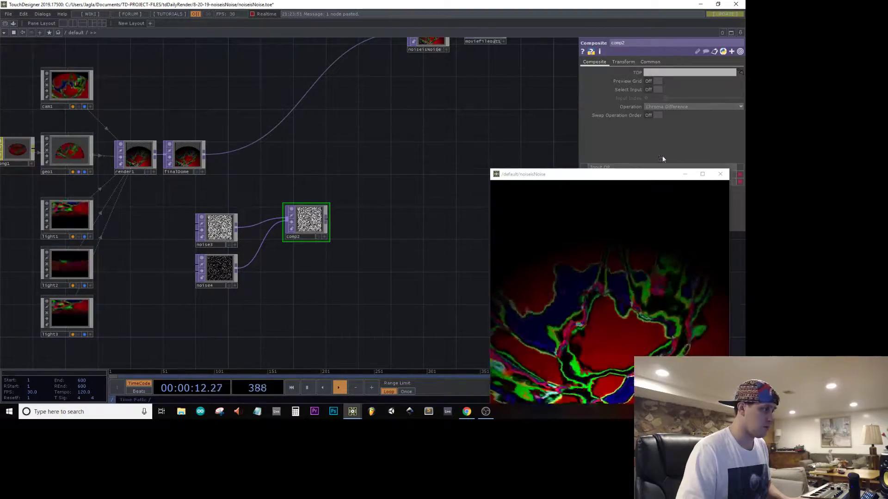
{"action": "scroll", "coordinate": [216, 247], "scroll_direction": "up", "scroll_amount": 2}
{"action": "scroll", "coordinate": [305, 206], "scroll_direction": "up", "scroll_amount": 5}
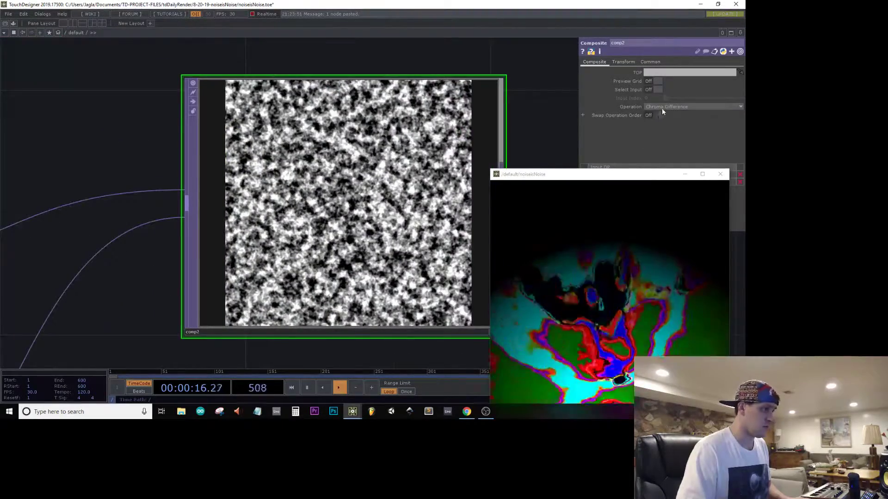
Try Brightest as comp2's operation, settle on Inverse, and move the viewer window clear of the parameters and comp2
{"action": "left_click", "coordinate": [662, 107]}
{"action": "left_click", "coordinate": [655, 134]}
{"action": "left_click", "coordinate": [653, 107]}
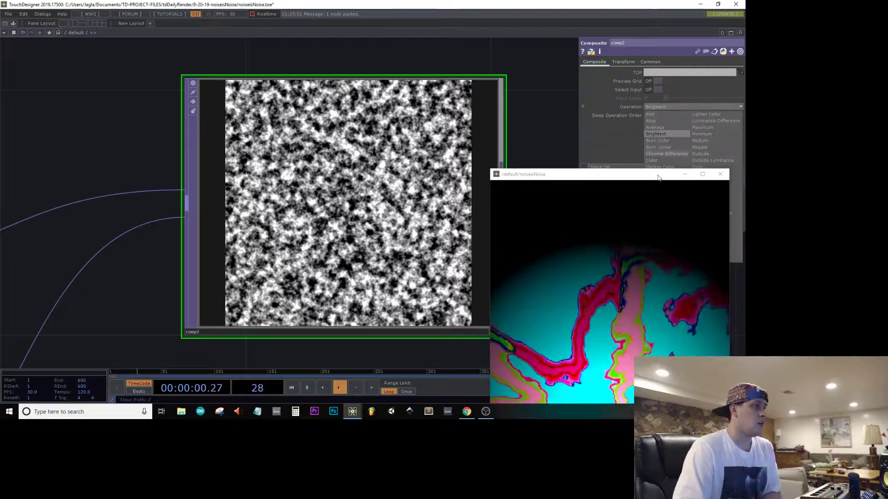
{"action": "left_click_drag", "start_coordinate": [659, 178], "coordinate": [507, 184]}
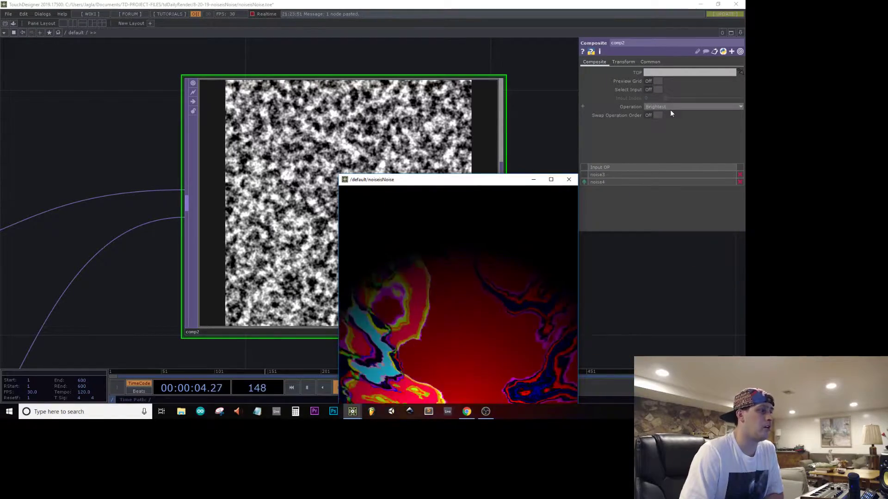
{"action": "left_click", "coordinate": [670, 109]}
{"action": "left_click", "coordinate": [662, 250]}
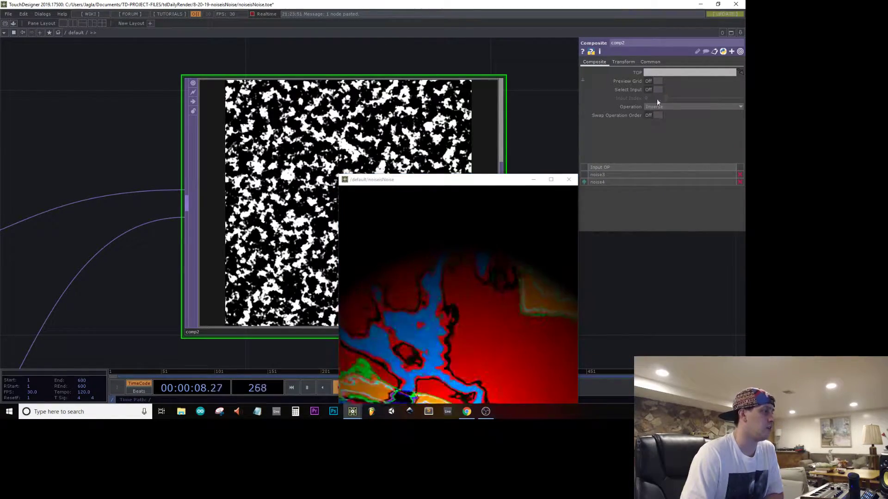
{"action": "left_click", "coordinate": [496, 184]}
{"action": "left_click_drag", "start_coordinate": [499, 185], "coordinate": [601, 176]}
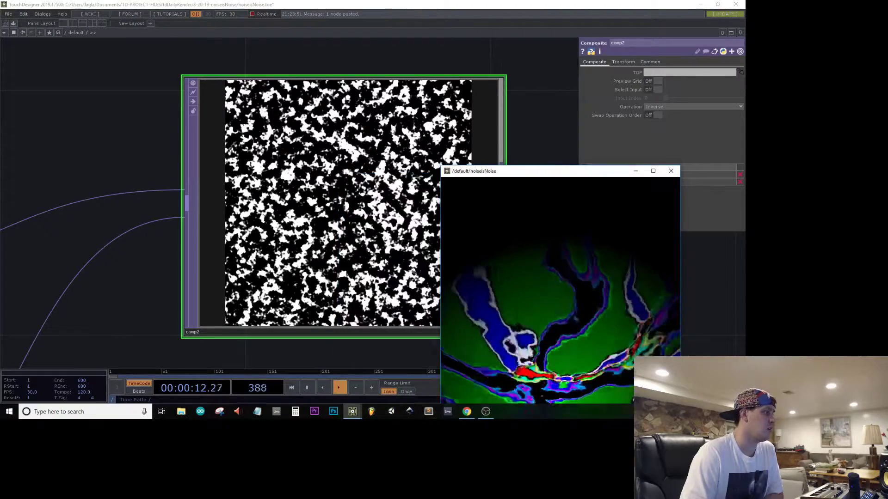
Set noise3's offset to 0 and raise its exponent to the slider's maximum
{"action": "scroll", "coordinate": [165, 210], "scroll_direction": "down", "scroll_amount": 8}
{"action": "left_click", "coordinate": [51, 227]}
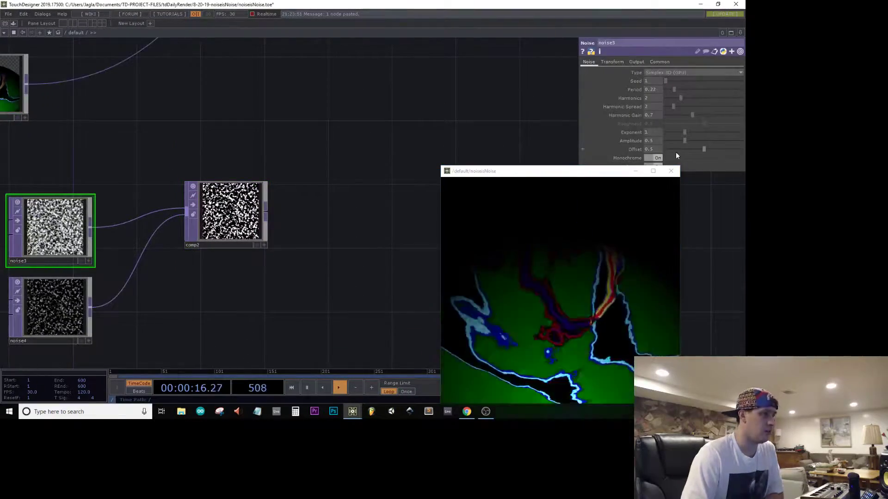
{"action": "left_click_drag", "start_coordinate": [687, 149], "coordinate": [555, 157]}
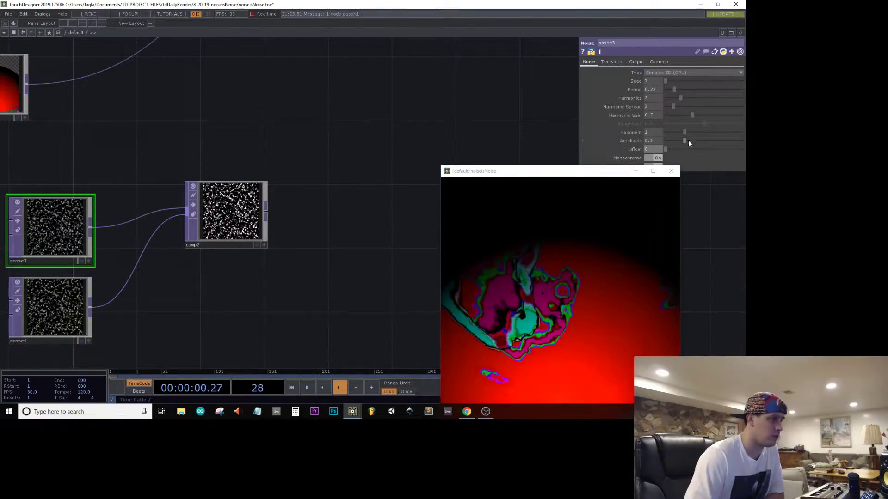
{"action": "left_click_drag", "start_coordinate": [684, 132], "coordinate": [742, 133]}
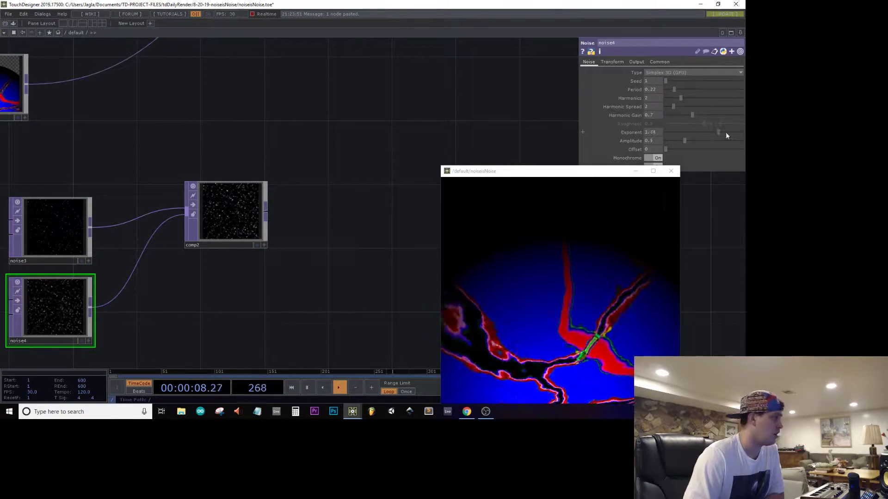
Set noise4's exponent to 4 and its period to 0.04
{"action": "left_click_drag", "start_coordinate": [731, 130], "coordinate": [746, 131]}
{"action": "scroll", "coordinate": [214, 209], "scroll_direction": "up", "scroll_amount": 10}
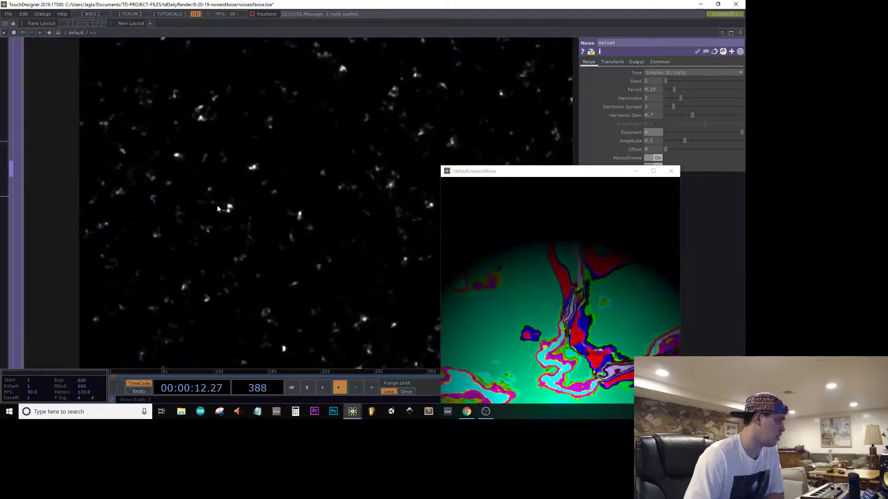
{"action": "scroll", "coordinate": [218, 204], "scroll_direction": "down", "scroll_amount": 10}
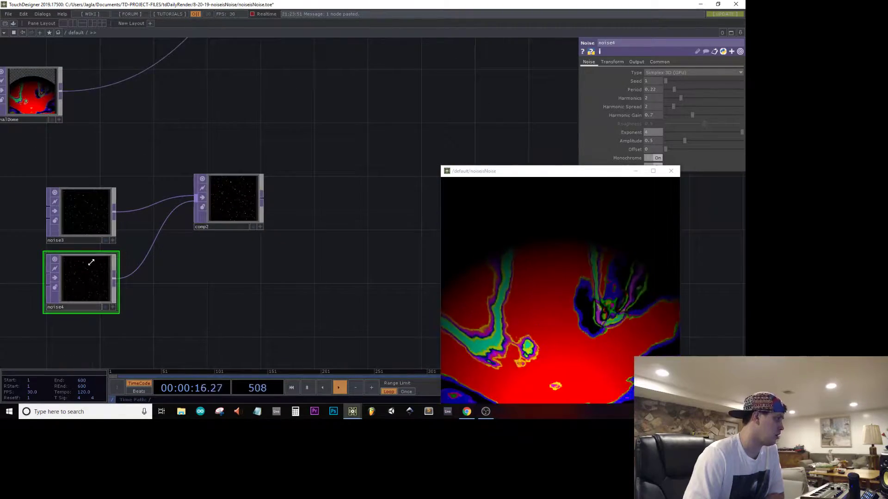
{"action": "left_click", "coordinate": [668, 90]}
{"action": "scroll", "coordinate": [298, 83], "scroll_direction": "up", "scroll_amount": 5}
{"action": "scroll", "coordinate": [305, 82], "scroll_direction": "down", "scroll_amount": 3}
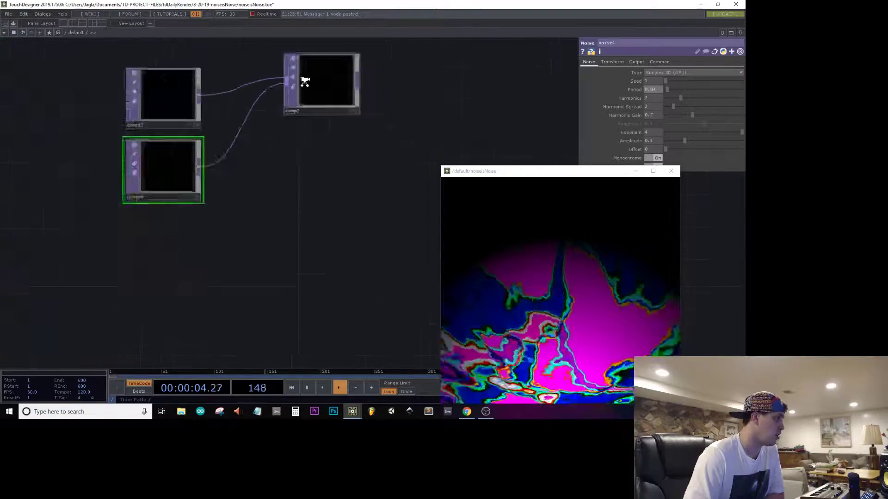
Move comp2 up above the level of the noises and examine its composited texture closely
{"action": "scroll", "coordinate": [304, 81], "scroll_direction": "down", "scroll_amount": 3}
{"action": "middle_click", "coordinate": [251, 232]}
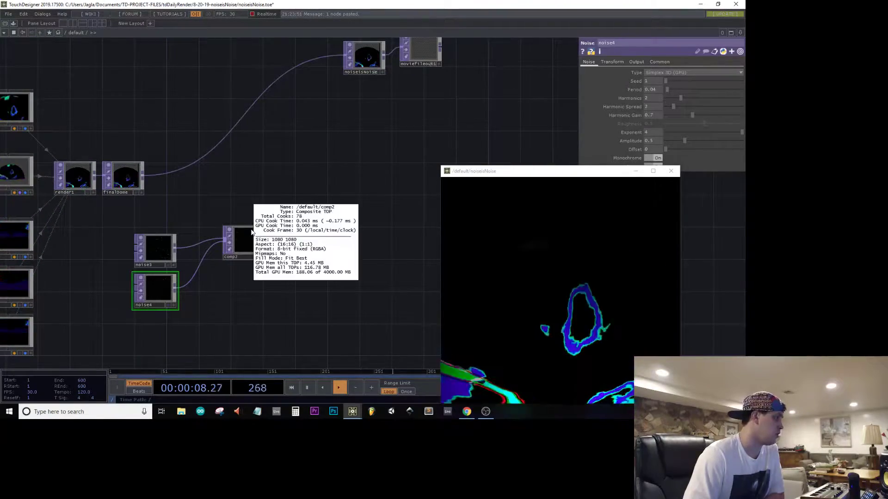
{"action": "left_click_drag", "start_coordinate": [248, 243], "coordinate": [226, 203]}
{"action": "scroll", "coordinate": [225, 203], "scroll_direction": "up", "scroll_amount": 3}
{"action": "scroll", "coordinate": [224, 204], "scroll_direction": "up", "scroll_amount": 3}
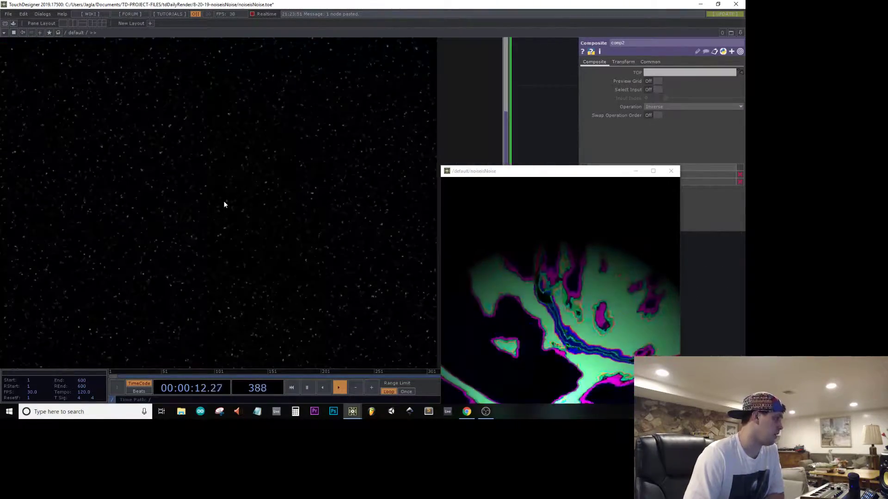
{"action": "scroll", "coordinate": [225, 204], "scroll_direction": "down", "scroll_amount": 10}
{"action": "scroll", "coordinate": [223, 208], "scroll_direction": "up", "scroll_amount": 8}
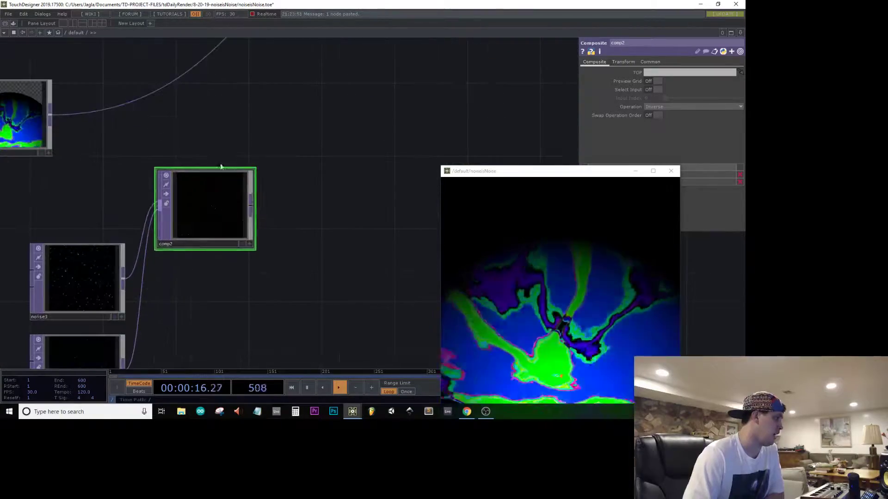
Insert an Over TOP on the wire between finalDome and noiseisNoise, and connect comp2 as its second input
{"action": "left_click_drag", "start_coordinate": [230, 140], "coordinate": [154, 296]}
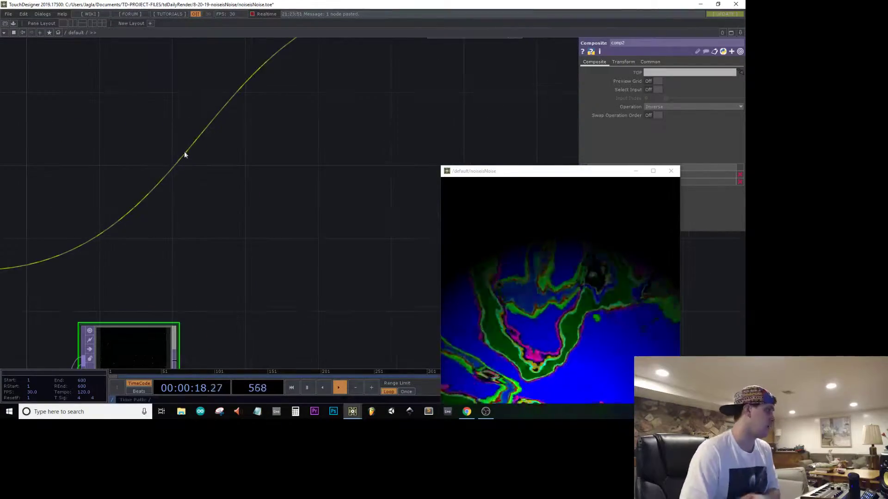
{"action": "right_click", "coordinate": [203, 134]}
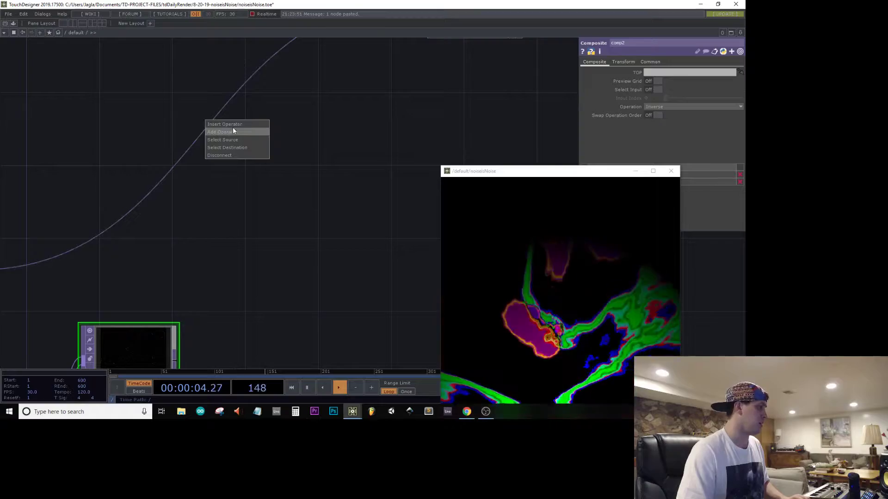
{"action": "left_click", "coordinate": [233, 132]}
{"action": "type", "text": "over"}
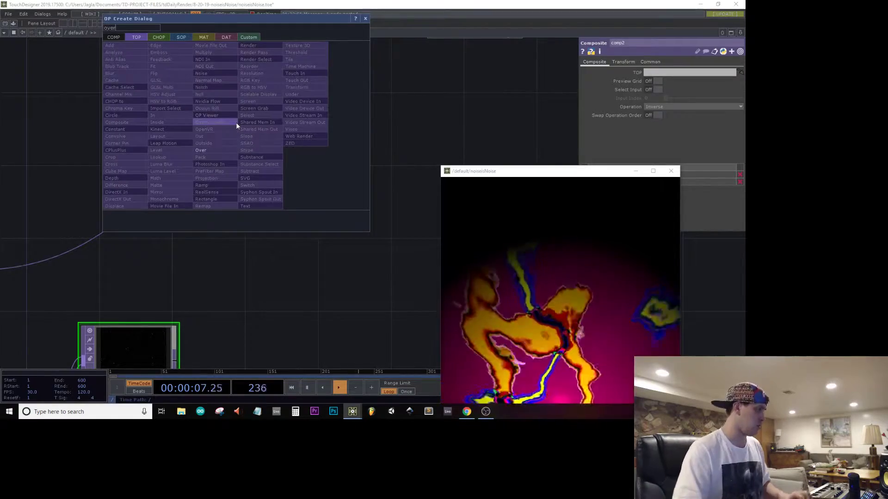
{"action": "left_click", "coordinate": [216, 150]}
{"action": "left_click", "coordinate": [257, 106]}
{"action": "left_click_drag", "start_coordinate": [240, 255], "coordinate": [346, 237]}
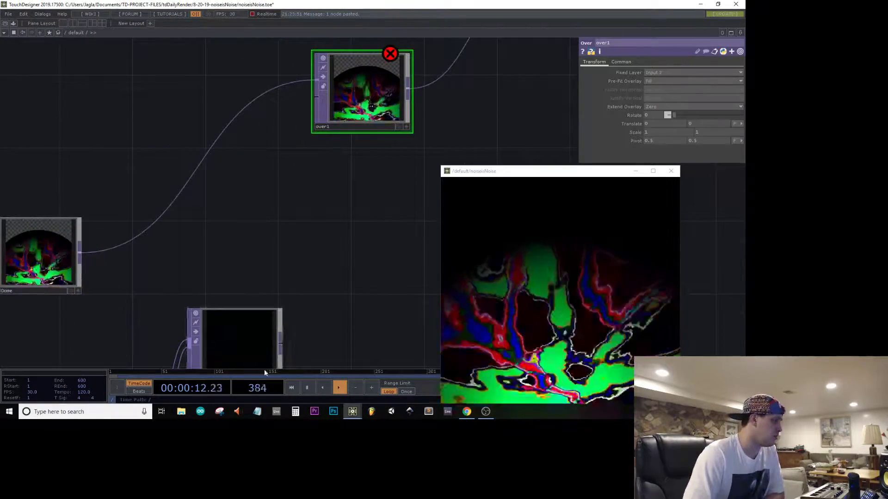
{"action": "left_click_drag", "start_coordinate": [287, 345], "coordinate": [293, 278]}
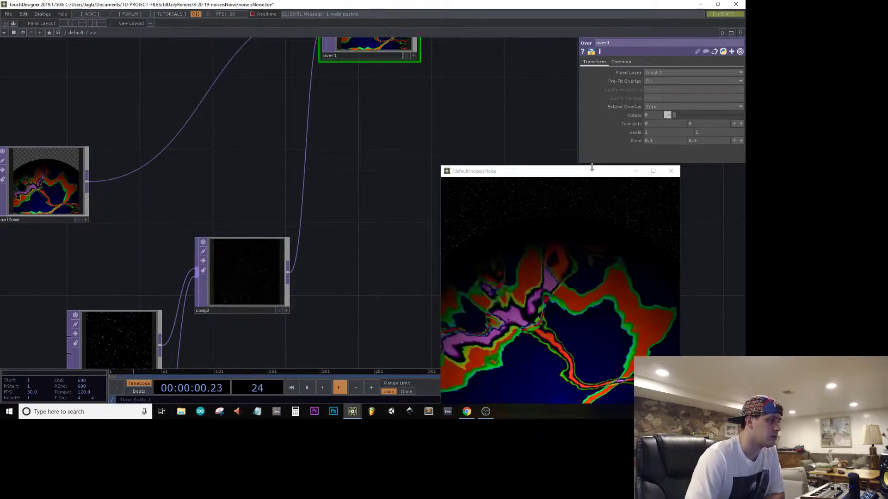
Move the viewer window clear of the parameters and set cam1's Z translation to 24.87
{"action": "left_click_drag", "start_coordinate": [592, 167], "coordinate": [566, 92]}
{"action": "left_click_drag", "start_coordinate": [316, 149], "coordinate": [456, 237]}
{"action": "left_click", "coordinate": [86, 124]}
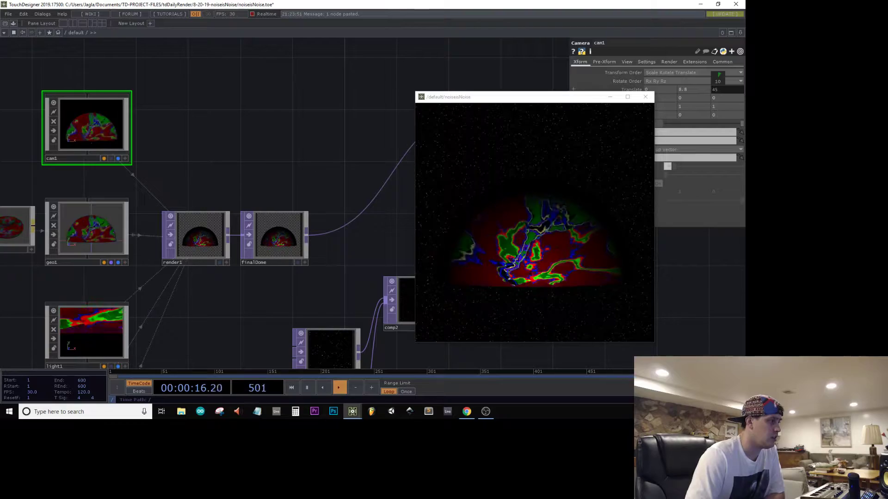
{"action": "mouse_move", "coordinate": [717, 89]}
{"action": "middle_mouse_down"}
{"action": "mouse_move", "coordinate": [717, 73]}
{"action": "mouse_move", "coordinate": [723, 98]}
{"action": "mouse_move", "coordinate": [760, 98]}
{"action": "mouse_move", "coordinate": [720, 89]}
{"action": "middle_mouse_up"}
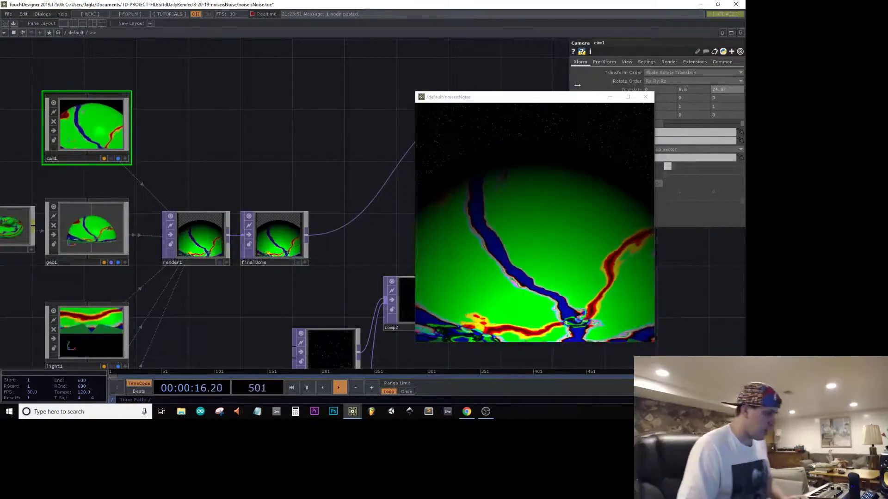
Line up moviefileout1 with noiseisNoise and change its output file name to noiseisNoise1 in the dailyRenders2019 folder
{"action": "left_click_drag", "start_coordinate": [540, 98], "coordinate": [234, 59]}
{"action": "left_click_drag", "start_coordinate": [557, 187], "coordinate": [412, 273]}
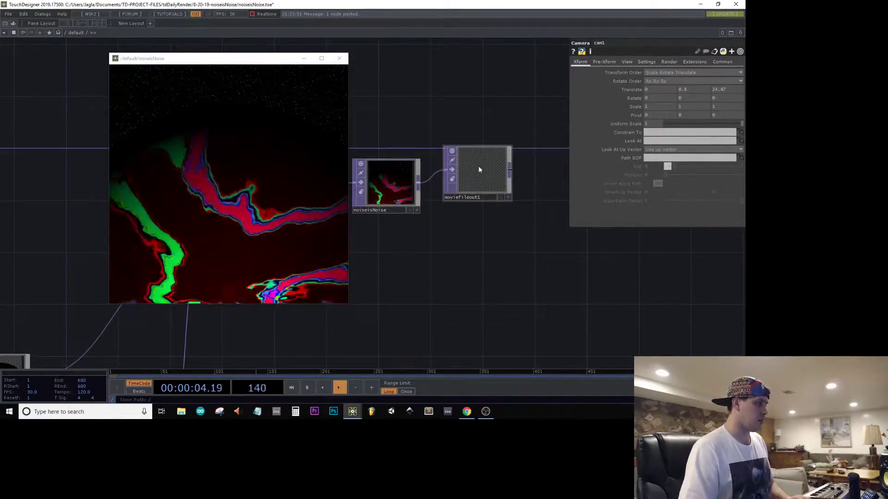
{"action": "left_click_drag", "start_coordinate": [479, 171], "coordinate": [480, 183]}
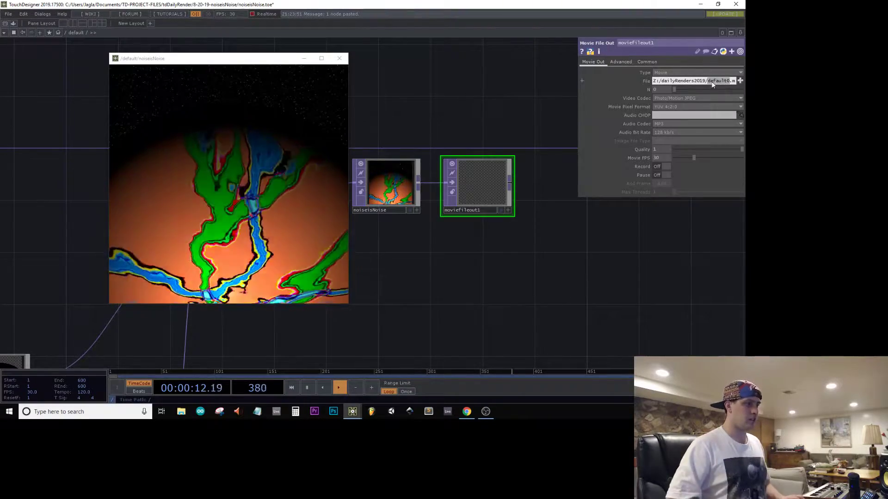
{"action": "type", "text": "noiseis"}
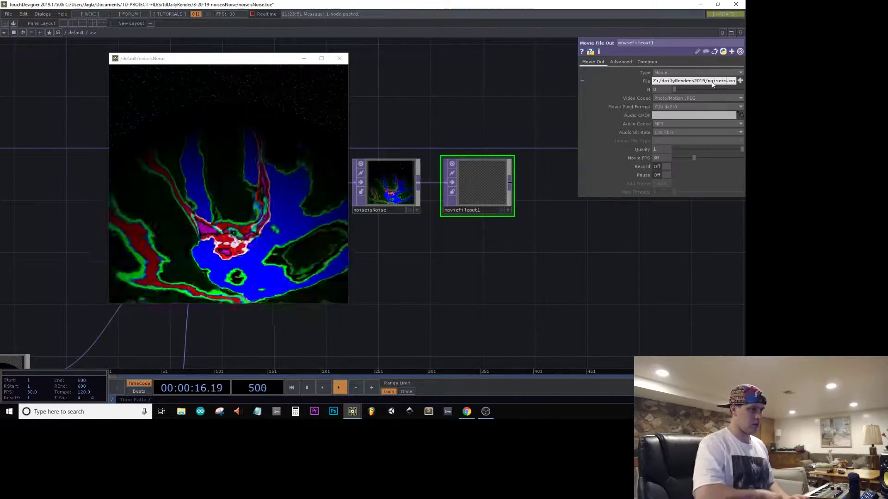
{"action": "type", "text": "Noi"}
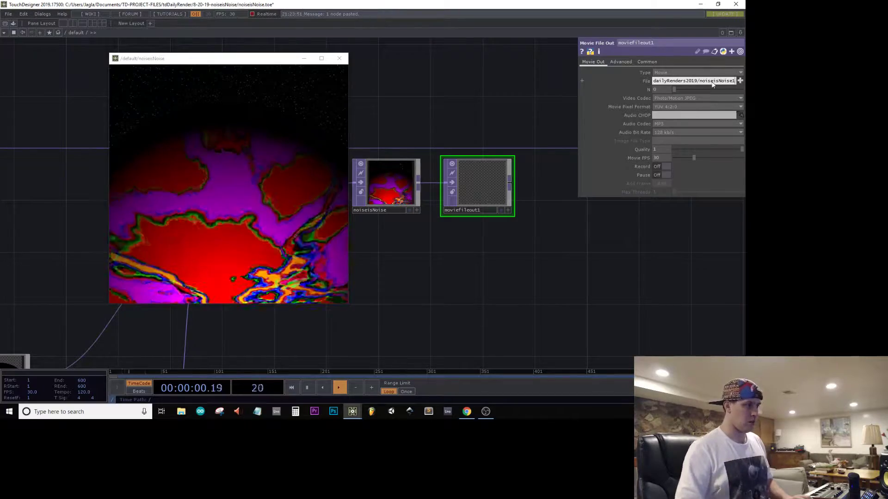
Record a first take of the noiseisNoise output with moviefileout1 and stop the recording
{"action": "left_click", "coordinate": [659, 171]}
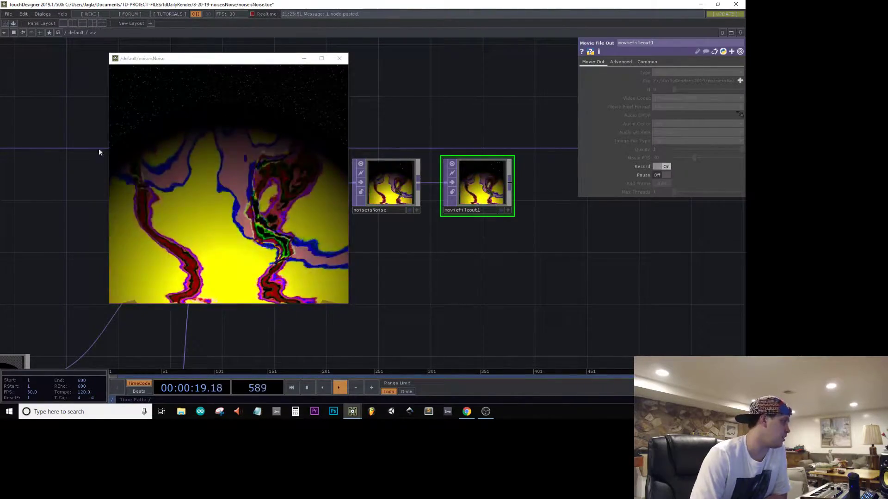
{"action": "left_click", "coordinate": [664, 167]}
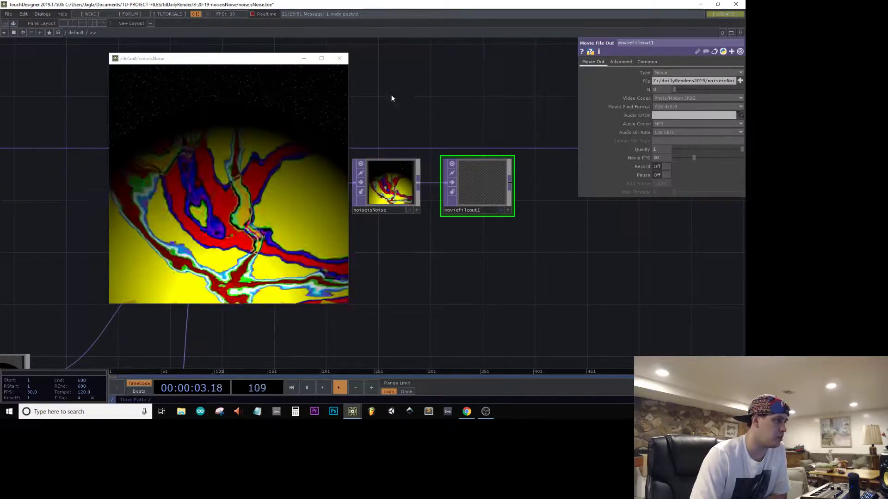
Paste a copy of the light as a fourth light directly below light3 in the lights column
{"action": "scroll", "coordinate": [559, 116], "scroll_direction": "down", "scroll_amount": 5}
{"action": "scroll", "coordinate": [482, 219], "scroll_direction": "up", "scroll_amount": 5}
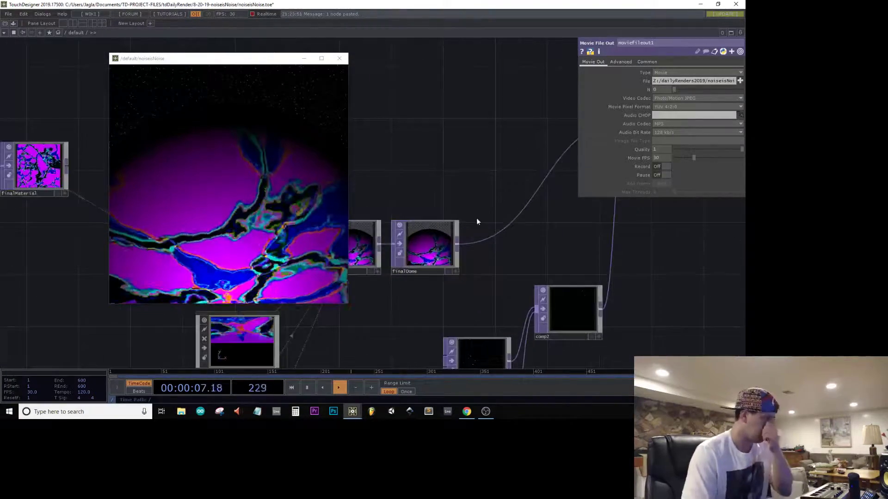
{"action": "scroll", "coordinate": [451, 201], "scroll_direction": "down", "scroll_amount": 3}
{"action": "left_click_drag", "start_coordinate": [419, 240], "coordinate": [561, 212]}
{"action": "scroll", "coordinate": [554, 231], "scroll_direction": "down", "scroll_amount": 1}
{"action": "left_click_drag", "start_coordinate": [503, 355], "coordinate": [527, 316]}
{"action": "scroll", "coordinate": [528, 316], "scroll_direction": "up", "scroll_amount": 2}
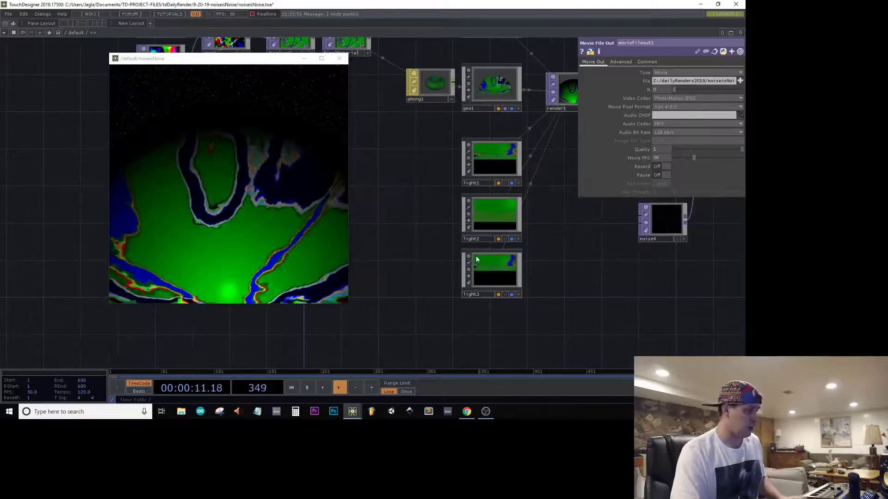
{"action": "left_click", "coordinate": [520, 294]}
{"action": "key", "text": "ctrl+v"}
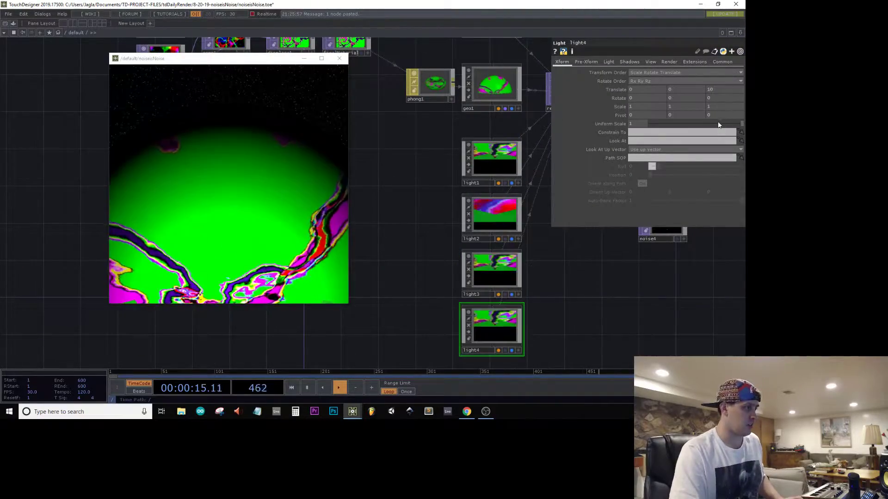
Set light4's Z translation to 0 and raise its Y translation far above the dome
{"action": "left_click", "coordinate": [725, 91]}
{"action": "type", "text": "0"}
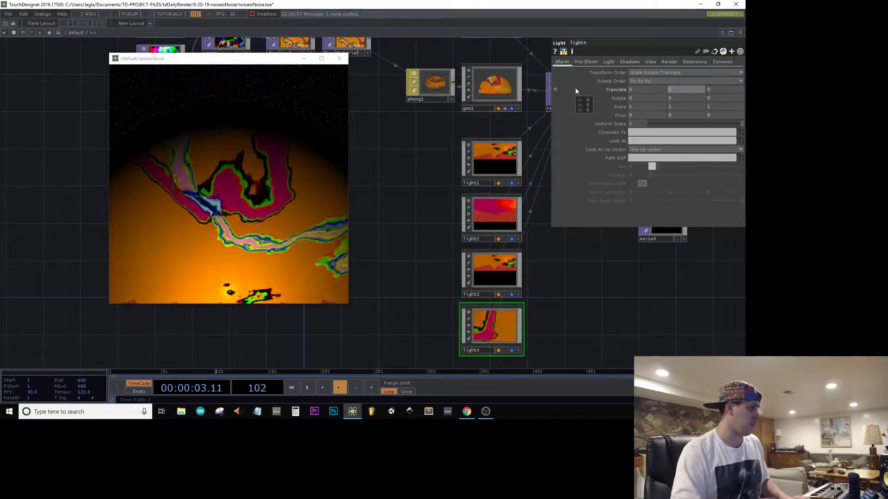
{"action": "middle_click_drag", "start_coordinate": [664, 96], "coordinate": [670, 68]}
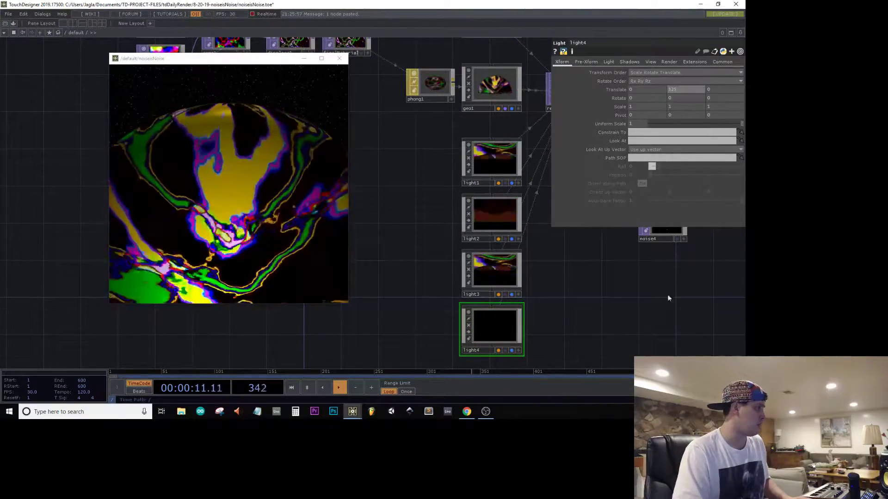
Change moviefileout1's output file name to noiseisNoise2.mov and record a second take of the output
{"action": "left_click_drag", "start_coordinate": [610, 298], "coordinate": [439, 363]}
{"action": "left_click_drag", "start_coordinate": [646, 249], "coordinate": [426, 342]}
{"action": "left_click_drag", "start_coordinate": [538, 178], "coordinate": [453, 230]}
{"action": "left_click", "coordinate": [471, 186]}
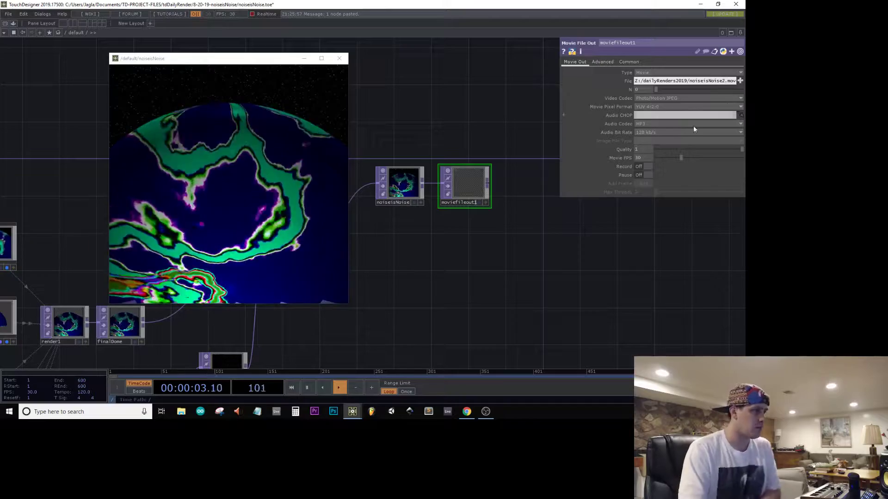
{"action": "left_click", "coordinate": [643, 167]}
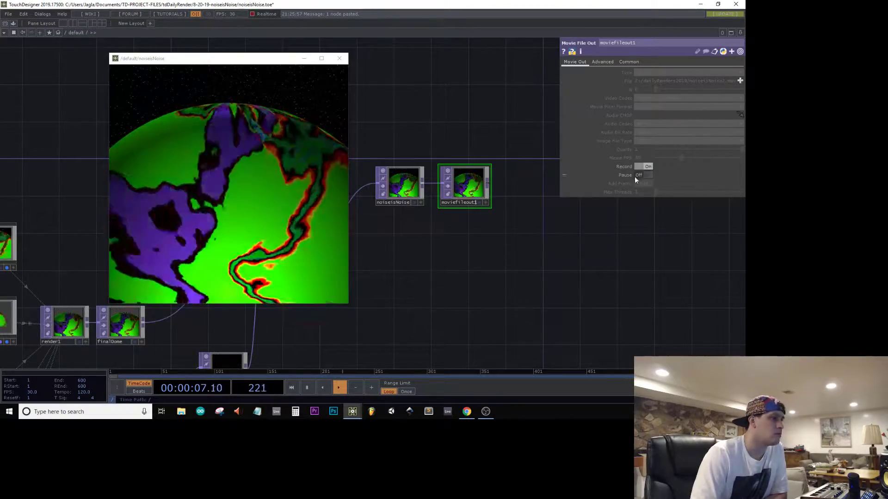
{"action": "left_click", "coordinate": [645, 166]}
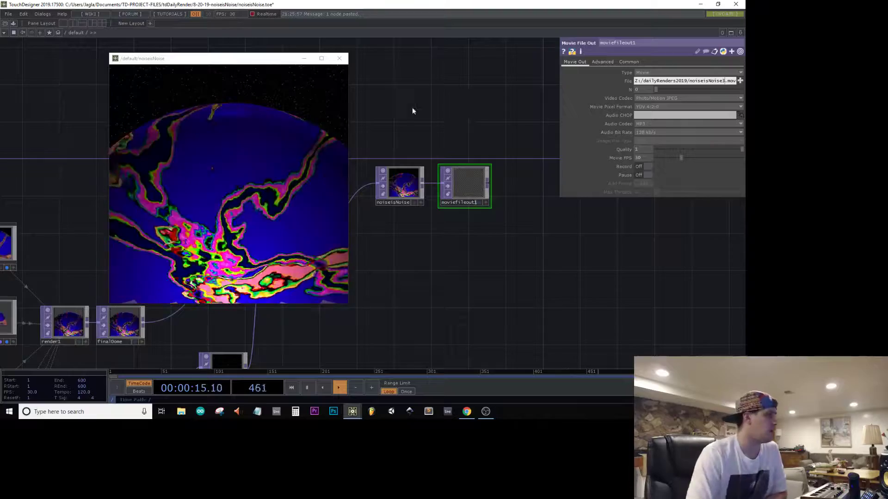
Try the Dimmest and Burn Color operations on comp1 and settle on Inverse
{"action": "left_click_drag", "start_coordinate": [412, 111], "coordinate": [743, 138]}
{"action": "left_click_drag", "start_coordinate": [371, 225], "coordinate": [639, 219]}
{"action": "left_click_drag", "start_coordinate": [453, 179], "coordinate": [561, 135]}
{"action": "left_click", "coordinate": [468, 234]}
{"action": "left_click", "coordinate": [678, 107]}
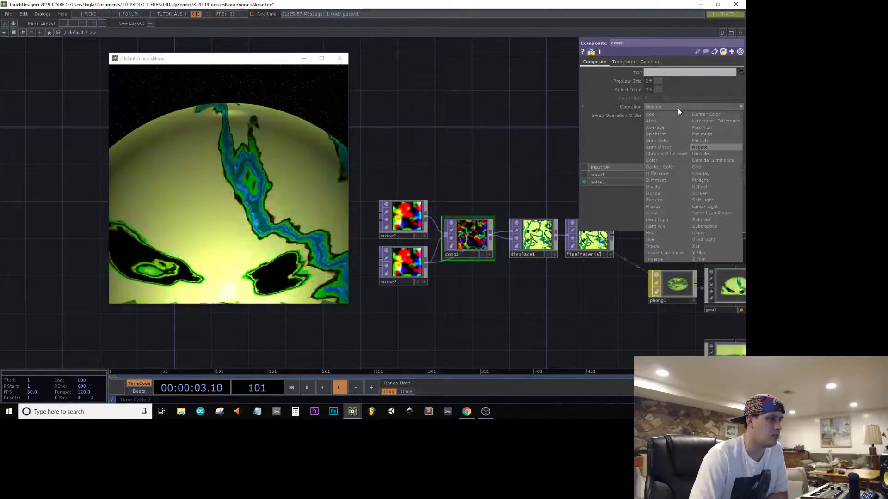
{"action": "left_click", "coordinate": [662, 180]}
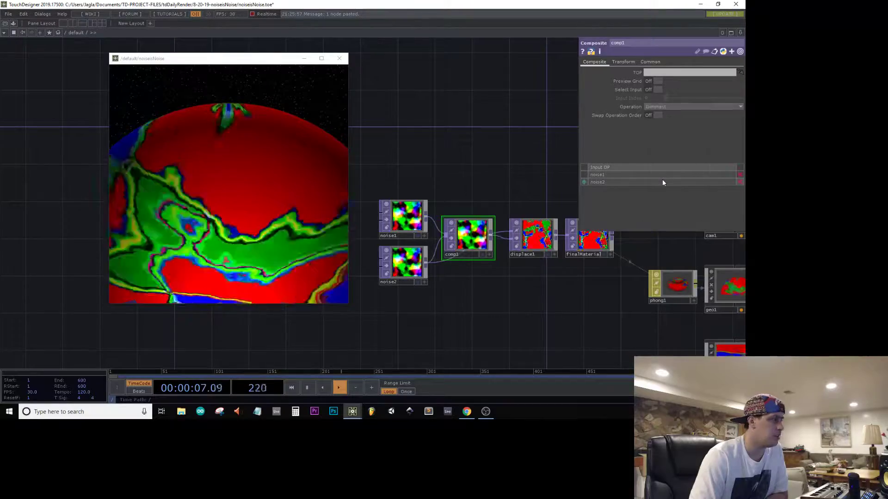
{"action": "left_click", "coordinate": [695, 107]}
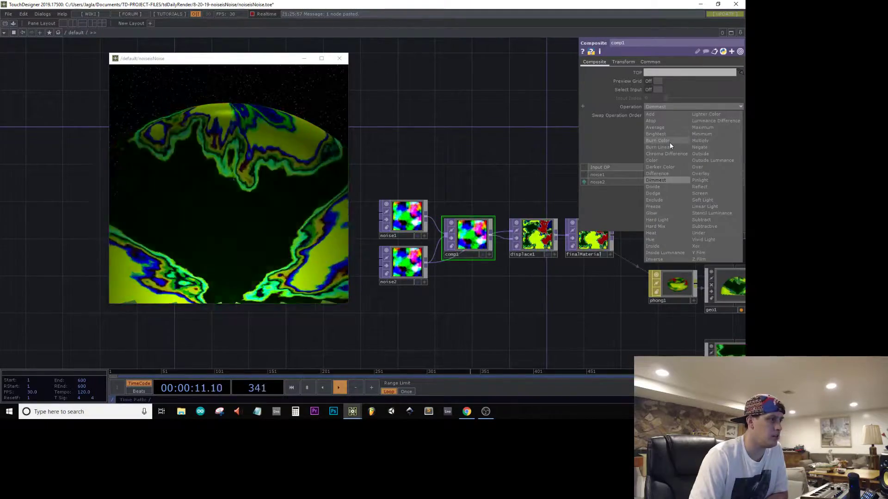
{"action": "left_click", "coordinate": [669, 142]}
{"action": "left_click", "coordinate": [680, 105]}
{"action": "left_click", "coordinate": [652, 258]}
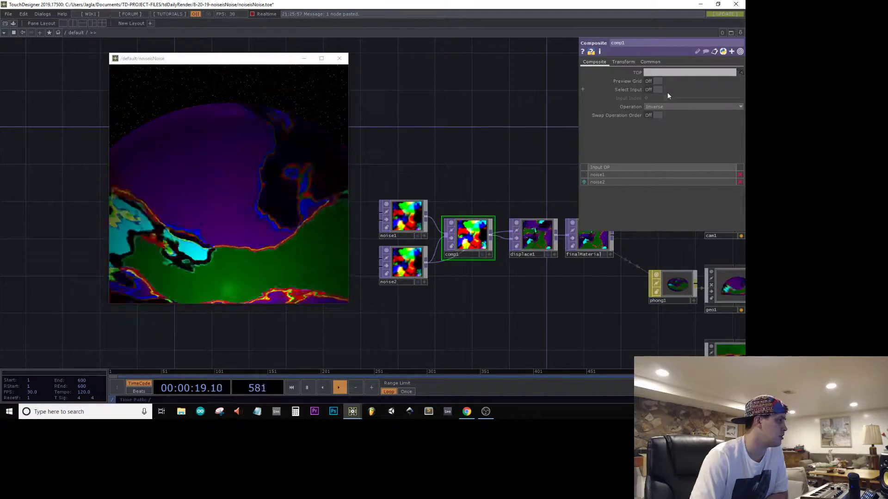
Try Repeat as displace1's Extend mode, compare the displaced texture, and settle on Mirror
{"action": "left_click", "coordinate": [530, 248]}
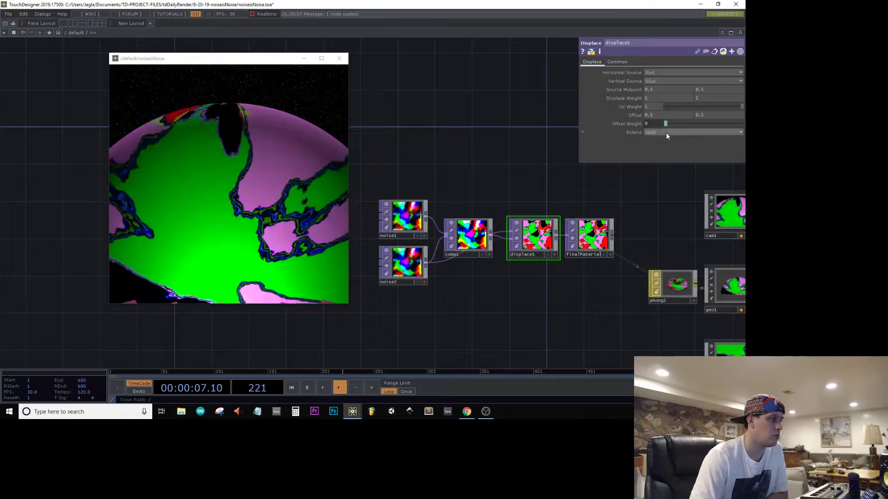
{"action": "left_click", "coordinate": [666, 132]}
{"action": "left_click", "coordinate": [657, 152]}
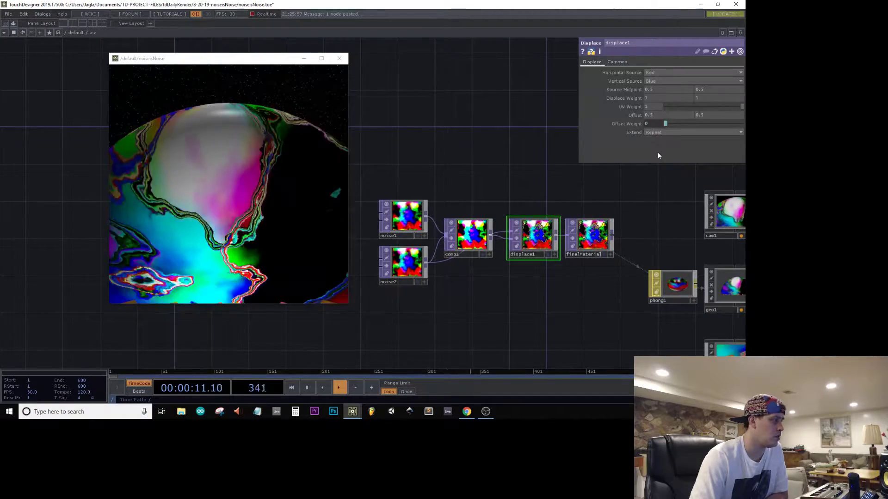
{"action": "scroll", "coordinate": [539, 238], "scroll_direction": "up", "scroll_amount": 2}
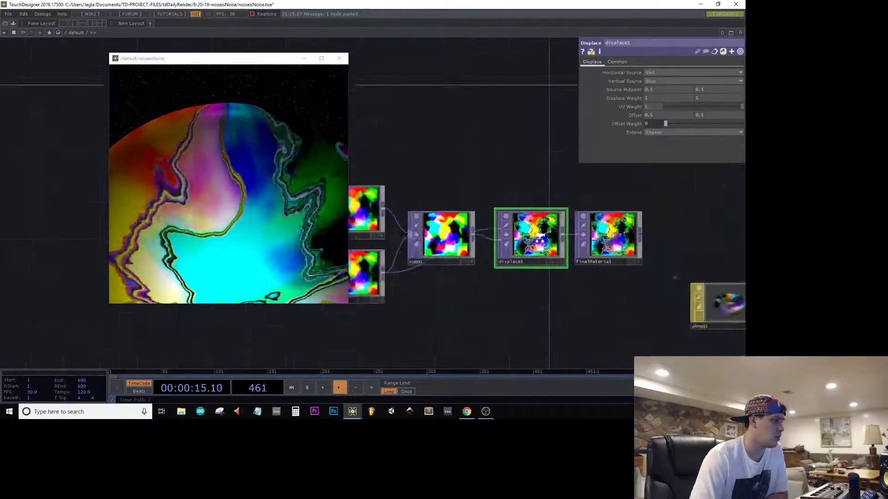
{"action": "scroll", "coordinate": [540, 238], "scroll_direction": "up", "scroll_amount": 2}
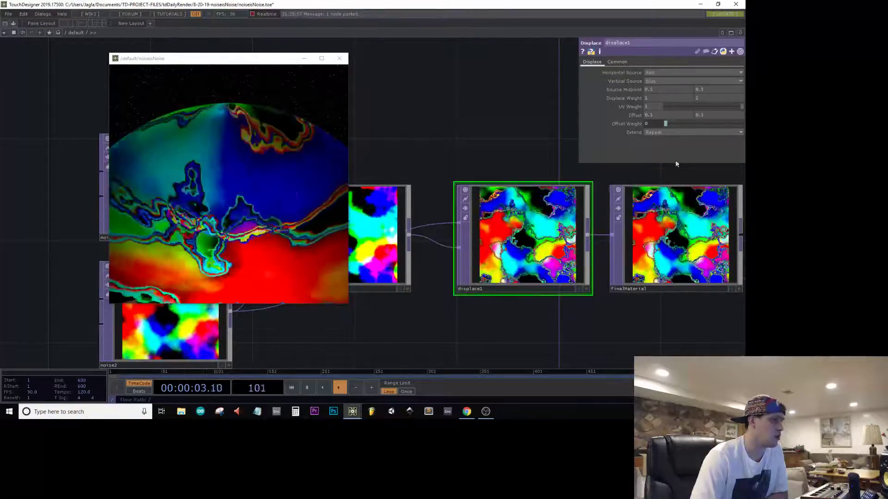
{"action": "left_click", "coordinate": [684, 133]}
{"action": "left_click", "coordinate": [650, 157]}
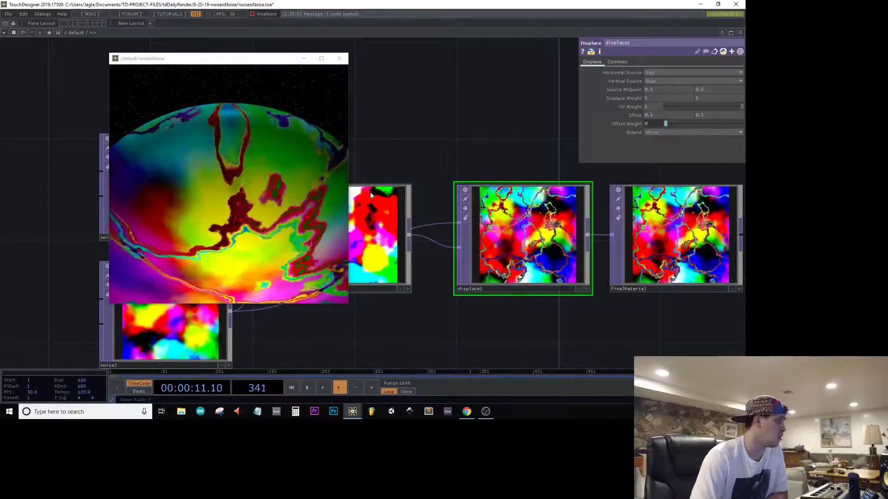
Return to moviefileout1 and record a third take of the output to noiseisNoise3.mov
{"action": "scroll", "coordinate": [367, 193], "scroll_direction": "down", "scroll_amount": 5}
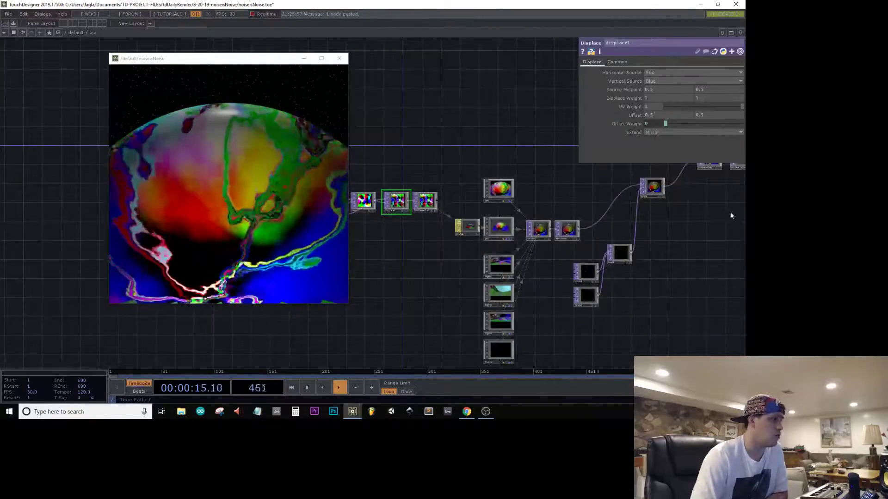
{"action": "left_click_drag", "start_coordinate": [616, 236], "coordinate": [361, 289]}
{"action": "scroll", "coordinate": [527, 219], "scroll_direction": "up", "scroll_amount": 5}
{"action": "left_click", "coordinate": [457, 193]}
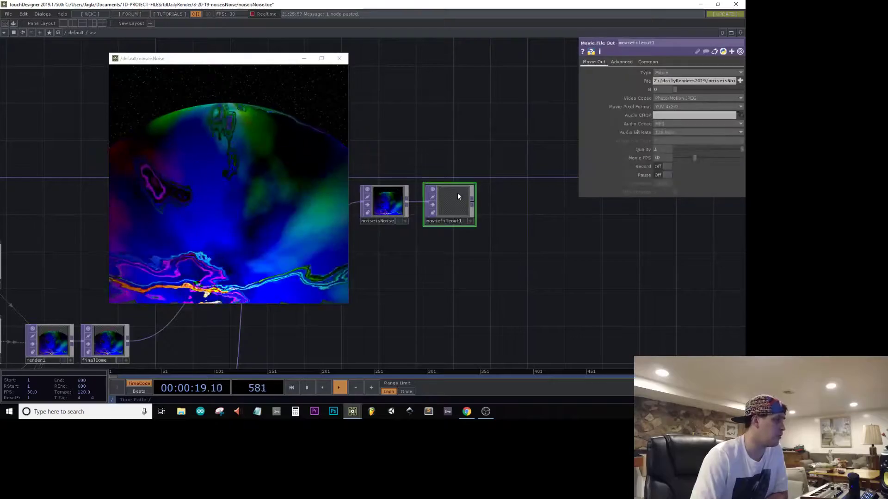
{"action": "left_click", "coordinate": [727, 82]}
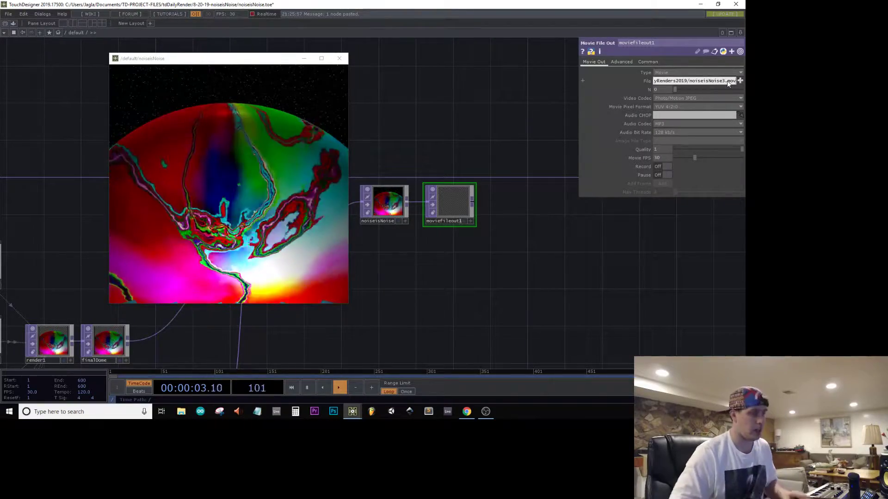
{"action": "left_click", "coordinate": [667, 166]}
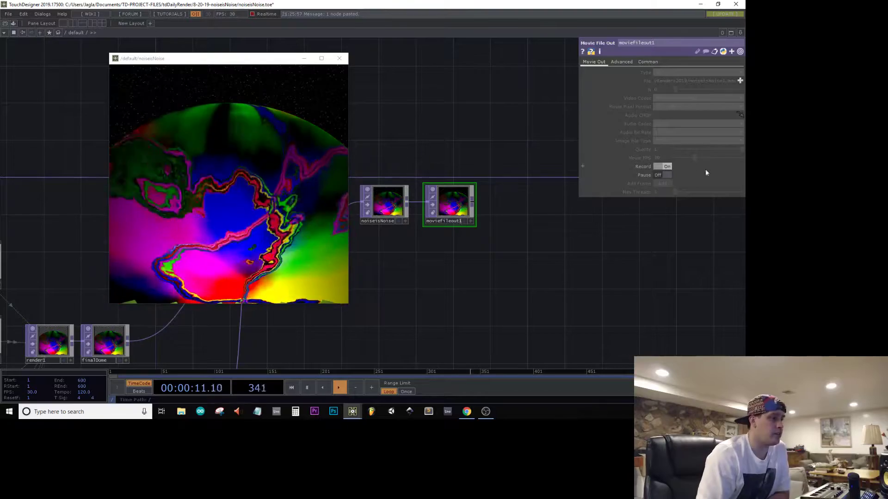
{"action": "left_click", "coordinate": [668, 167]}
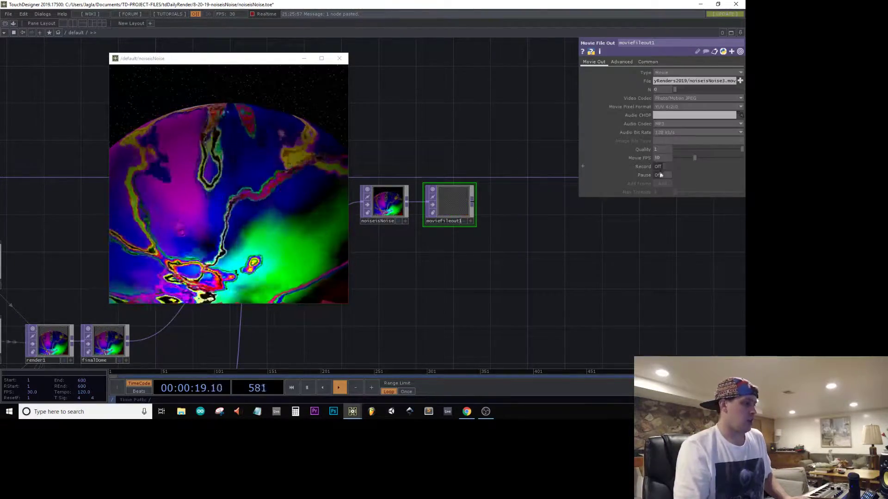
Change the take number in moviefileout1's output file name for another recording
{"action": "left_click_drag", "start_coordinate": [424, 132], "coordinate": [676, 182]}
{"action": "scroll", "coordinate": [559, 214], "scroll_direction": "down", "scroll_amount": 3}
{"action": "scroll", "coordinate": [486, 286], "scroll_direction": "up", "scroll_amount": 2}
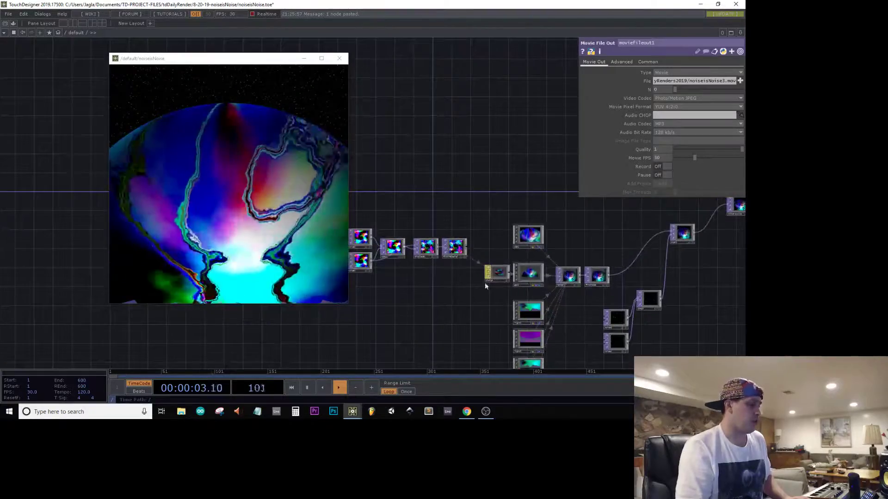
{"action": "left_click", "coordinate": [726, 81]}
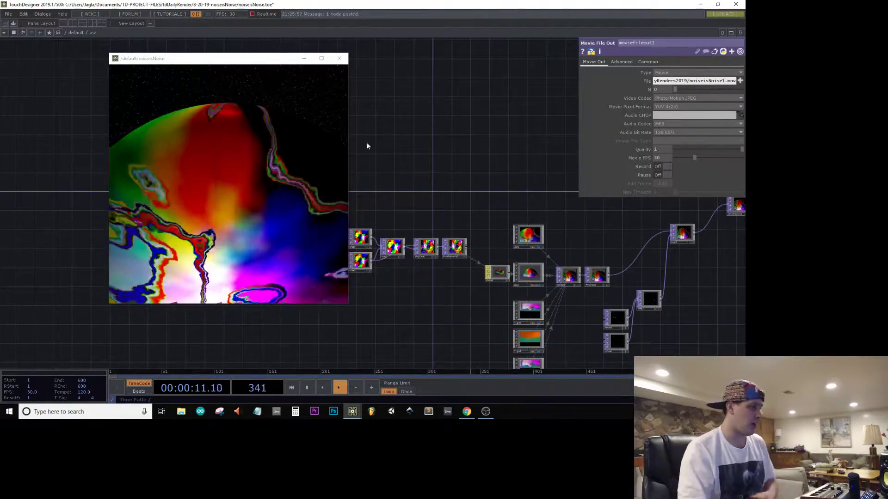
Try the Under and Reflect operations on comp1 to compare their effect on the dome's texture
{"action": "scroll", "coordinate": [407, 226], "scroll_direction": "up", "scroll_amount": 4}
{"action": "left_click", "coordinate": [407, 222]}
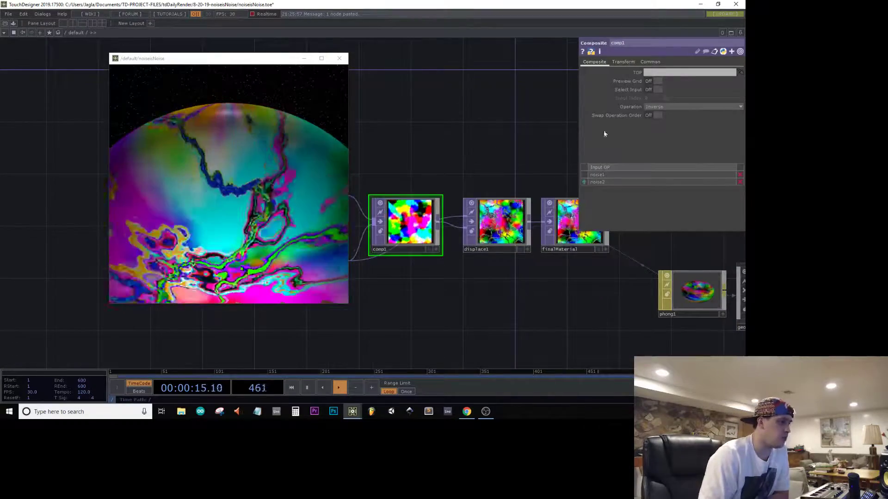
{"action": "left_click", "coordinate": [684, 107]}
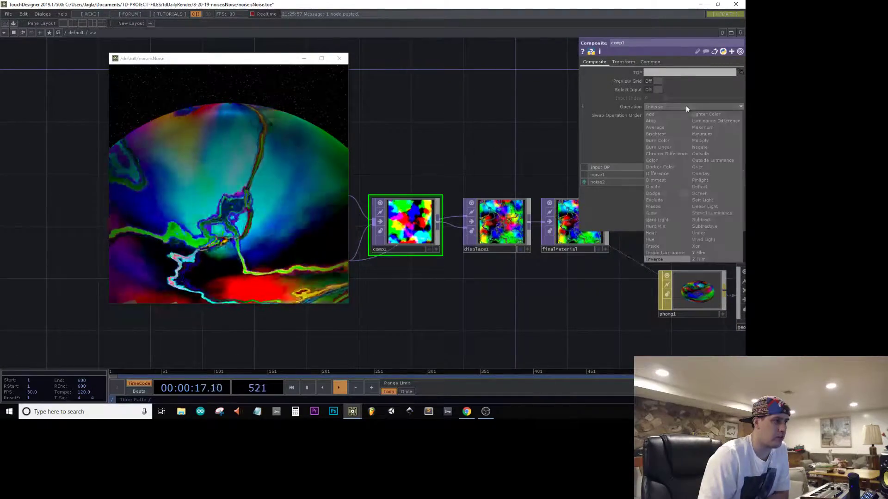
{"action": "left_click", "coordinate": [710, 232]}
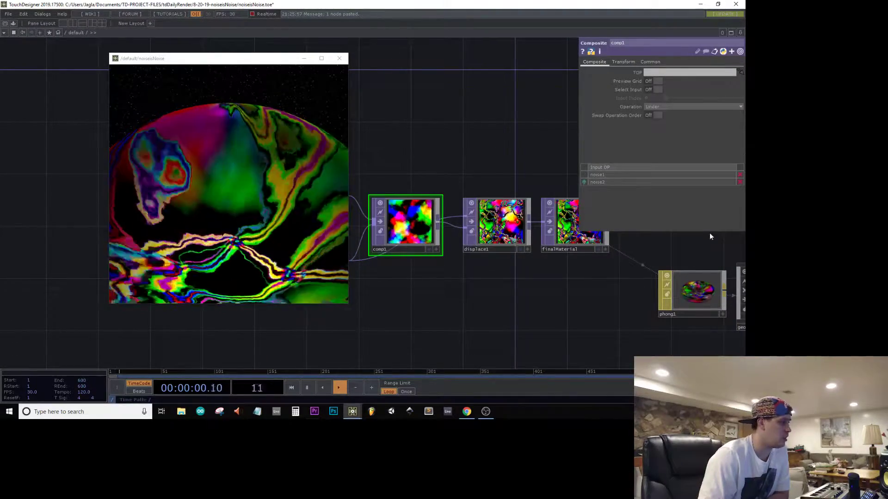
{"action": "left_click", "coordinate": [694, 107]}
{"action": "left_click", "coordinate": [697, 185]}
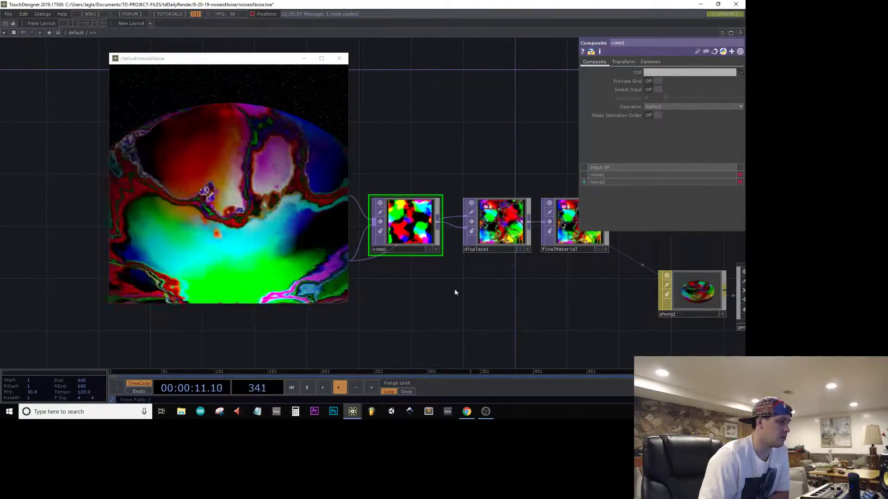
Try Multiply as comp1's operation and settle on Darker Color
{"action": "left_click_drag", "start_coordinate": [454, 292], "coordinate": [528, 273]}
{"action": "left_click", "coordinate": [665, 107]}
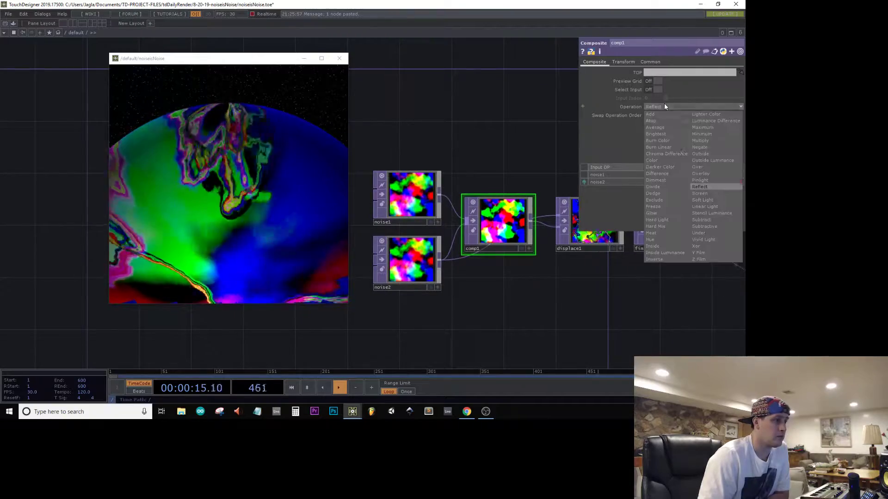
{"action": "left_click", "coordinate": [708, 141]}
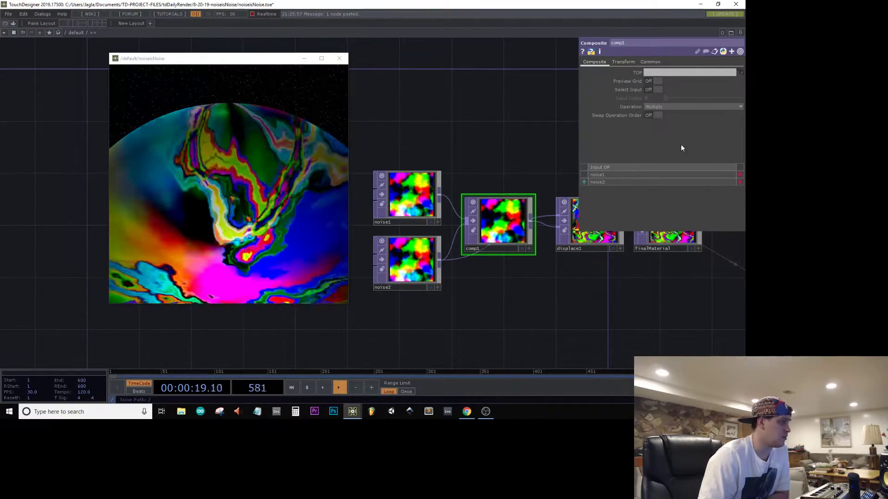
{"action": "left_click", "coordinate": [680, 107]}
{"action": "left_click", "coordinate": [665, 169]}
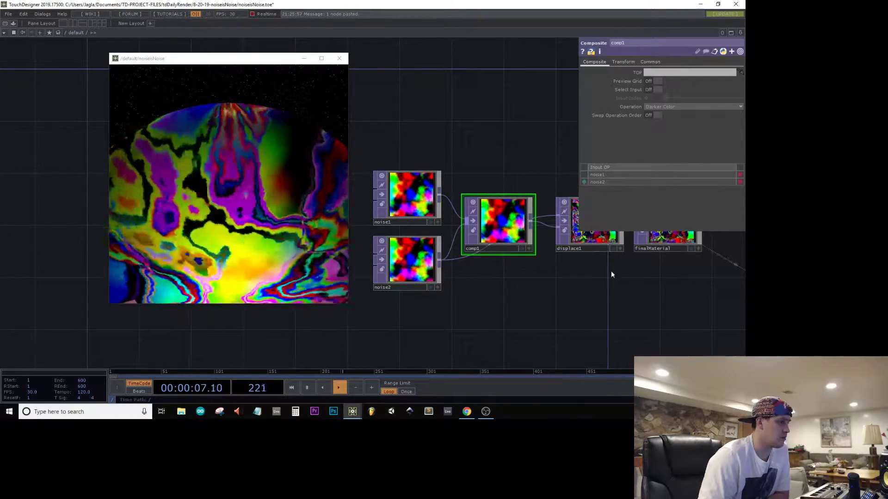
{"action": "left_click_drag", "start_coordinate": [575, 257], "coordinate": [525, 268]}
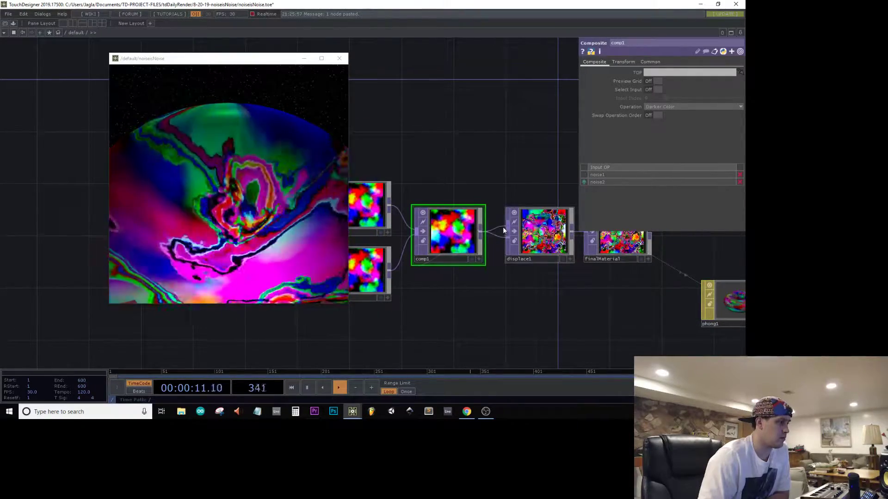
{"action": "left_click_drag", "start_coordinate": [488, 299], "coordinate": [456, 308]}
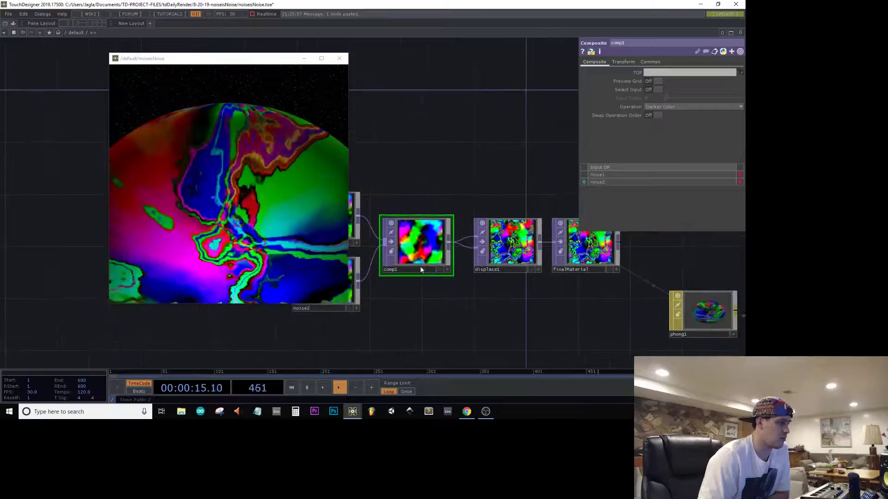
Move comp1 up above the noise and displace nodes, and try swapping its operation order
{"action": "left_click_drag", "start_coordinate": [421, 270], "coordinate": [423, 179]}
{"action": "left_click_drag", "start_coordinate": [410, 251], "coordinate": [481, 267]}
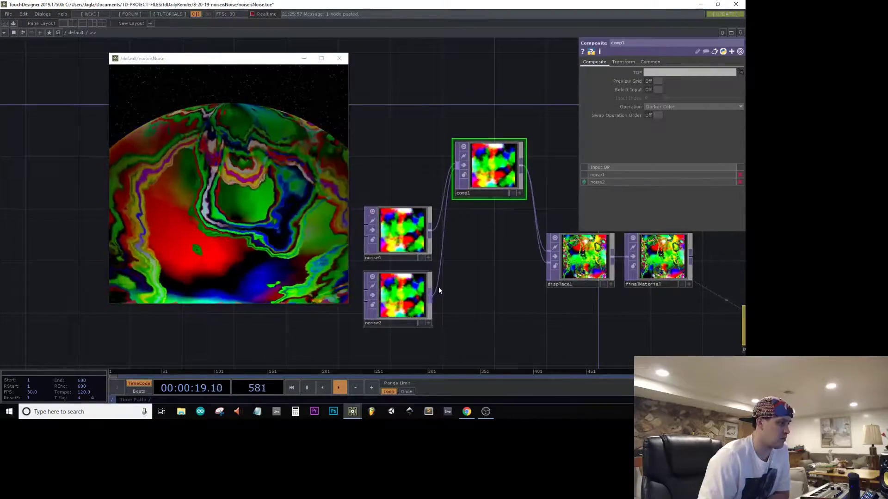
{"action": "left_click", "coordinate": [652, 115]}
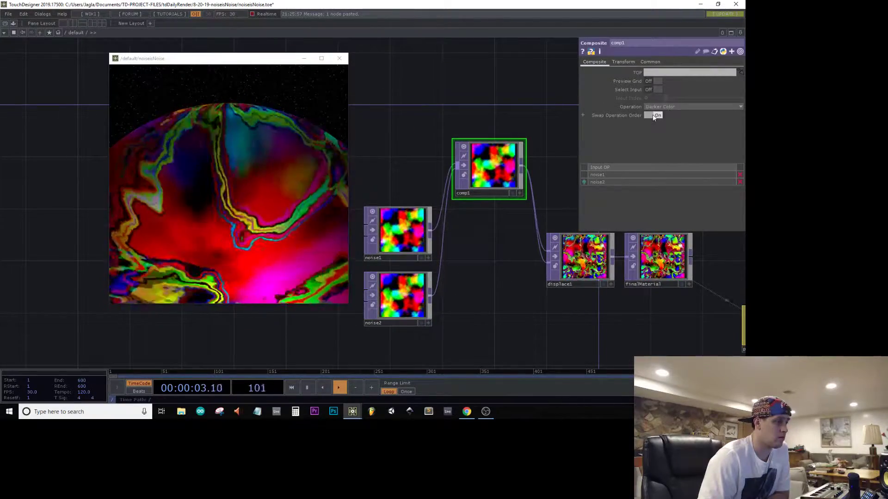
{"action": "left_click", "coordinate": [653, 116]}
Change comp1's operation to Dodge and connect noise2 directly to displace1's second input
{"action": "left_click", "coordinate": [669, 106]}
{"action": "left_click", "coordinate": [655, 192]}
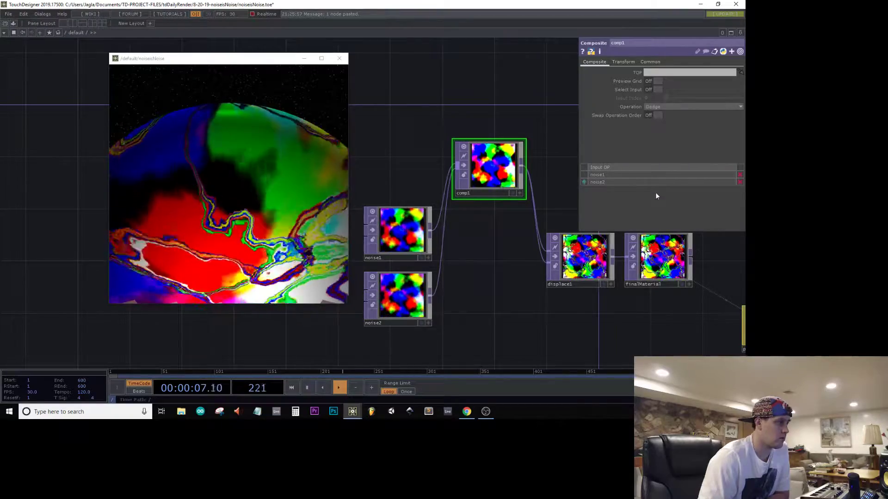
{"action": "left_click_drag", "start_coordinate": [419, 295], "coordinate": [547, 264]}
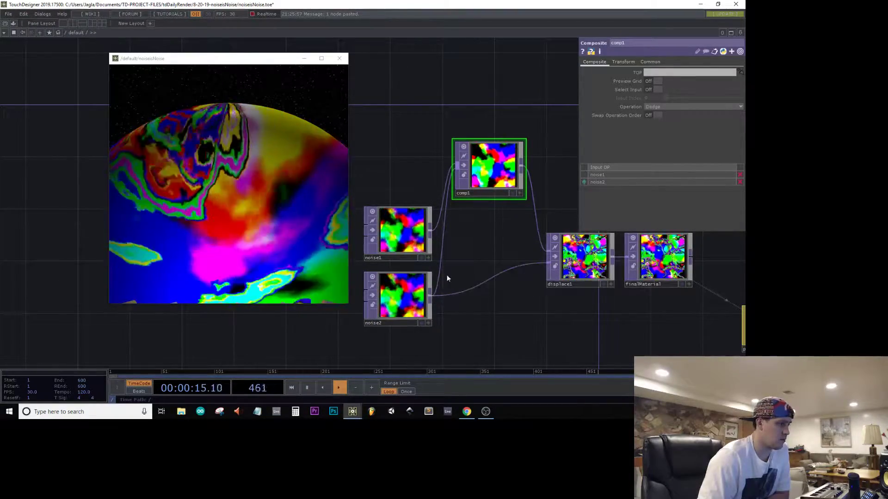
Set noise1's period to 2, harmonic spread to 15.7, harmonic gain to 0 and exponent to 4
{"action": "left_click", "coordinate": [402, 229]}
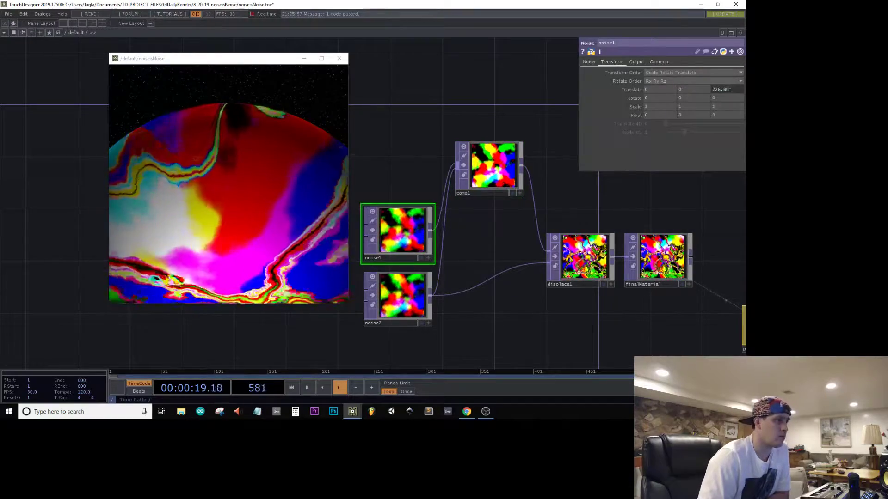
{"action": "left_click", "coordinate": [589, 62]}
{"action": "left_click", "coordinate": [676, 90]}
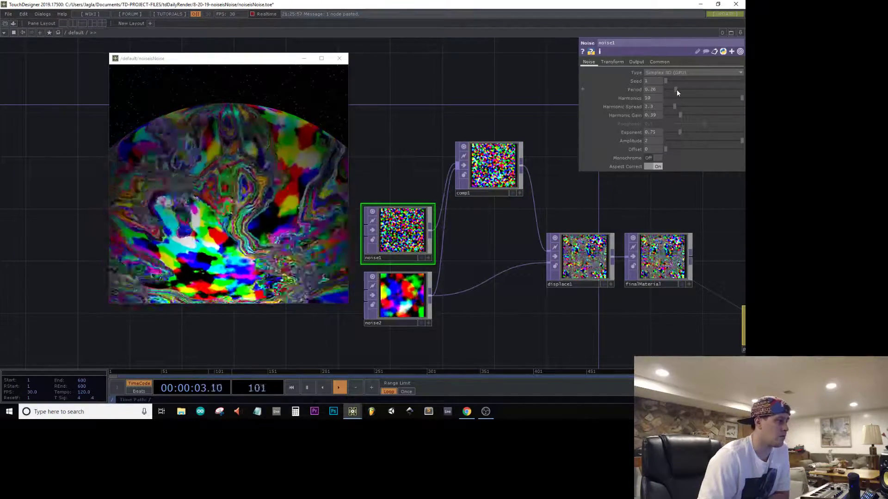
{"action": "left_click_drag", "start_coordinate": [675, 90], "coordinate": [743, 104]}
{"action": "left_click_drag", "start_coordinate": [674, 108], "coordinate": [726, 98]}
{"action": "left_click_drag", "start_coordinate": [670, 115], "coordinate": [625, 113]}
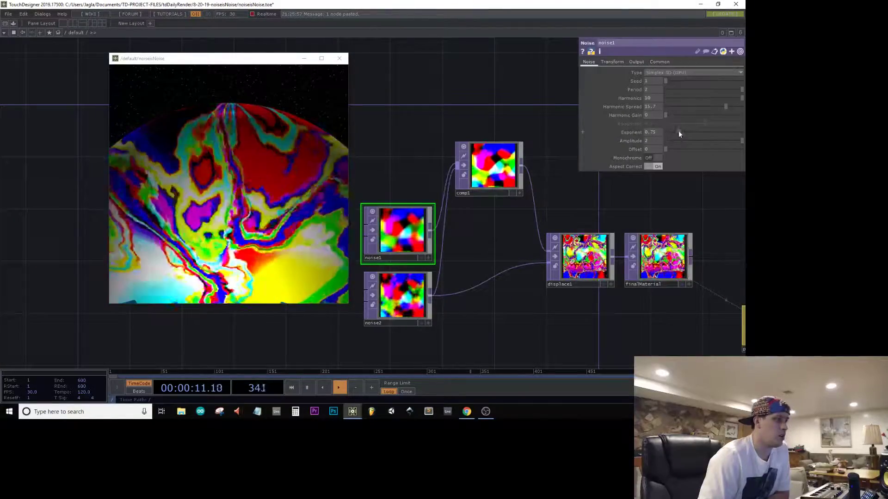
{"action": "left_click_drag", "start_coordinate": [678, 132], "coordinate": [743, 132]}
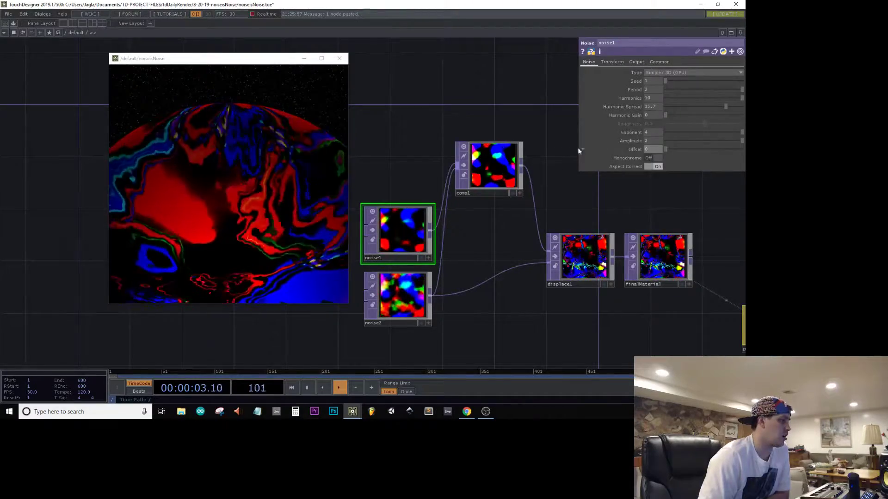
Try Reflect as comp1's operation, settle on Inverse, and move finalMaterial farther away from displace1
{"action": "left_click_drag", "start_coordinate": [567, 266], "coordinate": [472, 234]}
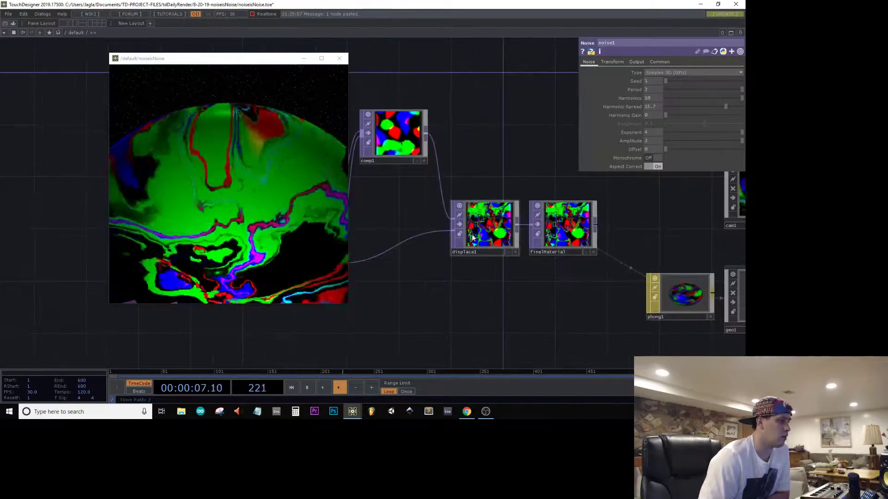
{"action": "left_click", "coordinate": [397, 139]}
{"action": "left_click", "coordinate": [655, 106]}
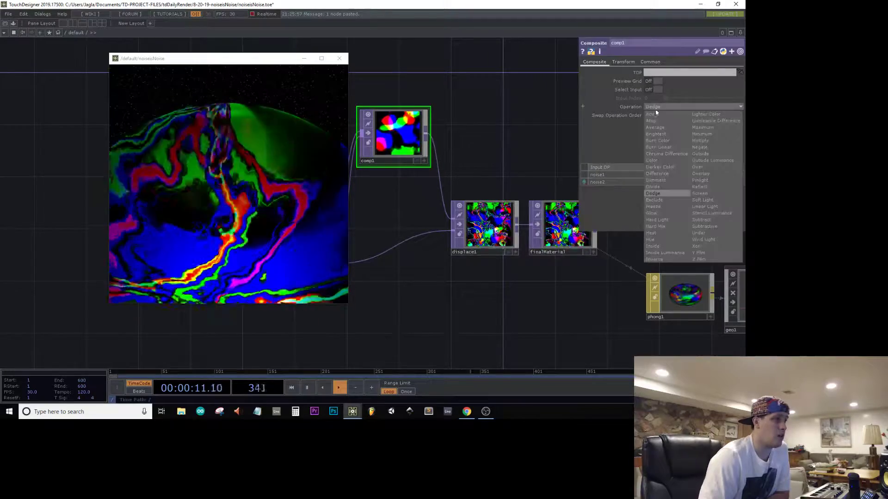
{"action": "left_click", "coordinate": [704, 187]}
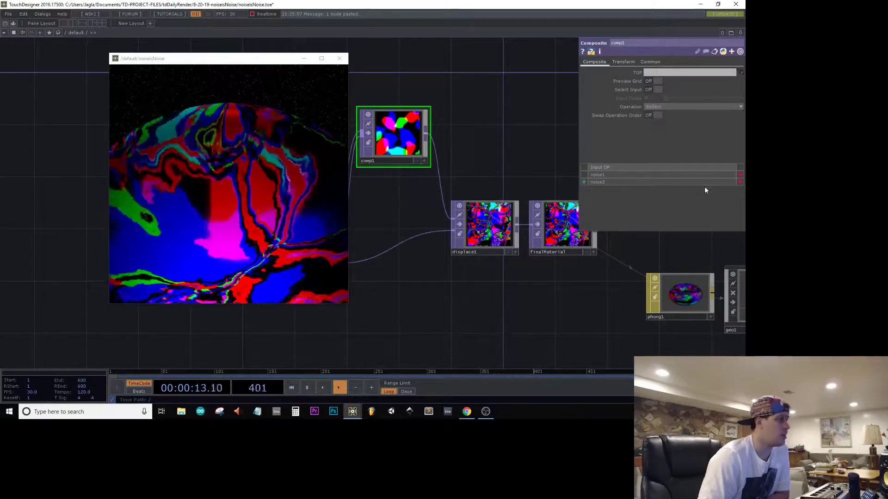
{"action": "left_click", "coordinate": [689, 106]}
{"action": "left_click", "coordinate": [659, 260]}
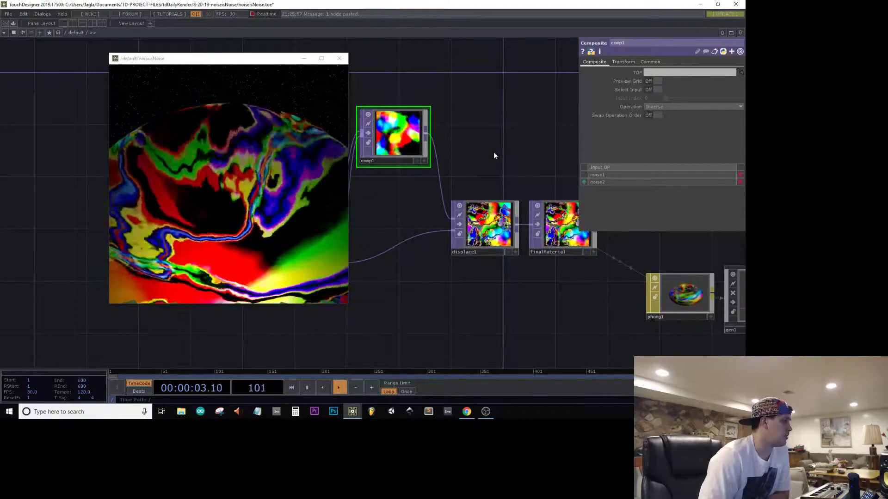
{"action": "left_click_drag", "start_coordinate": [492, 152], "coordinate": [558, 193]}
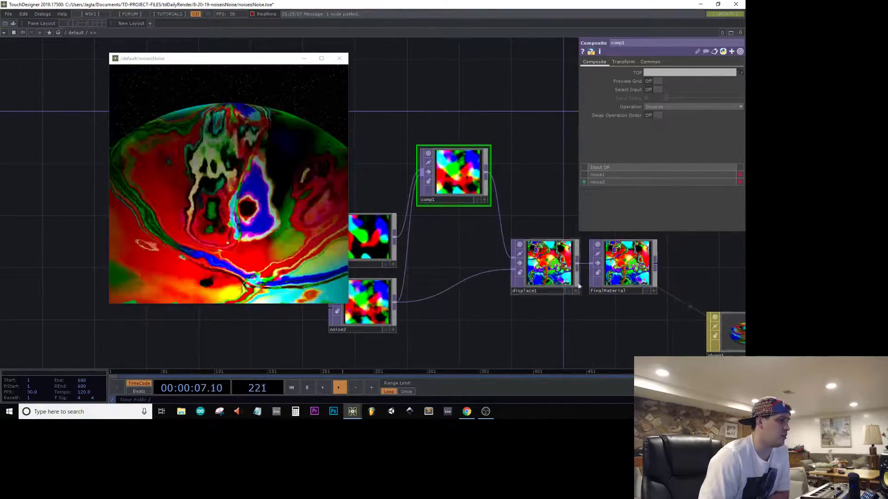
{"action": "left_click_drag", "start_coordinate": [652, 282], "coordinate": [742, 270]}
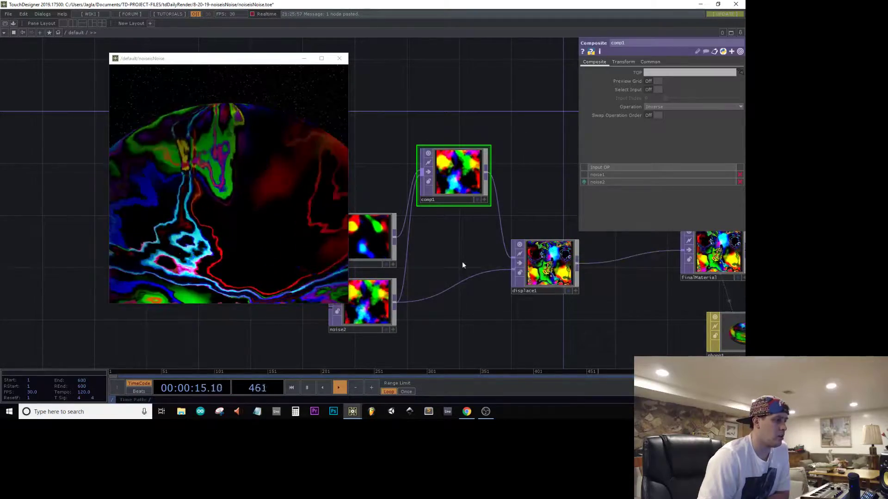
Raise noise2's harmonic gain to about 0.53
{"action": "left_click", "coordinate": [365, 314]}
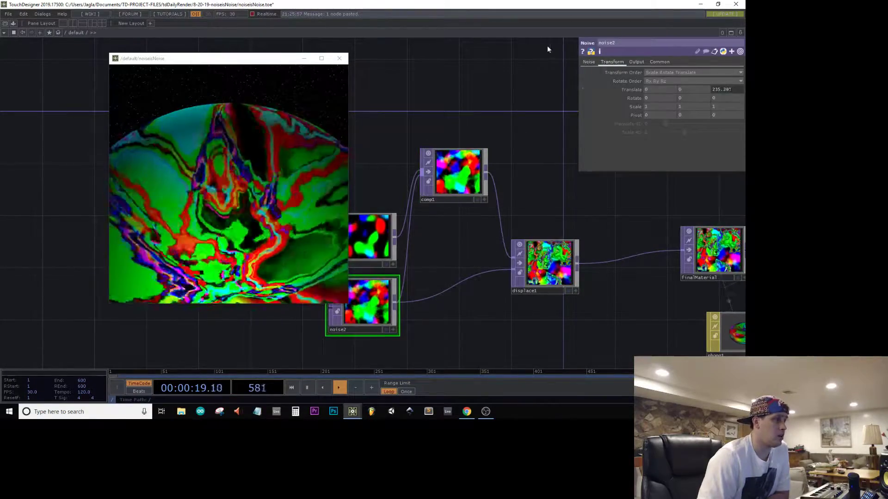
{"action": "left_click", "coordinate": [590, 62]}
{"action": "mouse_move", "coordinate": [681, 115]}
{"action": "left_mouse_down"}
{"action": "mouse_move", "coordinate": [701, 116]}
{"action": "mouse_move", "coordinate": [687, 115]}
{"action": "left_mouse_up"}
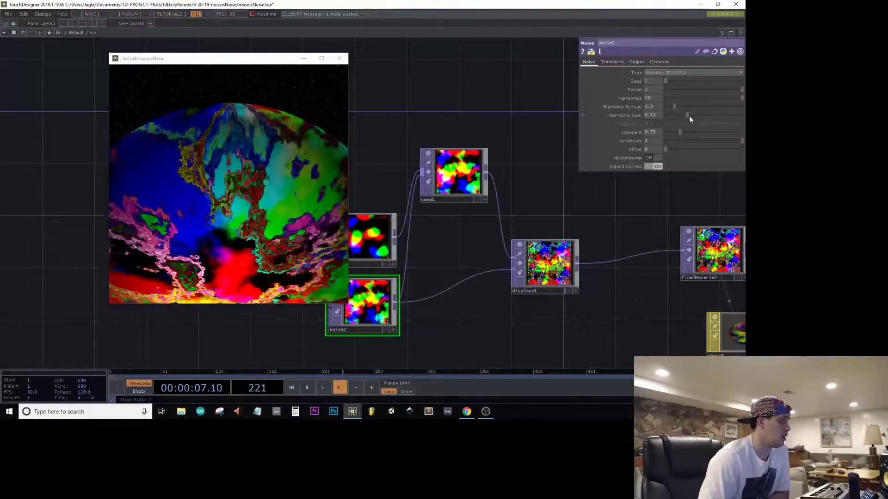
{"action": "left_click_drag", "start_coordinate": [689, 116], "coordinate": [686, 115]}
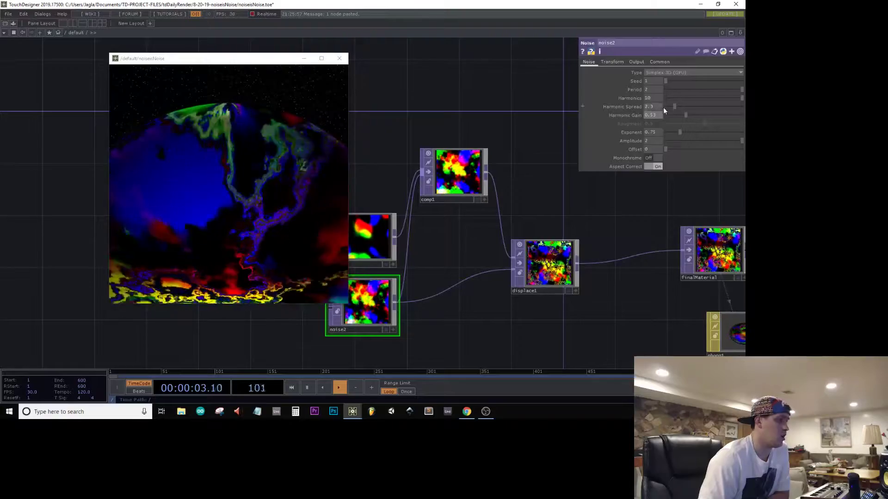
Lower noise2's harmonics to 2 and set its period to 20
{"action": "left_click", "coordinate": [683, 97]}
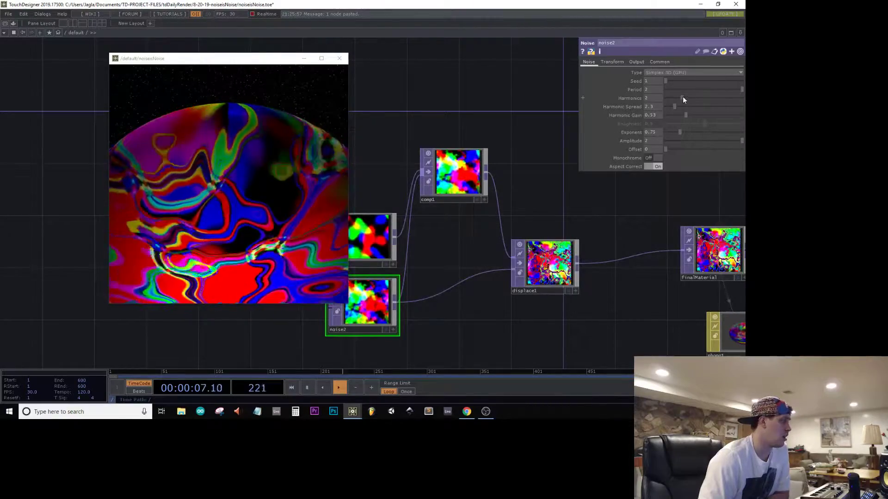
{"action": "left_click_drag", "start_coordinate": [684, 96], "coordinate": [744, 90]}
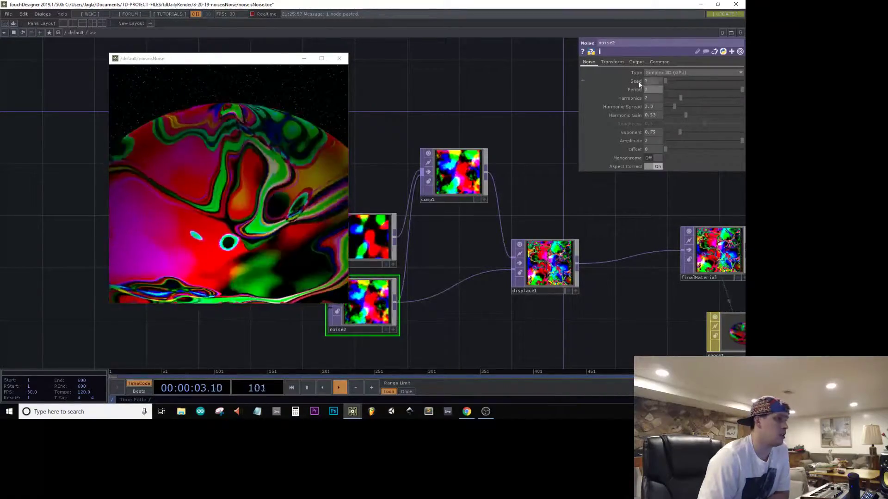
{"action": "left_click", "coordinate": [653, 89]}
{"action": "type", "text": "20"}
{"action": "key", "text": "Return"}
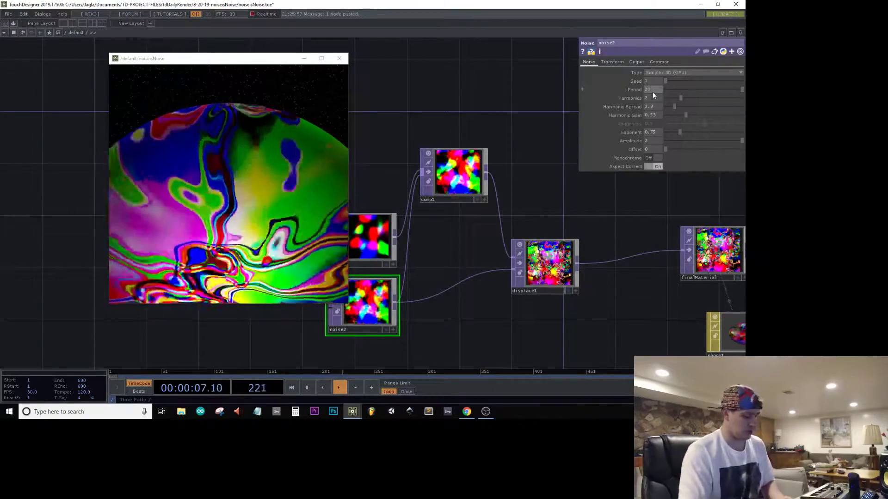
Return to moviefileout1 and record another take of the output, stopping the recording when it is done
{"action": "left_click_drag", "start_coordinate": [532, 211], "coordinate": [199, 224]}
{"action": "left_click_drag", "start_coordinate": [717, 243], "coordinate": [398, 163]}
{"action": "left_click_drag", "start_coordinate": [474, 246], "coordinate": [305, 284]}
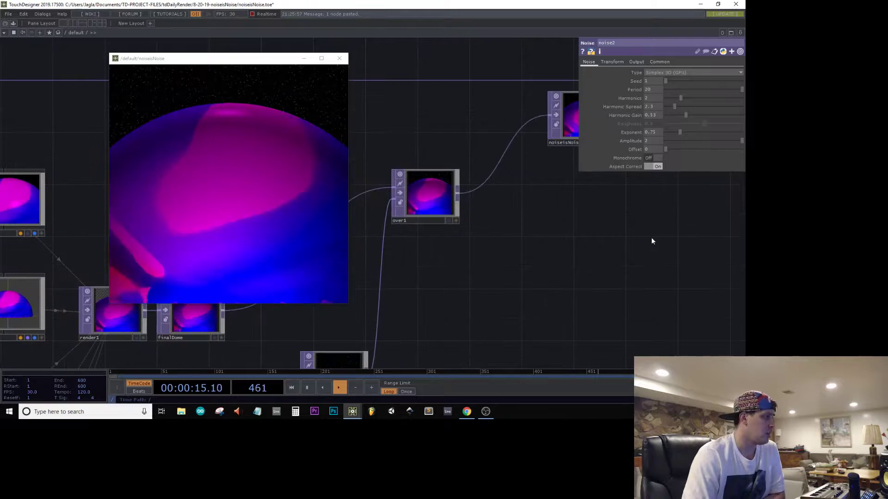
{"action": "left_click_drag", "start_coordinate": [652, 241], "coordinate": [471, 299]}
{"action": "left_click", "coordinate": [481, 174]}
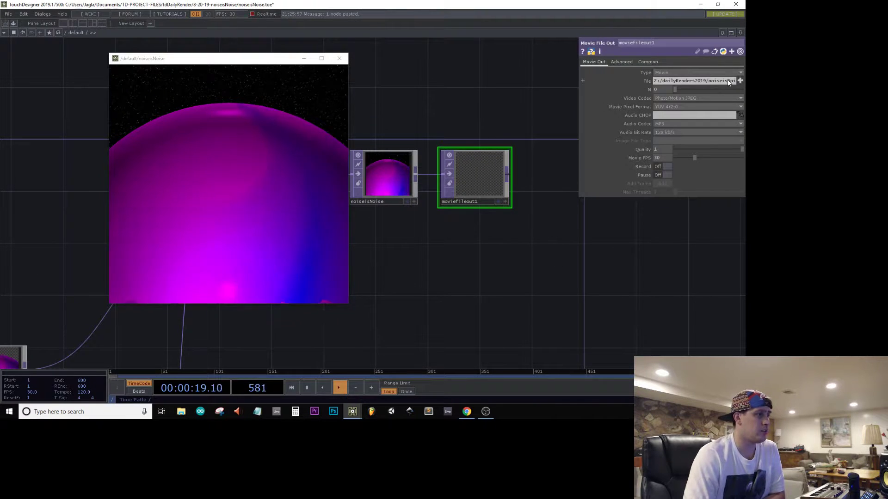
{"action": "left_click", "coordinate": [661, 166]}
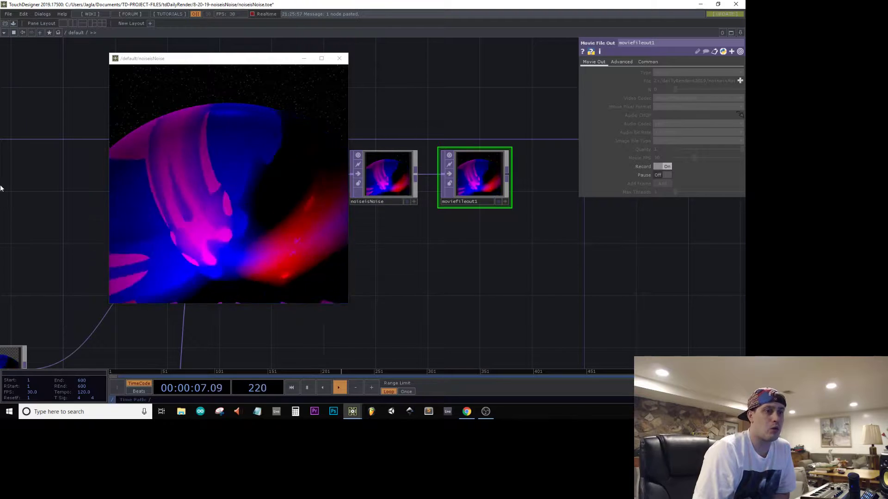
{"action": "left_click", "coordinate": [666, 166]}
Close the noiseisNoise output window, save the project and leave TouchDesigner
{"action": "left_click", "coordinate": [339, 58]}
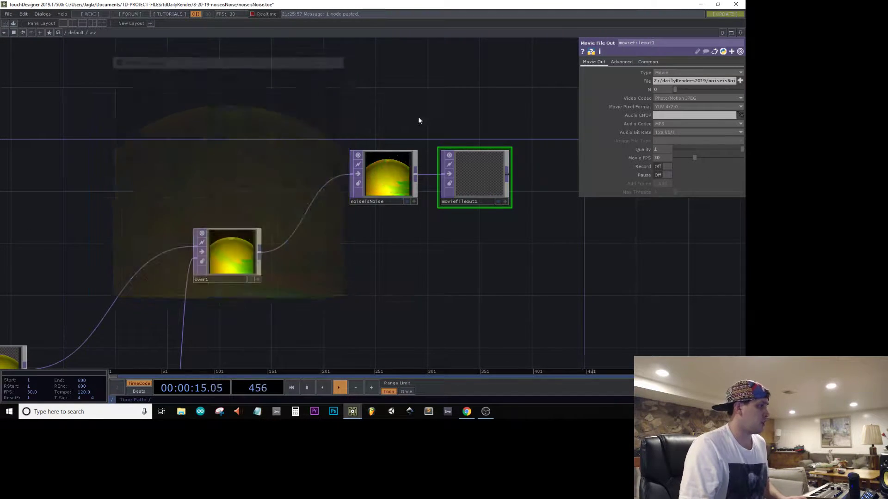
{"action": "left_click_drag", "start_coordinate": [418, 119], "coordinate": [352, 91]}
{"action": "key", "text": "ctrl+s"}
{"action": "left_click", "coordinate": [744, 3]}
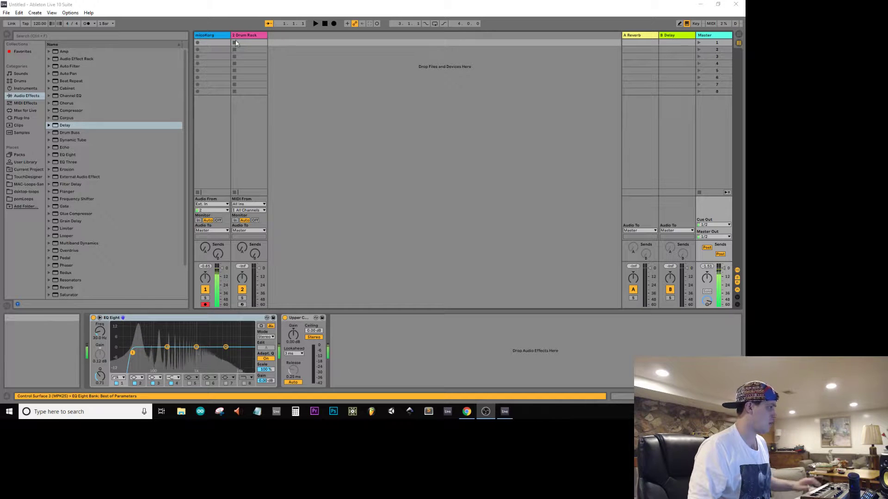
In Ableton Live's Arrangement View, set the quantization to None and record about eight bars on the armed audio track
{"action": "key", "text": "Tab"}
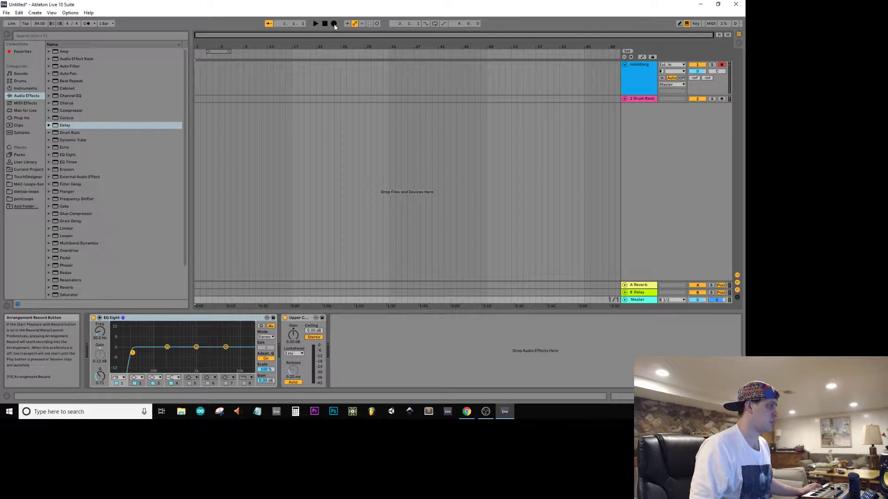
{"action": "left_click", "coordinate": [106, 23]}
{"action": "left_click", "coordinate": [105, 27]}
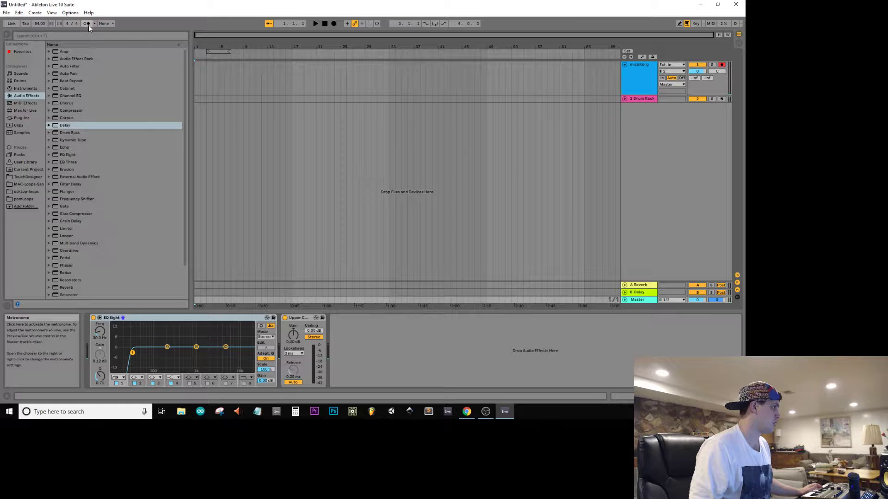
{"action": "left_click", "coordinate": [334, 24]}
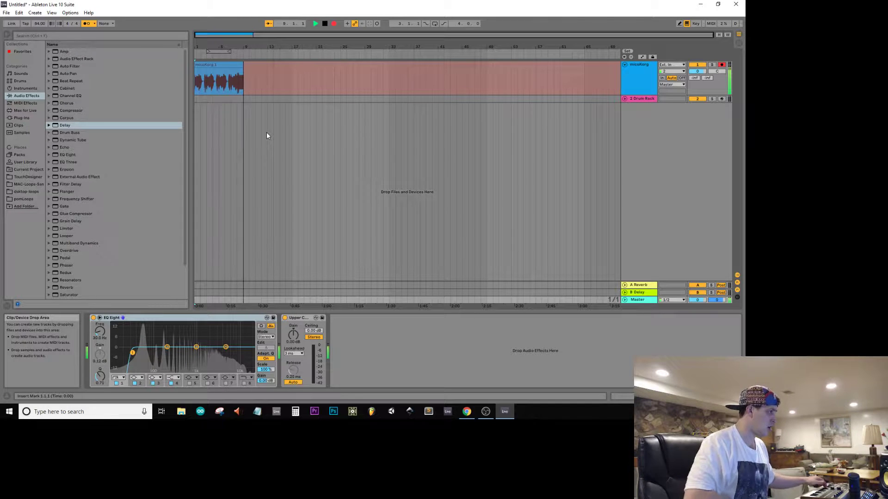
{"action": "key", "text": "space"}
Set an eight-bar loop over the recorded clip and play it back with the Drum Rack track selected
{"action": "mouse_move", "coordinate": [225, 51]}
{"action": "left_mouse_down"}
{"action": "mouse_move", "coordinate": [209, 51]}
{"action": "mouse_move", "coordinate": [231, 52]}
{"action": "left_mouse_up"}
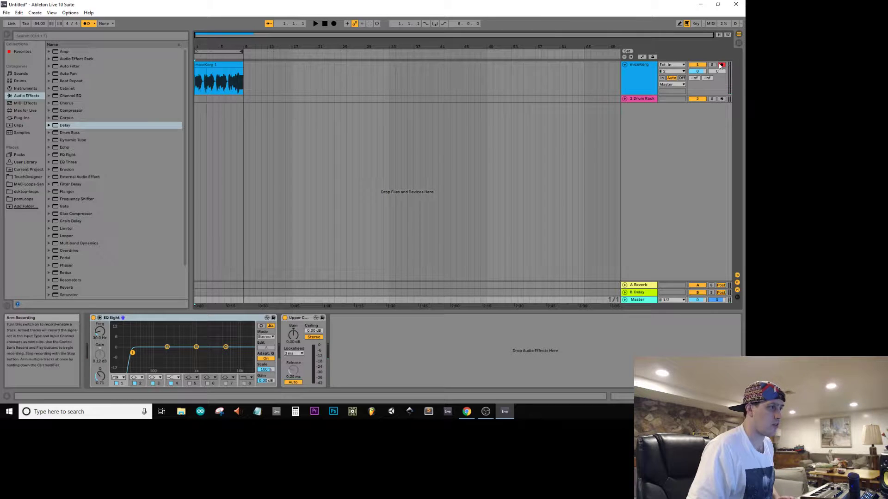
{"action": "left_click", "coordinate": [634, 98]}
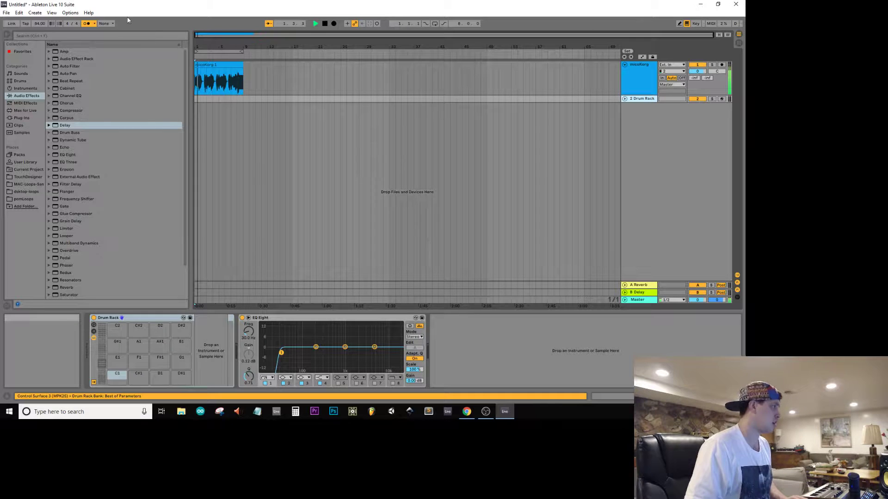
{"action": "left_click", "coordinate": [86, 24]}
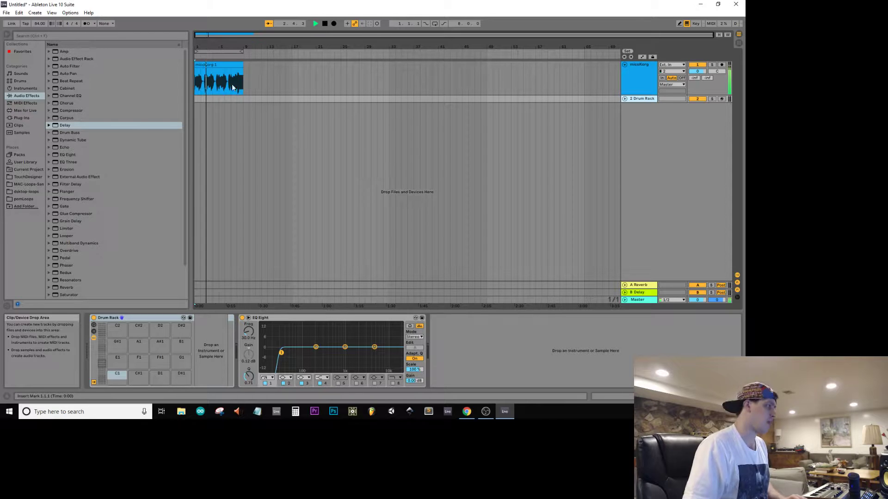
{"action": "key", "text": "space"}
Open the recorded clip's sample view and add a warp marker that aligns the transient near bar 3 with the grid
{"action": "left_click", "coordinate": [217, 67]}
{"action": "key", "text": "shift+Tab"}
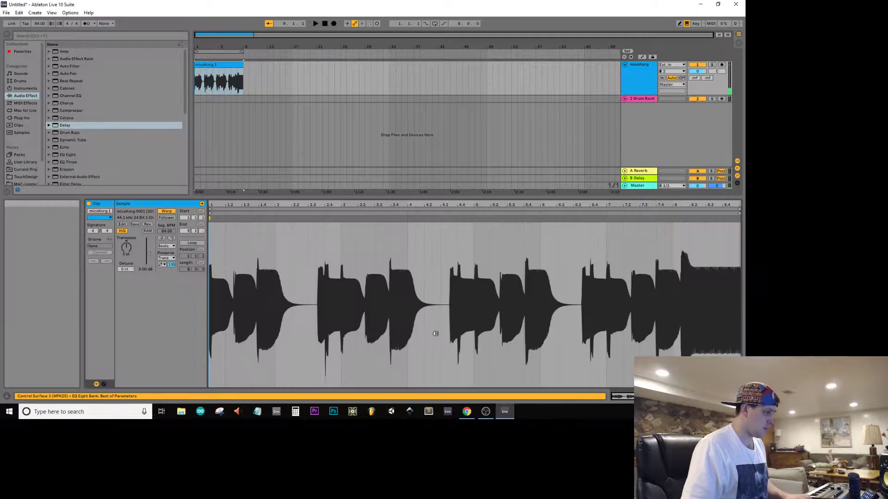
{"action": "left_click_drag", "start_coordinate": [326, 201], "coordinate": [452, 202]}
{"action": "key", "text": "space"}
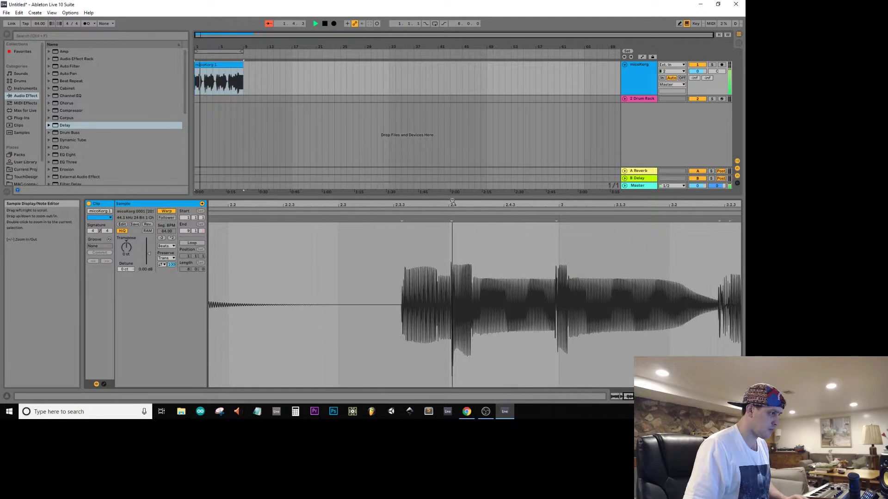
{"action": "left_click", "coordinate": [555, 219]}
{"action": "left_click_drag", "start_coordinate": [556, 218], "coordinate": [559, 219]}
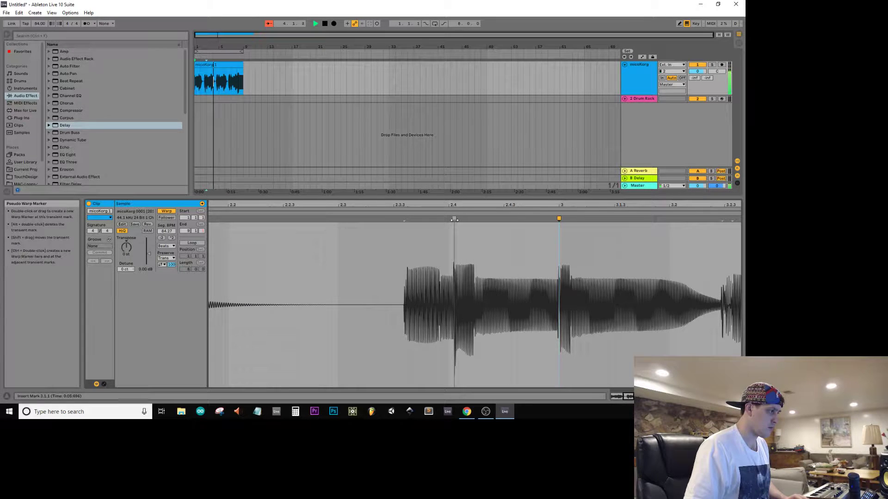
Add a warp marker on the transient near beat 2.4 and shift it slightly earlier
{"action": "left_click_drag", "start_coordinate": [453, 218], "coordinate": [446, 218]}
{"action": "key", "text": "minus"}
{"action": "key", "text": "minus"}
{"action": "key", "text": "minus"}
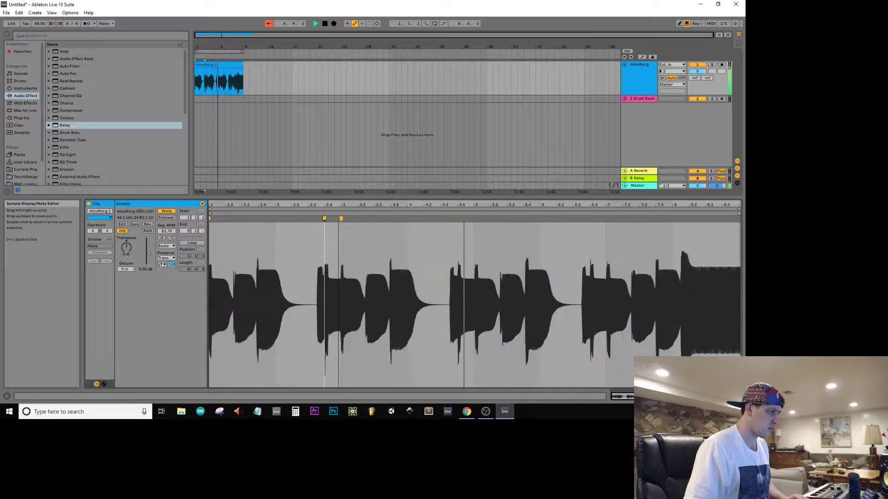
Add a warp marker on the transient at bar 5, and try shifting the one near bar 8 slightly earlier before removing it
{"action": "double_click", "coordinate": [474, 218]}
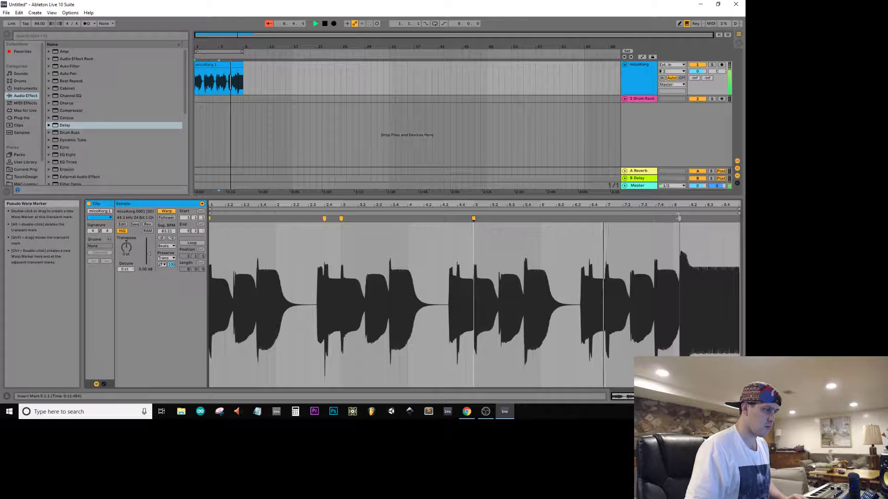
{"action": "left_click_drag", "start_coordinate": [678, 217], "coordinate": [673, 217]}
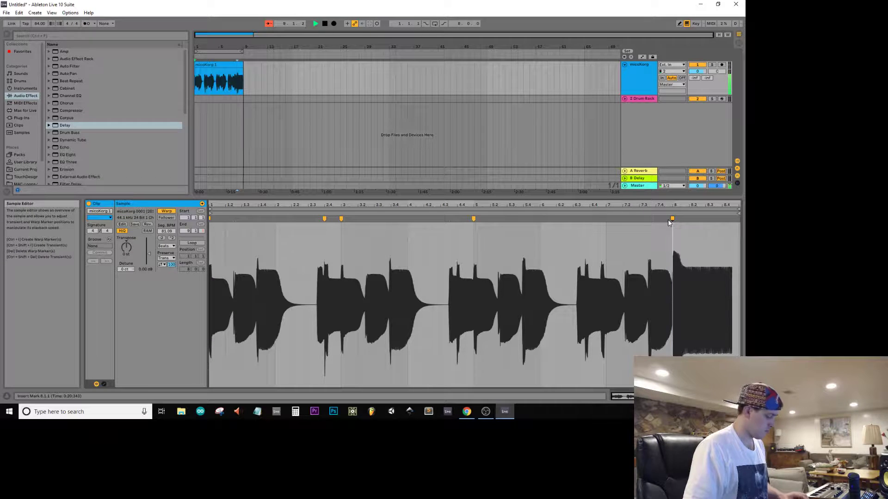
{"action": "double_click", "coordinate": [669, 220]}
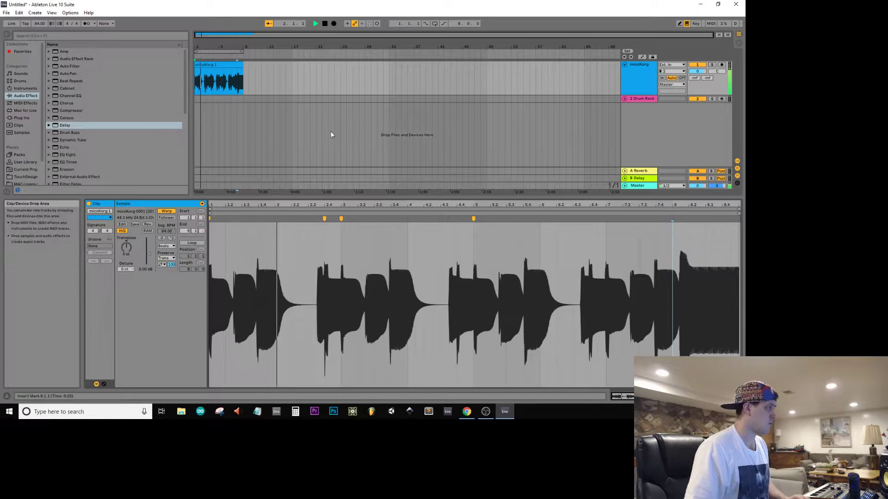
Turn on the arrangement loop and select the Drum Rack track's first clip slot in Session View
{"action": "left_click", "coordinate": [435, 23]}
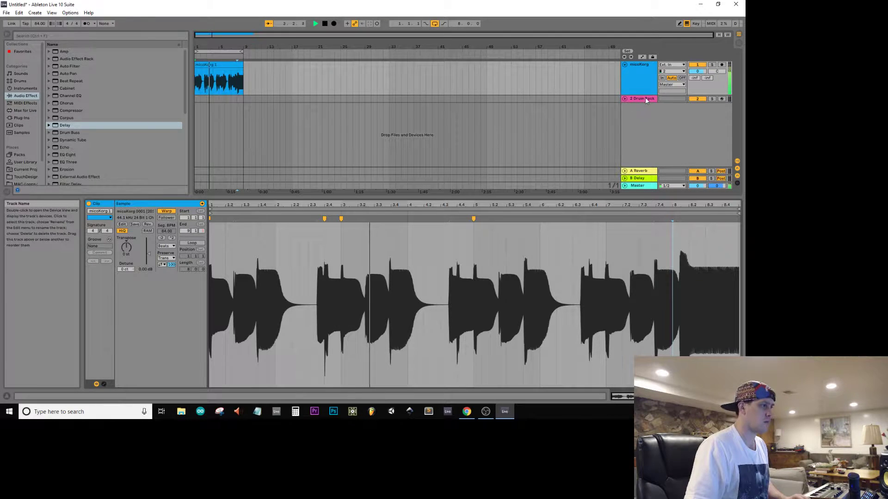
{"action": "left_click", "coordinate": [268, 107]}
{"action": "key", "text": "Tab"}
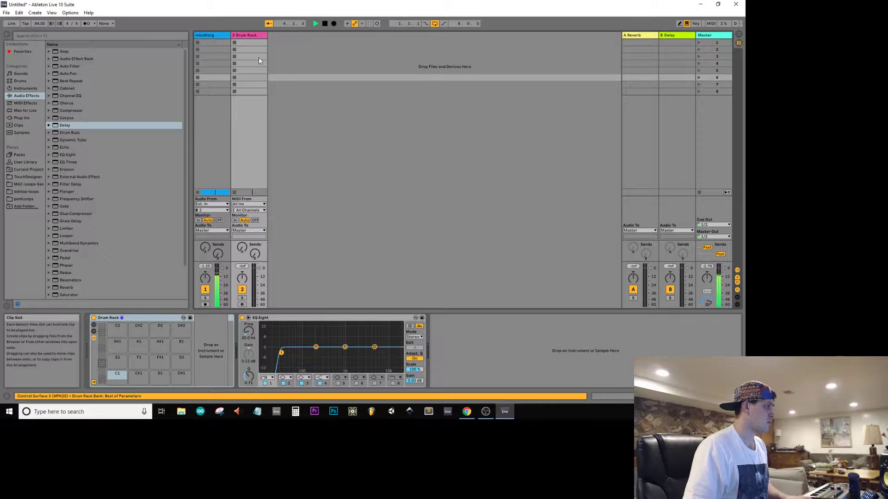
{"action": "left_click", "coordinate": [250, 43]}
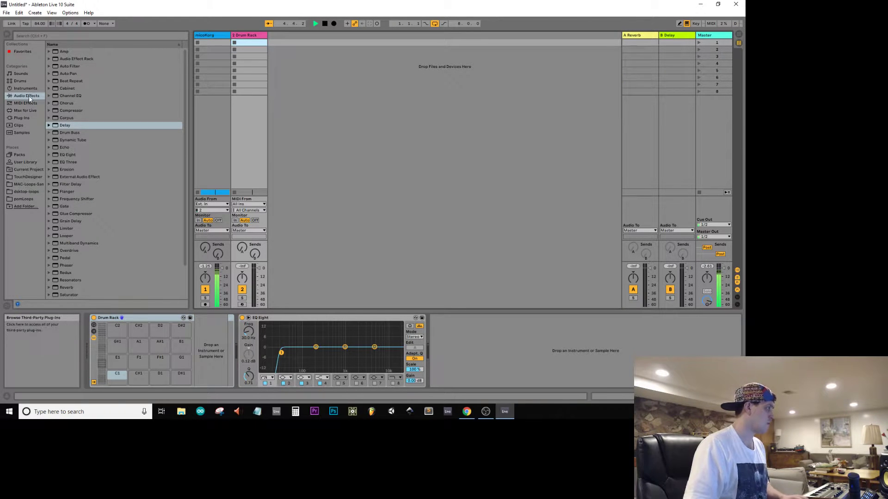
Open the pomLoops folder in the browser and expand the second subfolder of remixContests
{"action": "left_click", "coordinate": [28, 198]}
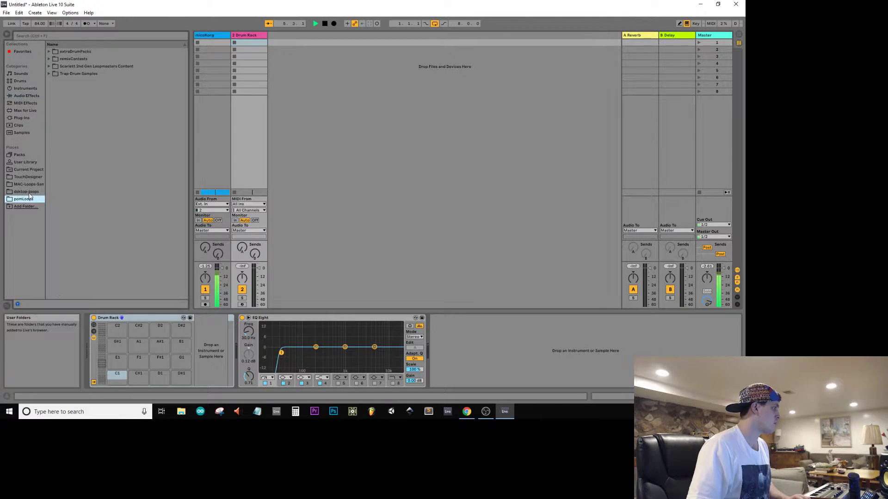
{"action": "left_click", "coordinate": [68, 73]}
{"action": "key", "text": "Up"}
{"action": "key", "text": "Up"}
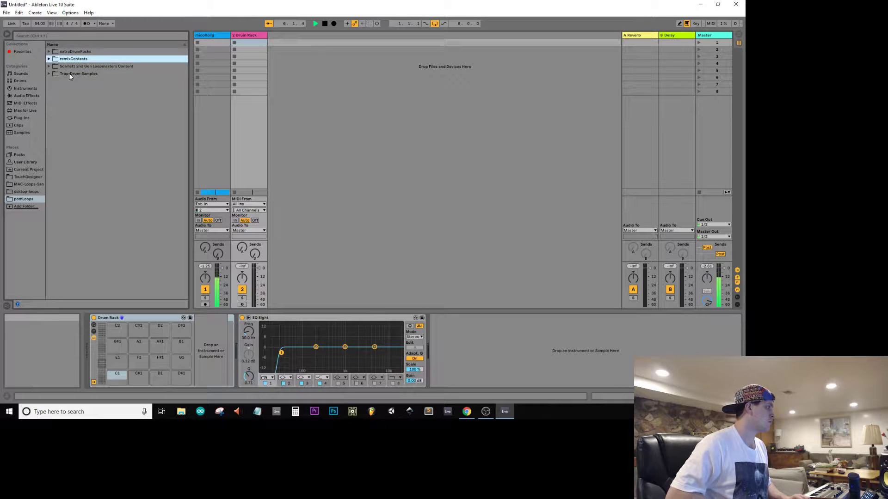
{"action": "key", "text": "Up"}
{"action": "key", "text": "Down"}
{"action": "key", "text": "Right"}
{"action": "key", "text": "Down"}
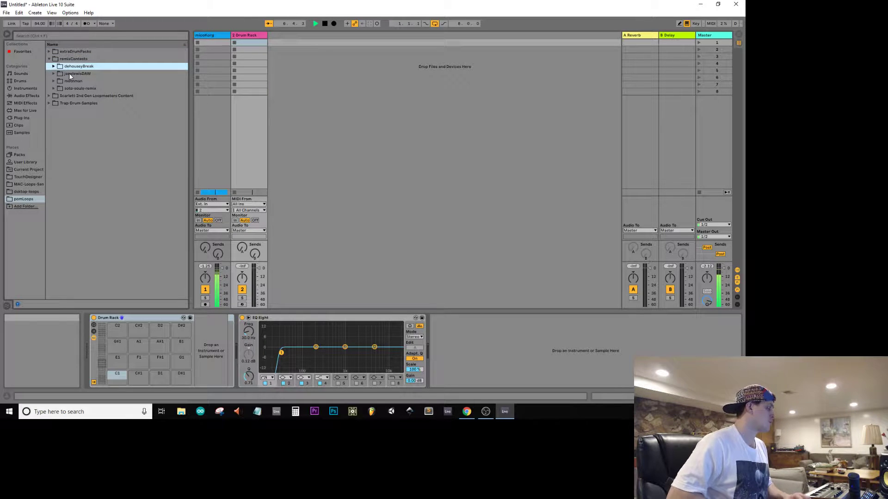
{"action": "key", "text": "Down"}
{"action": "key", "text": "Right"}
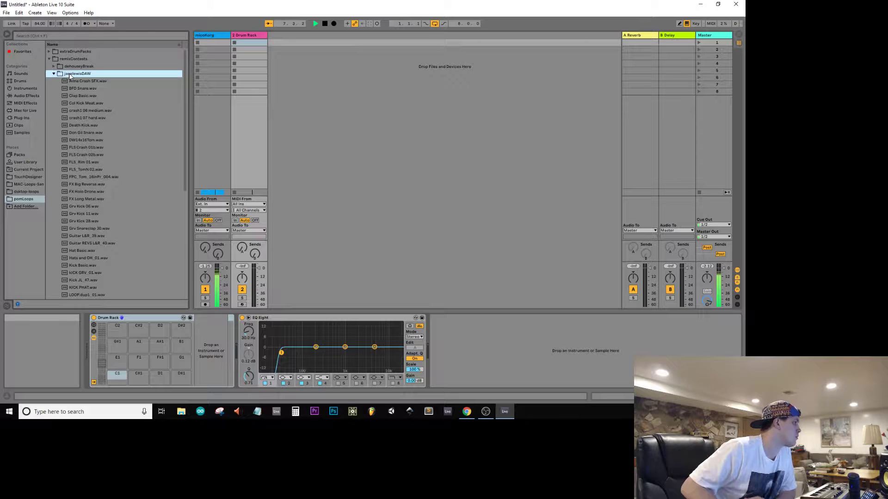
Audition the first few samples of the expanded remixContests subfolder, then collapse remixContests
{"action": "key", "text": "Down"}
{"action": "key", "text": "Down"}
{"action": "key", "text": "Down"}
{"action": "key", "text": "Down"}
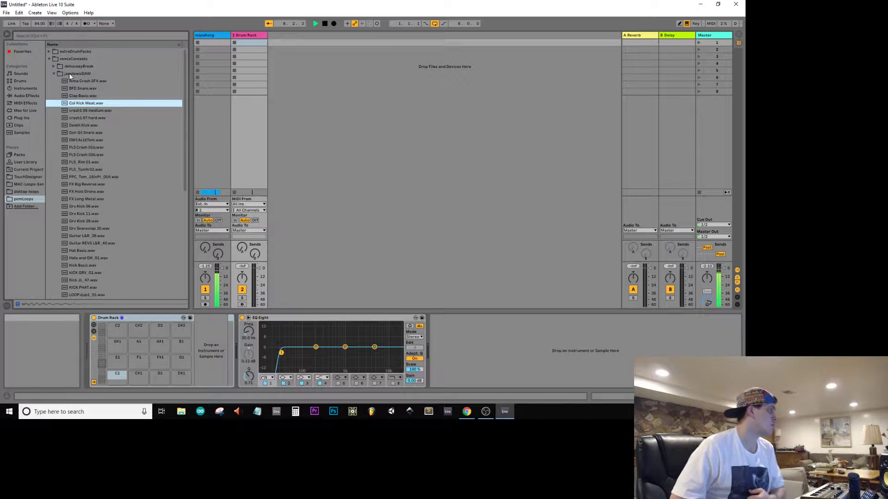
{"action": "key", "text": "Up"}
{"action": "key", "text": "Up"}
{"action": "key", "text": "Up"}
{"action": "key", "text": "Up"}
{"action": "key", "text": "Up"}
{"action": "key", "text": "Up"}
{"action": "key", "text": "Left"}
{"action": "key", "text": "Down"}
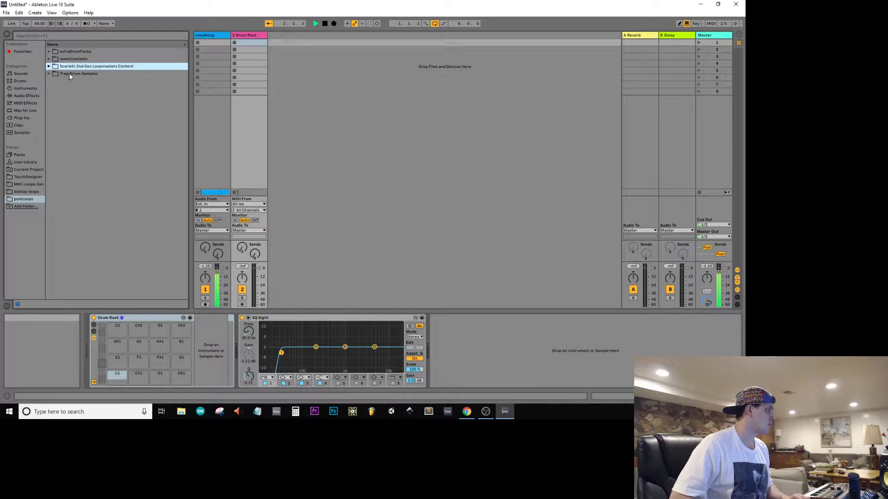
Expand Trap-Drum-Samples and open the Kick folder of TriSamples - 808 Trapstep Pack Vol 1
{"action": "key", "text": "Down"}
{"action": "key", "text": "Right"}
{"action": "key", "text": "Down"}
{"action": "key", "text": "Down"}
{"action": "key", "text": "Down"}
{"action": "key", "text": "Down"}
{"action": "key", "text": "Up"}
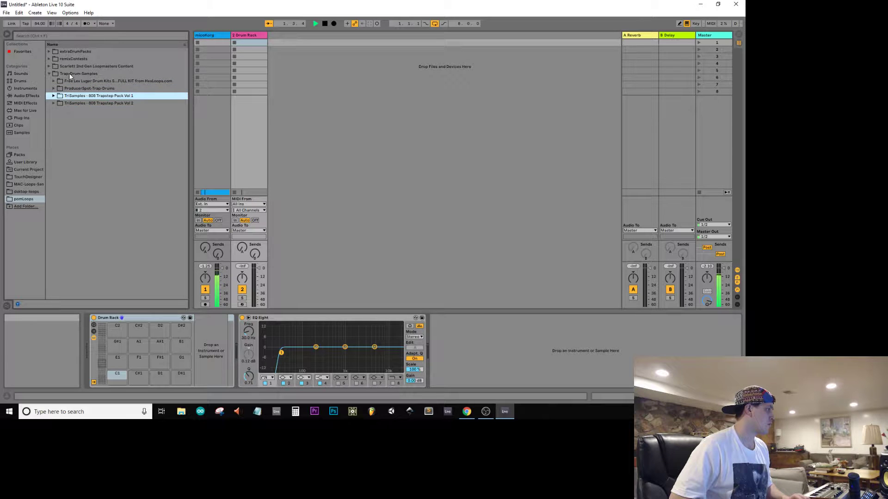
{"action": "key", "text": "Right"}
{"action": "key", "text": "Down"}
{"action": "key", "text": "Down"}
{"action": "key", "text": "Down"}
{"action": "key", "text": "Down"}
{"action": "key", "text": "Down"}
{"action": "key", "text": "Down"}
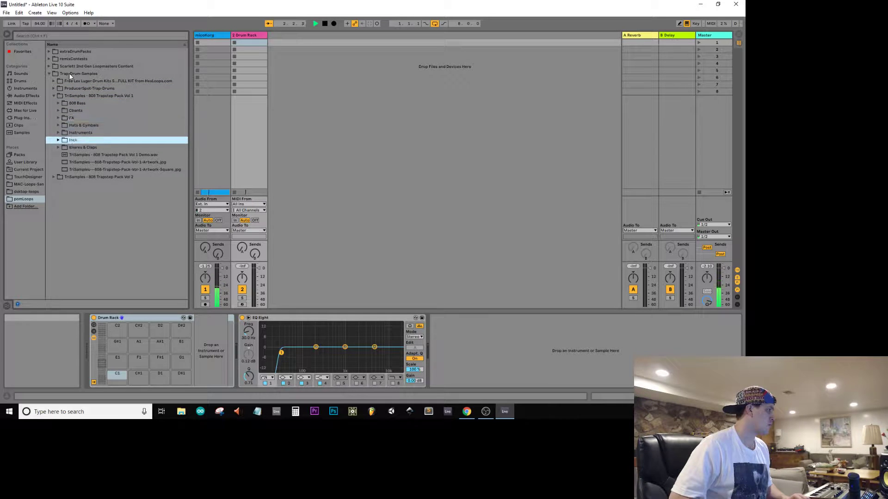
{"action": "key", "text": "Right"}
Audition the Vol 1 kick samples from Kick 001 Basic to Kick 008 Vinyl
{"action": "key", "text": "Down"}
{"action": "key", "text": "Down"}
{"action": "key", "text": "Down"}
{"action": "key", "text": "Down"}
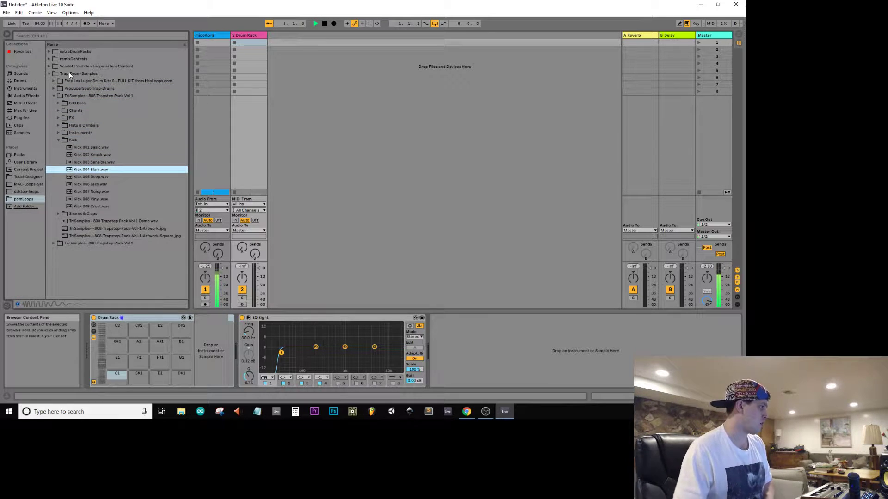
{"action": "key", "text": "Up"}
{"action": "key", "text": "Up"}
{"action": "key", "text": "Down"}
{"action": "key", "text": "Down"}
{"action": "key", "text": "Down"}
{"action": "key", "text": "Down"}
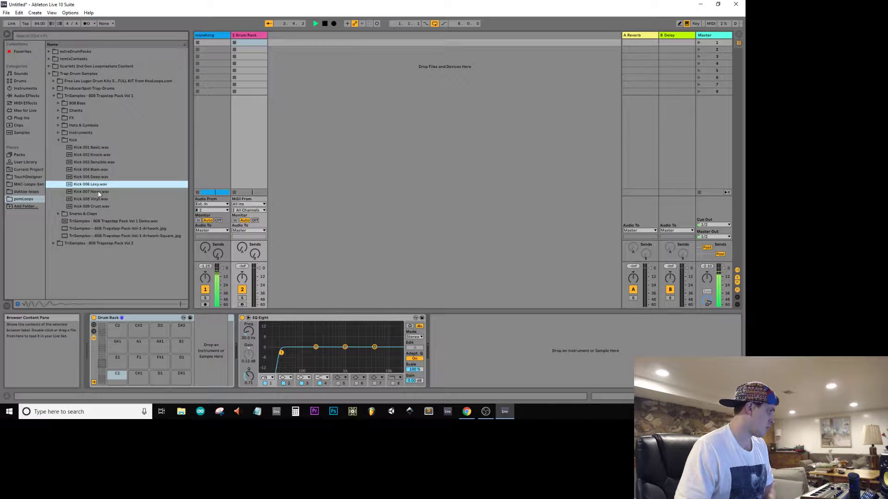
{"action": "key", "text": "Down"}
{"action": "key", "text": "Down"}
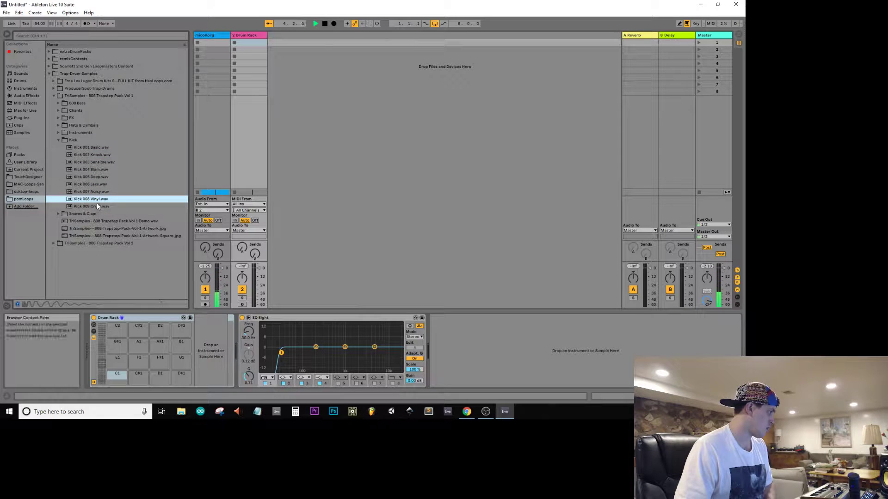
Collapse the Vol 1 pack and open the Kick Drums folder of TriSamples - 808 Trapstep Pack Vol 2
{"action": "key", "text": "Left"}
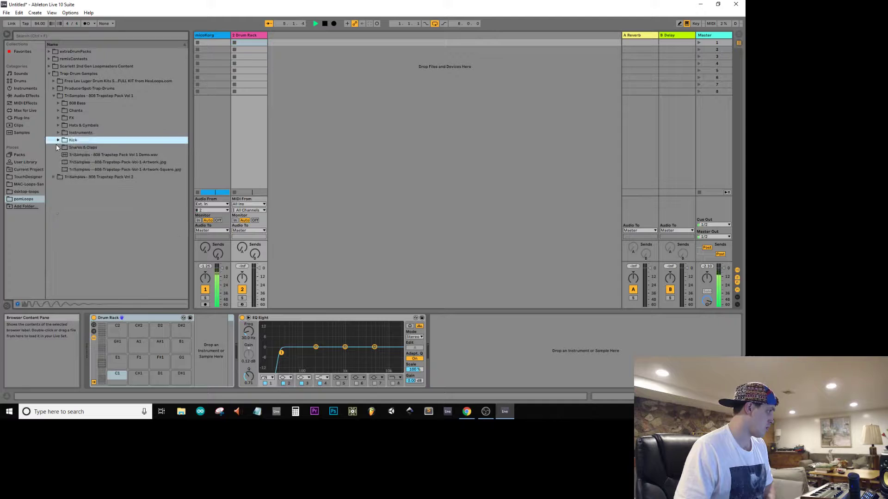
{"action": "key", "text": "Left"}
{"action": "key", "text": "Down"}
{"action": "key", "text": "Right"}
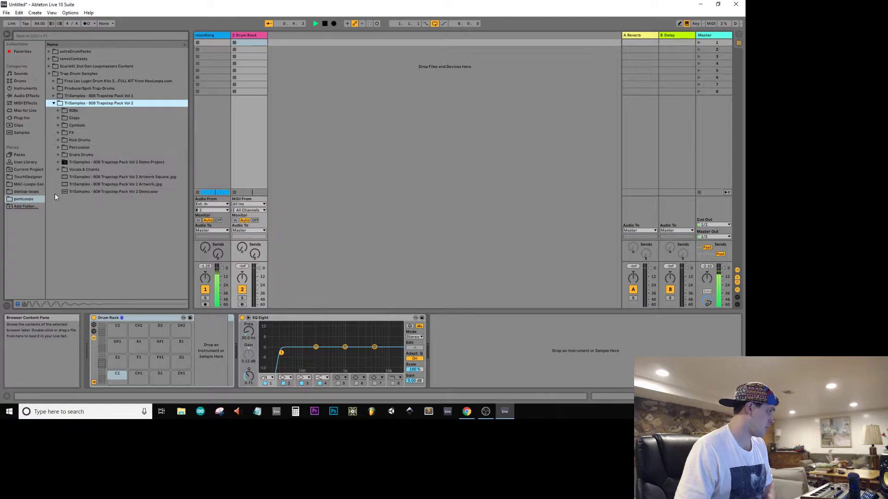
{"action": "left_click", "coordinate": [59, 140]}
Audition the Vol 2 kick drum samples from Kick Drum 006 Trap onwards
{"action": "left_click", "coordinate": [81, 184]}
{"action": "left_click", "coordinate": [94, 191]}
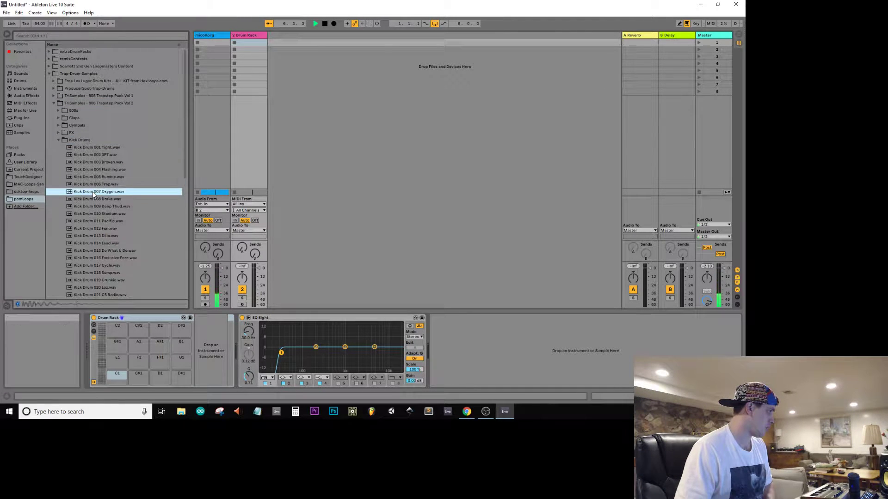
{"action": "left_click", "coordinate": [98, 200]}
{"action": "left_click", "coordinate": [104, 206]}
{"action": "left_click", "coordinate": [106, 200]}
{"action": "key", "text": "Down"}
{"action": "key", "text": "Down"}
{"action": "key", "text": "Down"}
{"action": "key", "text": "Down"}
{"action": "key", "text": "Down"}
{"action": "key", "text": "Down"}
{"action": "key", "text": "Down"}
{"action": "key", "text": "Down"}
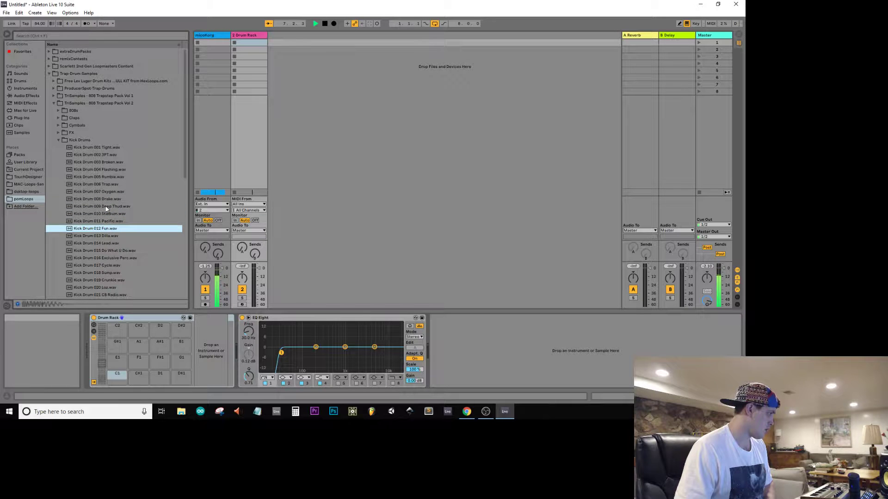
{"action": "key", "text": "Down"}
{"action": "key", "text": "Down"}
{"action": "key", "text": "Up"}
{"action": "key", "text": "Up"}
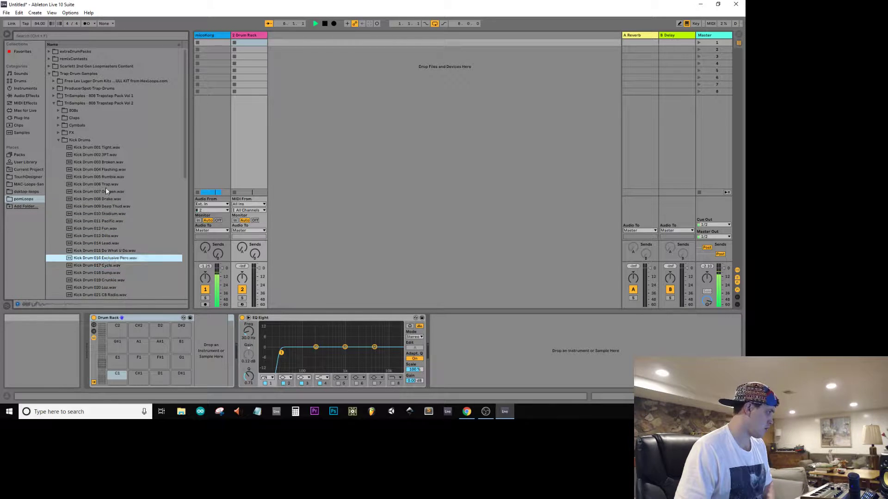
{"action": "key", "text": "Up"}
Compare the kicks around Kick Drum 004 Flashing.wav and load that sample onto the Drum Rack's C1 pad
{"action": "left_click", "coordinate": [107, 169]}
{"action": "key", "text": "Up"}
{"action": "key", "text": "Down"}
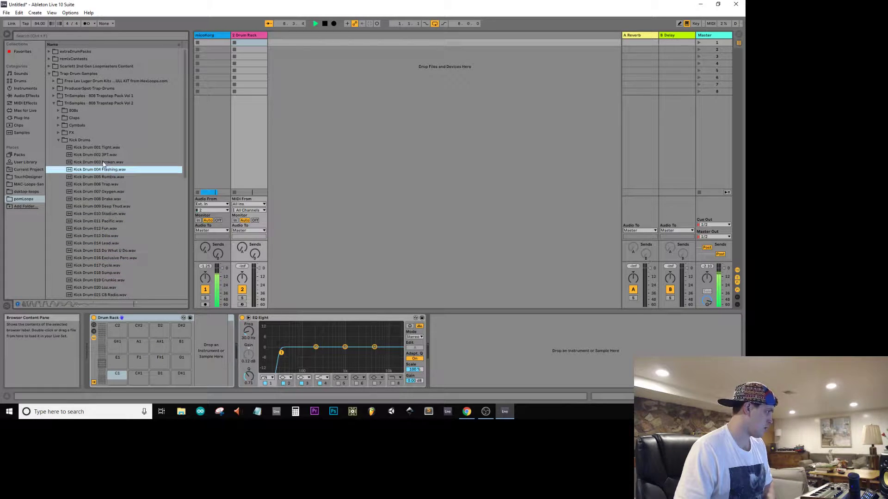
{"action": "key", "text": "Up"}
{"action": "left_click", "coordinate": [95, 170]}
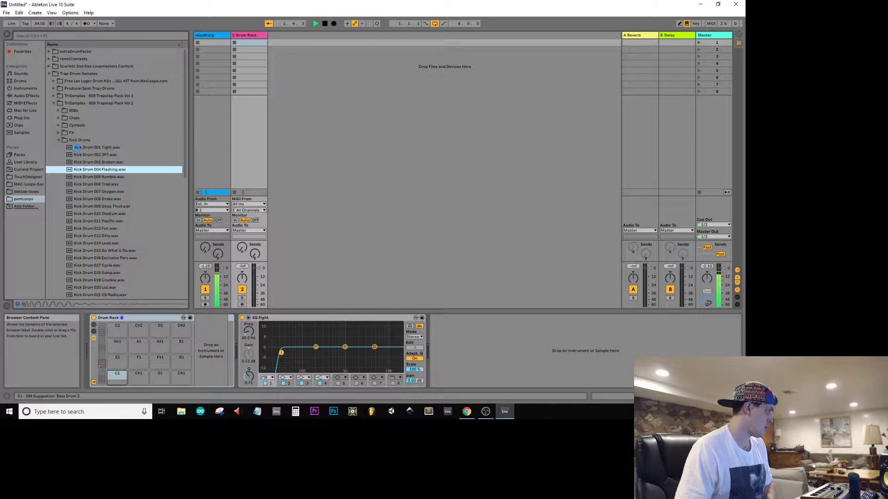
{"action": "key", "text": "Return"}
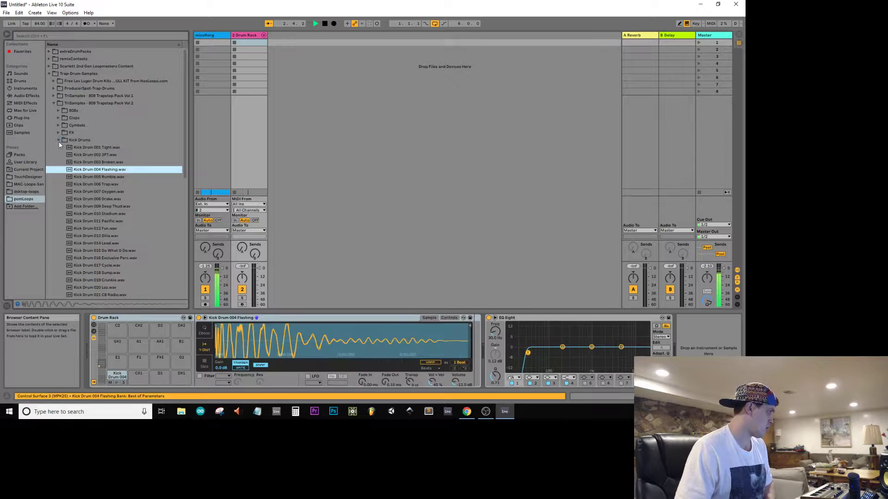
Open the Vol 2 Snare Drums folder and load Snare Drum 005 808 Double B1.wav onto the C#1 pad
{"action": "left_click", "coordinate": [58, 140]}
{"action": "left_click", "coordinate": [58, 154]}
{"action": "left_click", "coordinate": [73, 168]}
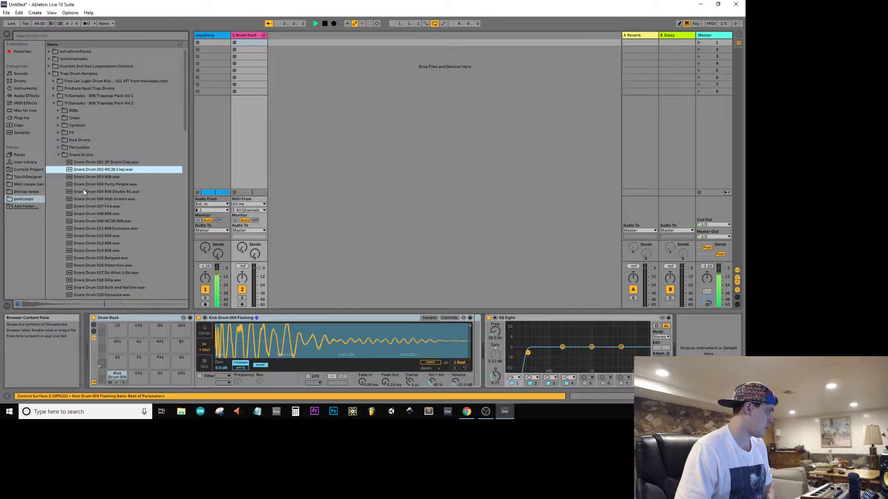
{"action": "left_click", "coordinate": [101, 192]}
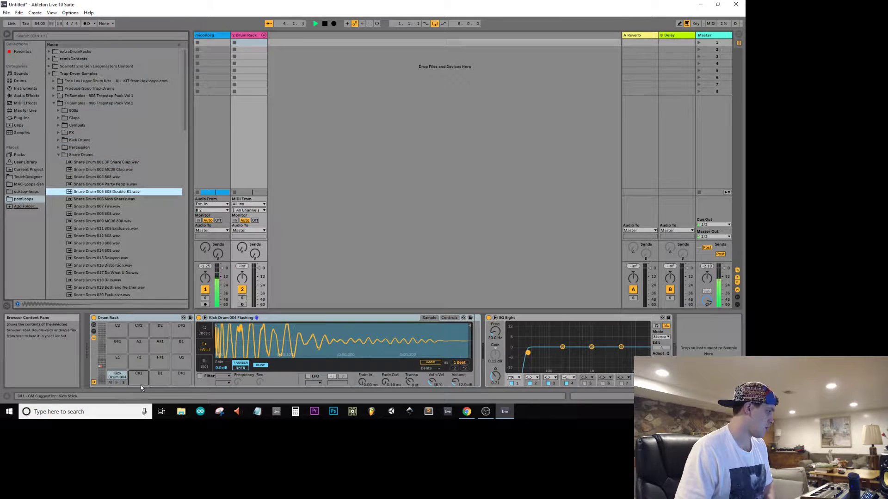
{"action": "key", "text": "Return"}
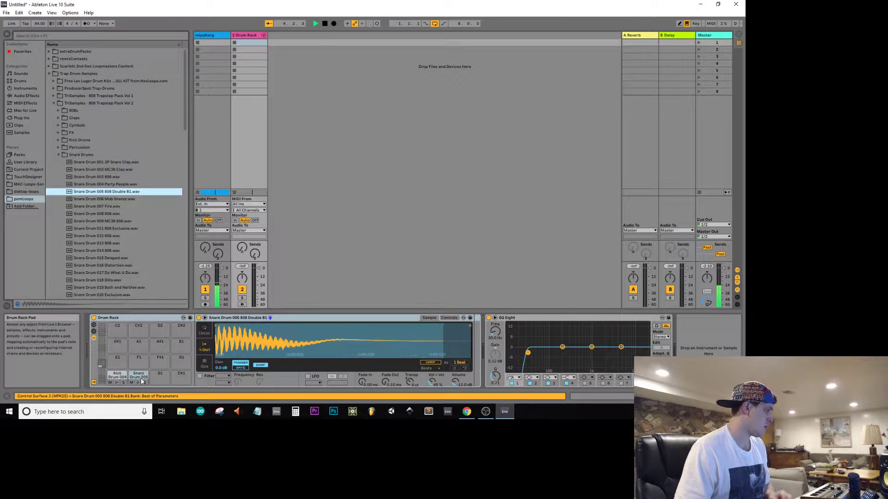
Open the Vol 2 Cymbals folder and audition its crash and closed hi-hat samples
{"action": "left_click", "coordinate": [59, 126]}
{"action": "left_click", "coordinate": [92, 161]}
{"action": "left_click", "coordinate": [102, 192]}
{"action": "left_click", "coordinate": [106, 206]}
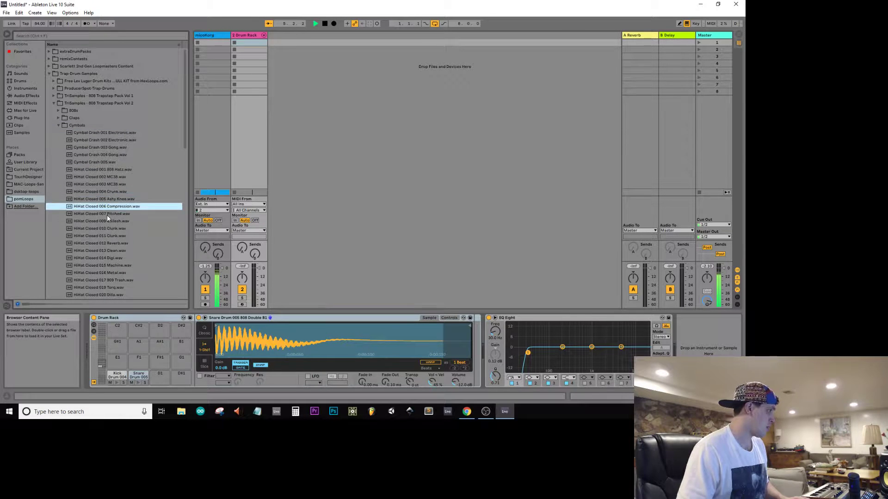
{"action": "left_click", "coordinate": [106, 214]}
{"action": "left_click", "coordinate": [107, 222]}
{"action": "left_click", "coordinate": [107, 229]}
{"action": "left_click", "coordinate": [107, 242]}
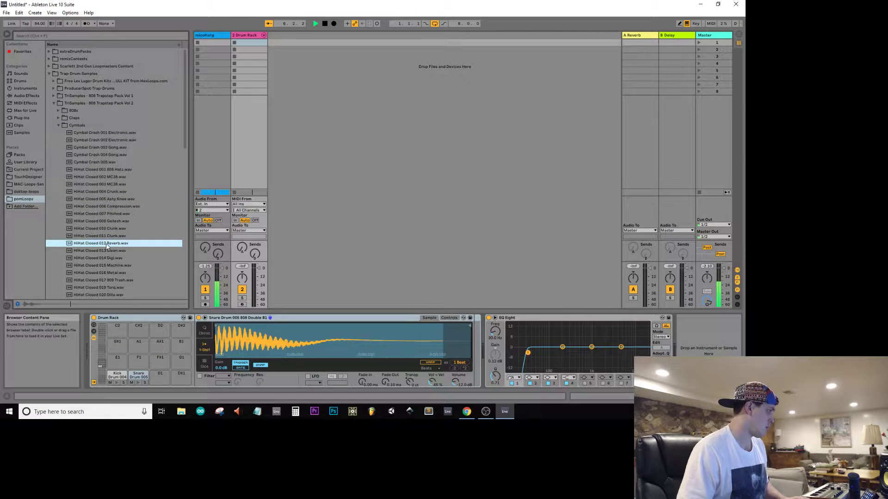
Load HiHat Closed 004 Crunk.wav onto the D1 pad and HiHat Closed 003 MC38.wav onto the D#1 pad
{"action": "left_click", "coordinate": [107, 191]}
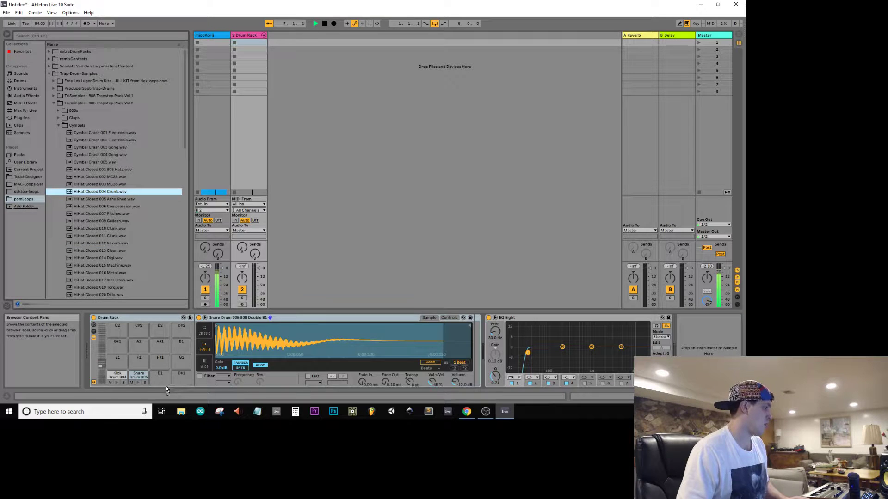
{"action": "left_click_drag", "start_coordinate": [167, 389], "coordinate": [160, 375]}
{"action": "left_click_drag", "start_coordinate": [103, 184], "coordinate": [182, 376]}
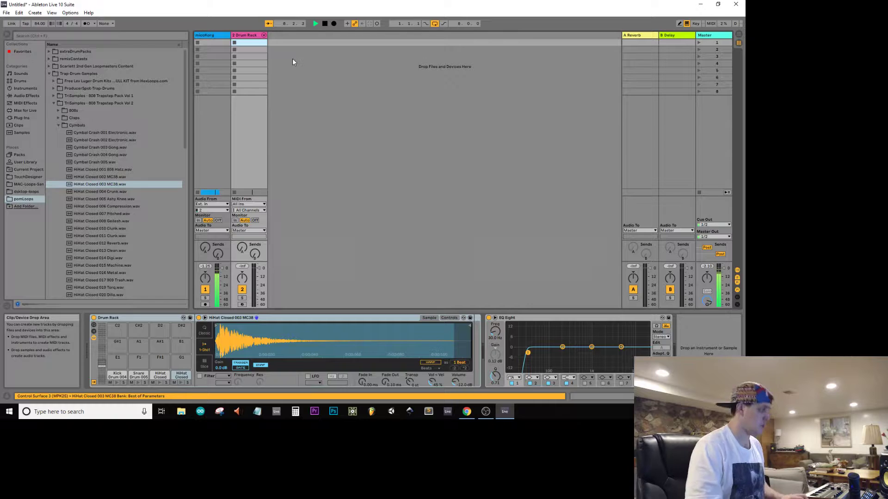
Create a one-bar MIDI clip at bar 1 of the Drum Rack track in Arrangement View and add a Kick Drum 004 Flashing note at its start
{"action": "double_click", "coordinate": [252, 43]}
{"action": "key", "text": "Tab"}
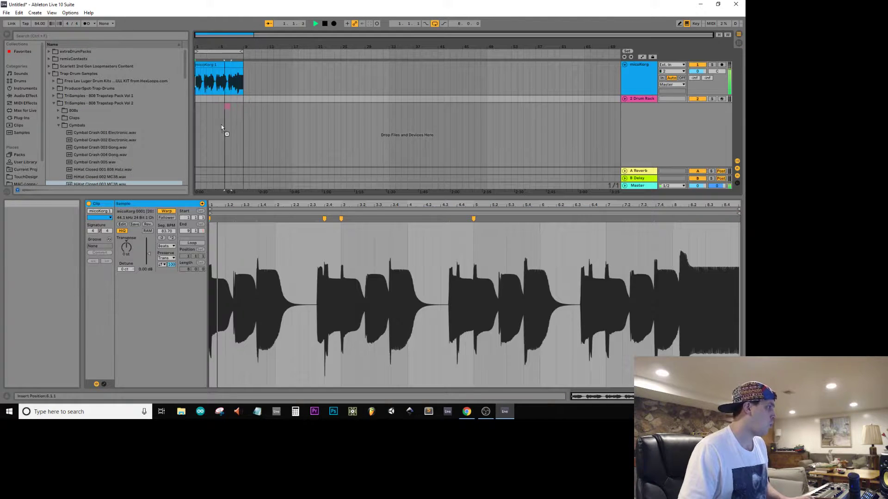
{"action": "left_click", "coordinate": [197, 98]}
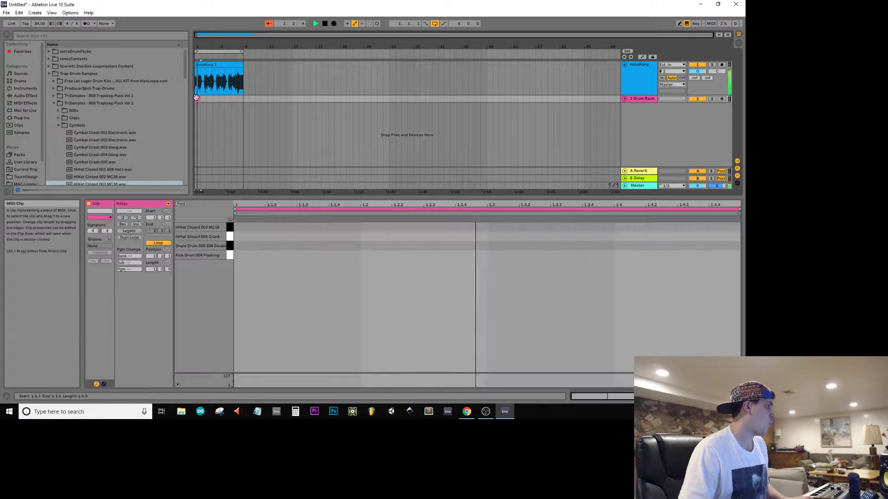
{"action": "double_click", "coordinate": [245, 255]}
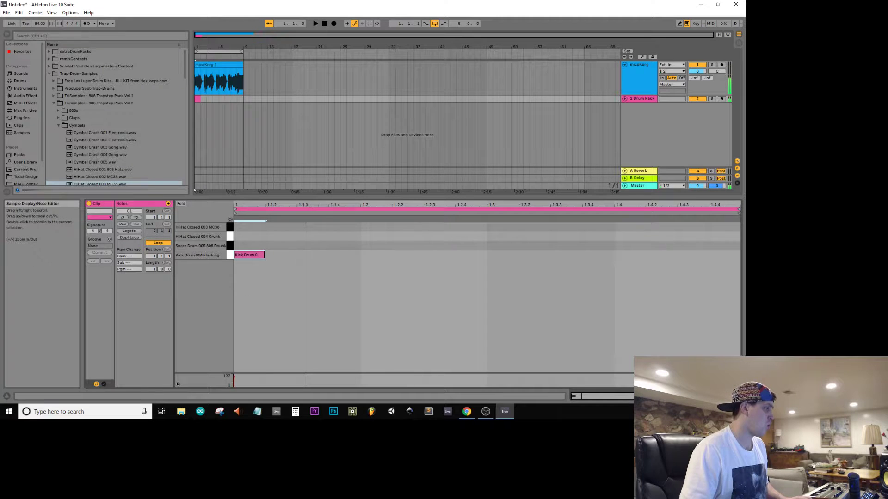
Set the note grid to 1/32, add a short Kick Drum 004 Flashing note midway between 1.1.3 and 1.1.4, and play it back
{"action": "key", "text": "plus"}
{"action": "key", "text": "b"}
{"action": "right_click", "coordinate": [353, 246]}
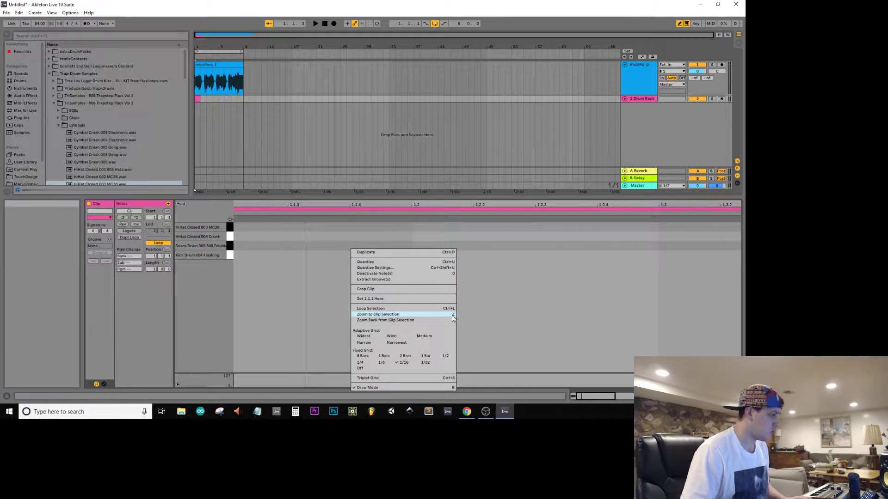
{"action": "left_click", "coordinate": [413, 359]}
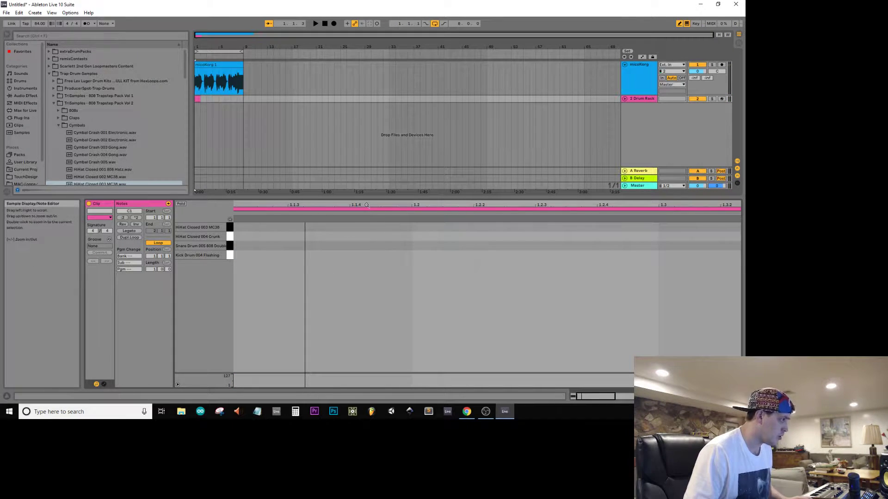
{"action": "key", "text": "minus"}
{"action": "key", "text": "space"}
{"action": "left_click_drag", "start_coordinate": [337, 204], "coordinate": [336, 227]}
{"action": "key", "text": "space"}
{"action": "key", "text": "space"}
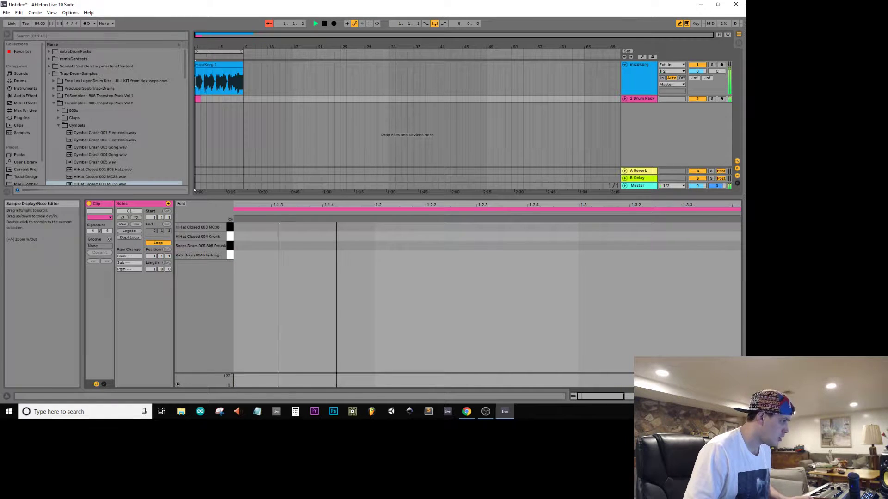
{"action": "key", "text": "space"}
{"action": "left_click", "coordinate": [306, 256]}
{"action": "key", "text": "space"}
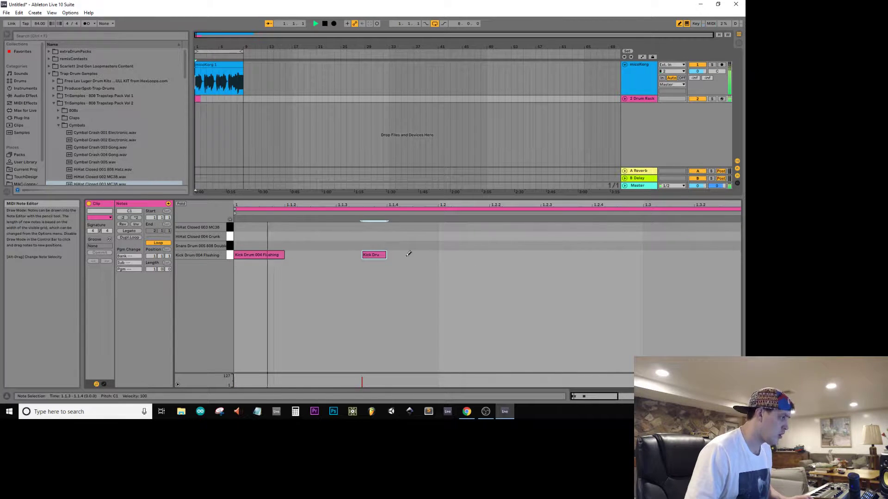
{"action": "key", "text": "space"}
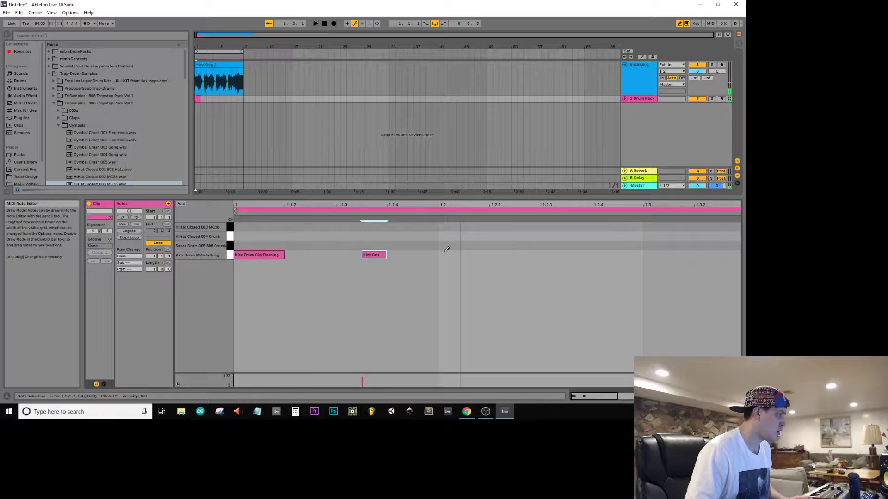
Add a 1/32 snare note at beat 1.2 and kick notes at 1.2.2 and 1.2.4, checking them in playback
{"action": "left_click", "coordinate": [447, 254]}
{"action": "left_click", "coordinate": [449, 252]}
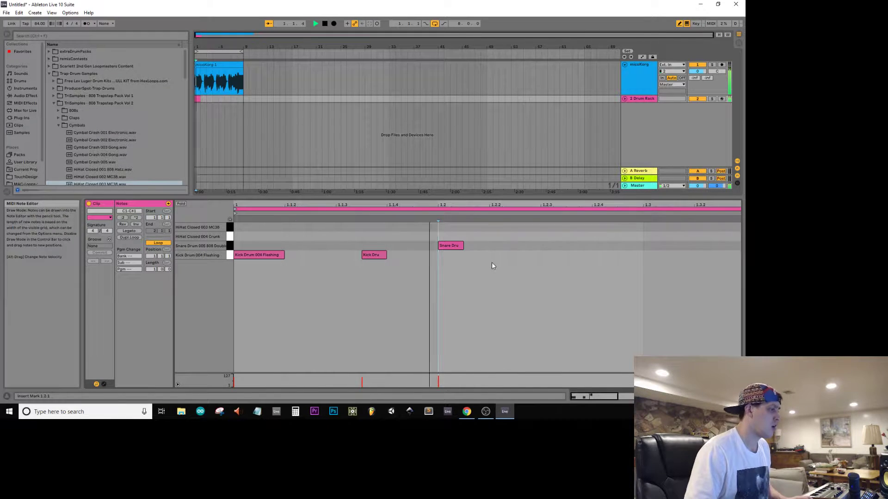
{"action": "key", "text": "space"}
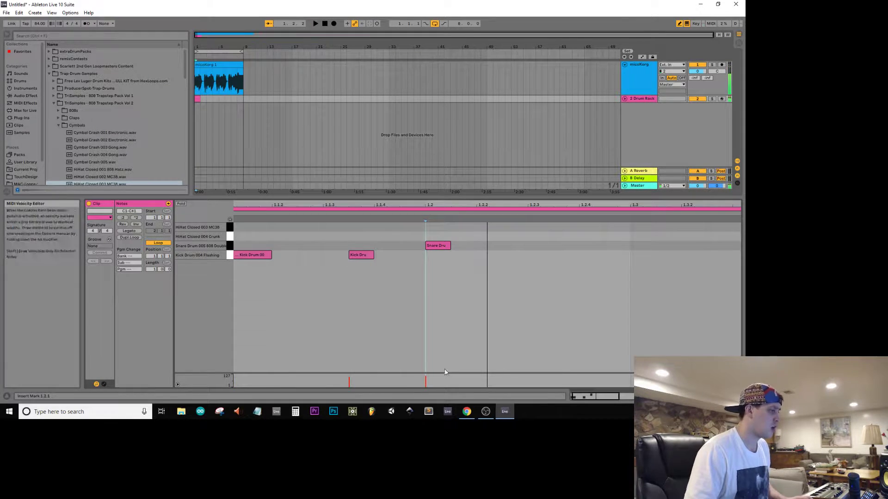
{"action": "left_click", "coordinate": [491, 255]}
{"action": "key", "text": "space"}
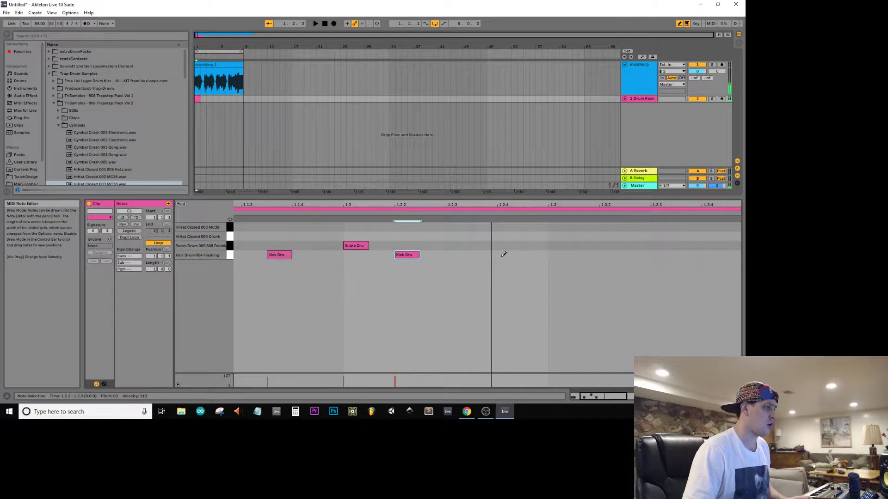
{"action": "left_click", "coordinate": [504, 254]}
{"action": "key", "text": "space"}
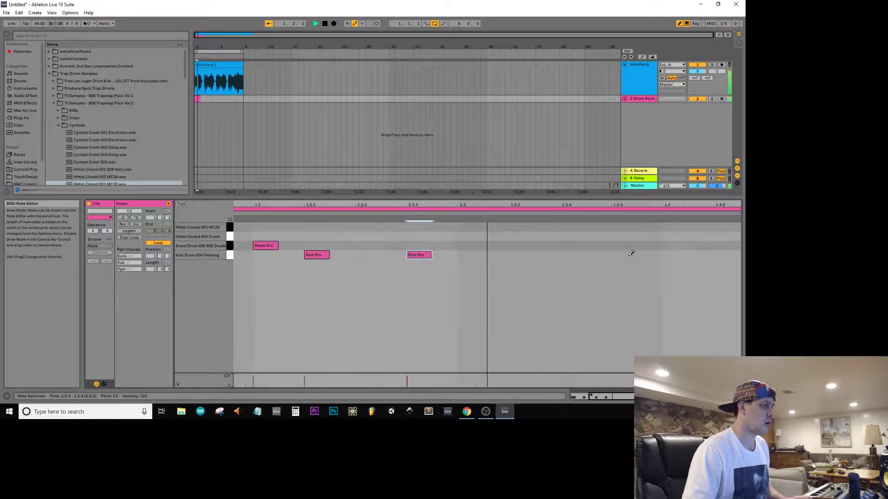
{"action": "left_click", "coordinate": [497, 245]}
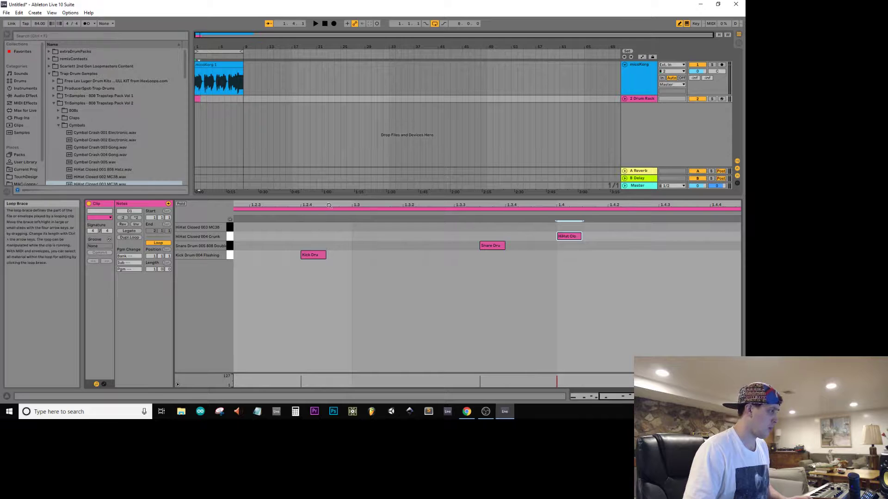
{"action": "left_click_drag", "start_coordinate": [328, 205], "coordinate": [329, 185]}
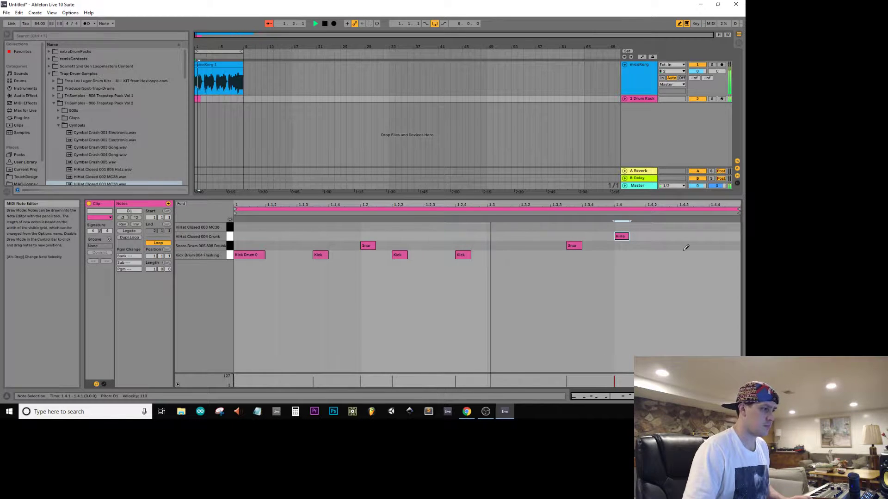
{"action": "key", "text": "space"}
{"action": "left_click", "coordinate": [626, 235]}
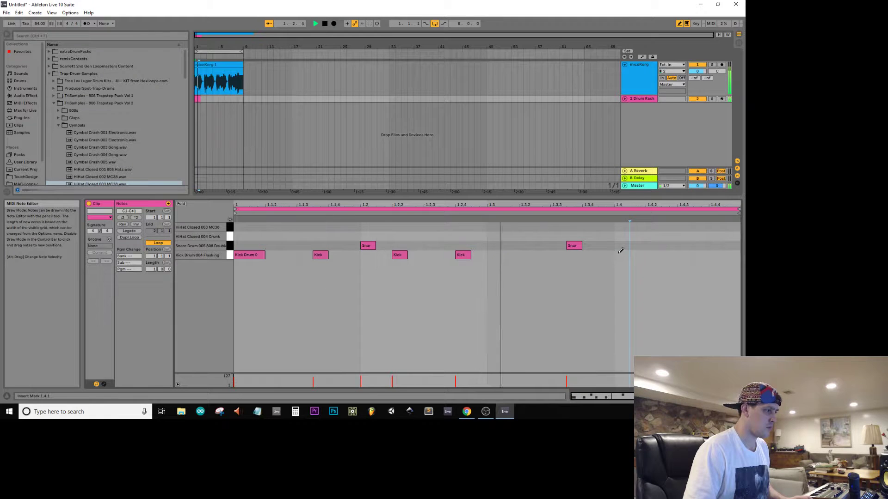
{"action": "left_click", "coordinate": [620, 255]}
{"action": "left_click", "coordinate": [621, 254]}
{"action": "left_click", "coordinate": [580, 244]}
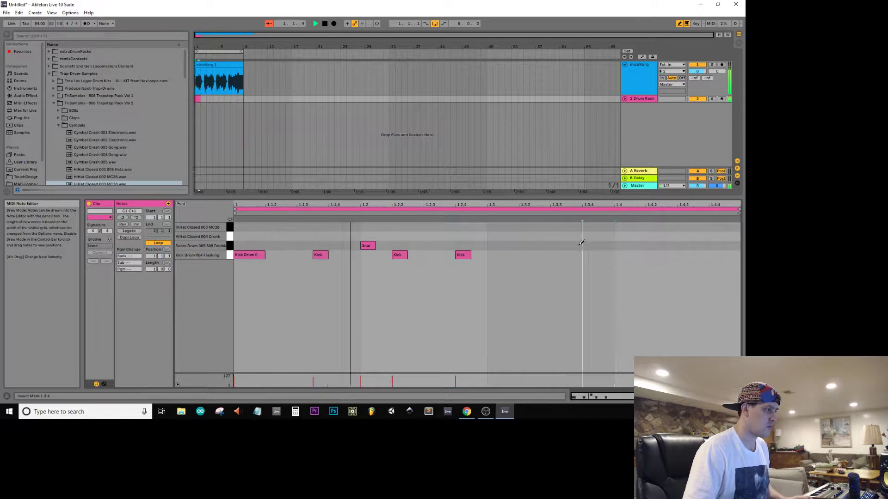
Add kicks midway between 1.3.3 and 1.3.4 and at 1.4.3, a snare at 1.4, and extend the looped drum clip to bar 9
{"action": "left_click", "coordinate": [621, 246]}
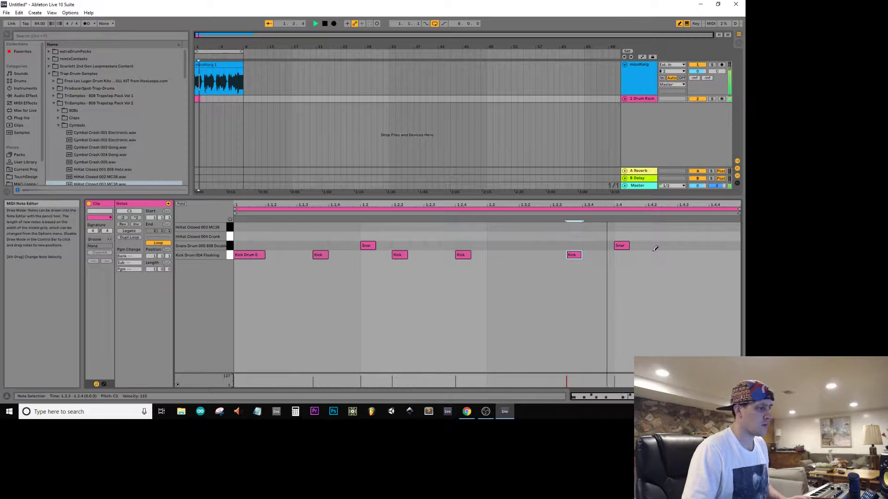
{"action": "left_click", "coordinate": [685, 255]}
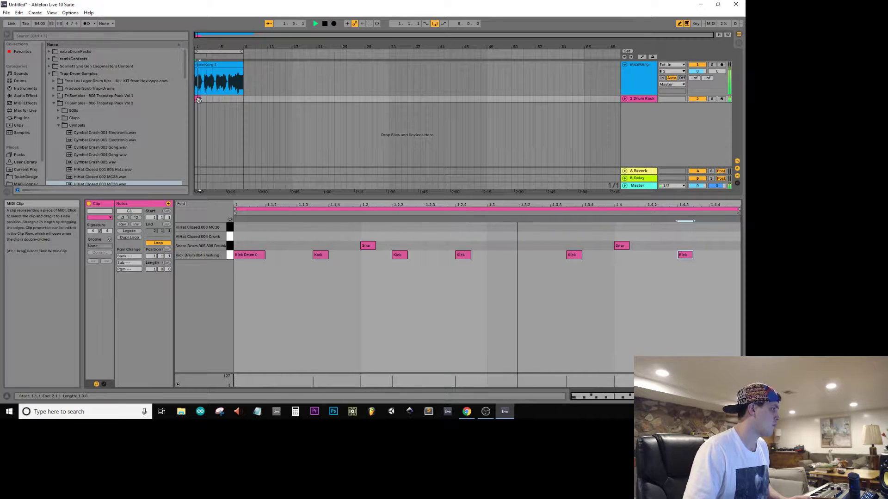
{"action": "left_click_drag", "start_coordinate": [199, 100], "coordinate": [243, 101]}
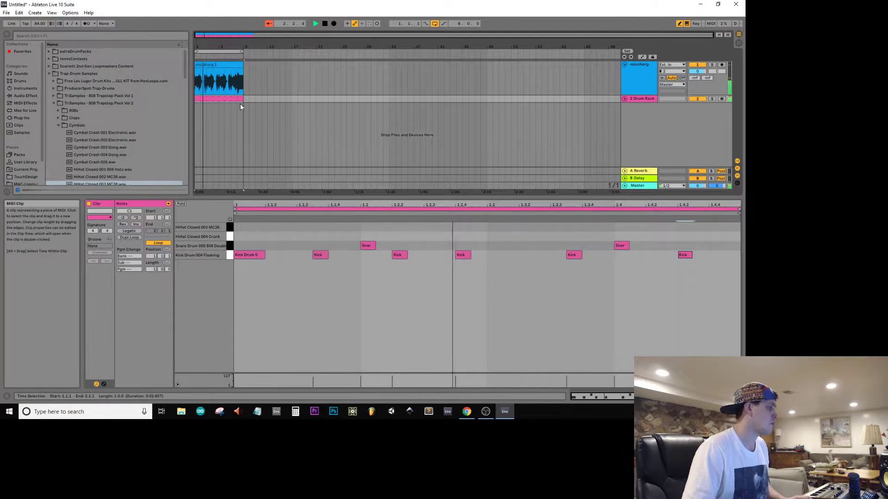
Draw 1/16 HiHat Closed 003 MC38 notes from 1.1.1 up to 1.4.3 and one HiHat Closed 004 Crunk note at 1.4.4
{"action": "right_click", "coordinate": [239, 230]}
{"action": "left_click", "coordinate": [281, 346]}
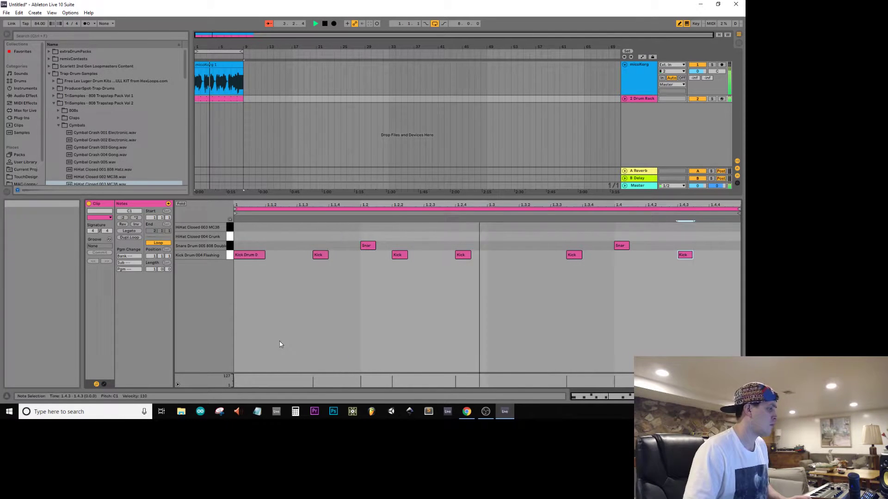
{"action": "right_click", "coordinate": [281, 221]}
{"action": "left_click", "coordinate": [338, 308]}
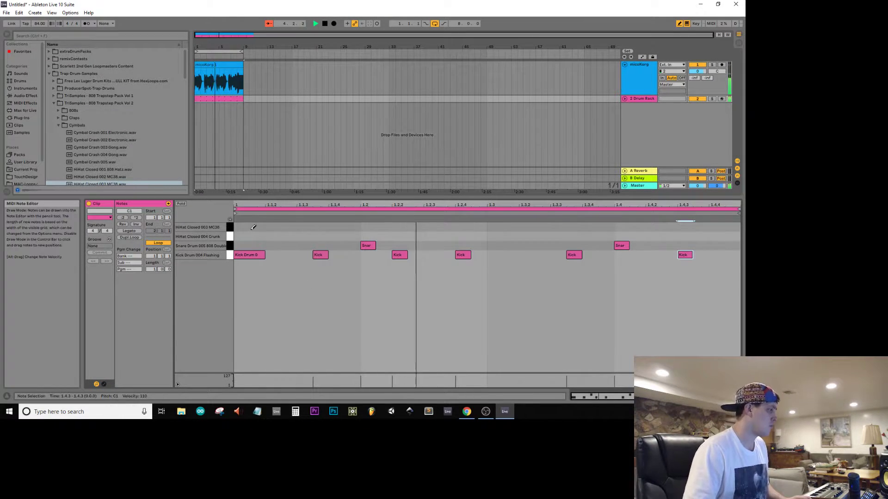
{"action": "left_click_drag", "start_coordinate": [253, 227], "coordinate": [678, 227]}
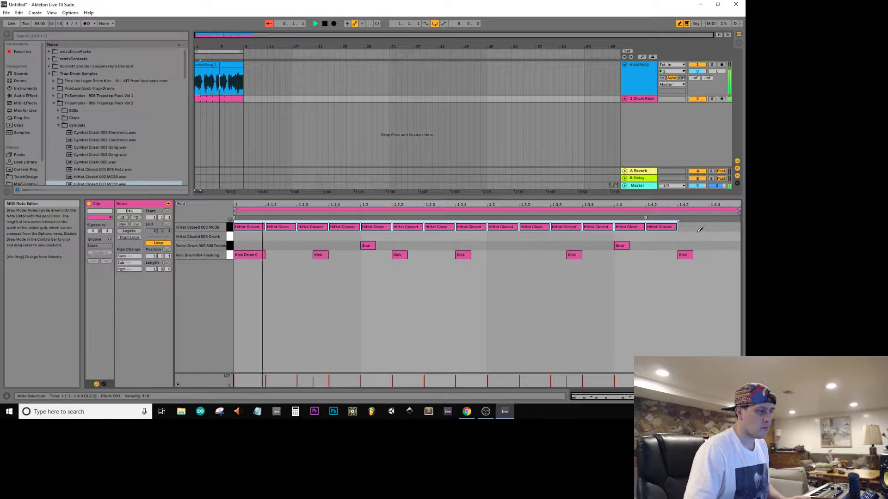
{"action": "left_click", "coordinate": [722, 236]}
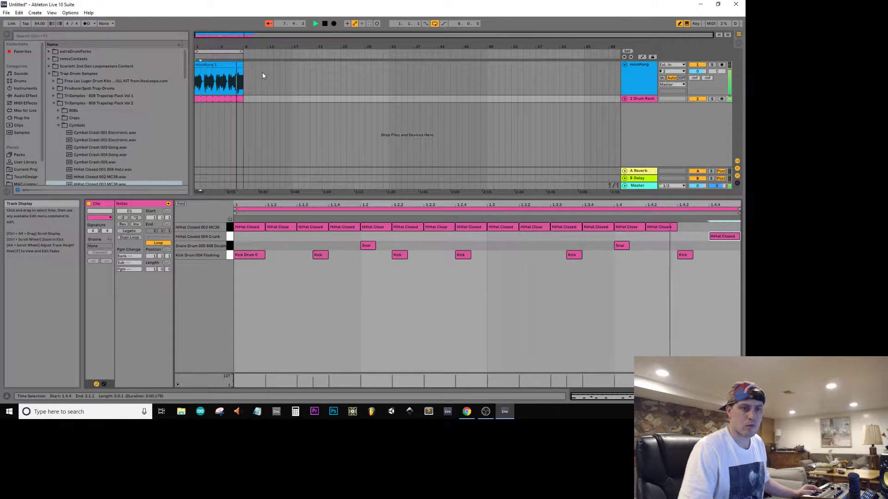
Copy bar 8 of the microKorg clip and paste it over bar 2
{"action": "left_click", "coordinate": [220, 70]}
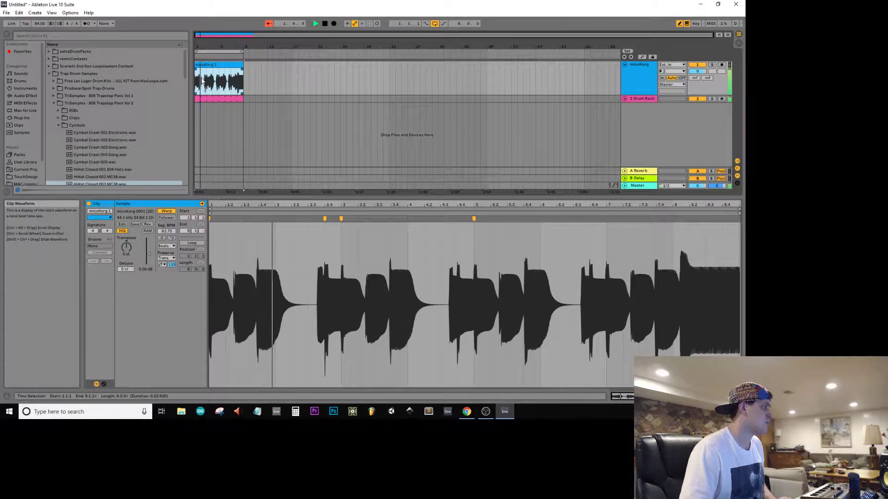
{"action": "left_click_drag", "start_coordinate": [244, 83], "coordinate": [240, 77]}
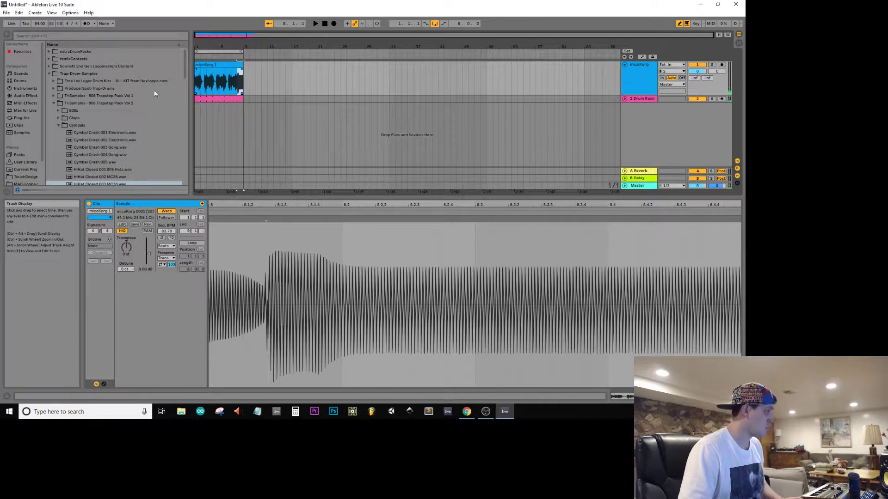
{"action": "left_click", "coordinate": [202, 85]}
{"action": "key", "text": "ctrl+v"}
Duplicate bars 1 and 2 of the microKorg track three times to fill bars 3 to 8, and play the arrangement
{"action": "left_click_drag", "start_coordinate": [205, 85], "coordinate": [98, 80]}
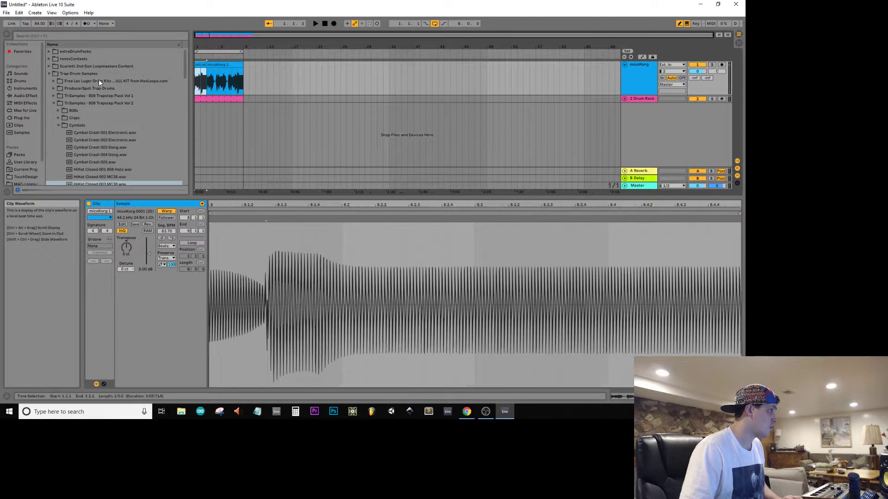
{"action": "key", "text": "ctrl+d"}
{"action": "key", "text": "ctrl+d"}
{"action": "key", "text": "ctrl+d"}
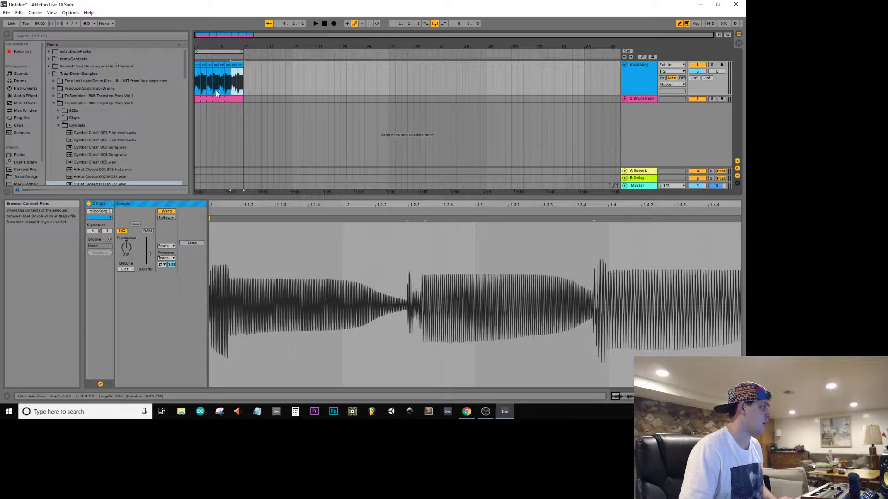
{"action": "left_click", "coordinate": [217, 94]}
{"action": "key", "text": "space"}
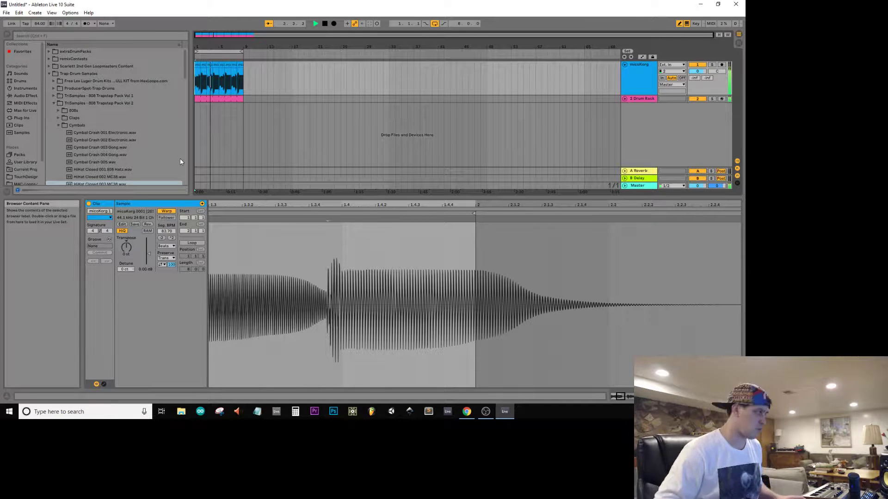
Load the EQ Eight and Drum Buss audio effects onto the Drum Rack track
{"action": "left_click", "coordinate": [638, 97]}
{"action": "left_click", "coordinate": [26, 96]}
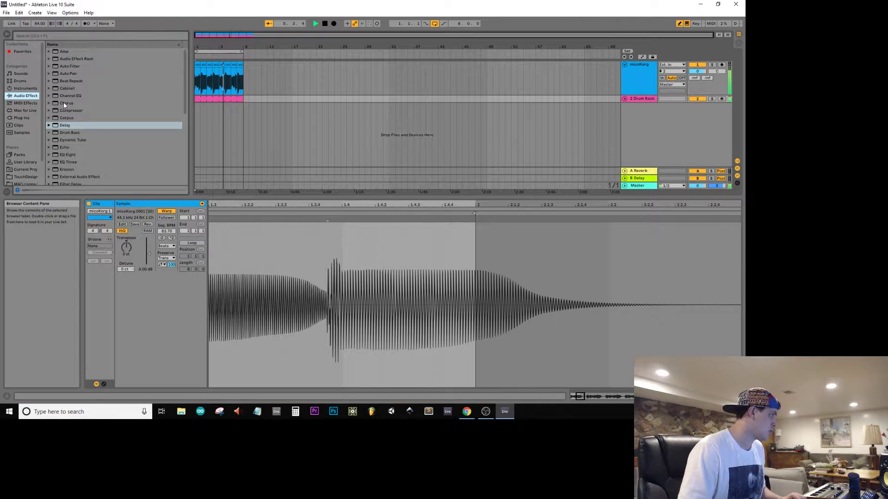
{"action": "scroll", "coordinate": [61, 150], "scroll_direction": "down", "scroll_amount": 3}
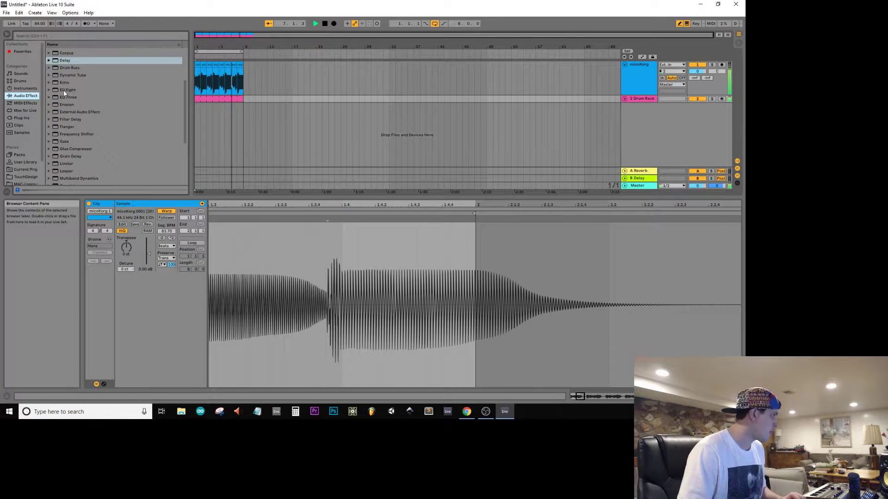
{"action": "left_click", "coordinate": [70, 68]}
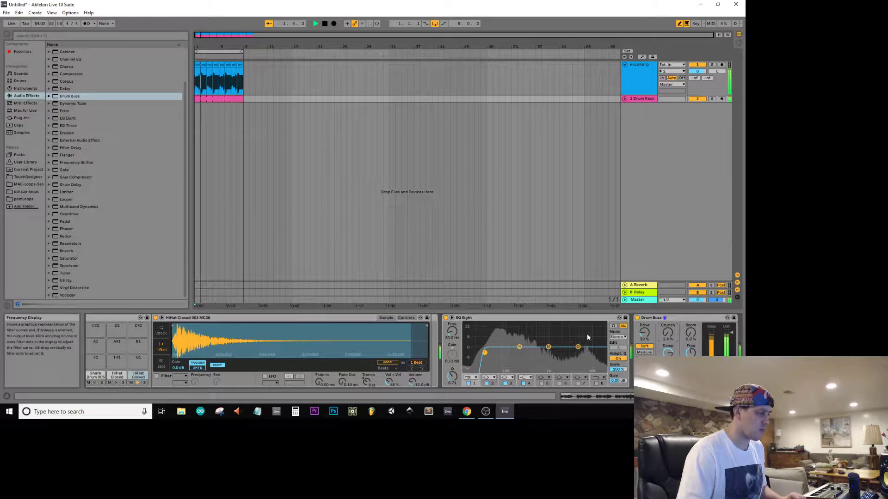
Duplicate the microKorg track, clear the clips from the copy and rename it HIGHpART
{"action": "left_click", "coordinate": [642, 75]}
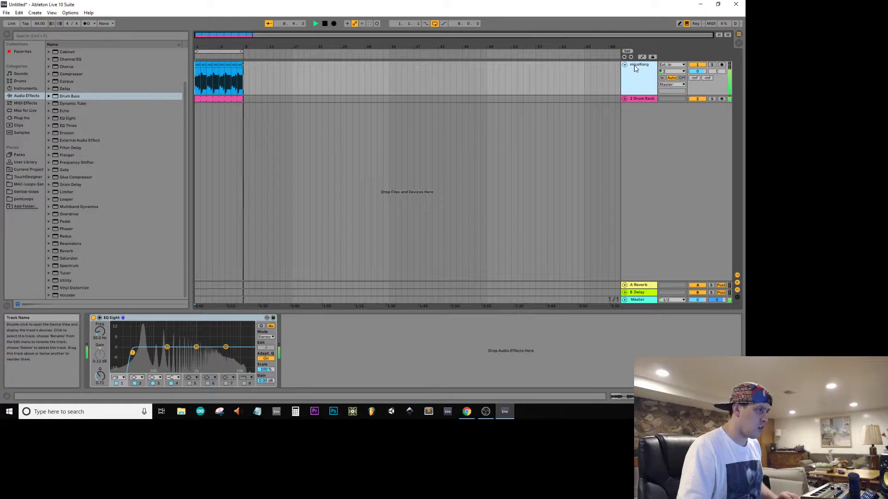
{"action": "key", "text": "ctrl+d"}
{"action": "key", "text": "space"}
{"action": "left_click", "coordinate": [285, 124]}
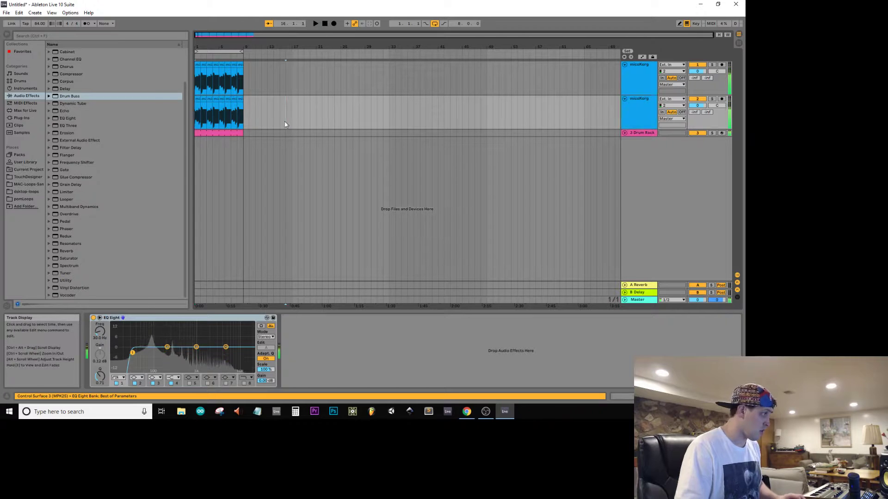
{"action": "left_click_drag", "start_coordinate": [285, 124], "coordinate": [167, 106]}
Arm the HIGHpART track and record a new synth part over bars 1 to 8
{"action": "left_click", "coordinate": [721, 98]}
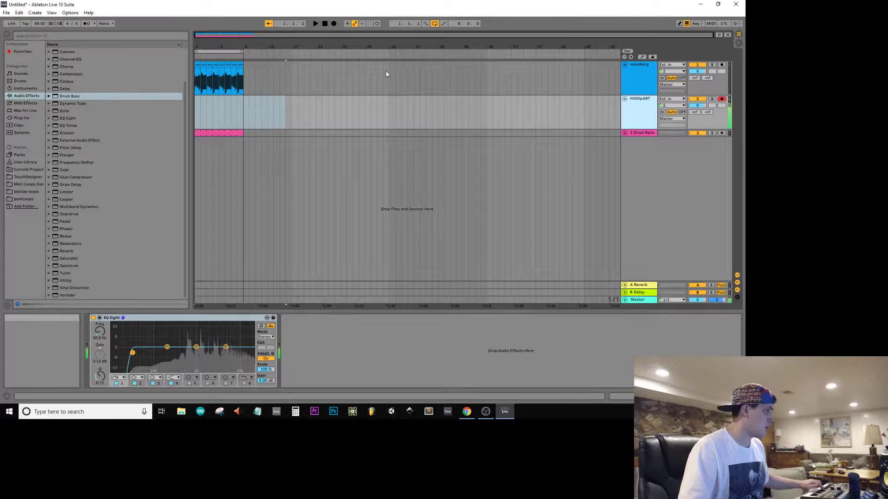
{"action": "left_click", "coordinate": [333, 23]}
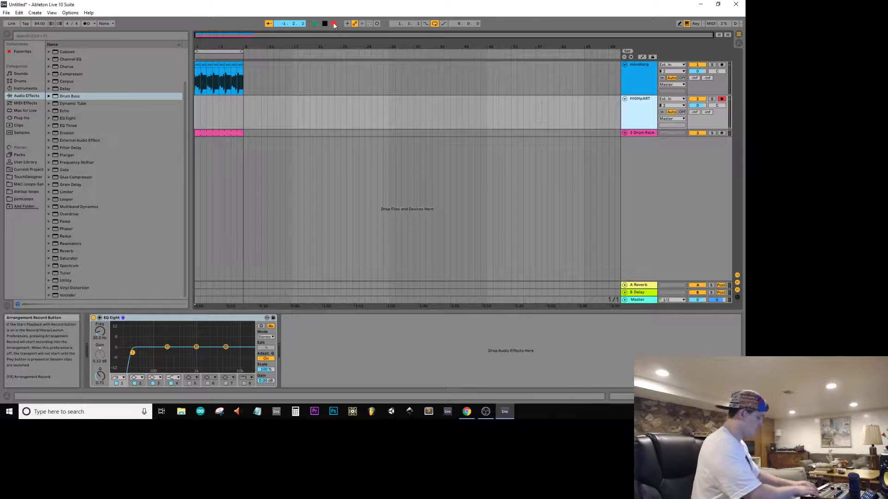
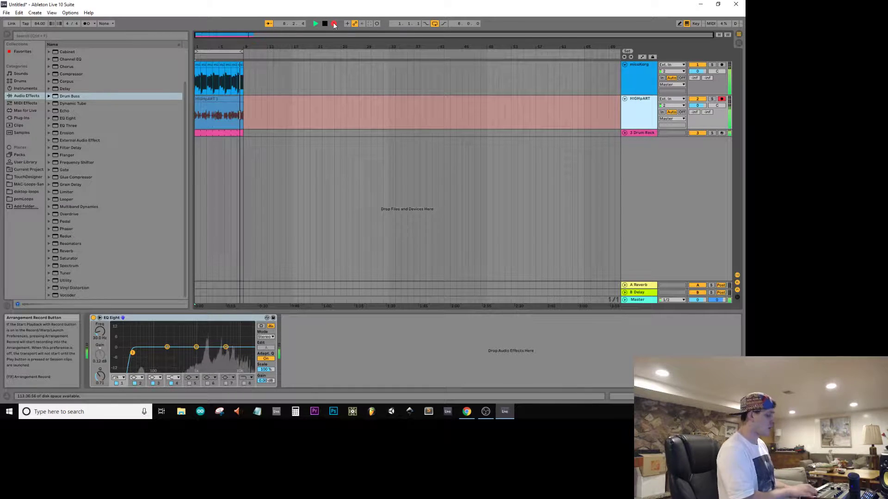
{"action": "key", "text": "space"}
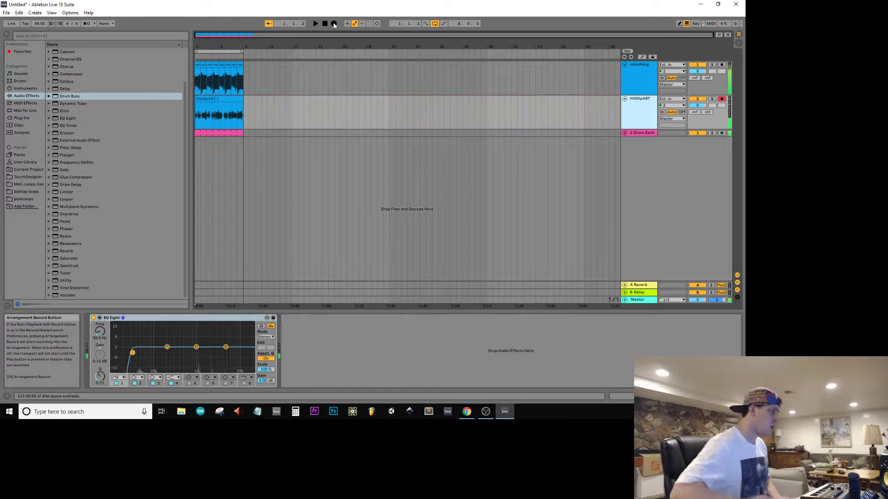
{"action": "left_click", "coordinate": [225, 118]}
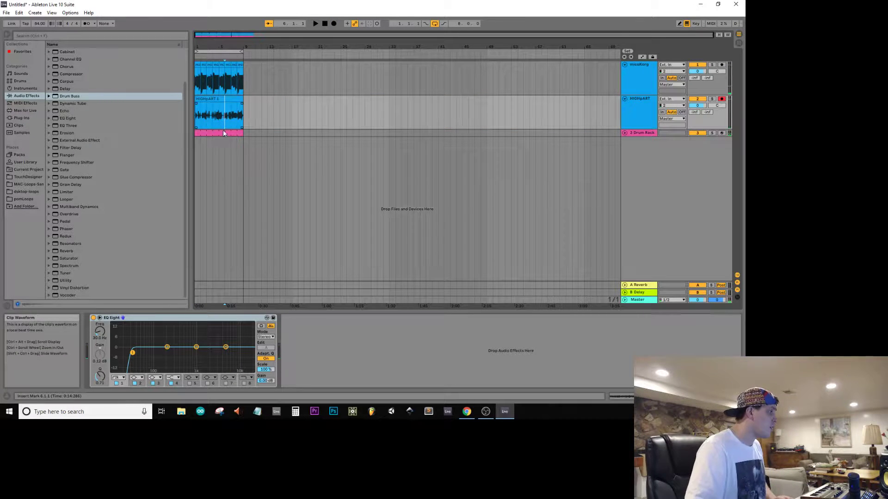
Split the HIGHpART recording after bar 2, duplicate bars 1 and 2 three times to fill bars 3 to 8, and disarm the track
{"action": "key", "text": "space"}
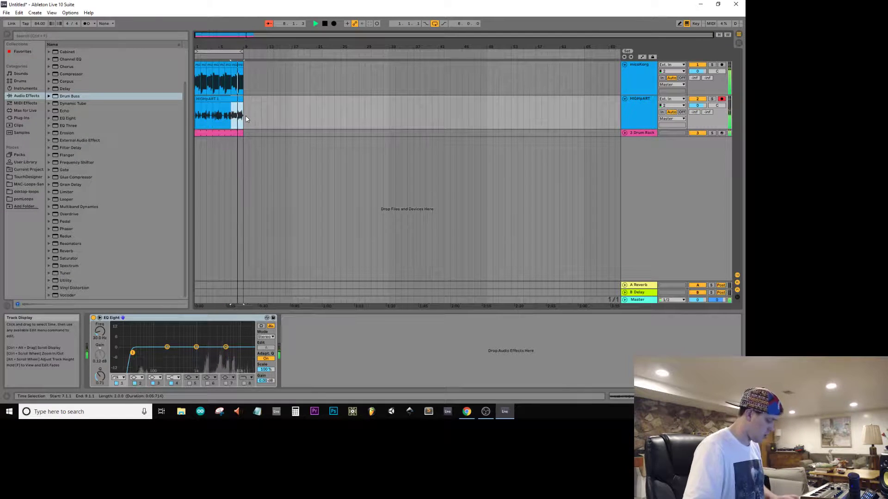
{"action": "left_click", "coordinate": [205, 120]}
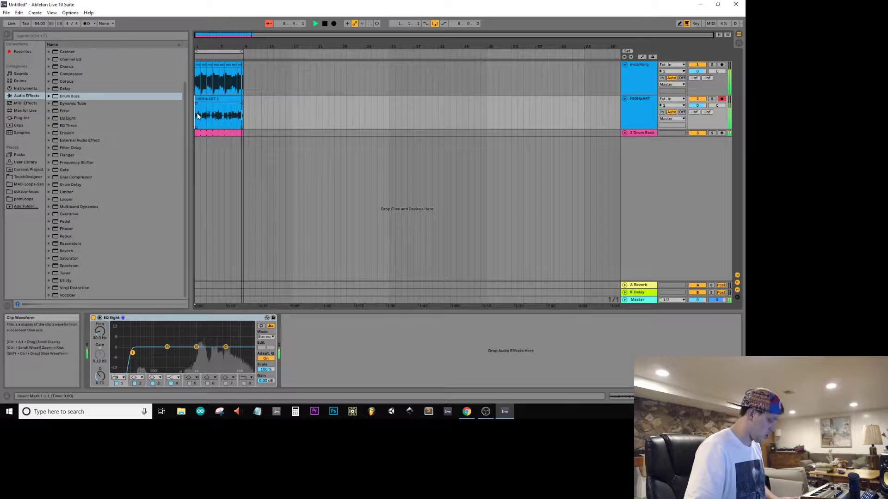
{"action": "key", "text": "ctrl+e"}
{"action": "left_click", "coordinate": [205, 120]}
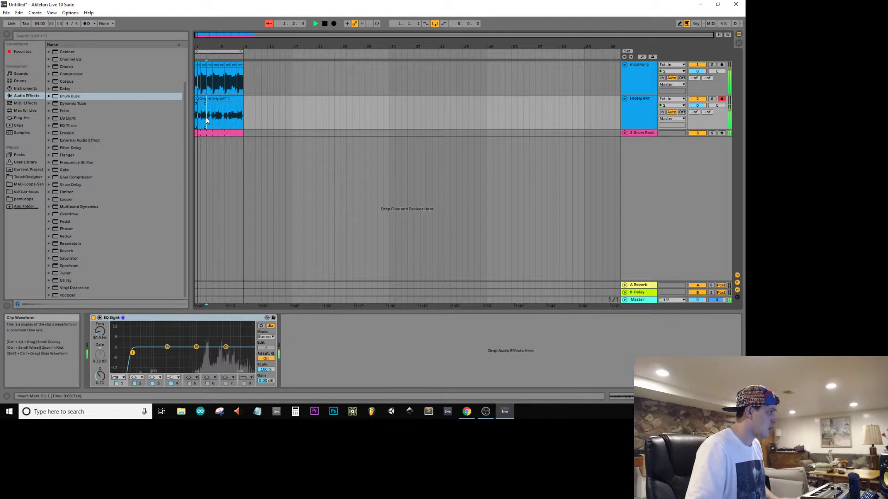
{"action": "left_click", "coordinate": [199, 98]}
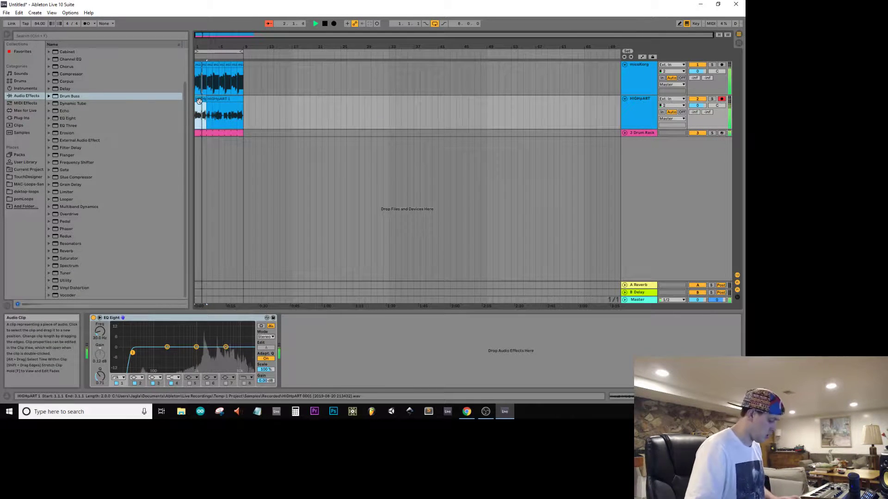
{"action": "key", "text": "ctrl+d"}
{"action": "key", "text": "ctrl+d"}
{"action": "key", "text": "ctrl+d"}
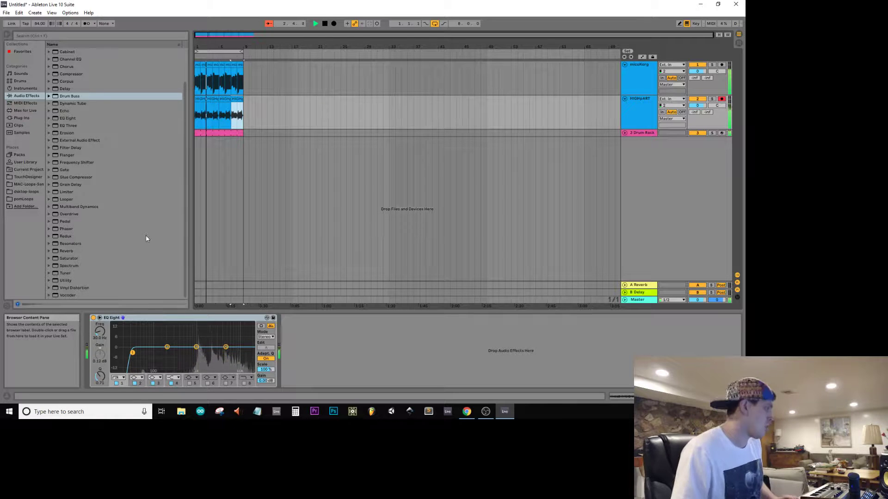
{"action": "left_click", "coordinate": [721, 99]}
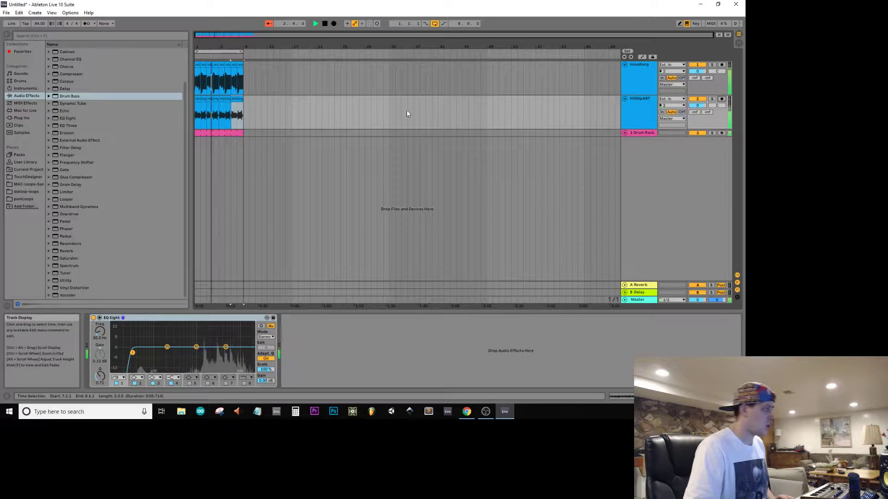
Transpose the HIGHpART clips at bars 7 to 8 and bars 3 to 4 to 12 st, and play the arrangement from the start
{"action": "double_click", "coordinate": [236, 98]}
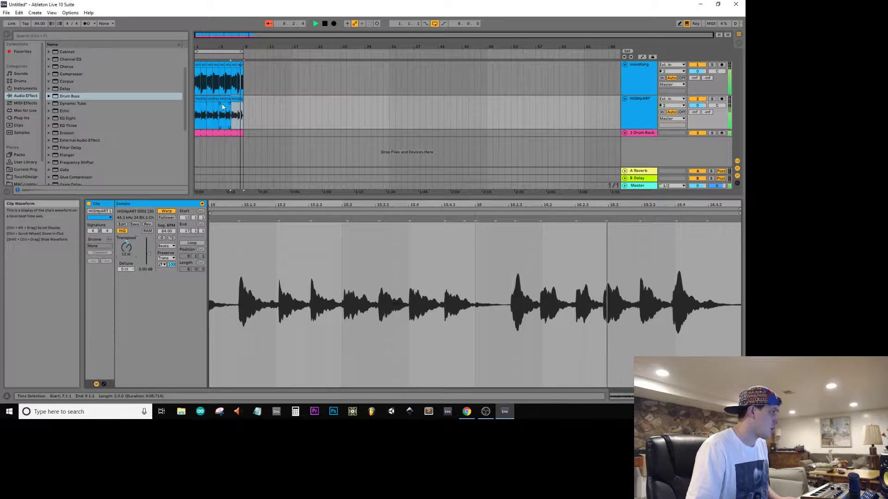
{"action": "left_click", "coordinate": [211, 99]}
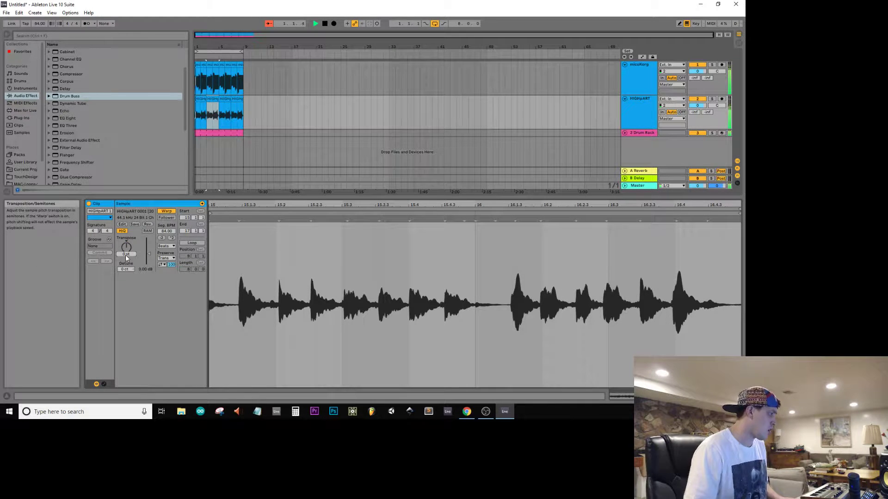
{"action": "left_click_drag", "start_coordinate": [126, 255], "coordinate": [126, 227]}
{"action": "key", "text": "space"}
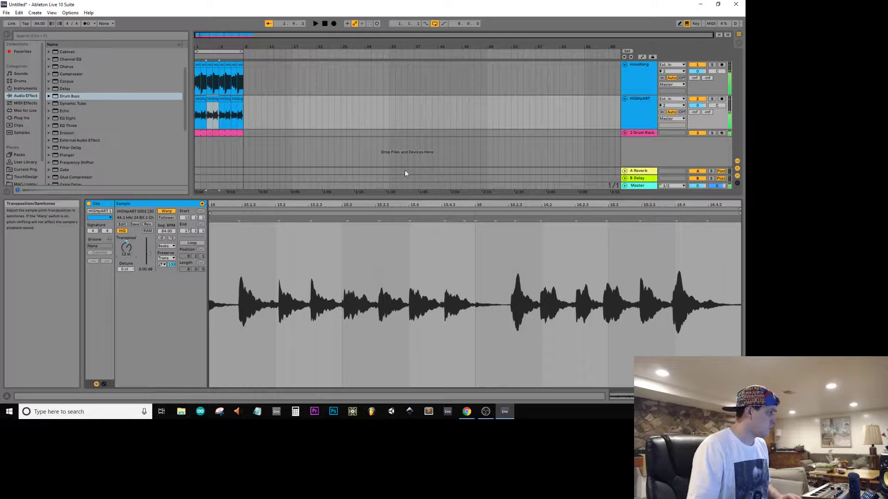
{"action": "left_click", "coordinate": [324, 24]}
{"action": "key", "text": "space"}
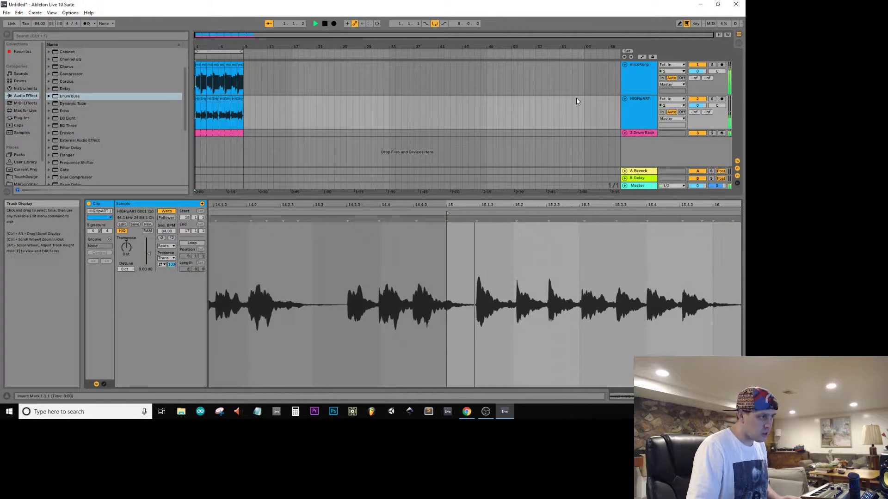
Load the Reverb audio effect onto the HIGHpART track and lengthen its Decay Time
{"action": "scroll", "coordinate": [68, 154], "scroll_direction": "down", "scroll_amount": 4}
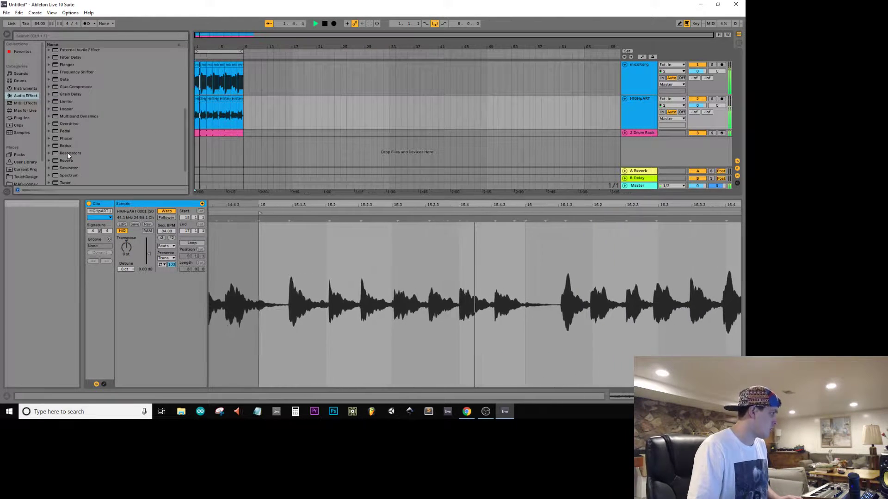
{"action": "left_click", "coordinate": [57, 160]}
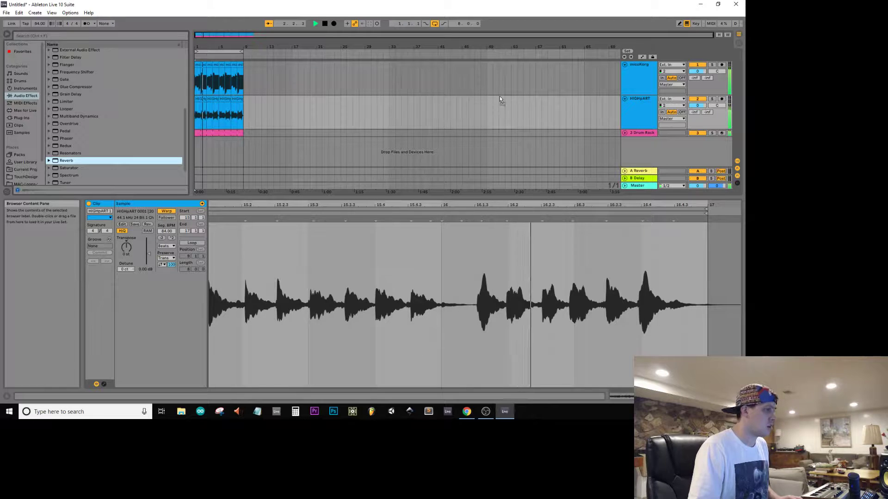
{"action": "left_click", "coordinate": [640, 97]}
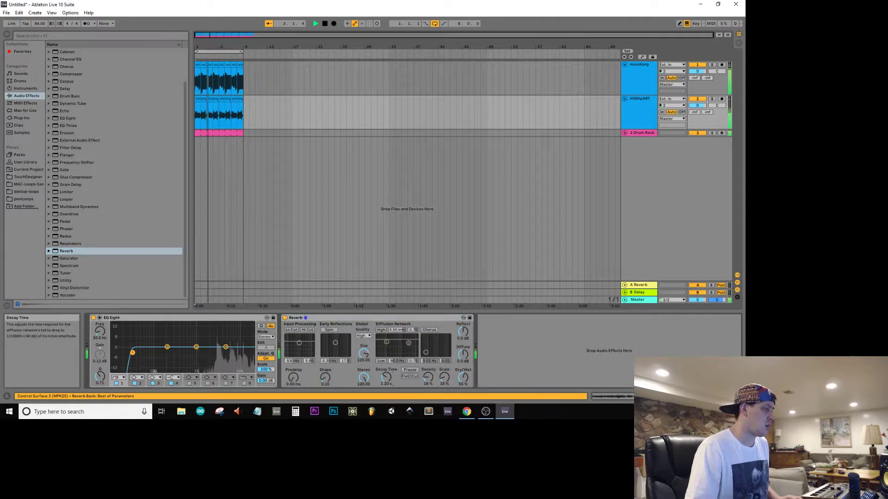
{"action": "left_click_drag", "start_coordinate": [384, 379], "coordinate": [384, 334]}
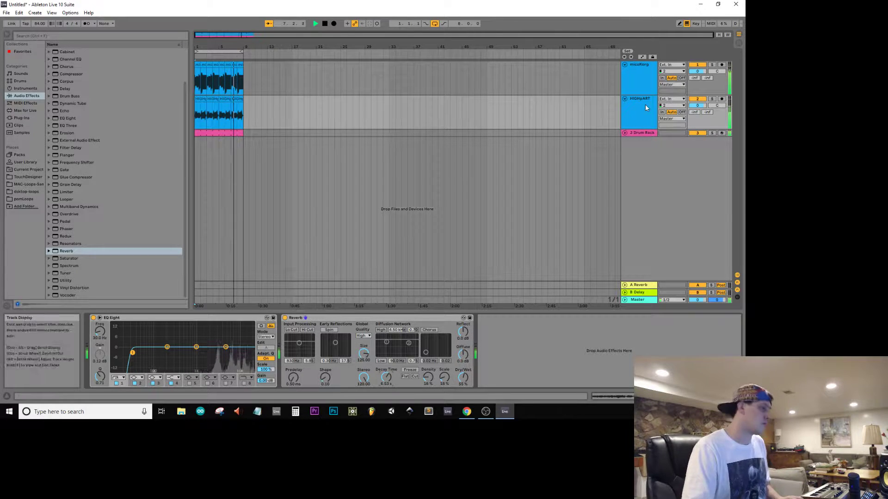
Unfold the Drum Rack track and fold the microKorg and HIGHpART tracks
{"action": "left_click", "coordinate": [624, 133]}
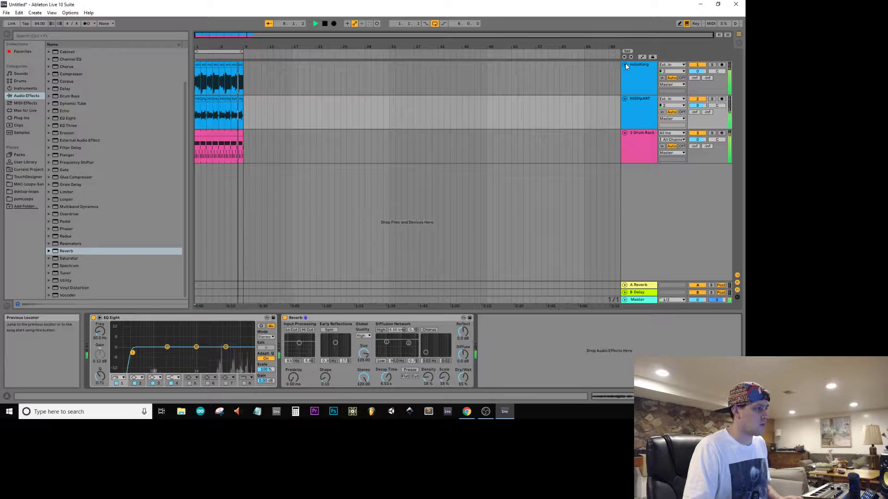
{"action": "left_click", "coordinate": [625, 64]}
{"action": "left_click", "coordinate": [625, 83]}
{"action": "left_click", "coordinate": [625, 72]}
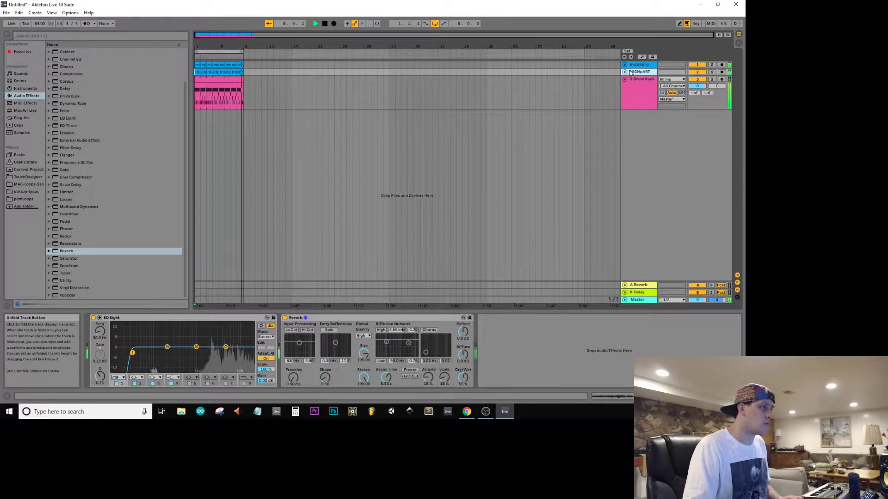
In Session View, raise the low cut on HIGHpART's EQ Eight to about 150 Hz and cut about 4.8 dB near 8.8 kHz
{"action": "left_click", "coordinate": [635, 65]}
{"action": "key", "text": "Tab"}
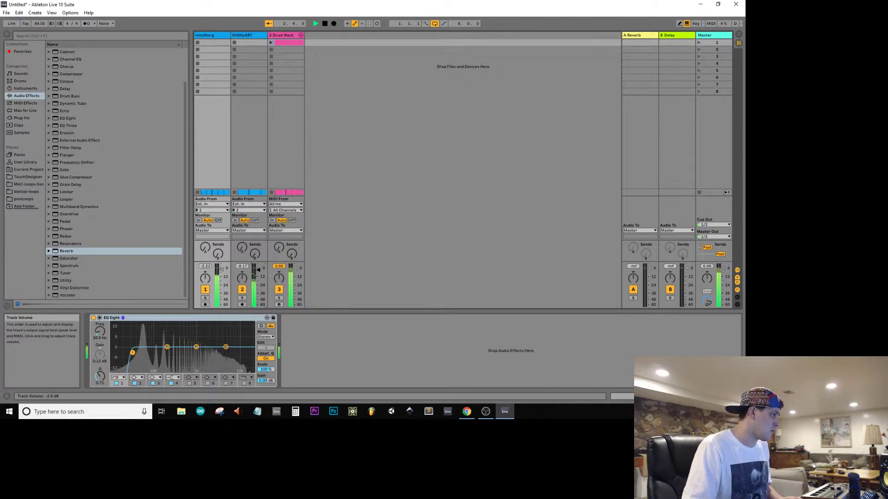
{"action": "left_click", "coordinate": [234, 48]}
{"action": "left_click_drag", "start_coordinate": [132, 353], "coordinate": [162, 359]}
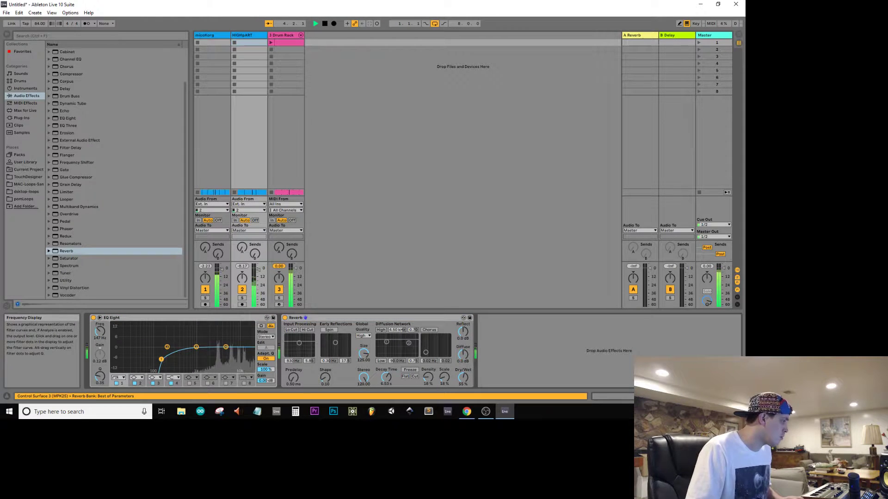
{"action": "left_click", "coordinate": [226, 347]}
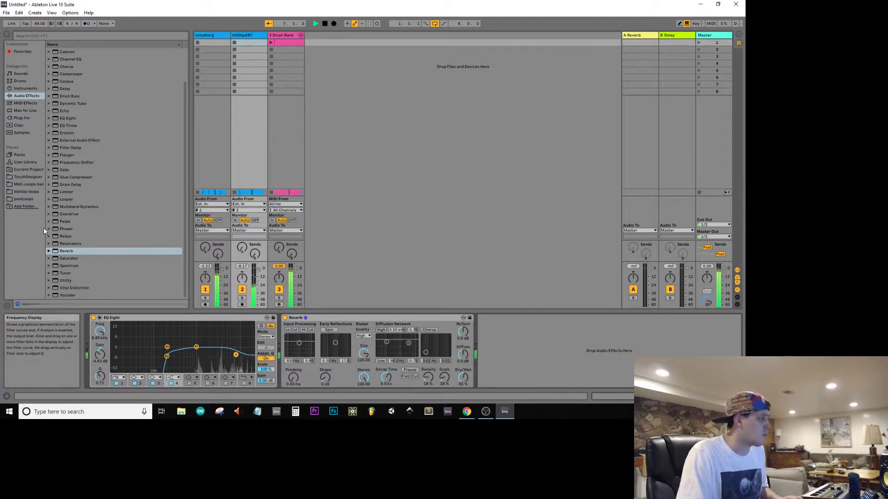
Select the kick pad in the Drum Rack and open the Kick Drums folder of the Vol 2 sample pack in the pomLoops folder
{"action": "left_click", "coordinate": [283, 35]}
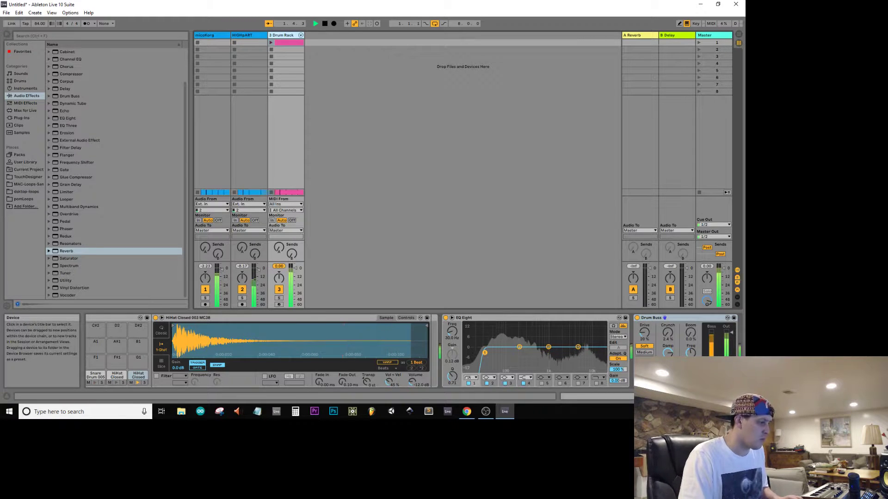
{"action": "scroll", "coordinate": [411, 351], "scroll_direction": "up", "scroll_amount": 2}
{"action": "left_click", "coordinate": [121, 375]}
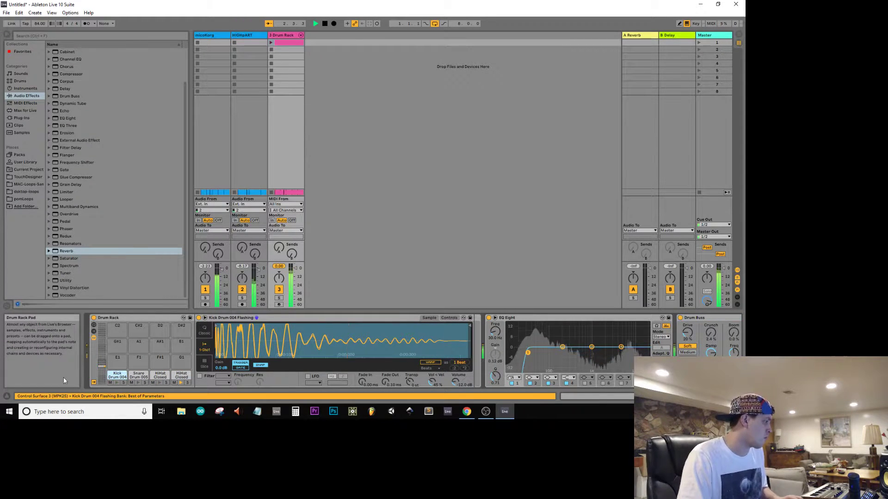
{"action": "left_click", "coordinate": [18, 133]}
{"action": "left_click", "coordinate": [28, 199]}
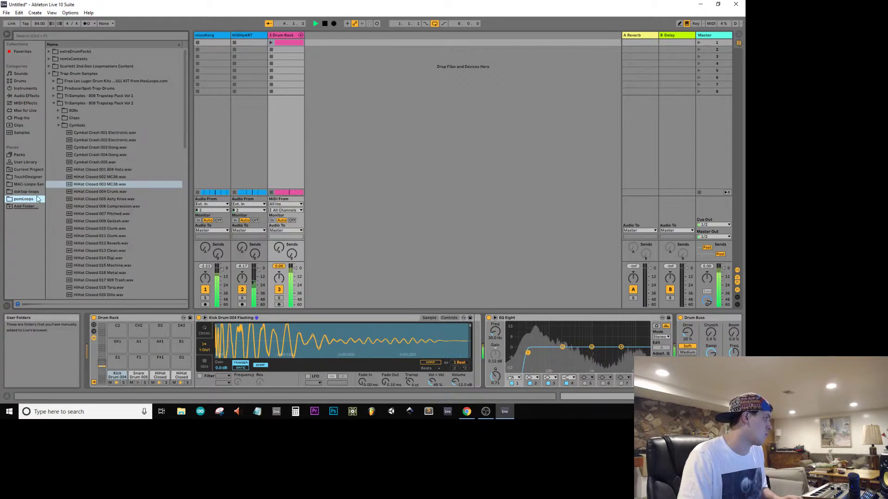
{"action": "left_click", "coordinate": [58, 125]}
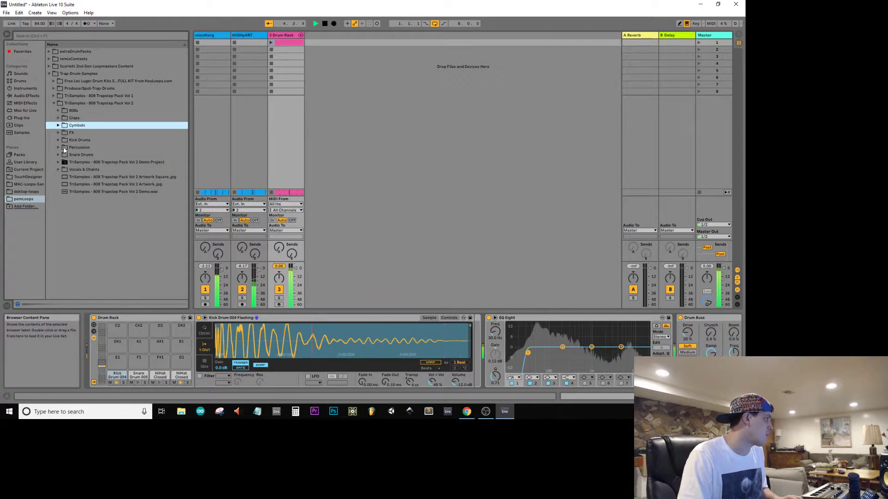
{"action": "left_click", "coordinate": [58, 141]}
Audition kick samples, replace the kick pad's sample with Kick Drum 003 Broken.wav, and resume playback
{"action": "left_click", "coordinate": [90, 155]}
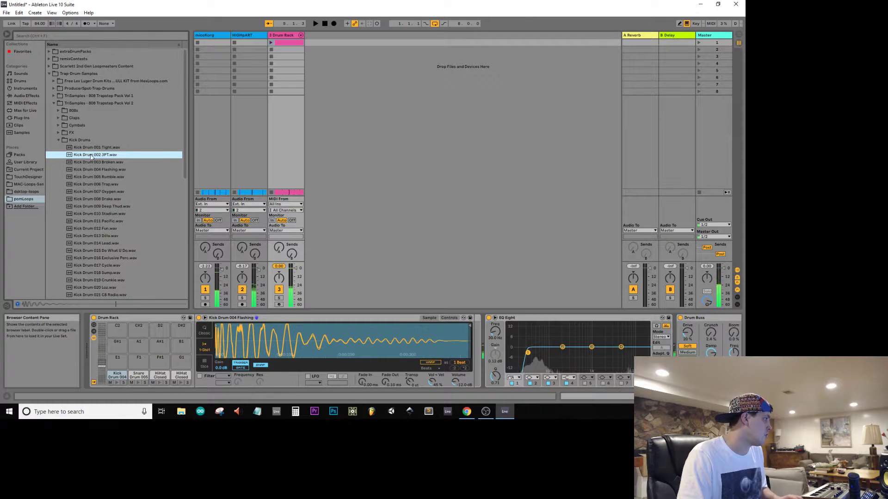
{"action": "left_click", "coordinate": [91, 163]}
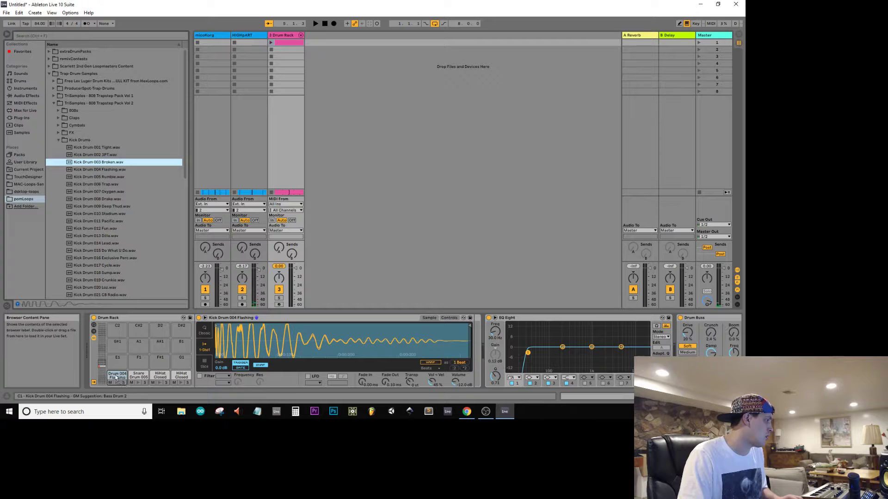
{"action": "left_click_drag", "start_coordinate": [116, 377], "coordinate": [117, 377]}
{"action": "key", "text": "space"}
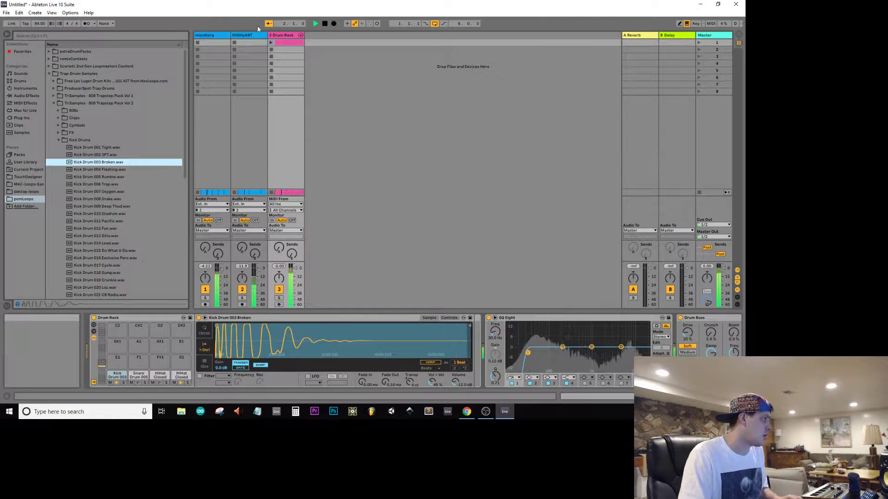
Open the Drum Rack clip from the Arrangement View and replace the kick note at 1.2.4 with one at 1.2.3
{"action": "key", "text": "Tab"}
{"action": "key", "text": "space"}
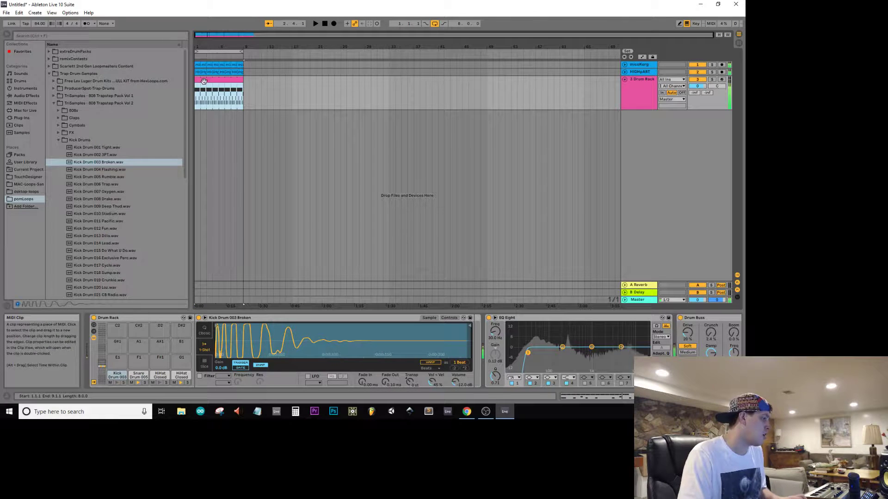
{"action": "double_click", "coordinate": [203, 81]}
{"action": "key", "text": "space"}
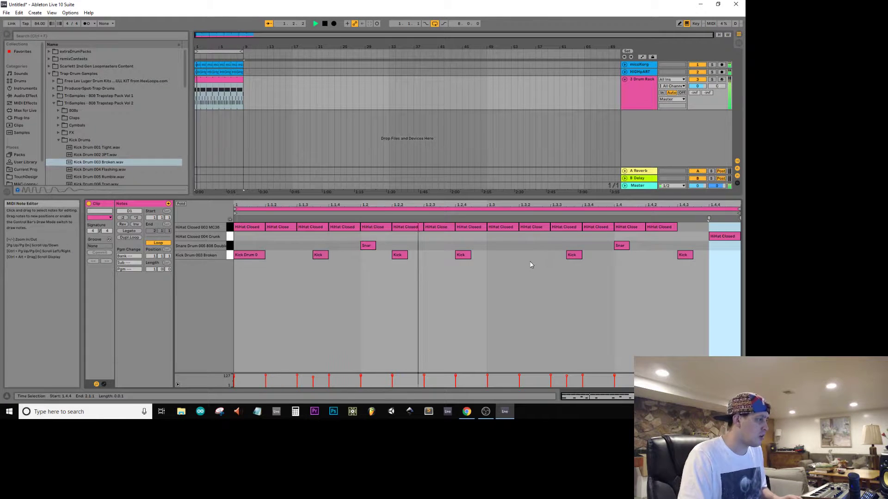
{"action": "double_click", "coordinate": [463, 254]}
{"action": "double_click", "coordinate": [431, 255]}
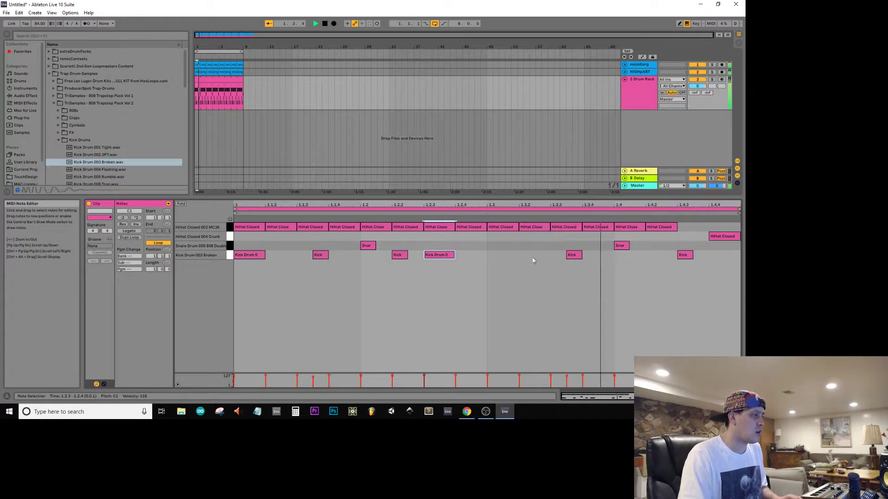
Delete the kick notes just after 1.3.3 and at 1.2.2, and replay the beat
{"action": "left_click", "coordinate": [578, 257]}
{"action": "left_click", "coordinate": [555, 255]}
{"action": "double_click", "coordinate": [573, 255]}
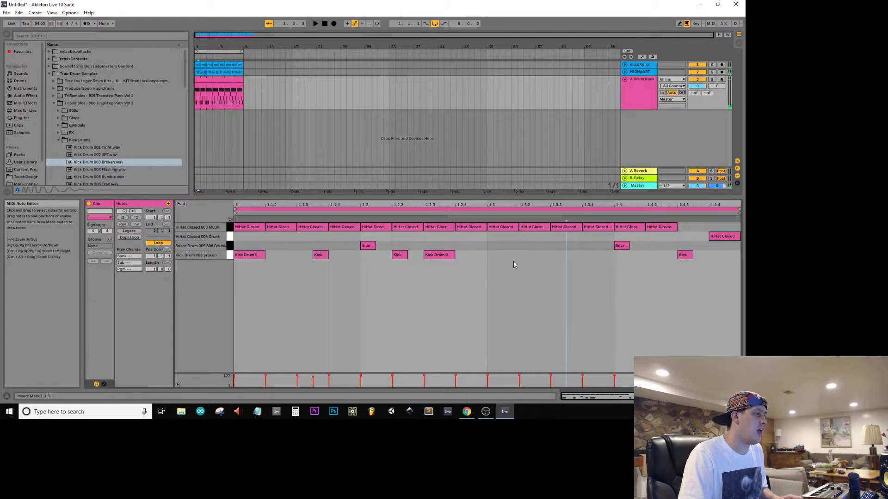
{"action": "double_click", "coordinate": [399, 255]}
{"action": "key", "text": "space"}
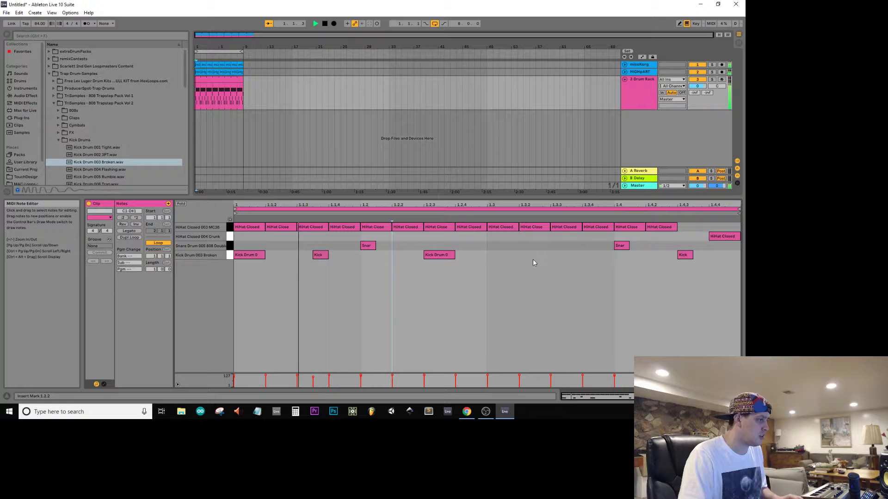
Add a kick note at 1.3.3 and move the kick note at 1.2.3 to 1.2.2
{"action": "double_click", "coordinate": [558, 254]}
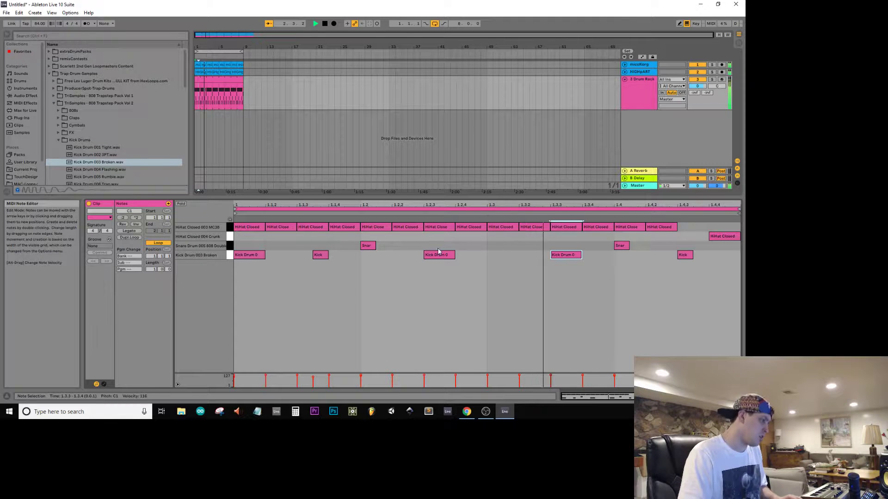
{"action": "left_click_drag", "start_coordinate": [441, 256], "coordinate": [401, 265]}
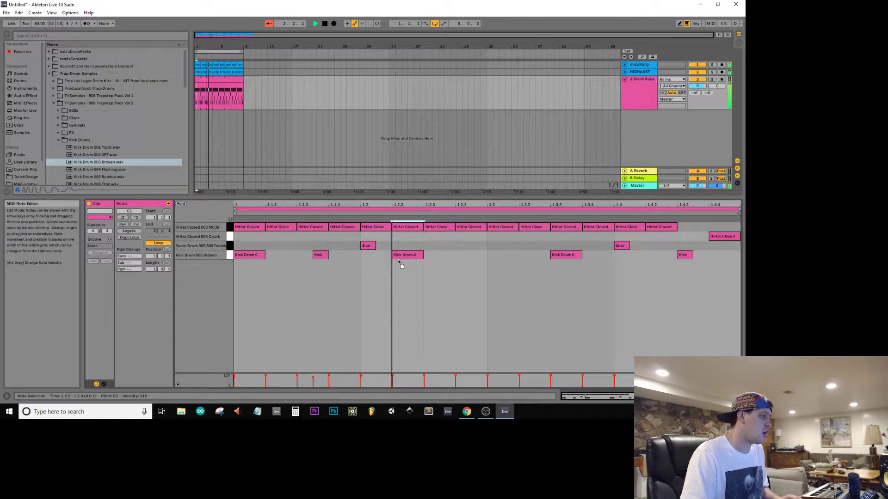
{"action": "left_click", "coordinate": [568, 255]}
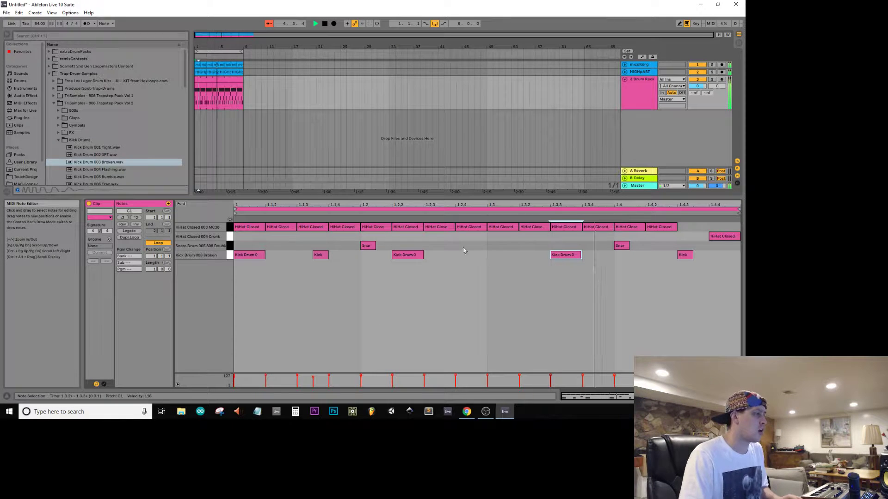
{"action": "scroll", "coordinate": [462, 208], "scroll_direction": "up", "scroll_amount": 5, "text": "ctrl"}
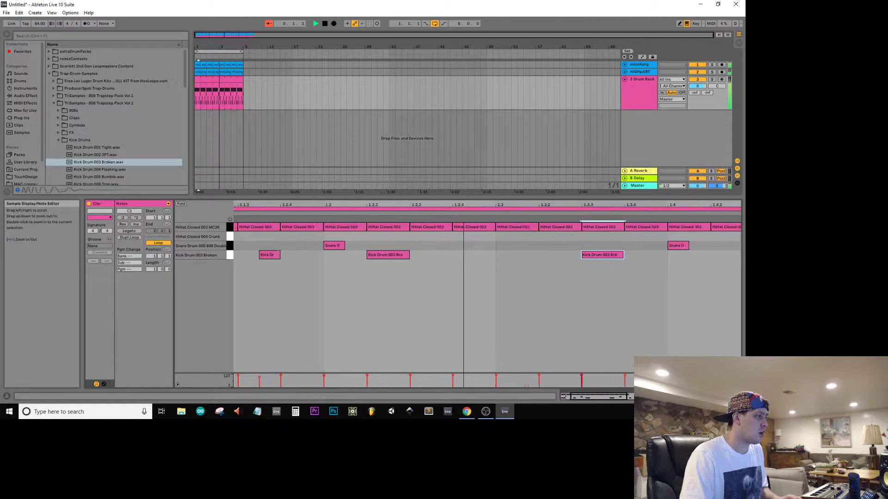
Add a short kick note between 1.2.4 and 1.3.1, align it to 1.2.4, and replay the beat
{"action": "right_click", "coordinate": [482, 253]}
{"action": "left_click", "coordinate": [556, 367]}
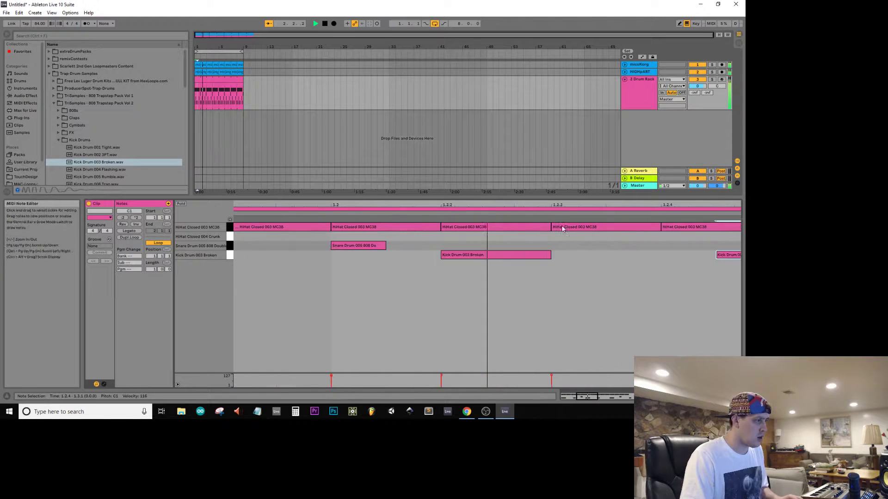
{"action": "key", "text": "space"}
{"action": "left_click", "coordinate": [659, 257]}
{"action": "left_click_drag", "start_coordinate": [659, 257], "coordinate": [601, 264]}
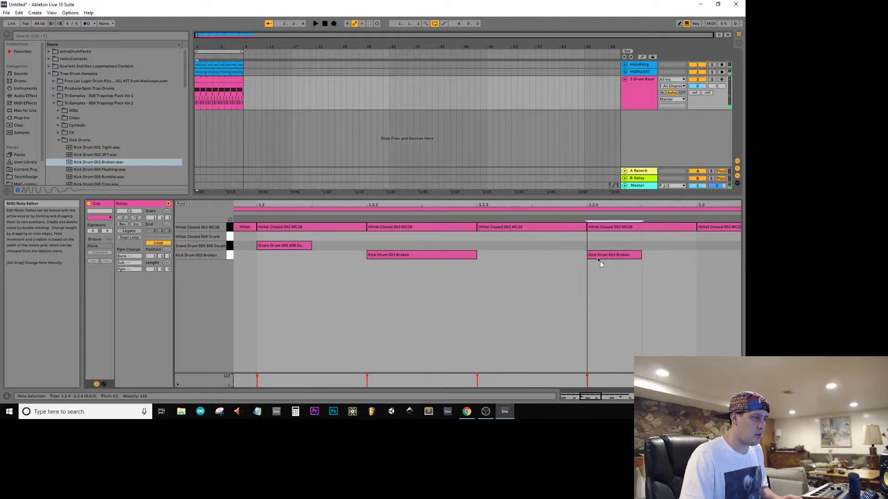
{"action": "left_click", "coordinate": [615, 256]}
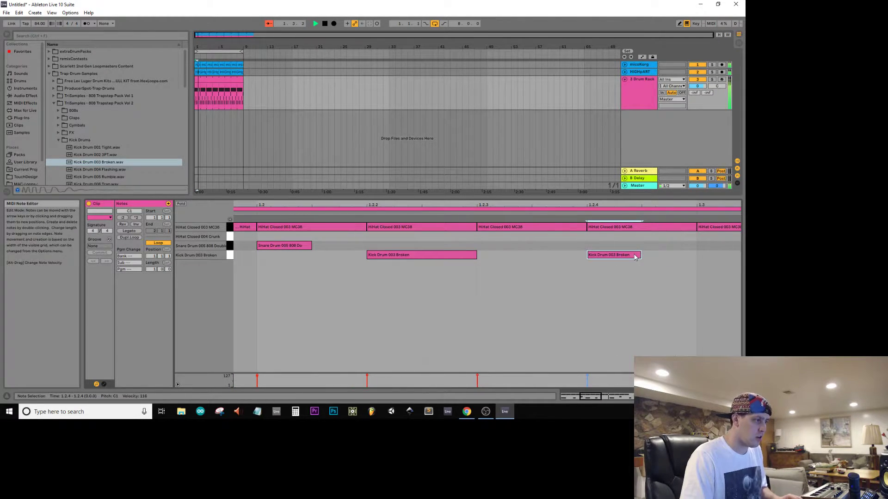
{"action": "left_click_drag", "start_coordinate": [655, 204], "coordinate": [656, 192]}
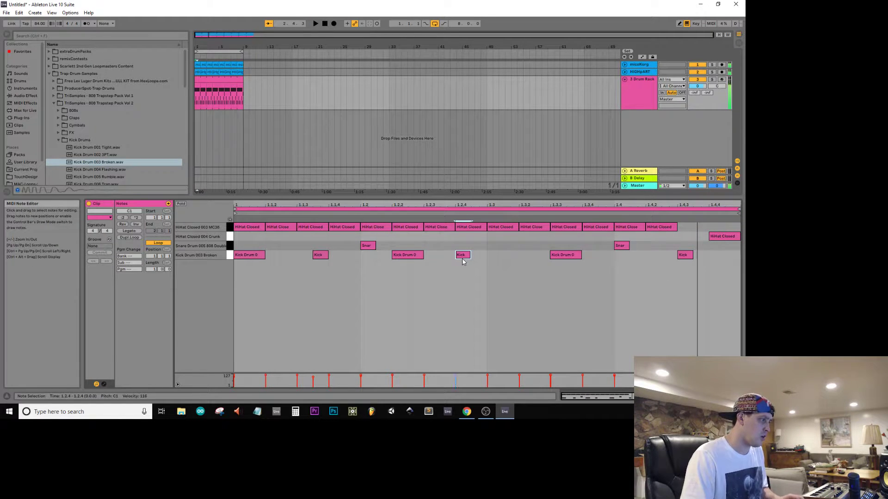
Move the kick note at 1.2.4 to 1.3.2, lengthen it to a sixteenth, and move the 1.3.3 kick to 1.3.4
{"action": "left_click_drag", "start_coordinate": [462, 258], "coordinate": [515, 259]}
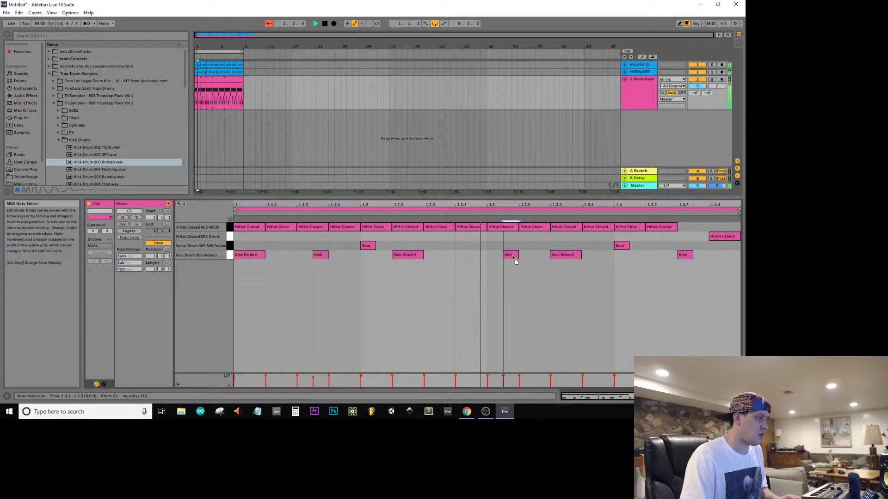
{"action": "left_click_drag", "start_coordinate": [514, 257], "coordinate": [533, 255]}
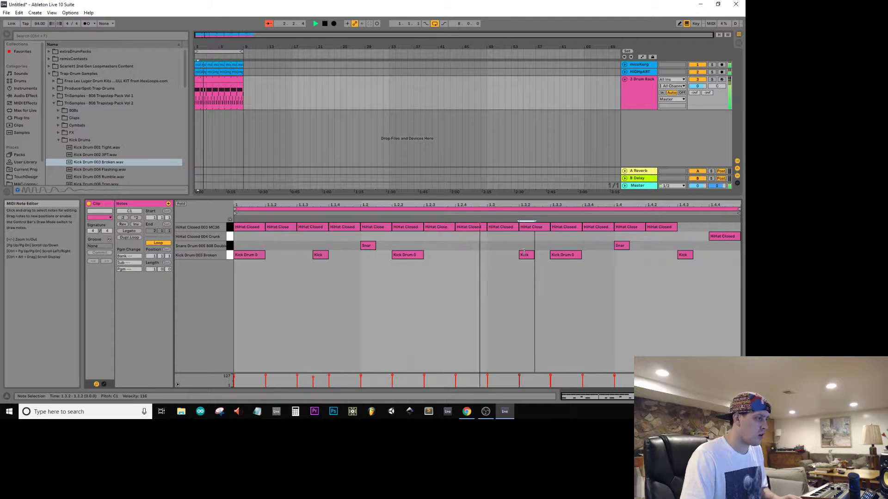
{"action": "left_click_drag", "start_coordinate": [533, 255], "coordinate": [592, 254]}
{"action": "double_click", "coordinate": [558, 255]}
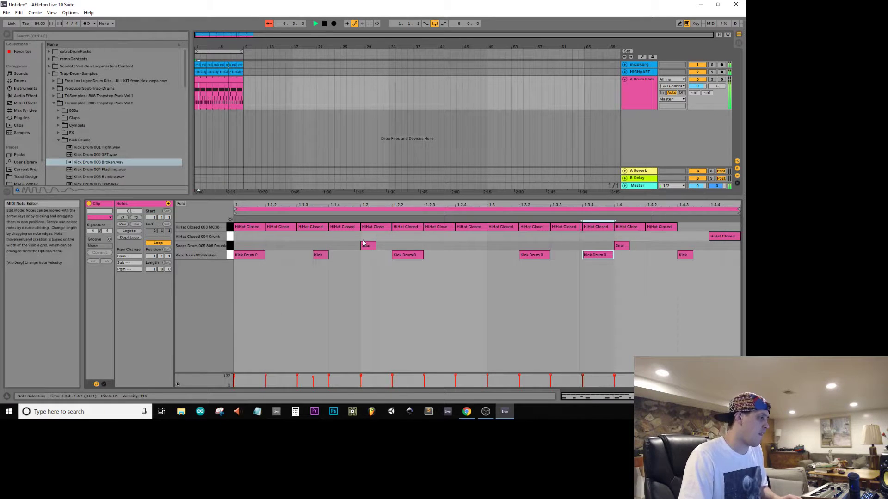
Lengthen the snares at 1.2 and 1.4 to a sixteenth, and add short snare notes at 1.4.2 and just after 1.4.3
{"action": "left_click_drag", "start_coordinate": [375, 245], "coordinate": [391, 246]}
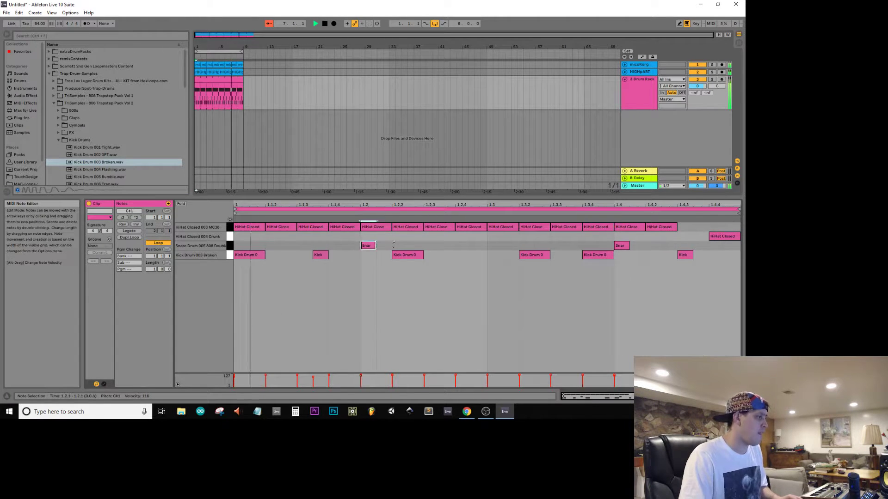
{"action": "left_click_drag", "start_coordinate": [628, 245], "coordinate": [645, 245]}
{"action": "double_click", "coordinate": [664, 246]}
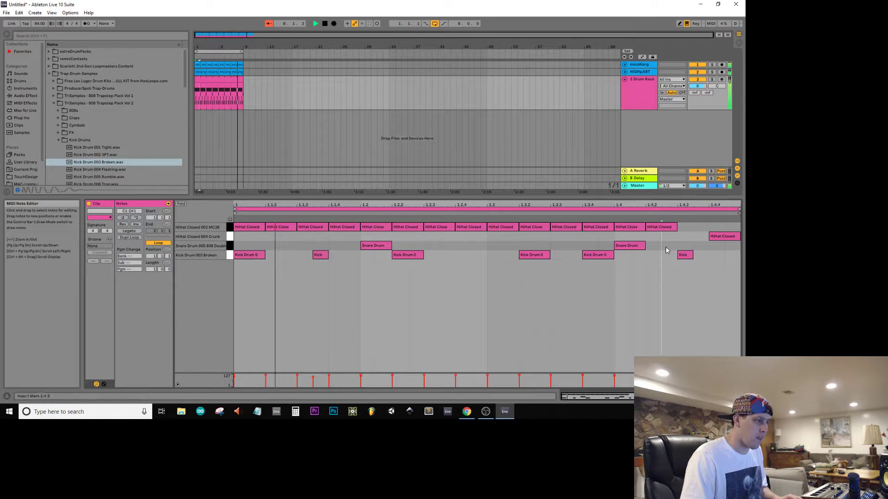
{"action": "double_click", "coordinate": [701, 245]}
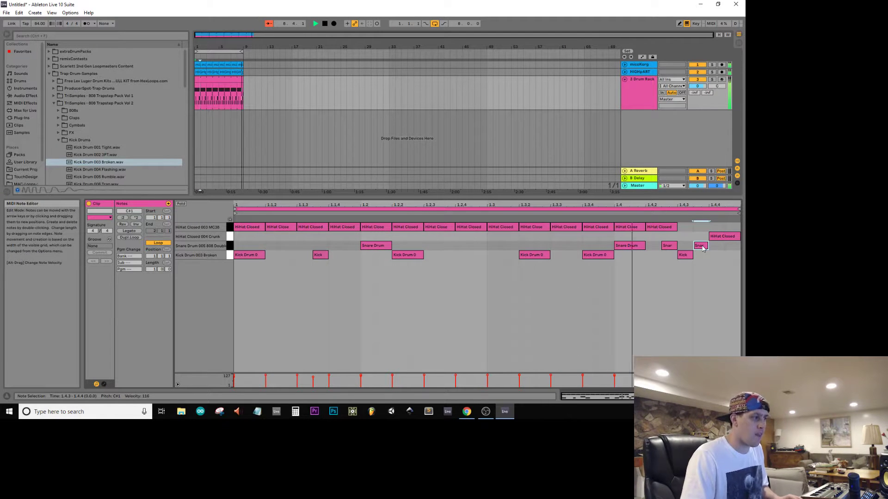
{"action": "left_click_drag", "start_coordinate": [671, 246], "coordinate": [654, 247]}
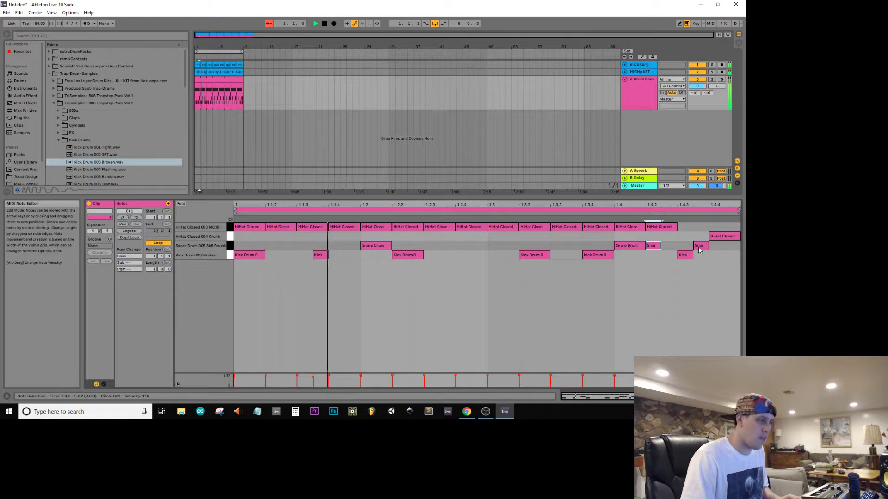
Add a short HiHat Closed 004 Crunk note at 1.4.3 and move the short snare note at 1.4.2 onto the kick row
{"action": "double_click", "coordinate": [686, 236]}
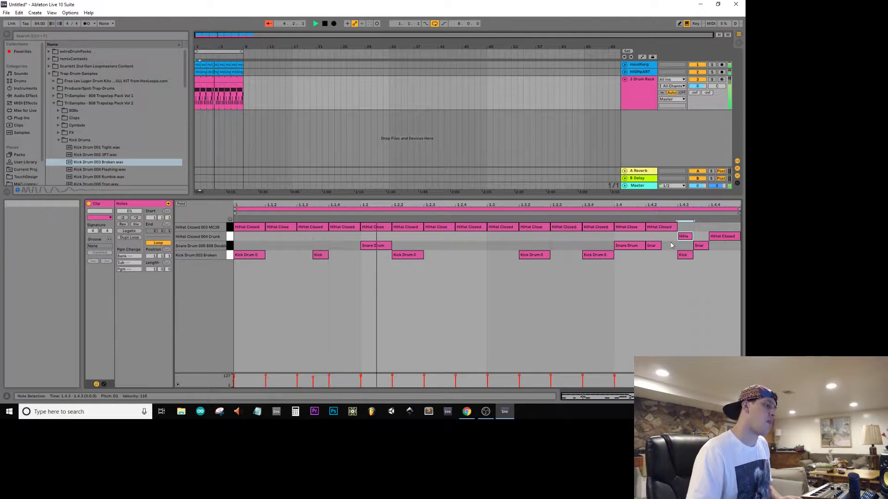
{"action": "left_click_drag", "start_coordinate": [656, 249], "coordinate": [673, 265]}
{"action": "key", "text": "Left"}
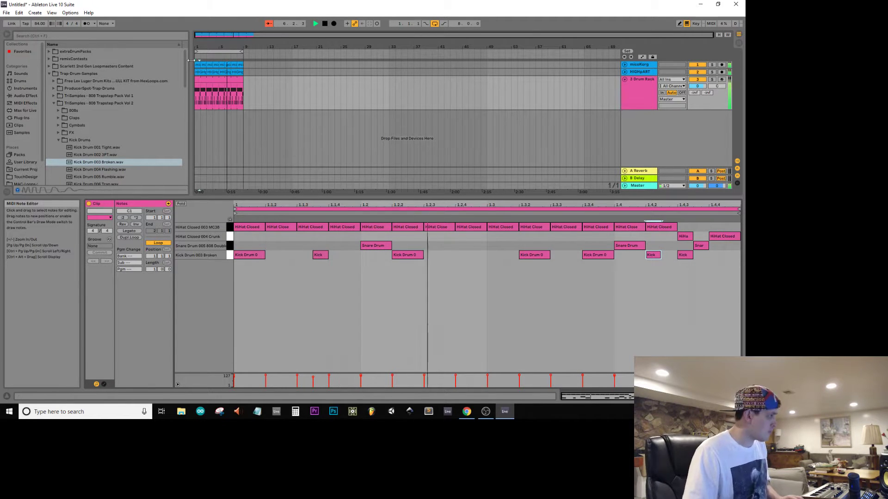
Rename the Drum Rack track as MAINBEAT
{"action": "left_click", "coordinate": [642, 80]}
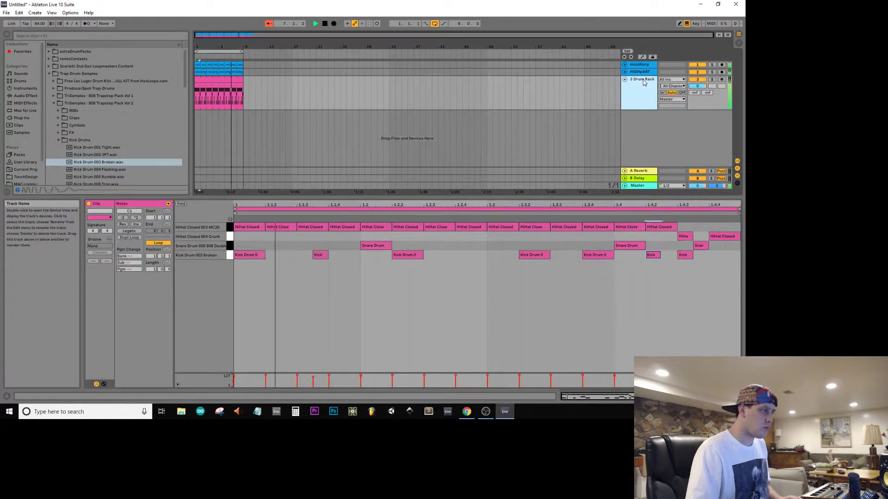
{"action": "key", "text": "ctrl+r"}
{"action": "type", "text": "MAINBEAT"}
{"action": "key", "text": "Return"}
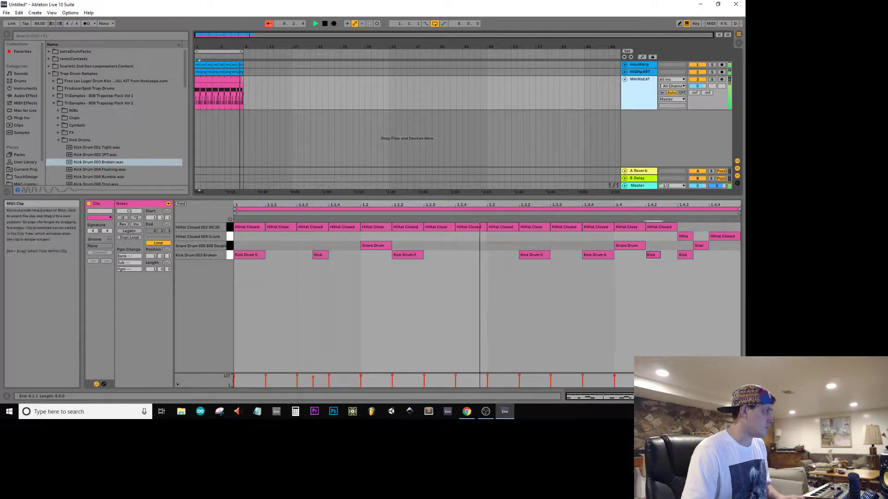
Select all clips in the arrangement and replay them briefly from the start
{"action": "key", "text": "space"}
{"action": "key", "text": "ctrl+a"}
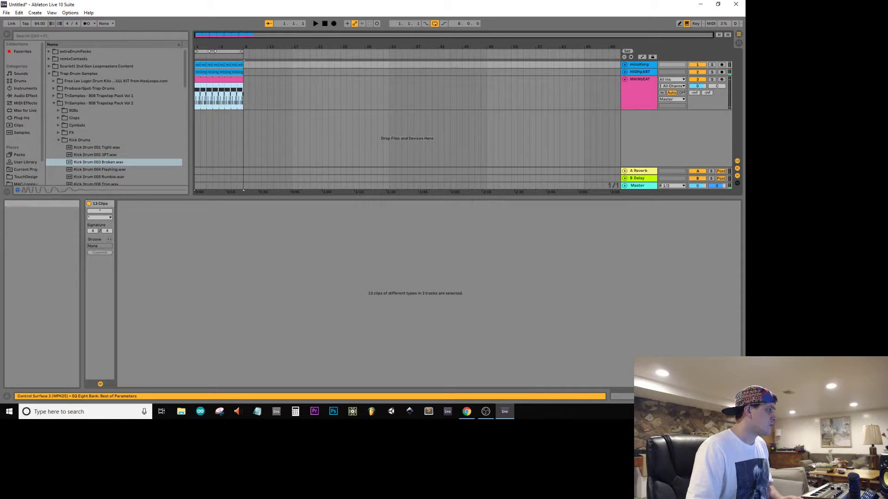
{"action": "key", "text": "space"}
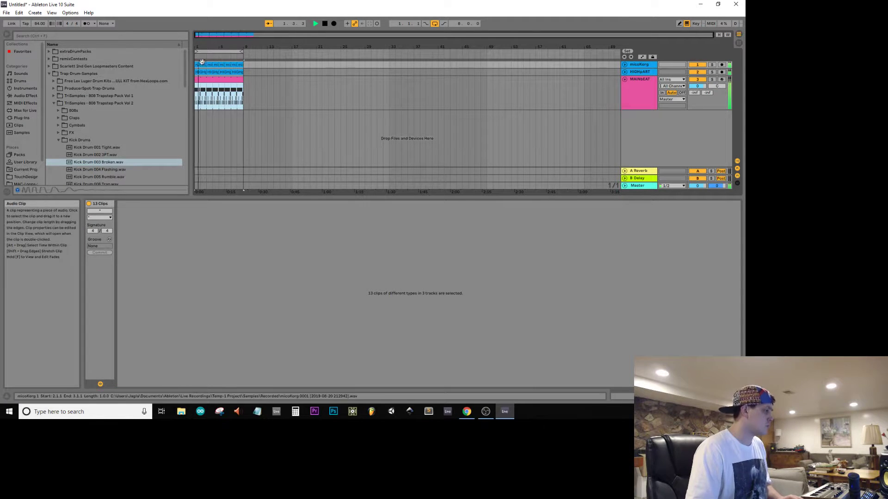
{"action": "key", "text": "space"}
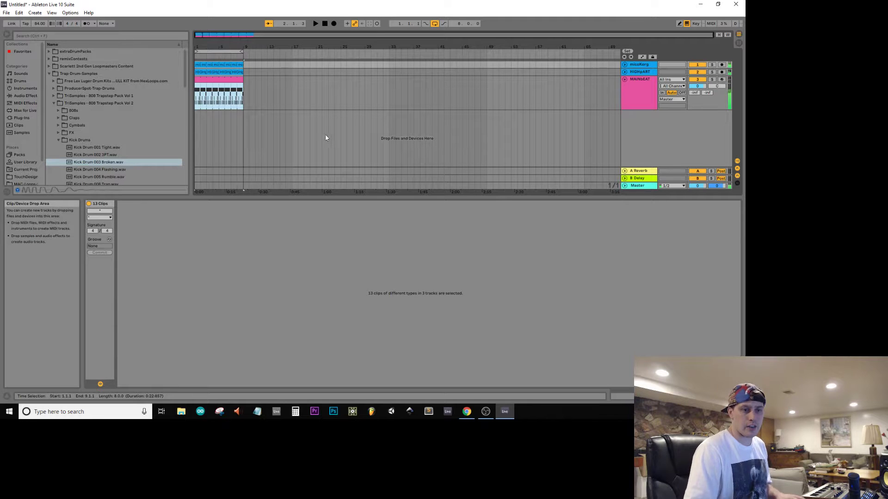
{"action": "left_click", "coordinate": [240, 104]}
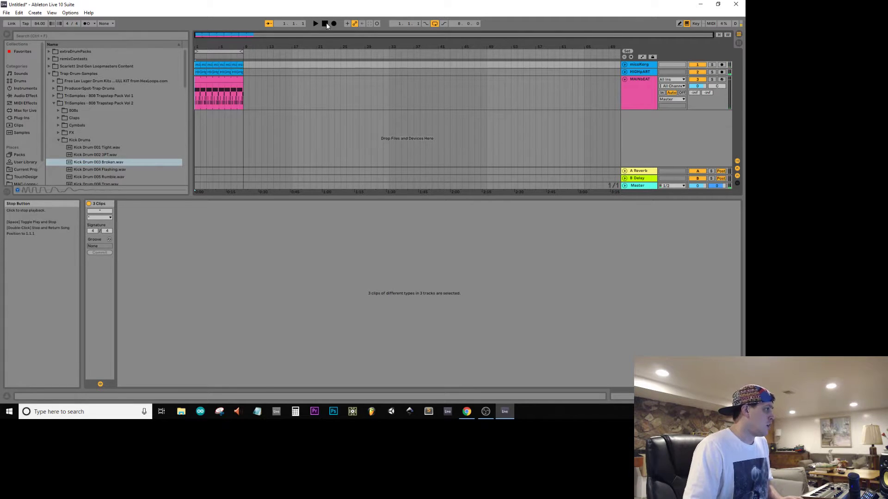
{"action": "key", "text": "ctrl+a"}
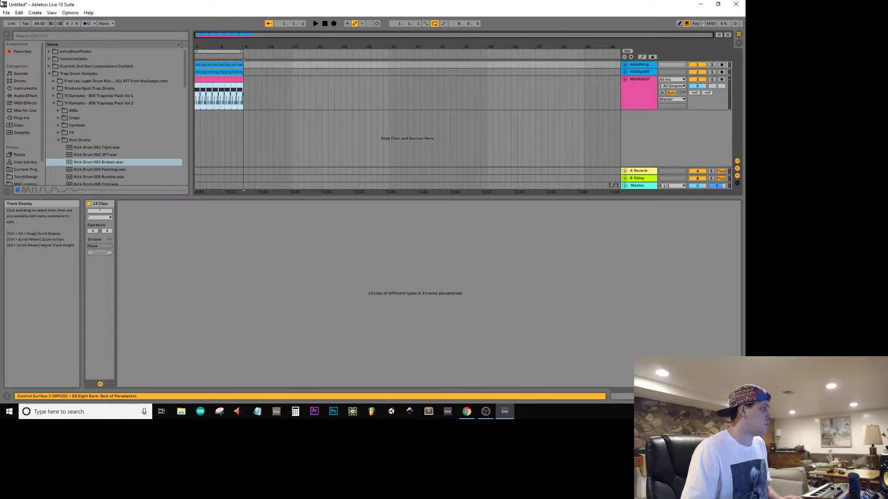
{"action": "key", "text": "ctrl+shift+r"}
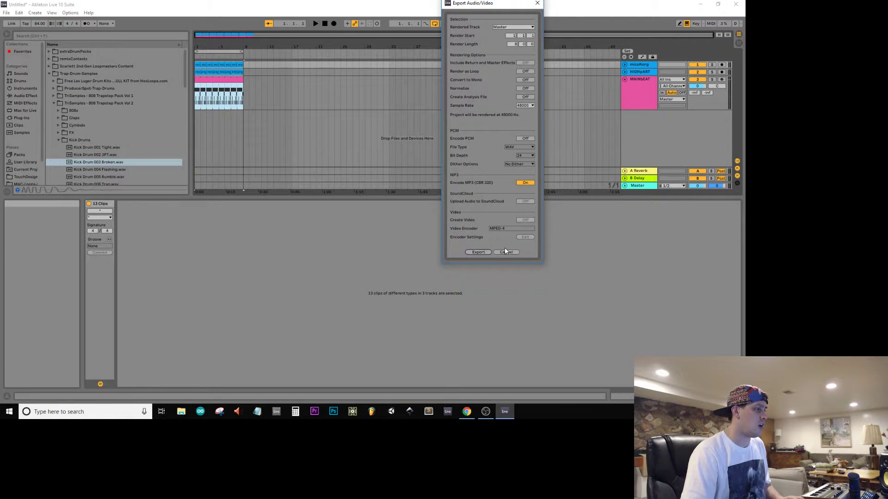
{"action": "left_click", "coordinate": [505, 251]}
{"action": "left_click", "coordinate": [294, 121]}
{"action": "left_click", "coordinate": [214, 84]}
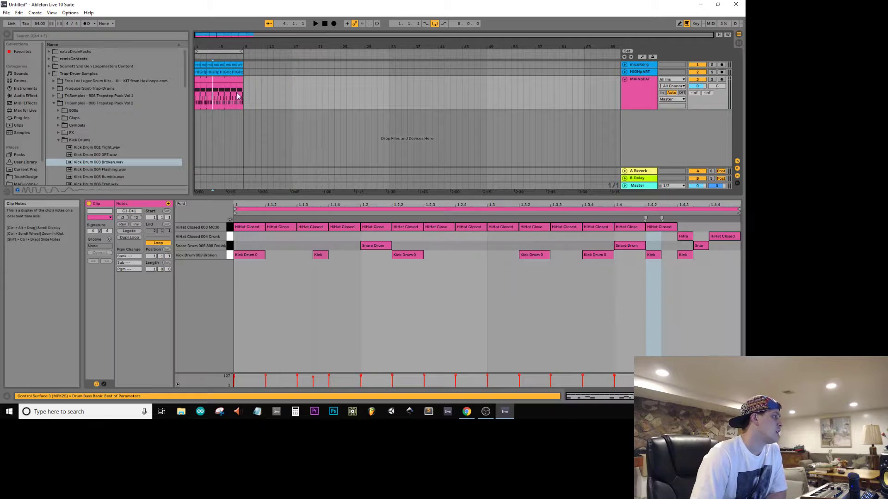
{"action": "left_click_drag", "start_coordinate": [243, 94], "coordinate": [48, 4]}
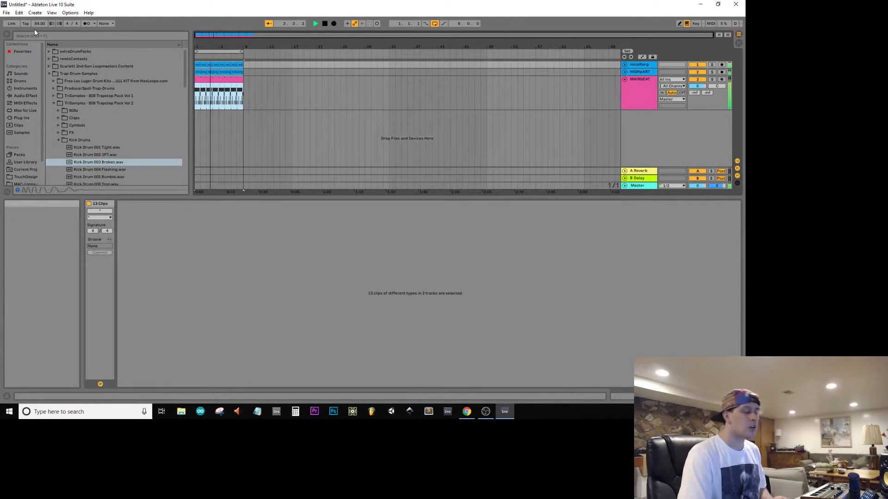
Unfold the microKorg track, delete its audio in bars 4 and 8, and replay the arrangement
{"action": "left_click", "coordinate": [624, 65]}
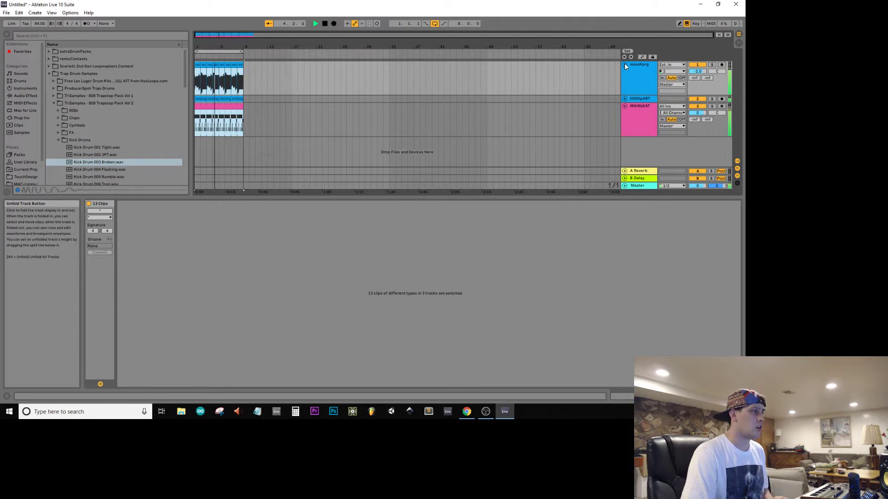
{"action": "key", "text": "space"}
{"action": "left_click_drag", "start_coordinate": [218, 75], "coordinate": [209, 74]}
{"action": "left_click", "coordinate": [209, 74]}
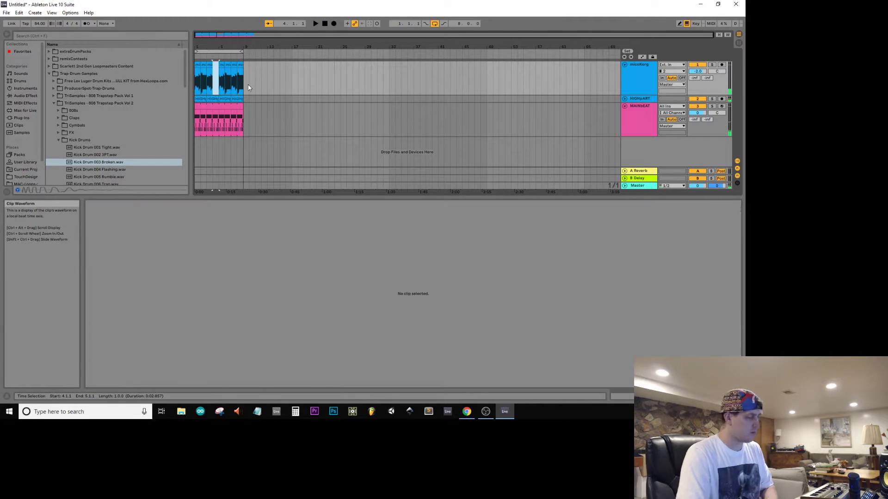
{"action": "key", "text": "Delete"}
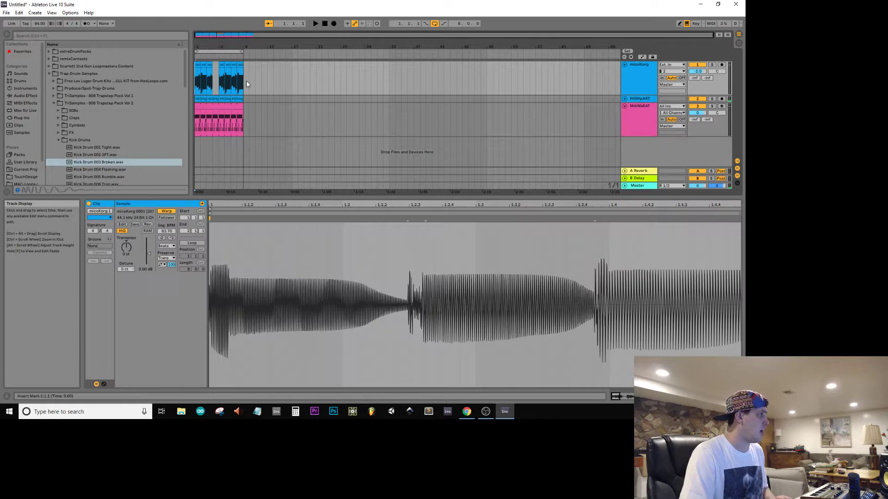
{"action": "left_click", "coordinate": [238, 67]}
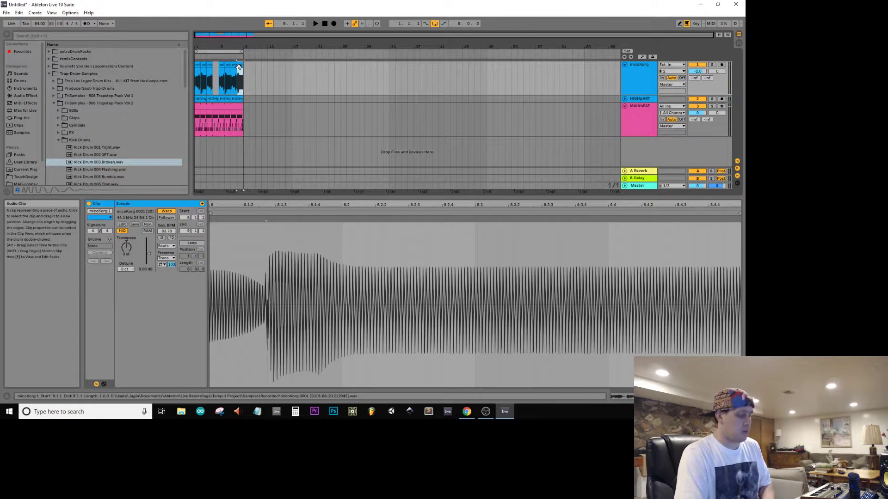
{"action": "key", "text": "Delete"}
{"action": "left_click", "coordinate": [326, 22]}
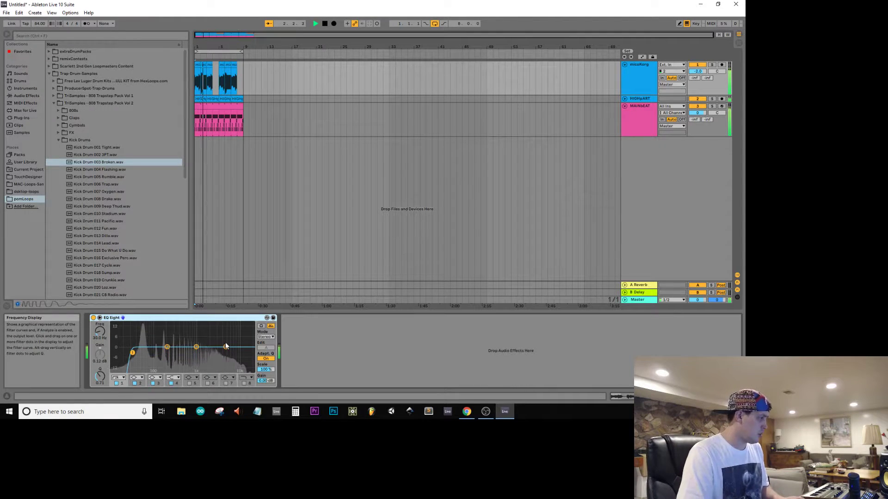
Set band 4 of the microKorg track's EQ Eight to a steep high-cut filter at 1.08 kHz in the enlarged curve display
{"action": "double_click", "coordinate": [225, 346]}
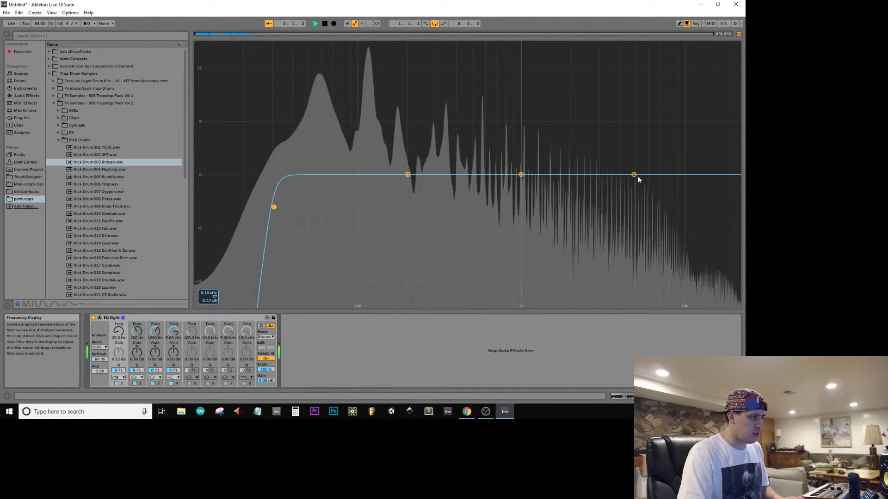
{"action": "left_click", "coordinate": [633, 175]}
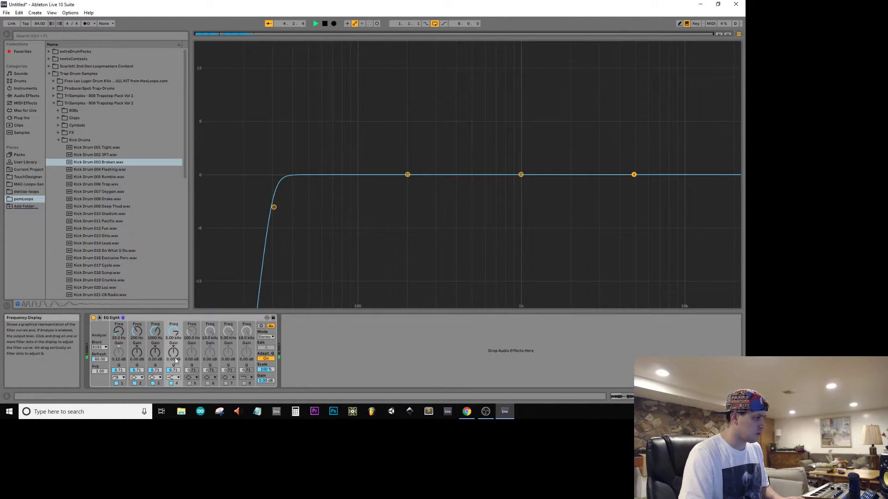
{"action": "left_click", "coordinate": [172, 377]}
{"action": "left_click", "coordinate": [173, 381]}
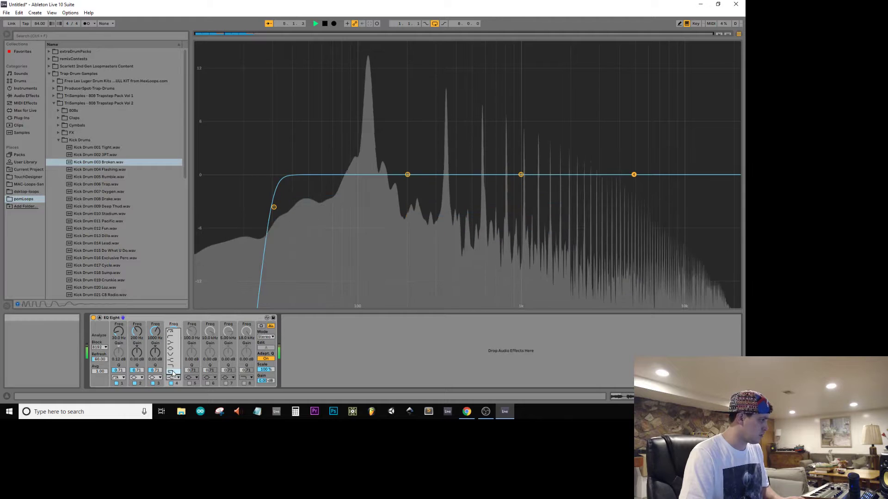
{"action": "left_click_drag", "start_coordinate": [633, 208], "coordinate": [539, 248]}
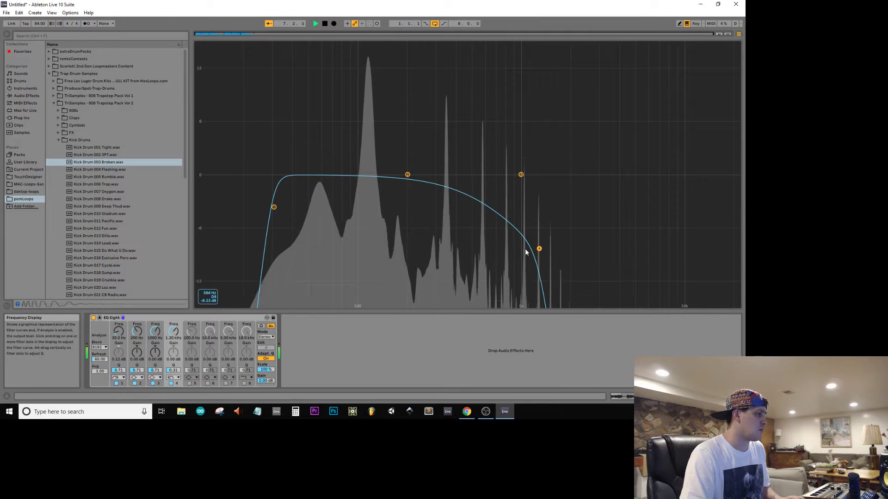
{"action": "left_click_drag", "start_coordinate": [538, 249], "coordinate": [526, 208]}
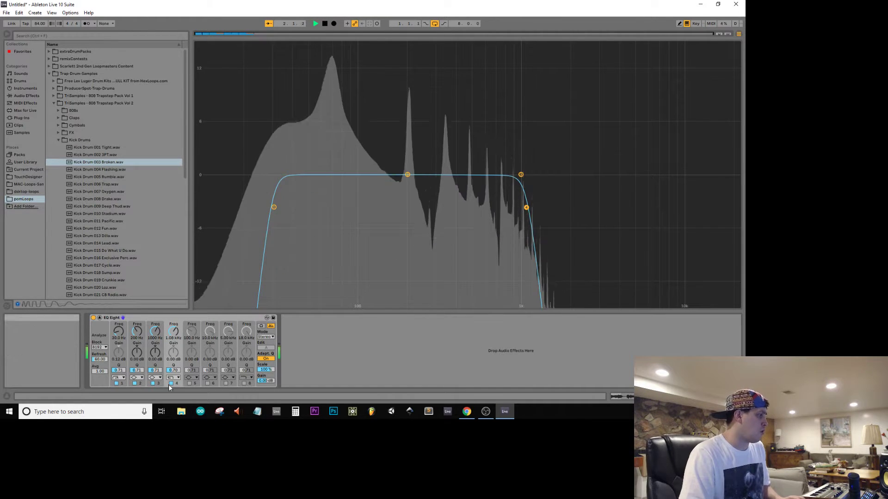
{"action": "left_click", "coordinate": [99, 318]}
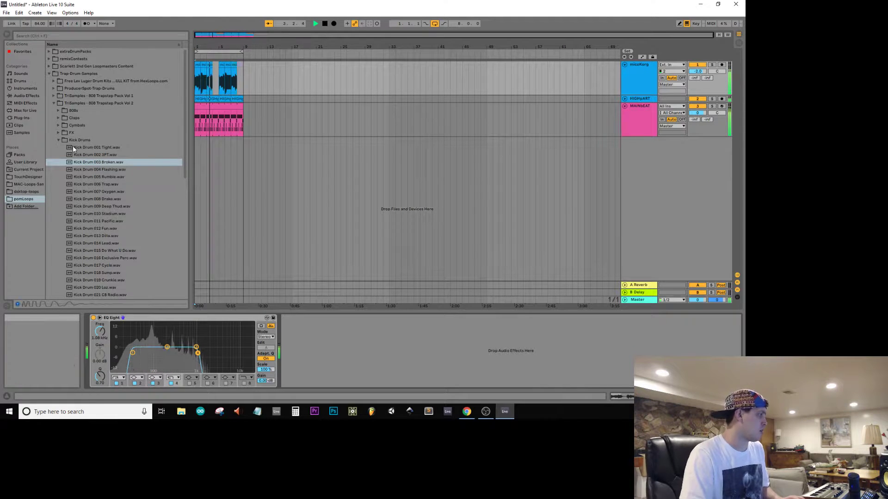
Add a Saturator after the EQ Eight on the microKorg track and raise its Drive and color Base
{"action": "left_click", "coordinate": [24, 88]}
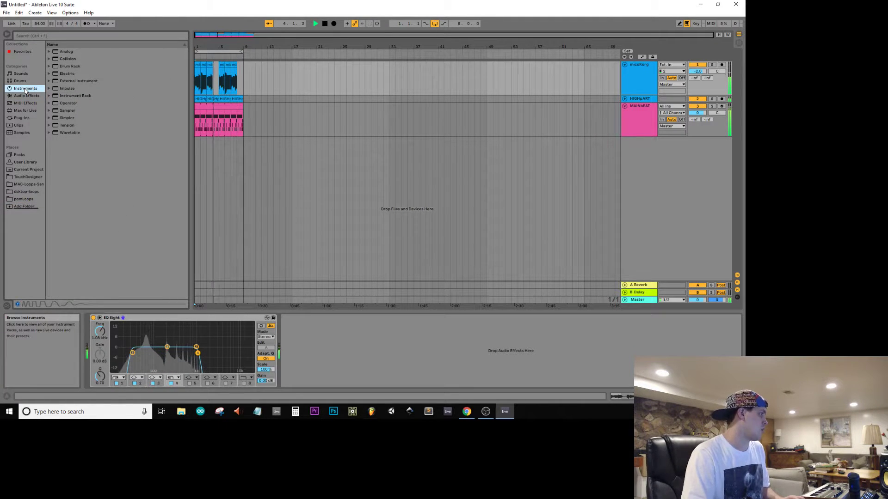
{"action": "left_click", "coordinate": [30, 97]}
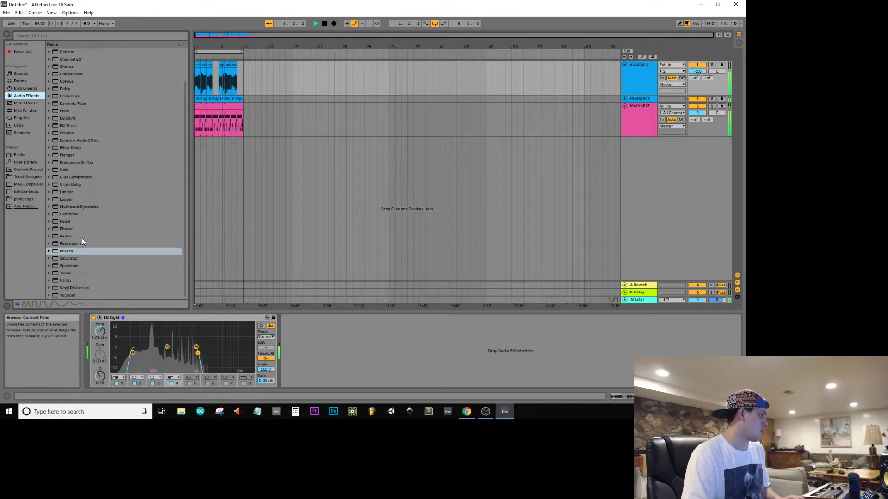
{"action": "left_click", "coordinate": [69, 258]}
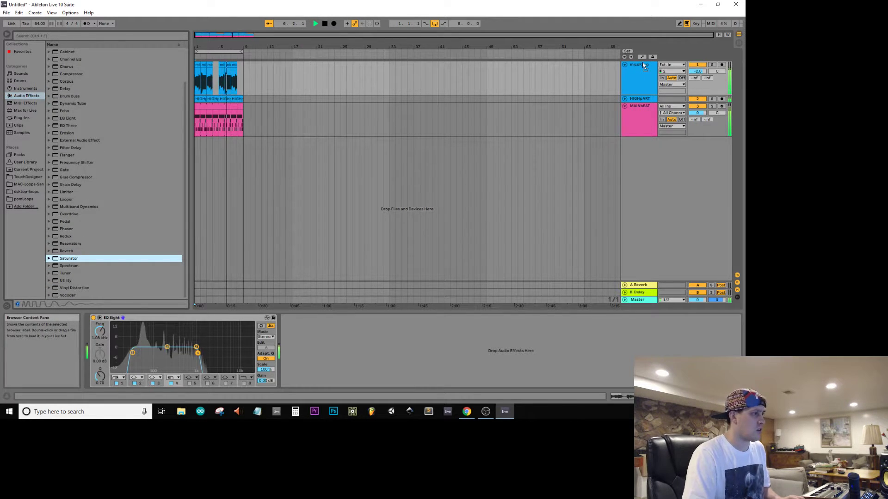
{"action": "key", "text": "Return"}
{"action": "left_click_drag", "start_coordinate": [293, 337], "coordinate": [292, 320]}
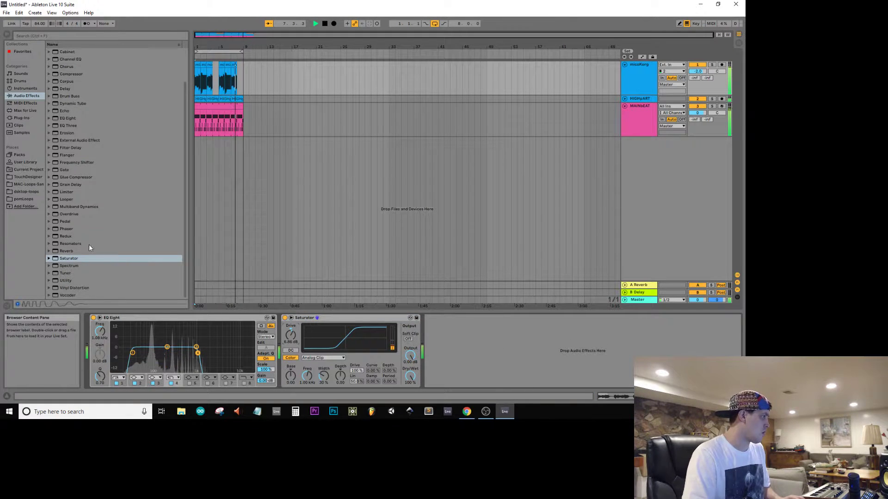
{"action": "left_click_drag", "start_coordinate": [295, 374], "coordinate": [295, 366]}
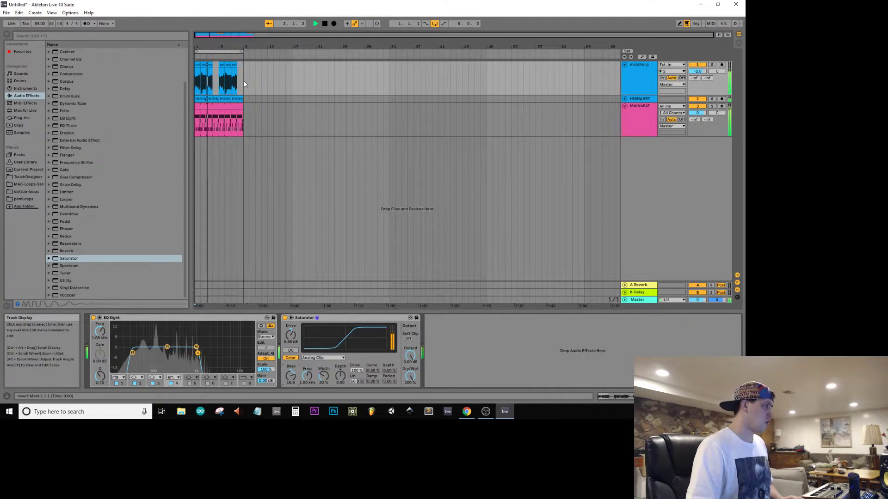
Extend the microKorg audio clips to fill the gaps in bars 4 and 8
{"action": "left_click", "coordinate": [213, 67]}
{"action": "key", "text": "space"}
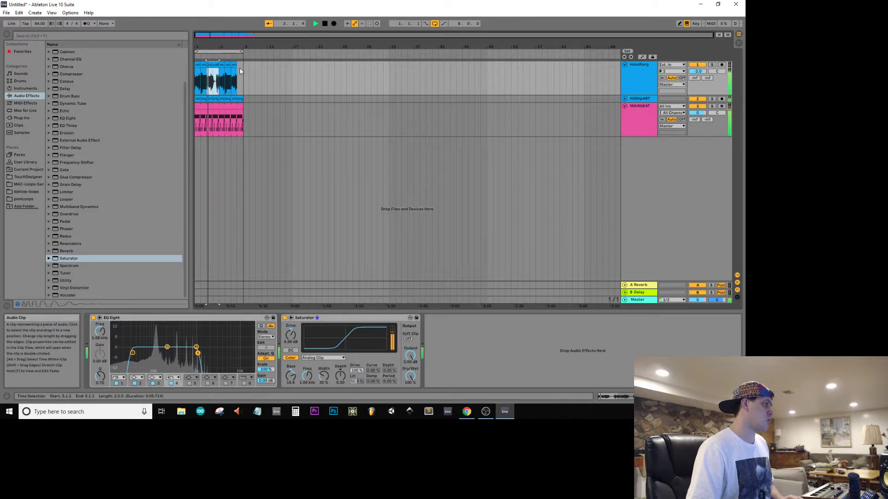
{"action": "left_click_drag", "start_coordinate": [237, 66], "coordinate": [243, 64]}
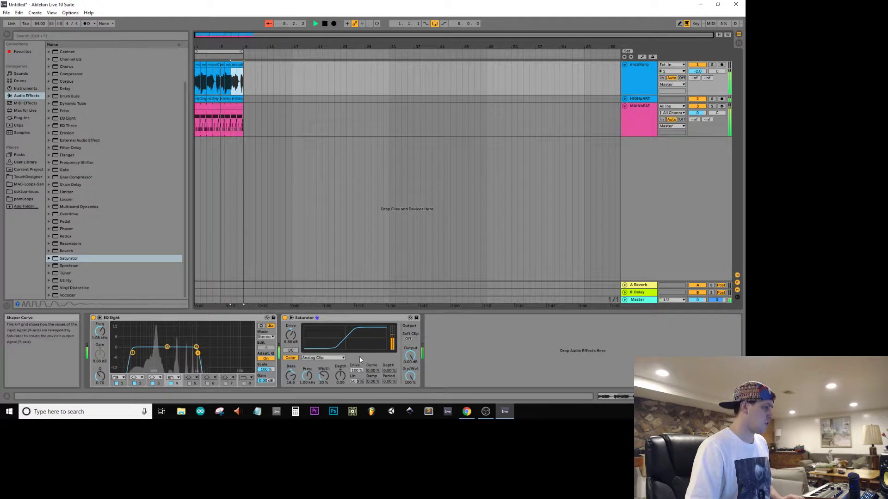
Increase the Saturator's color Width and enable its DC filter and Soft Clip
{"action": "left_click_drag", "start_coordinate": [323, 375], "coordinate": [323, 355]}
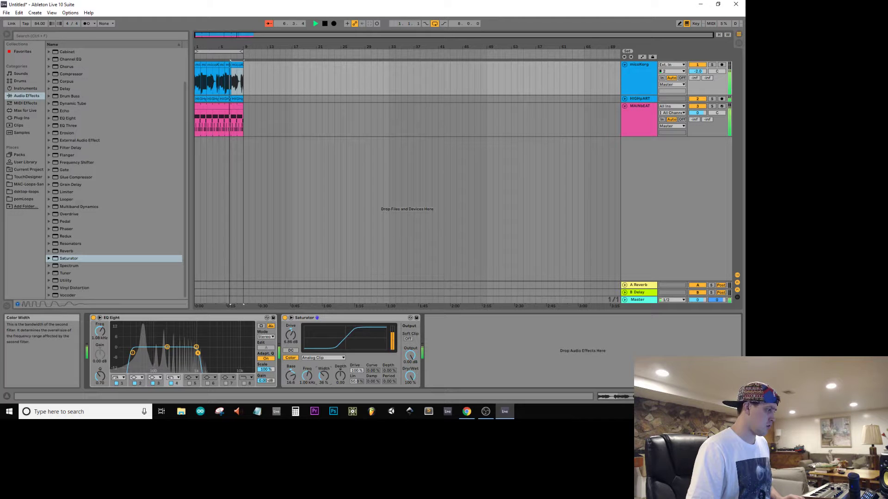
{"action": "left_click", "coordinate": [291, 350]}
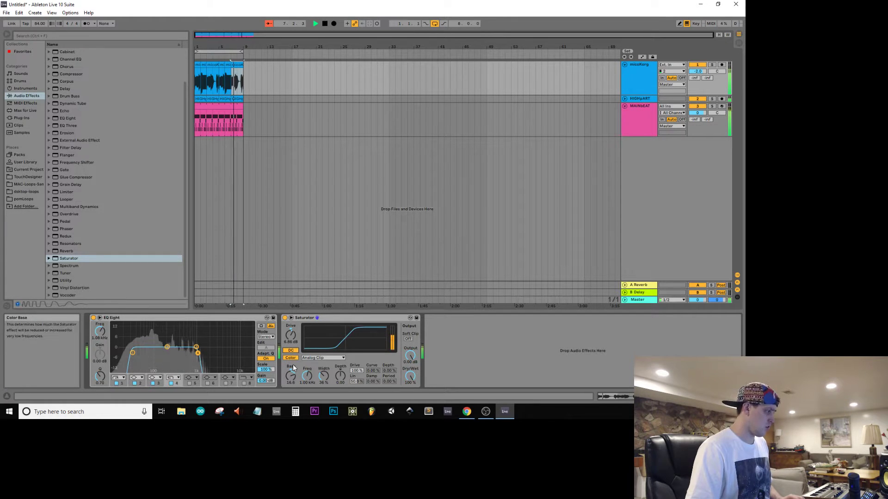
{"action": "left_click", "coordinate": [409, 338]}
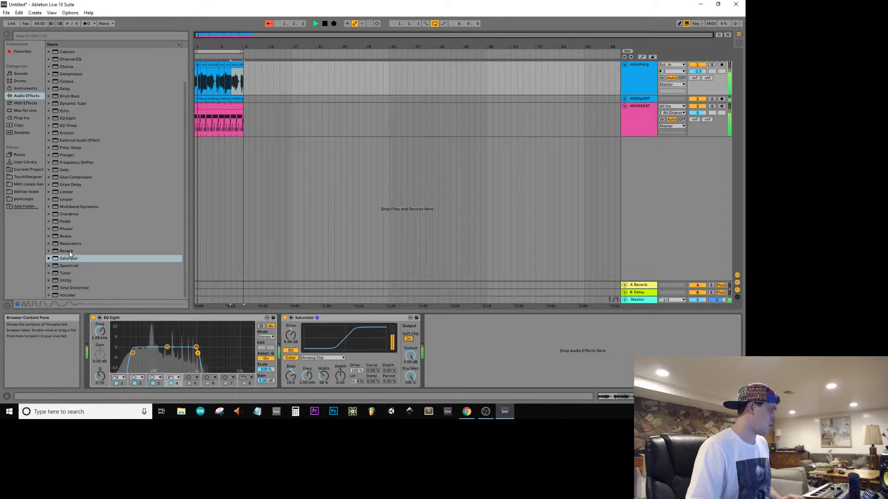
Add a Reverb after the Saturator, shorten its decay time to about 650 ms and lower its dry/wet mix
{"action": "left_click_drag", "start_coordinate": [69, 250], "coordinate": [489, 371]}
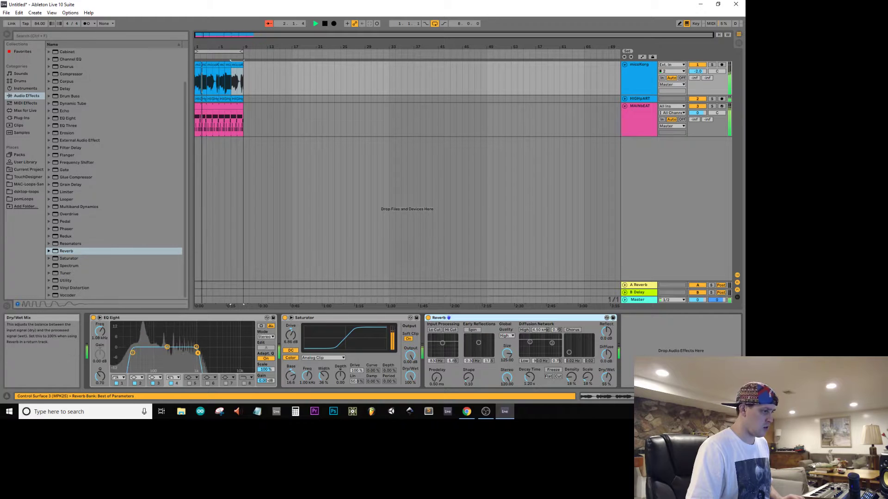
{"action": "left_click_drag", "start_coordinate": [606, 377], "coordinate": [606, 396]}
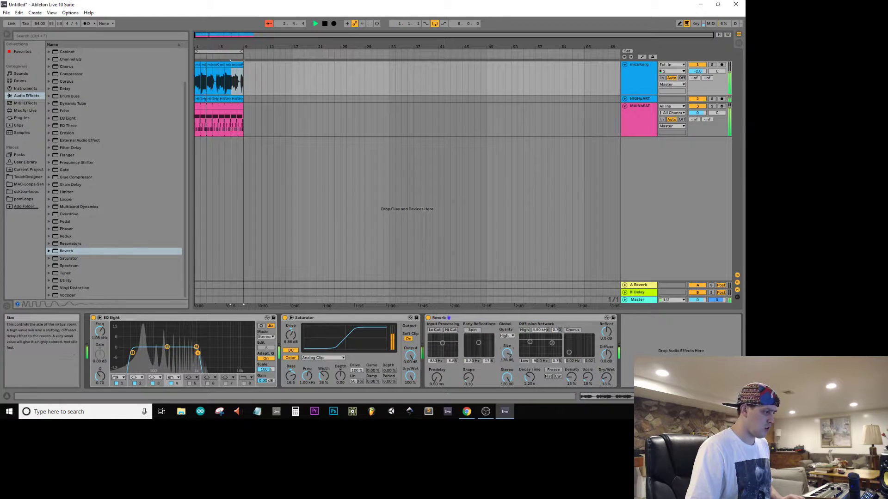
{"action": "left_click_drag", "start_coordinate": [520, 373], "coordinate": [520, 384]}
{"action": "left_click_drag", "start_coordinate": [606, 378], "coordinate": [606, 371]}
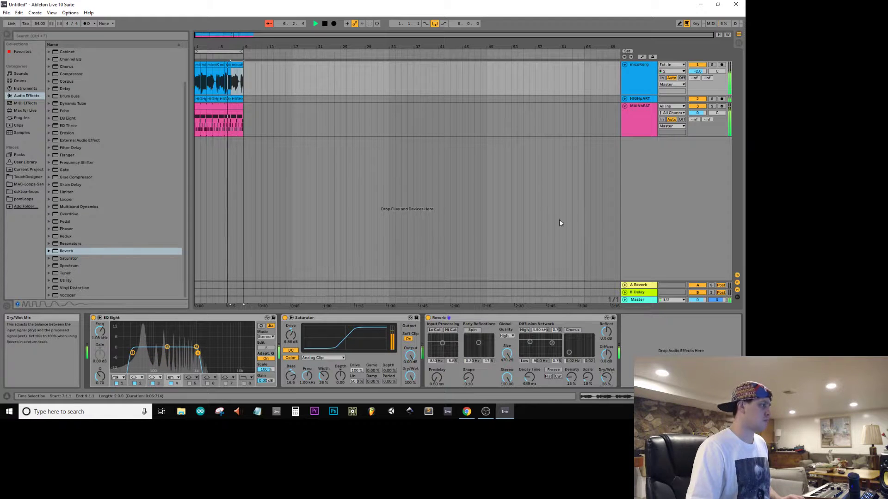
Save the Live Set in the Projects2019 folder as noiseisNoise
{"action": "key", "text": "ctrl+s"}
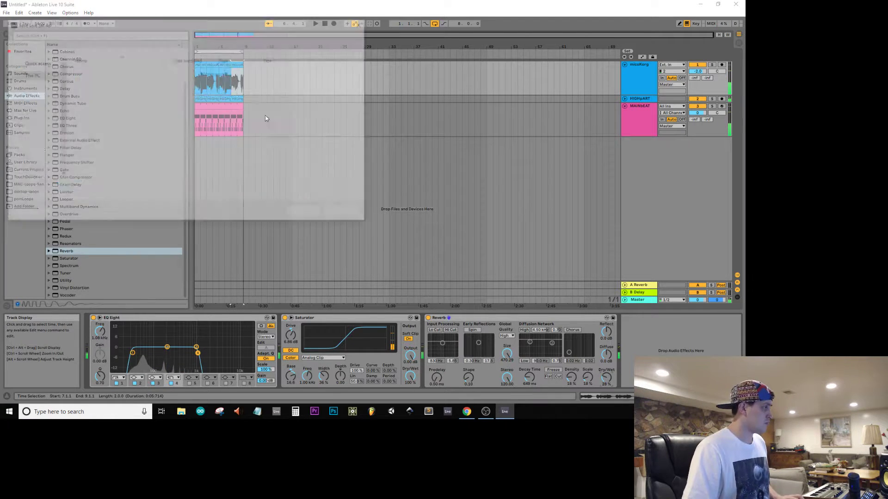
{"action": "left_click", "coordinate": [164, 35]}
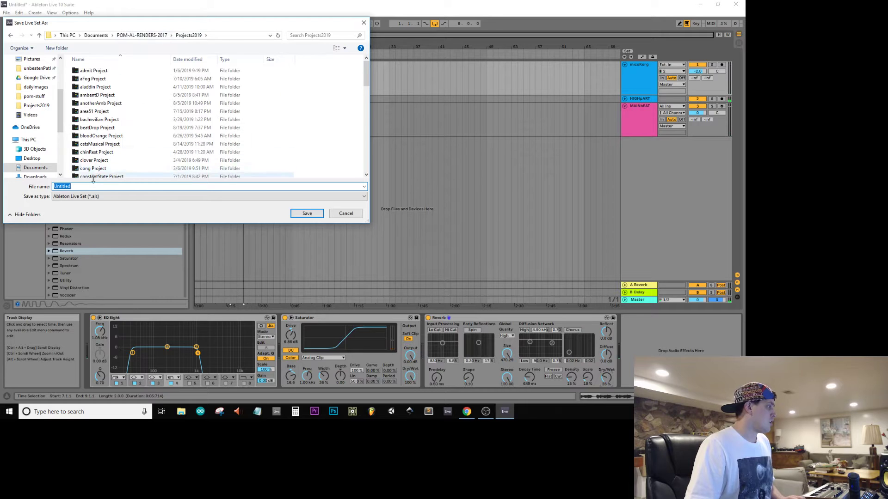
{"action": "left_click", "coordinate": [85, 187]}
{"action": "key", "text": "ctrl+a"}
{"action": "type", "text": "no"}
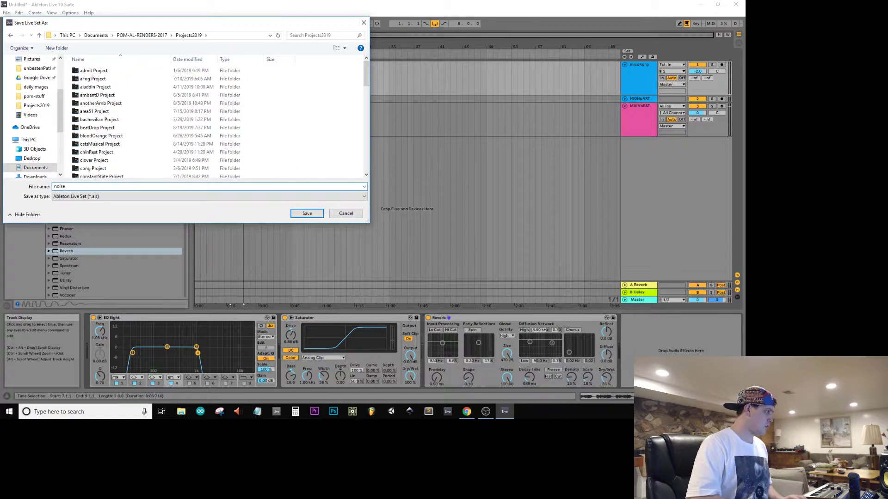
{"action": "key", "text": "Return"}
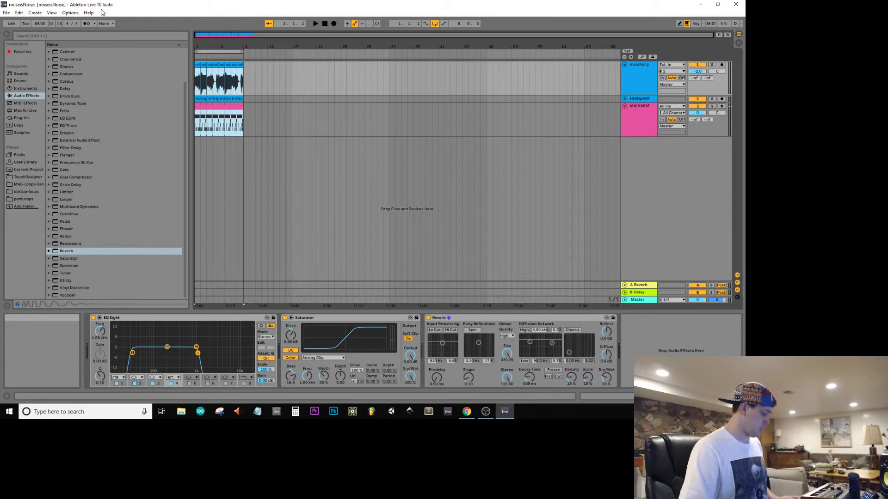
Export the arrangement to the renderDaily folder as an MP3 named 8-20-19-noiseisNoise
{"action": "key", "text": "ctrl+shift+r"}
{"action": "left_click", "coordinate": [479, 252]}
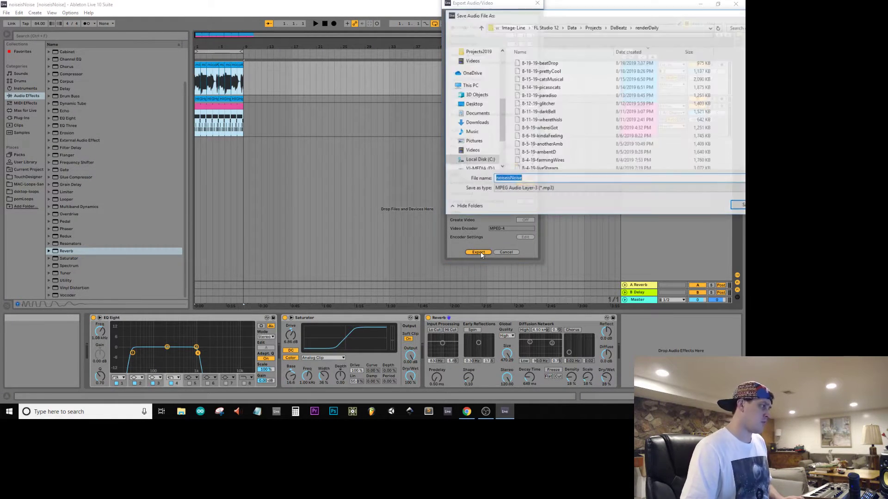
{"action": "key", "text": "Left"}
{"action": "key", "text": "Left"}
{"action": "key", "text": "Left"}
{"action": "key", "text": "Left"}
{"action": "key", "text": "Left"}
{"action": "key", "text": "Left"}
{"action": "key", "text": "Left"}
{"action": "key", "text": "Left"}
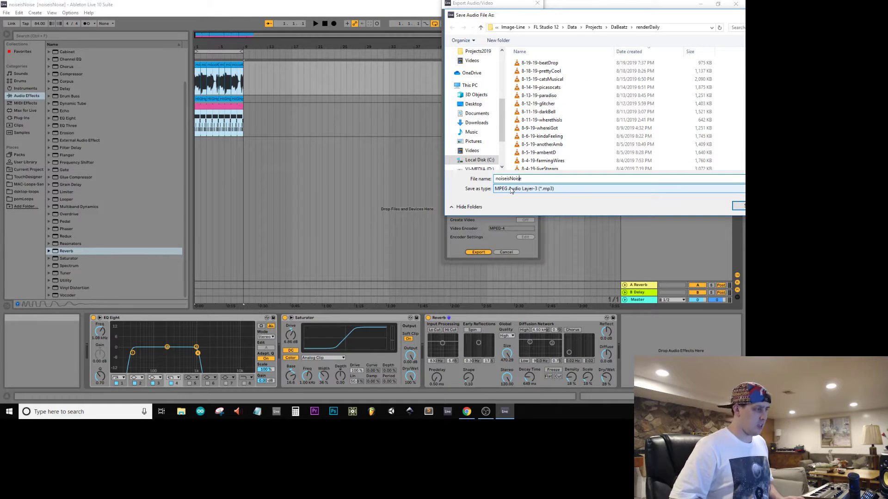
{"action": "type", "text": "8-20-19"}
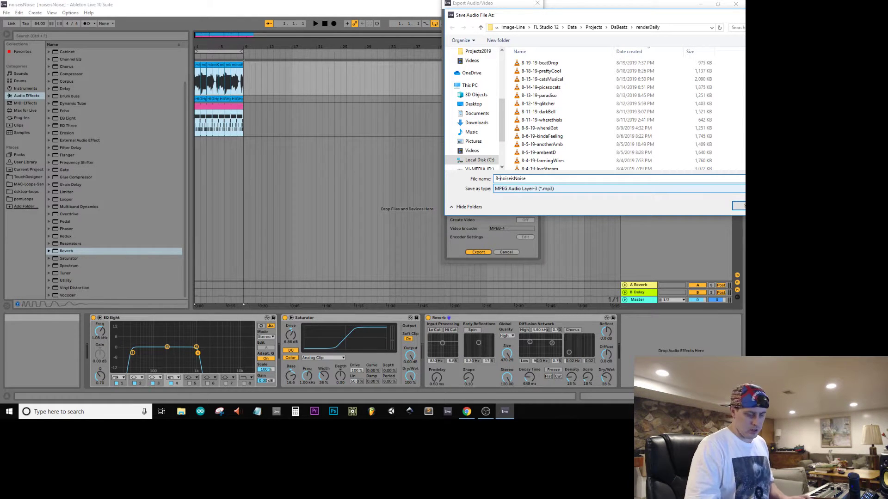
{"action": "type", "text": "-"}
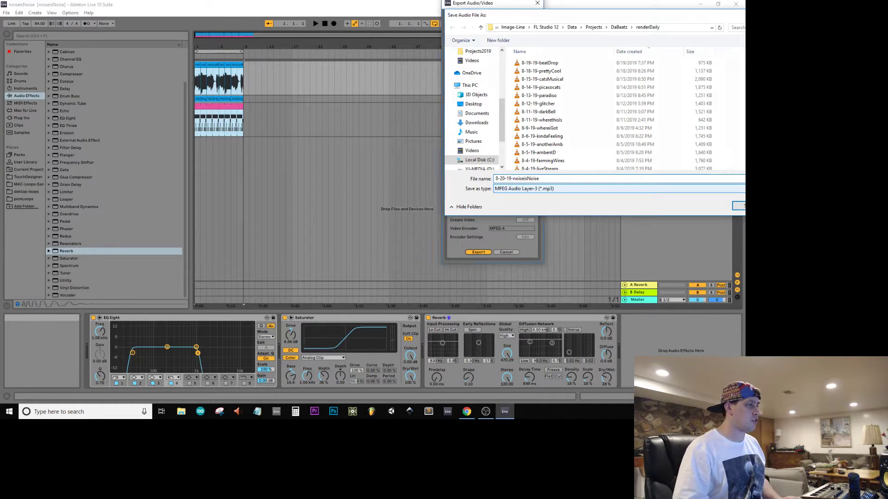
{"action": "key", "text": "Return"}
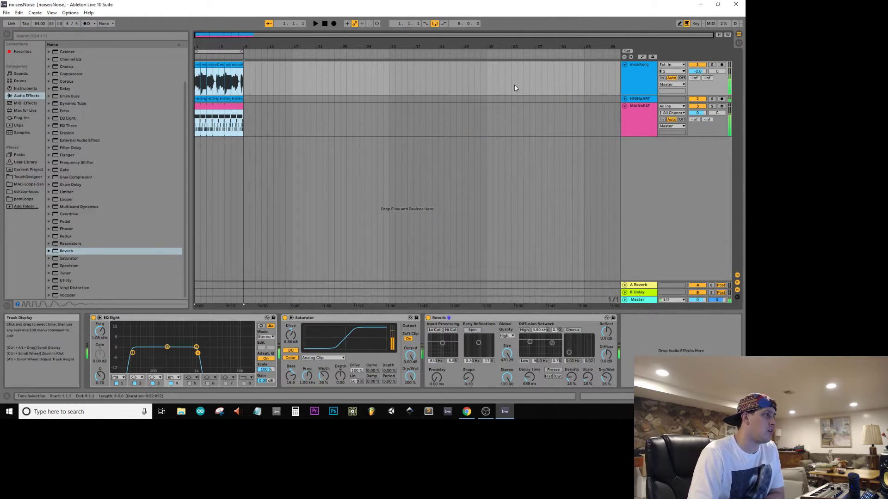
Check the ends of the MAINBEAT and microKorg clips, and close Ableton Live
{"action": "left_click", "coordinate": [239, 111]}
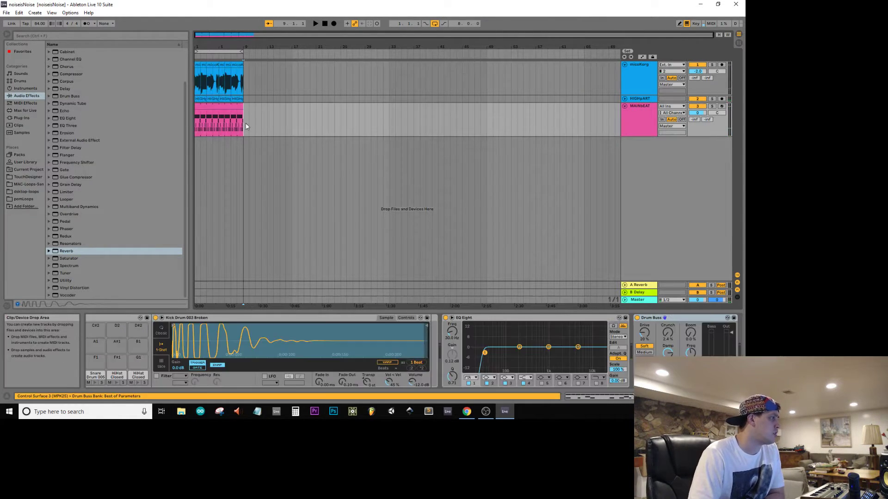
{"action": "left_click", "coordinate": [244, 83]}
{"action": "left_click", "coordinate": [242, 124]}
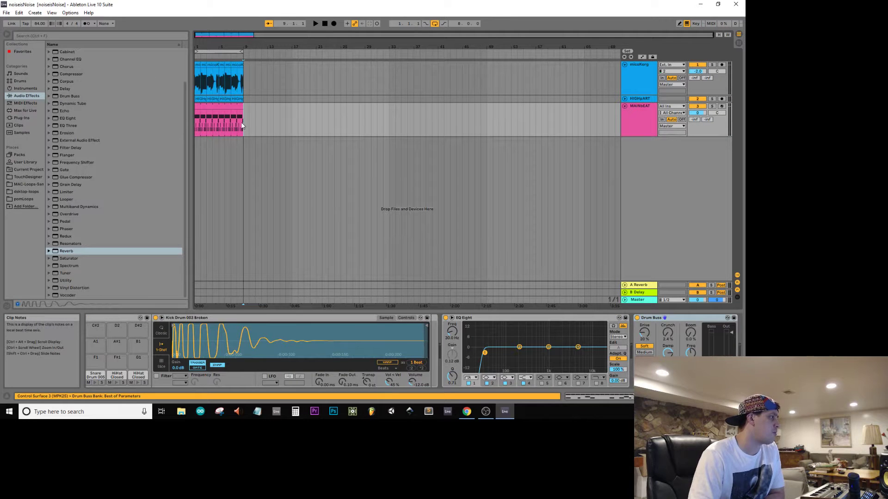
{"action": "left_click", "coordinate": [732, 8]}
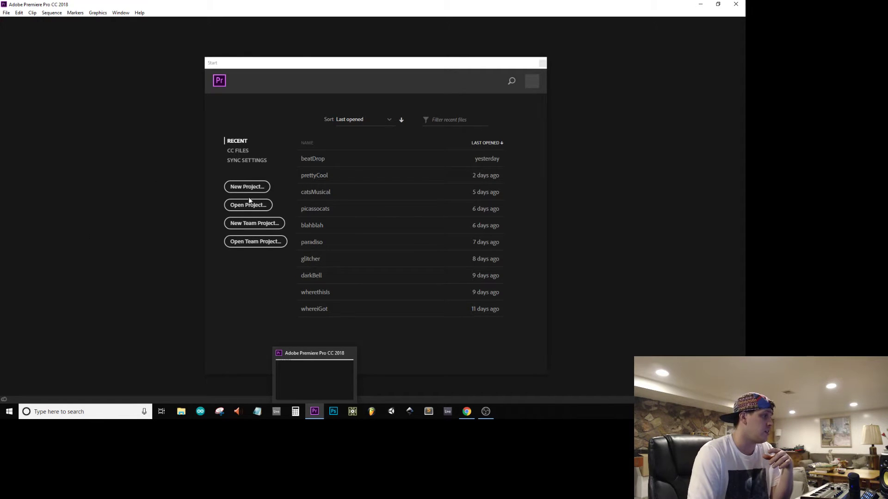
Create a new Adobe Premiere Pro project named noiseisNoise
{"action": "left_click", "coordinate": [254, 187]}
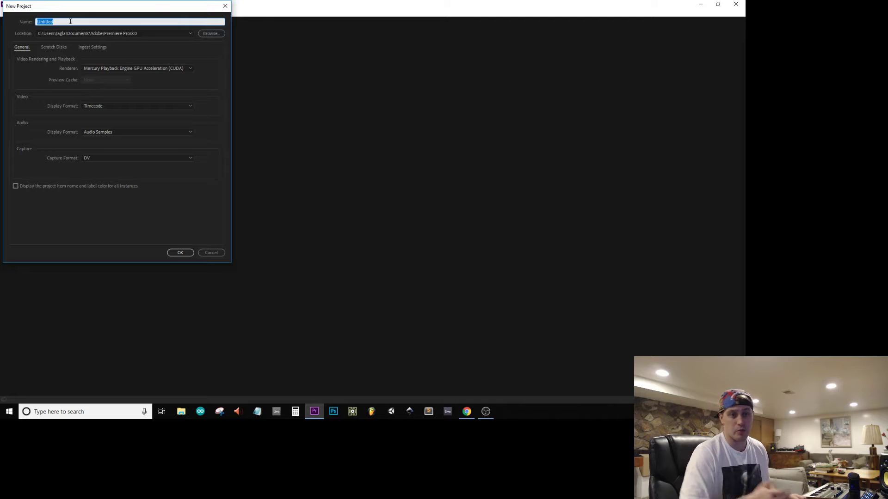
{"action": "type", "text": "noiseisNoise"}
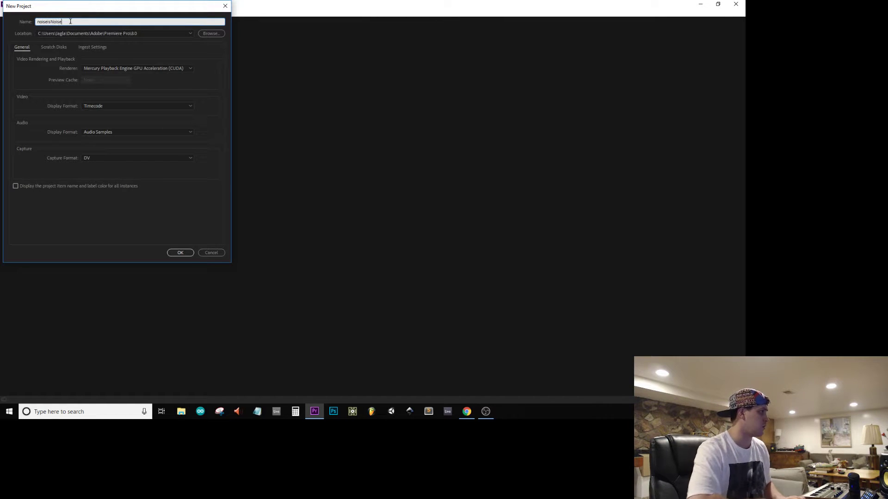
{"action": "key", "text": "Return"}
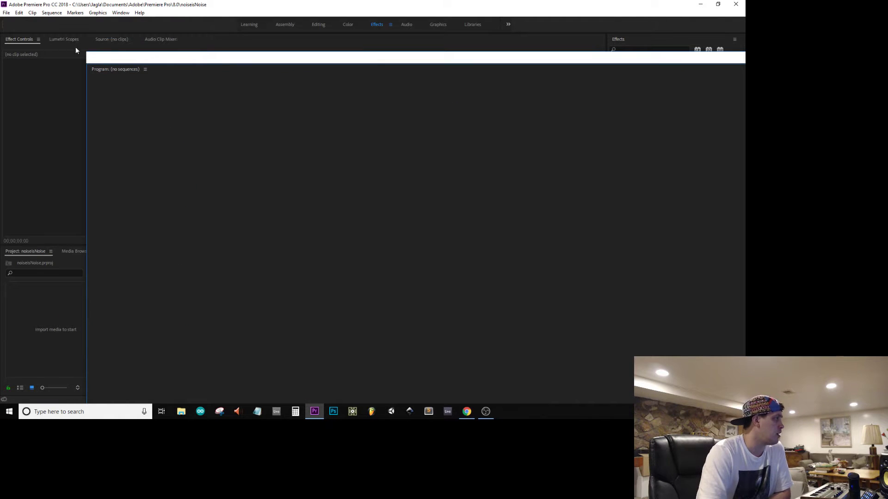
Shrink the floating Program monitor and place it over the Effect Controls area, clear of the timeline
{"action": "left_click_drag", "start_coordinate": [85, 51], "coordinate": [560, 281]}
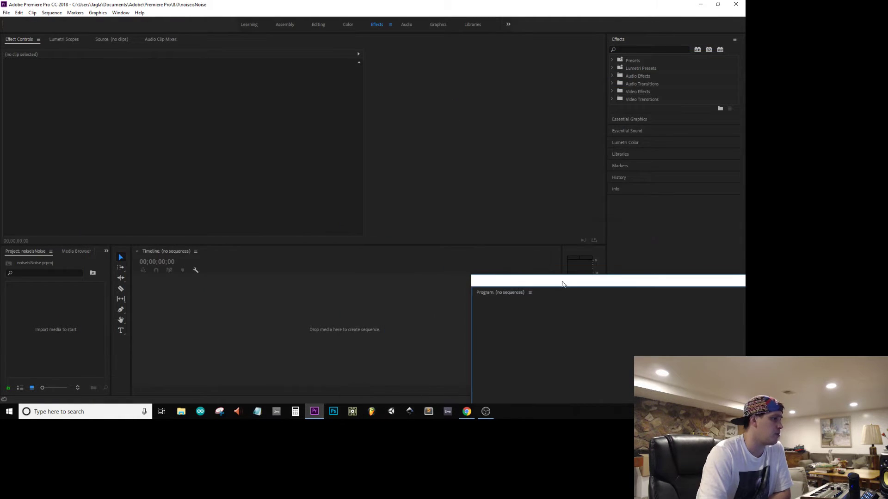
{"action": "left_click_drag", "start_coordinate": [634, 281], "coordinate": [230, 97]}
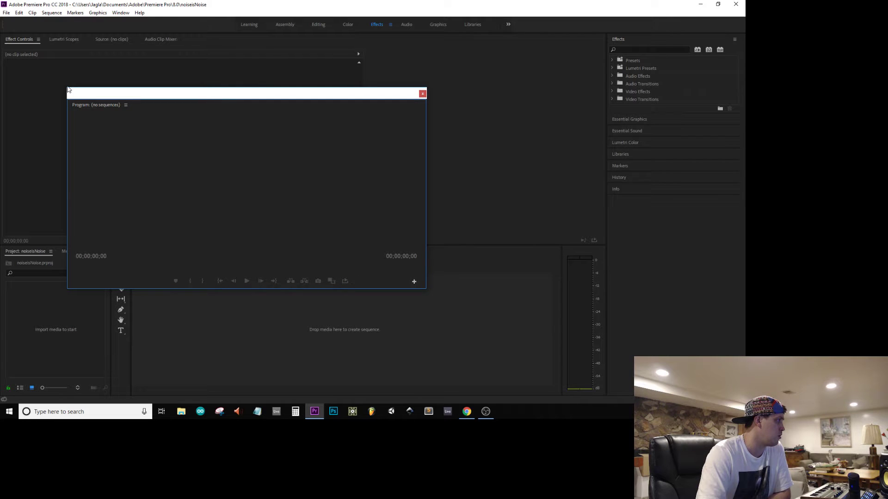
{"action": "left_click_drag", "start_coordinate": [66, 87], "coordinate": [200, 91]}
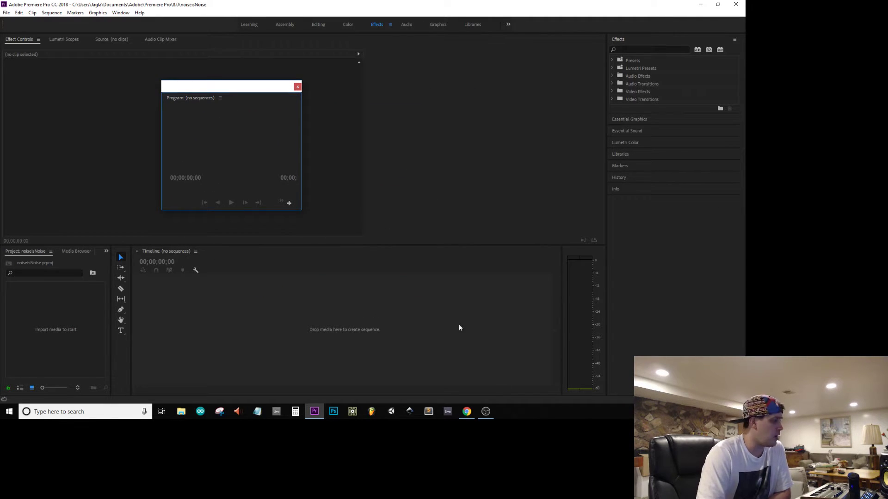
Import noiseisNoise1, noiseisNoise2 and noiseisNoise3 from the dailyRenders2019 folder into the Program monitor as a new sequence
{"action": "left_click", "coordinate": [180, 411]}
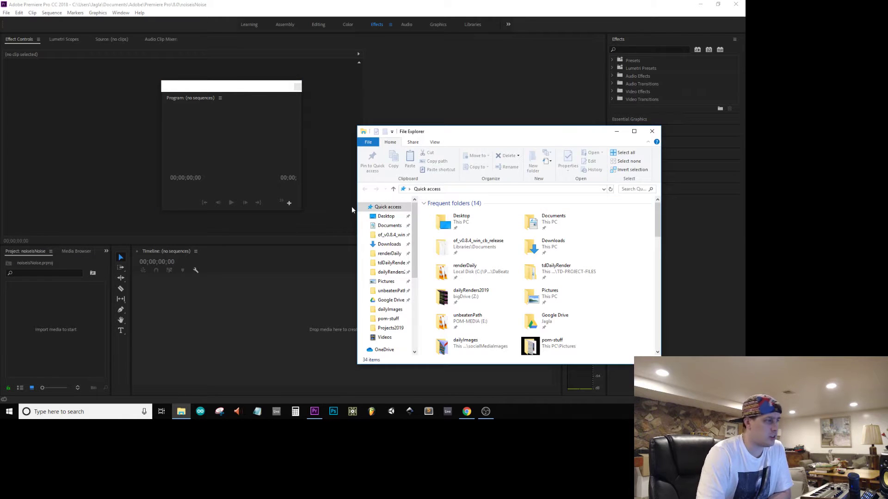
{"action": "left_click", "coordinate": [391, 272]}
{"action": "left_click", "coordinate": [450, 228]}
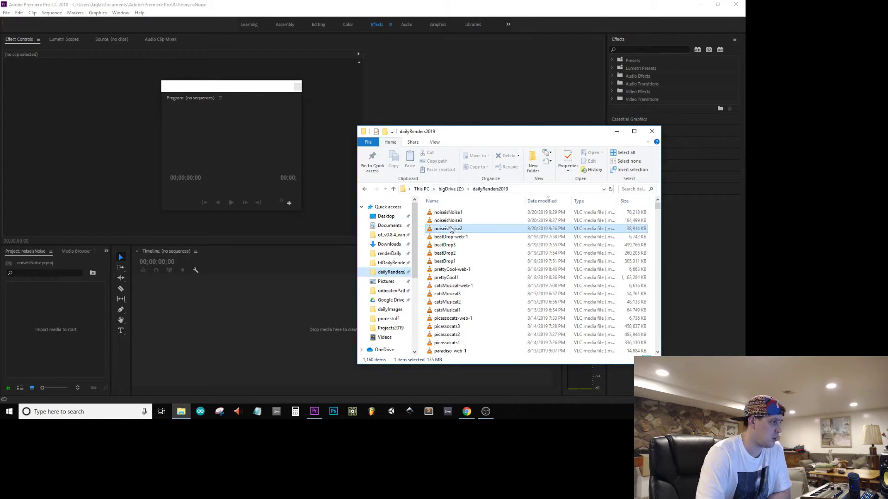
{"action": "left_click", "coordinate": [447, 213]}
{"action": "left_click", "coordinate": [447, 229], "text": "shift"}
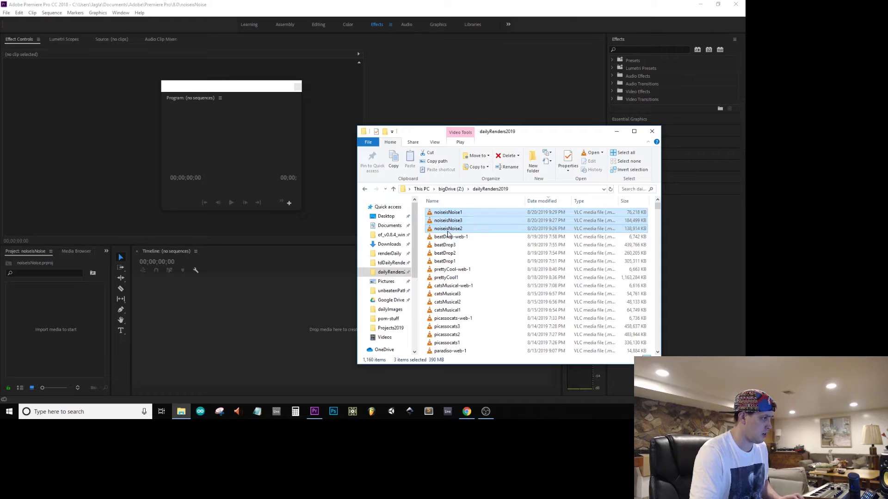
{"action": "left_click_drag", "start_coordinate": [448, 234], "coordinate": [296, 183]}
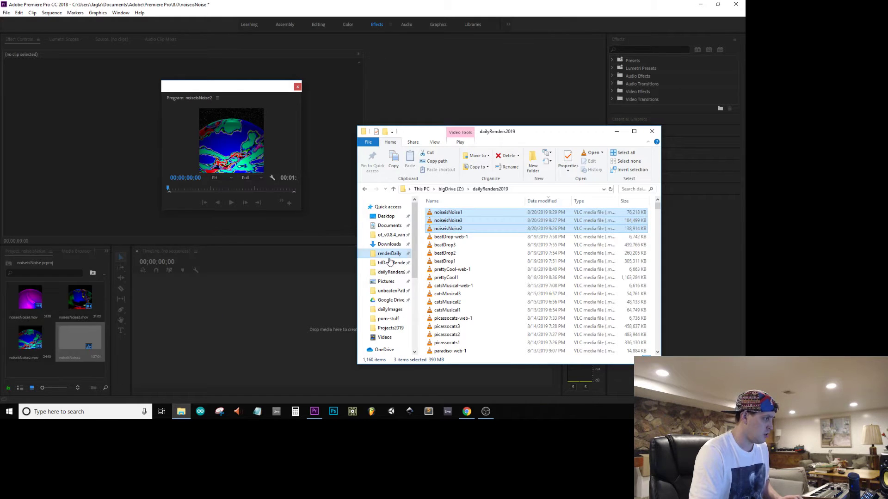
Add the 8-20-19-noiseisNoise audio file from the renderDaily folder to track A1 at the start of the sequence
{"action": "left_click", "coordinate": [389, 254]}
{"action": "left_click_drag", "start_coordinate": [455, 213], "coordinate": [226, 335]}
{"action": "left_click", "coordinate": [286, 294]}
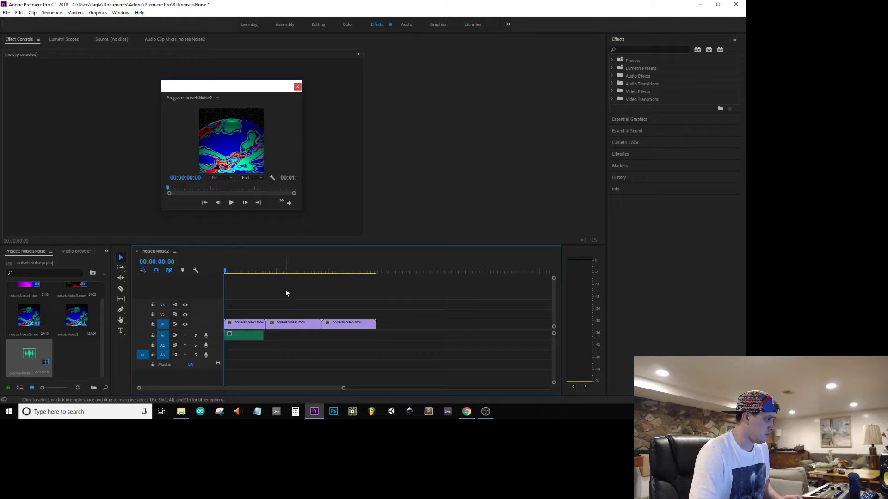
Set the duration of all three video clips on V1 to 00:00:05:00 through Speed/Duration
{"action": "left_click_drag", "start_coordinate": [340, 289], "coordinate": [236, 331]}
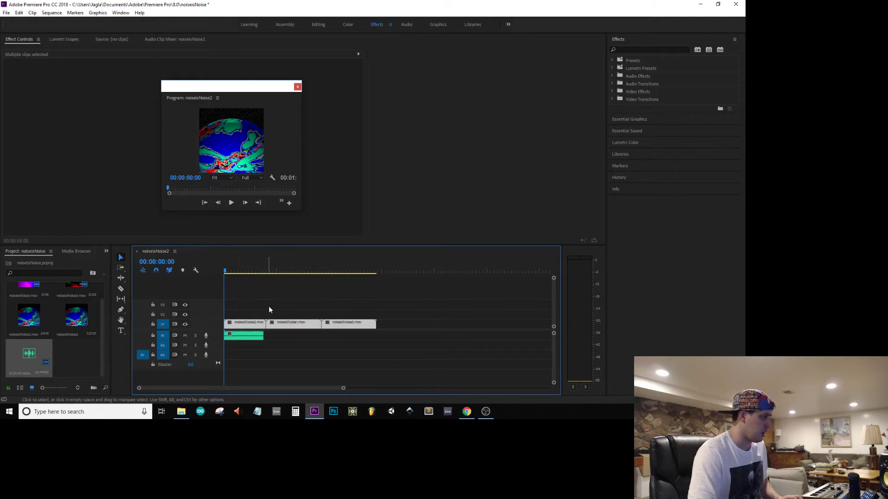
{"action": "right_click", "coordinate": [353, 326]}
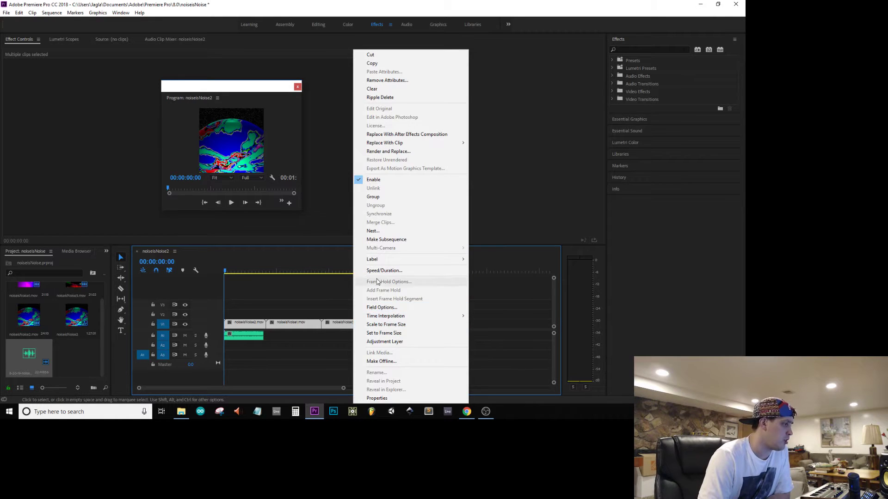
{"action": "left_click", "coordinate": [381, 272]}
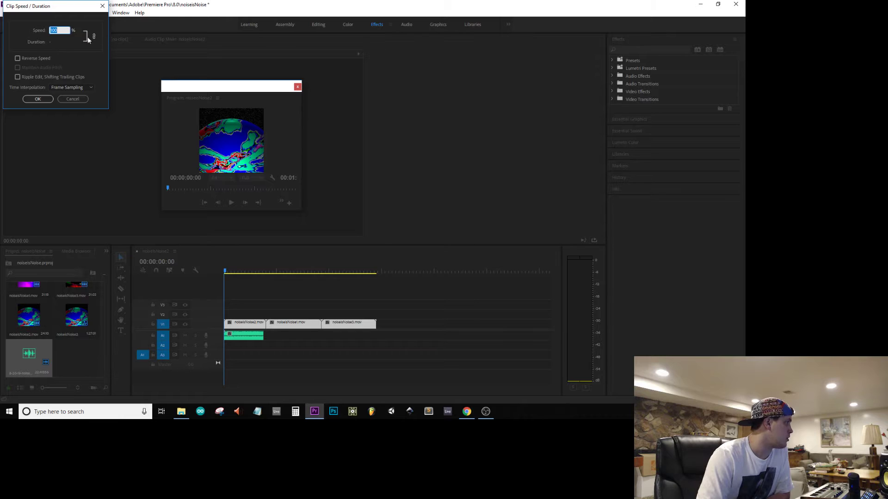
{"action": "left_click", "coordinate": [51, 41]}
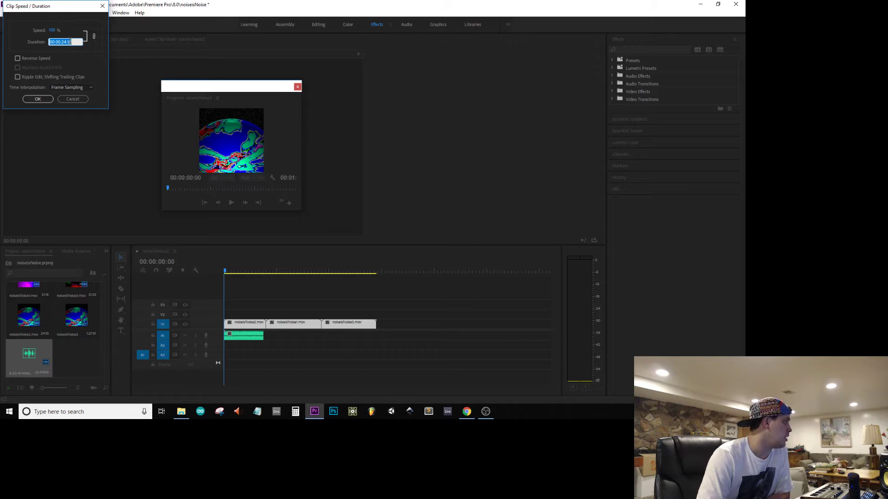
{"action": "left_click", "coordinate": [64, 41]}
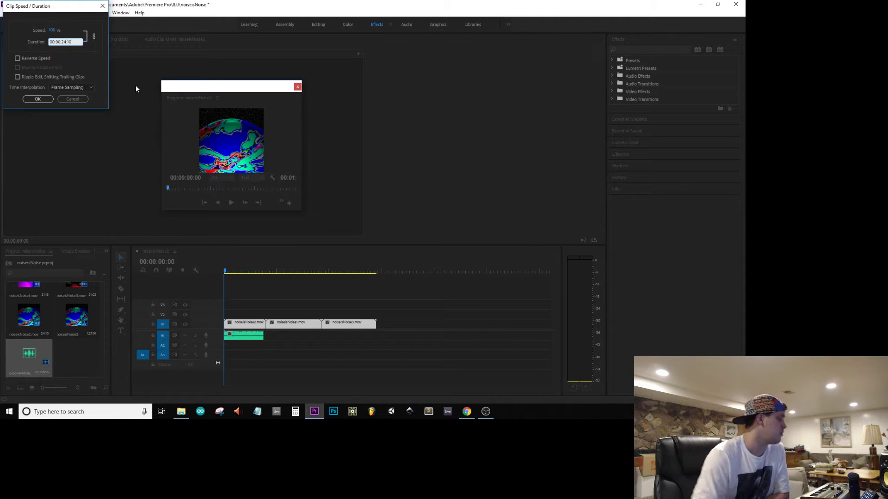
{"action": "key", "text": "BackSpace"}
{"action": "key", "text": "Delete"}
{"action": "key", "text": "Delete"}
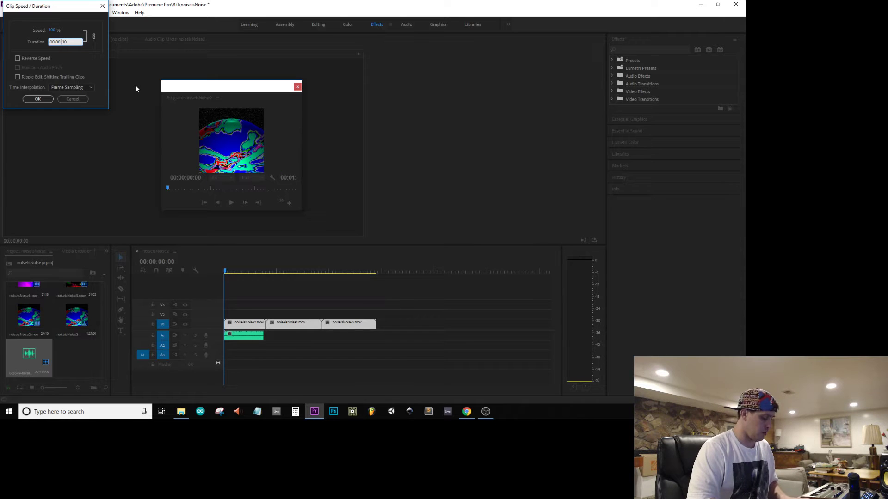
{"action": "type", "text": "05"}
{"action": "key", "text": "Tab"}
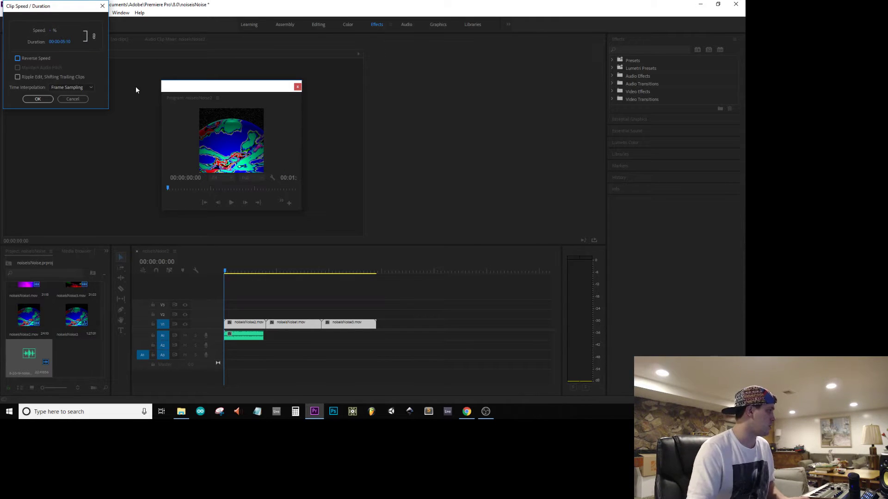
{"action": "left_click", "coordinate": [71, 41]}
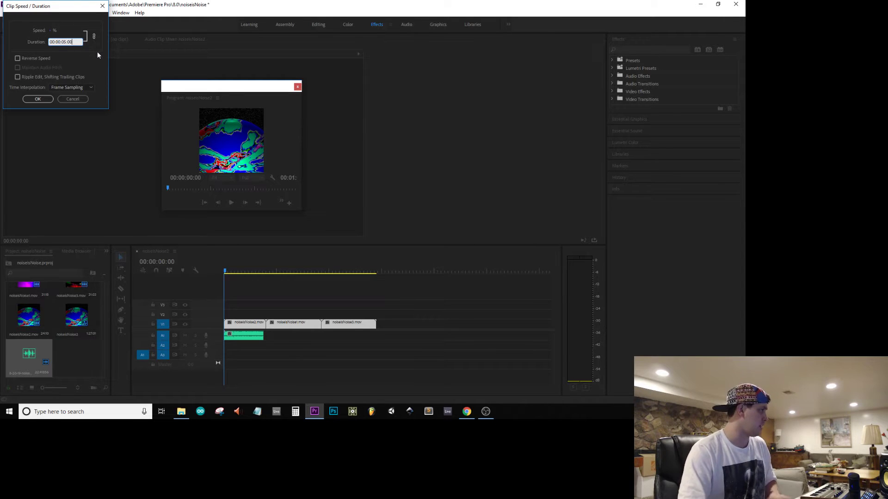
{"action": "left_click", "coordinate": [38, 100]}
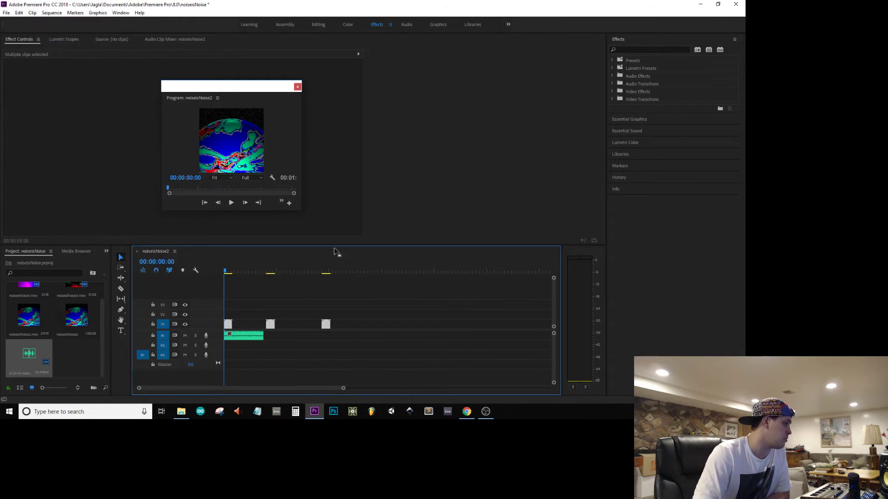
Unlink speed from duration for the audio clip and set its duration to 00:00:15:00, keeping the speed at 100%
{"action": "left_click", "coordinate": [299, 343]}
{"action": "right_click", "coordinate": [253, 337]}
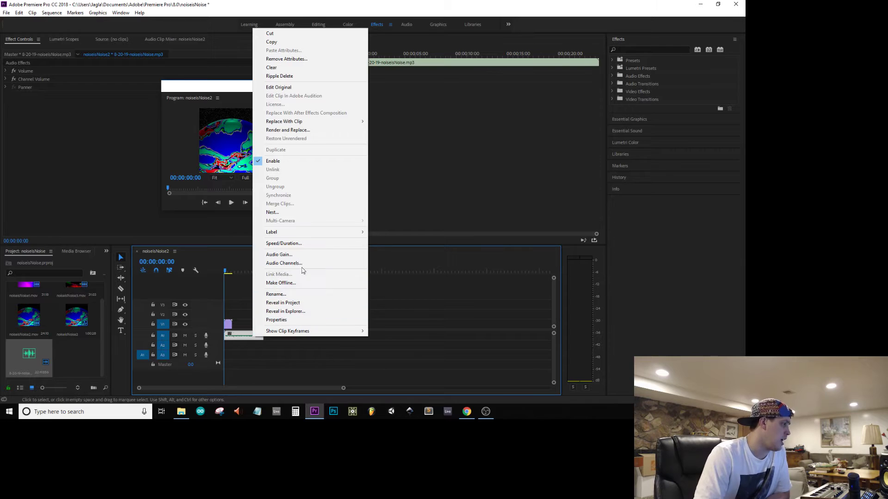
{"action": "left_click", "coordinate": [296, 243]}
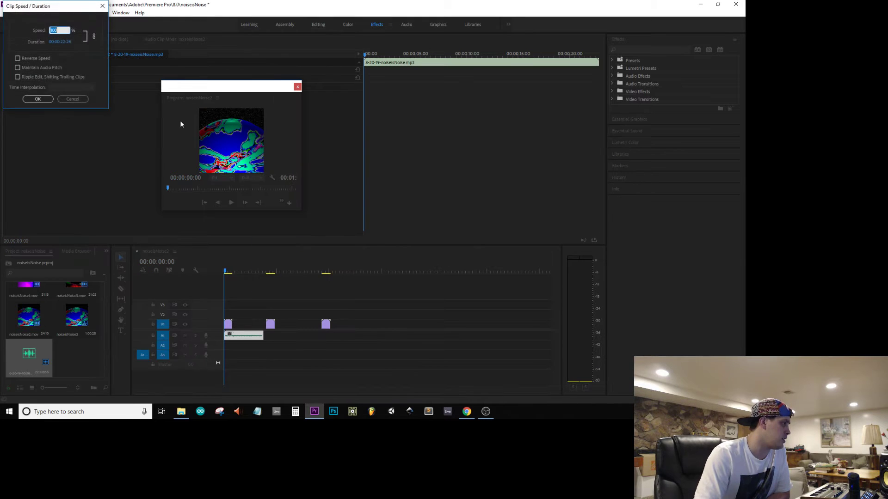
{"action": "left_click", "coordinate": [93, 36]}
{"action": "left_click_drag", "start_coordinate": [66, 42], "coordinate": [77, 43]}
{"action": "left_click", "coordinate": [76, 41]}
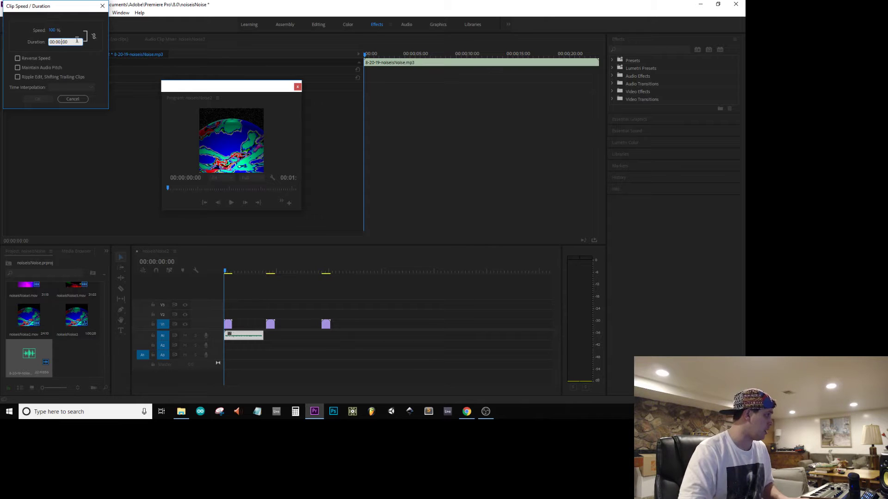
{"action": "key", "text": "Return"}
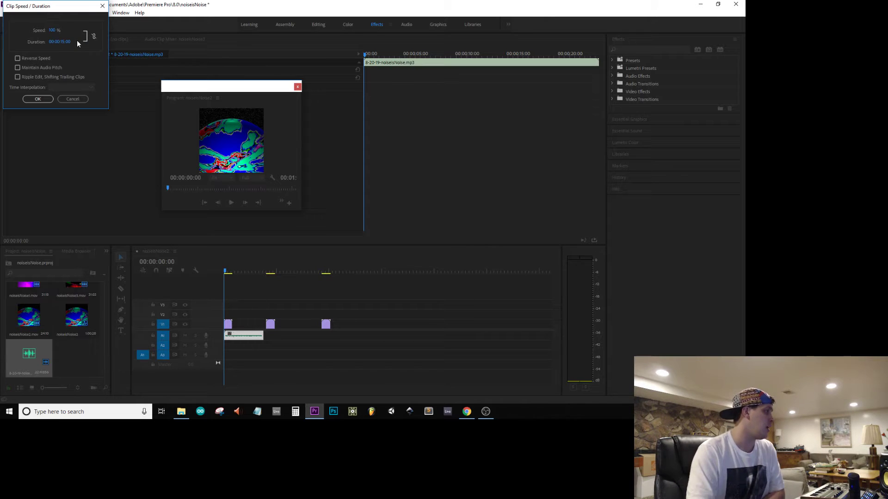
{"action": "left_click", "coordinate": [42, 96]}
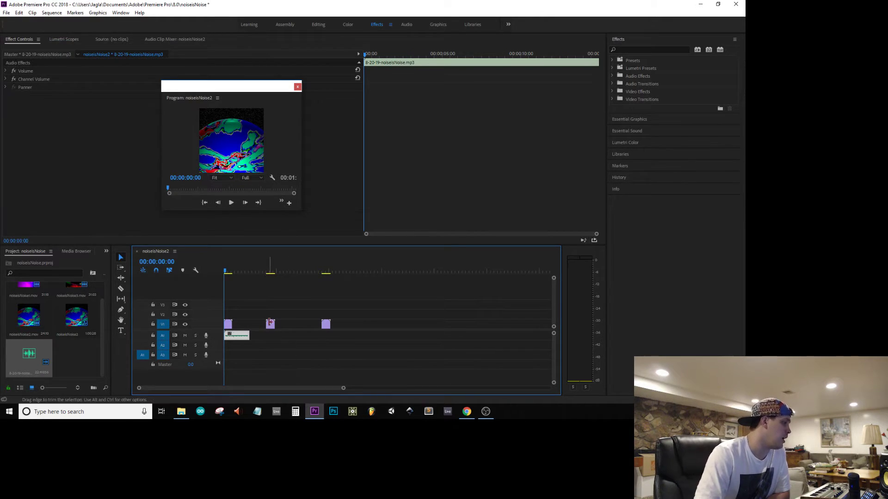
Close the gaps between the three video clips on V1 and play the sequence in an enlarged Program monitor
{"action": "left_click", "coordinate": [270, 327]}
{"action": "left_click_drag", "start_coordinate": [268, 328], "coordinate": [235, 326]}
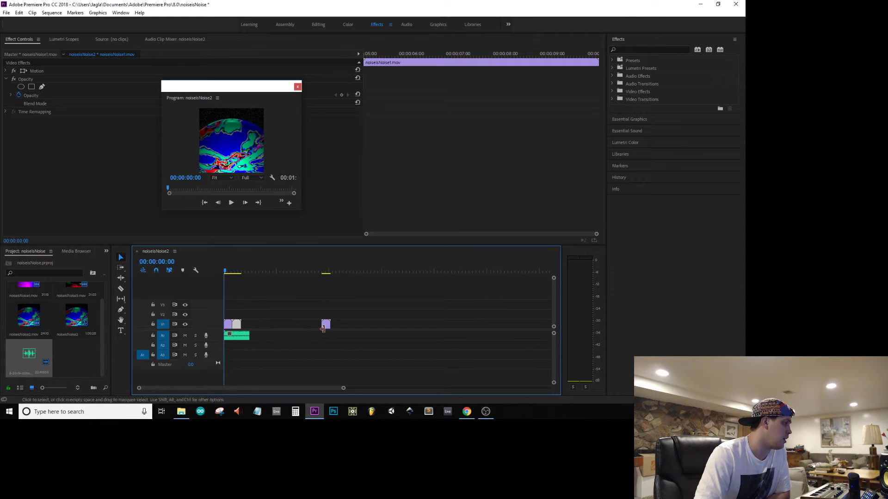
{"action": "left_click_drag", "start_coordinate": [323, 324], "coordinate": [245, 325]}
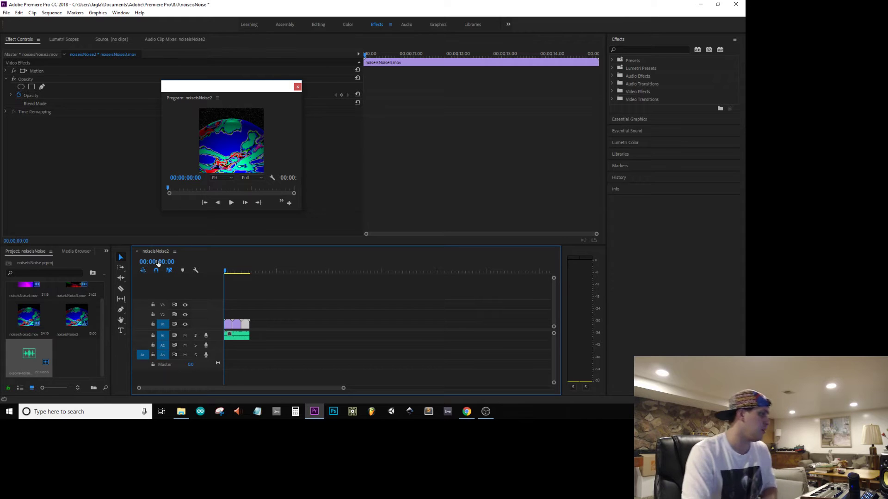
{"action": "key", "text": "space"}
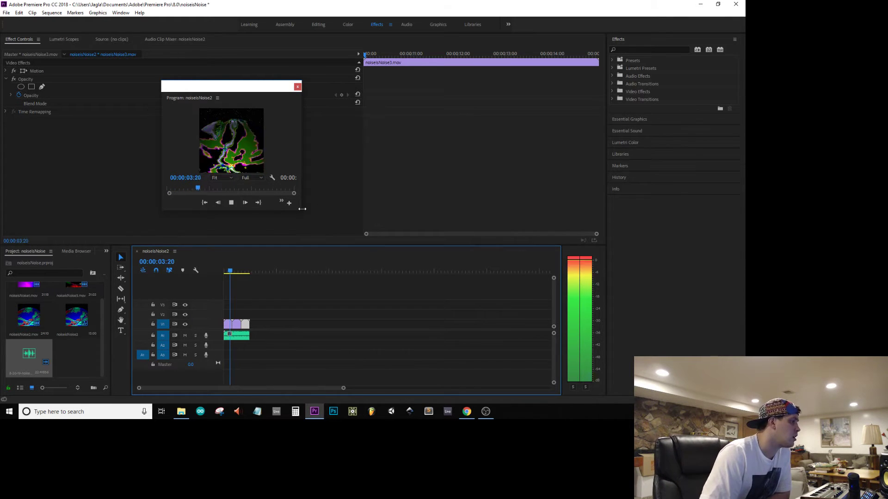
{"action": "left_click_drag", "start_coordinate": [302, 209], "coordinate": [378, 263]}
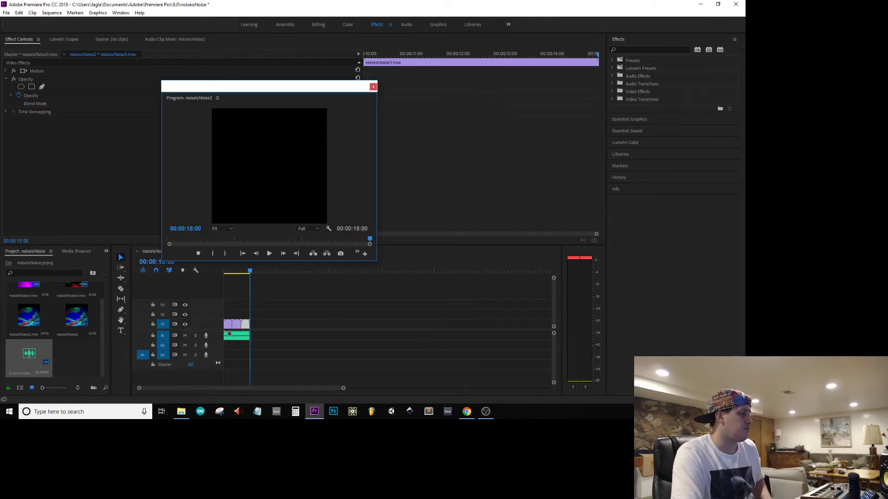
Apply an Exponential Fade to the end of the audio clip with a duration of 2 seconds
{"action": "left_click", "coordinate": [613, 84]}
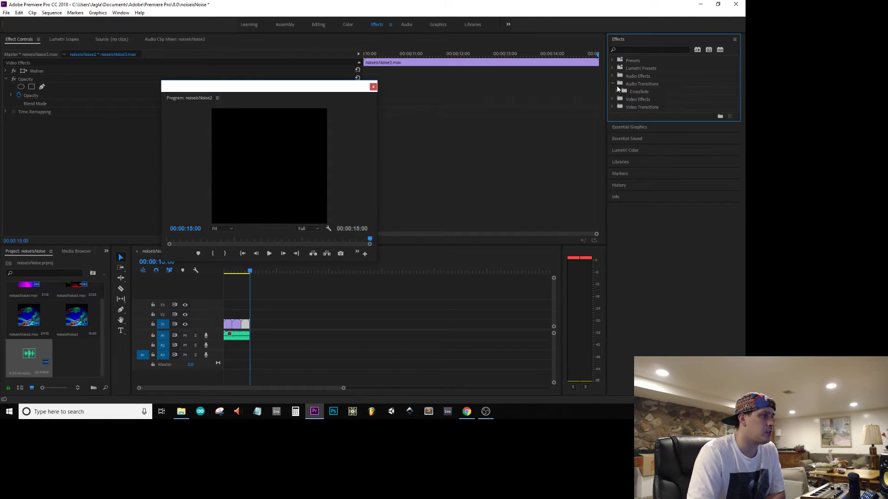
{"action": "left_click", "coordinate": [616, 91]}
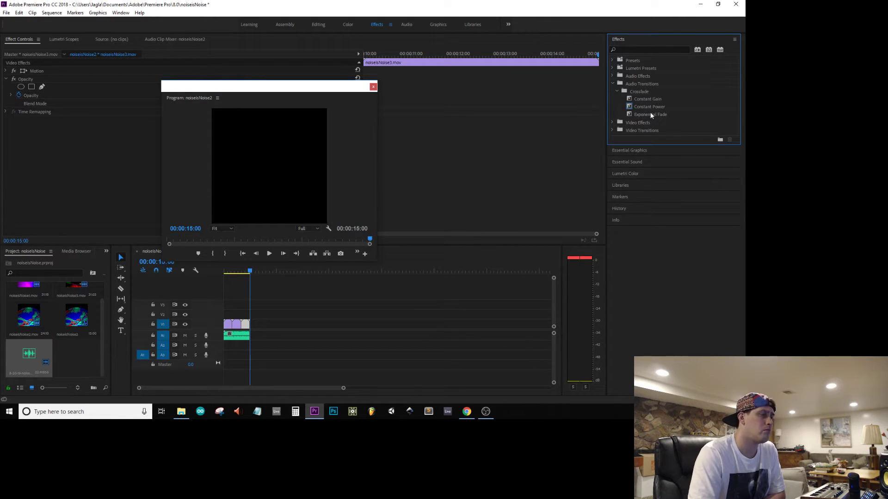
{"action": "left_click_drag", "start_coordinate": [651, 115], "coordinate": [249, 336]}
{"action": "double_click", "coordinate": [249, 336]}
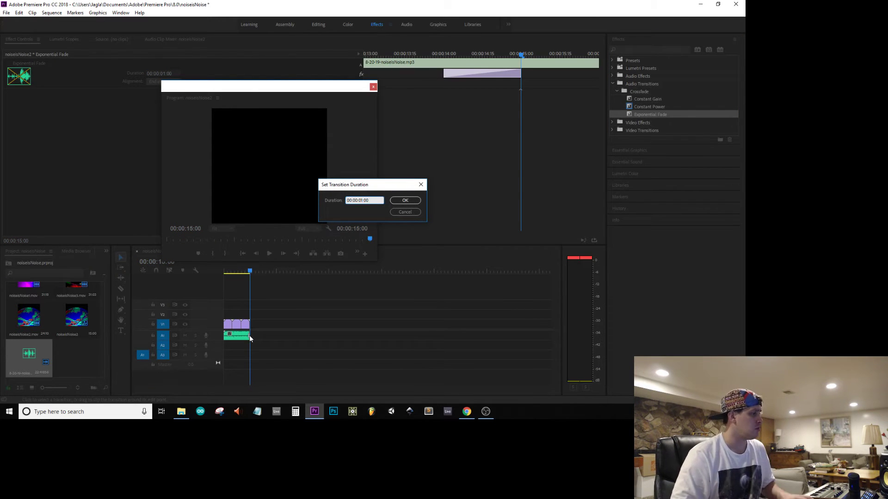
{"action": "type", "text": "2"}
{"action": "key", "text": "Return"}
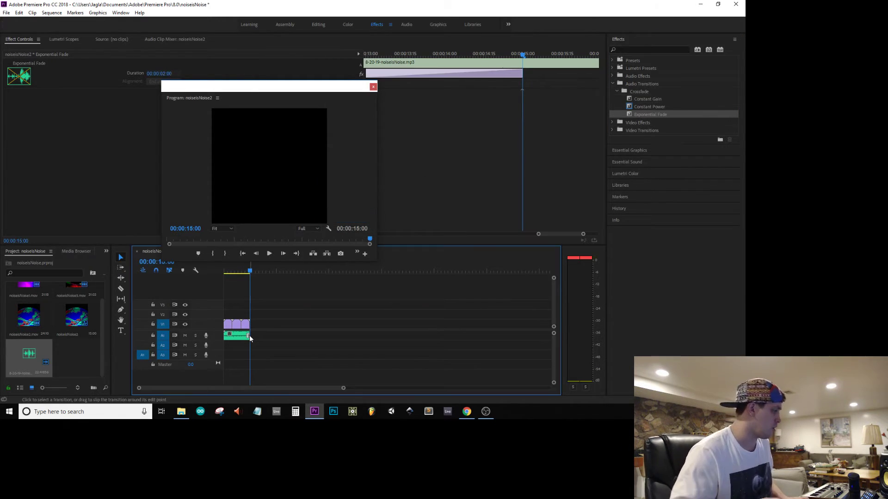
Save the project with the playhead at the sequence start, and select the jmtsINSTA preset for an H.264 media export
{"action": "left_click_drag", "start_coordinate": [252, 271], "coordinate": [192, 269]}
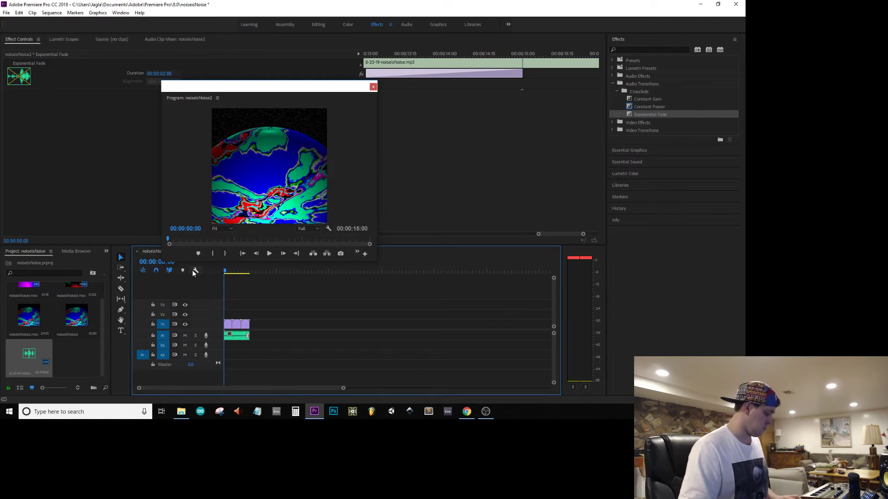
{"action": "key", "text": "ctrl+s"}
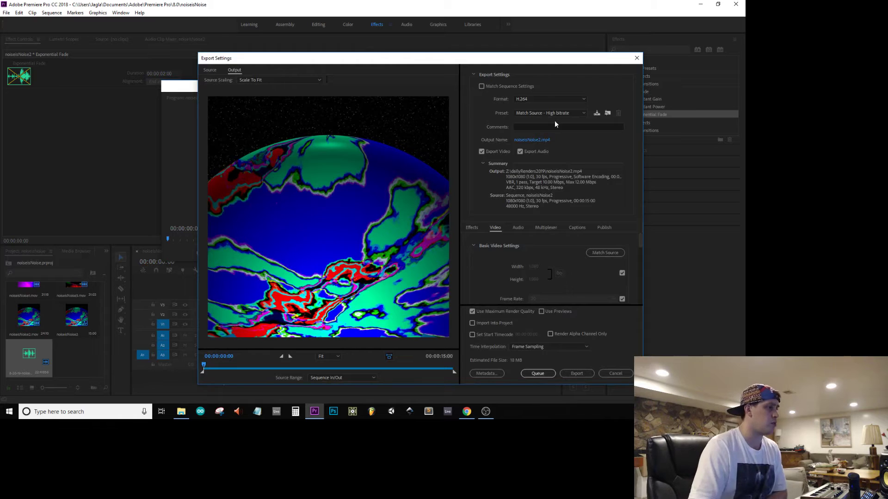
{"action": "left_click", "coordinate": [555, 114]}
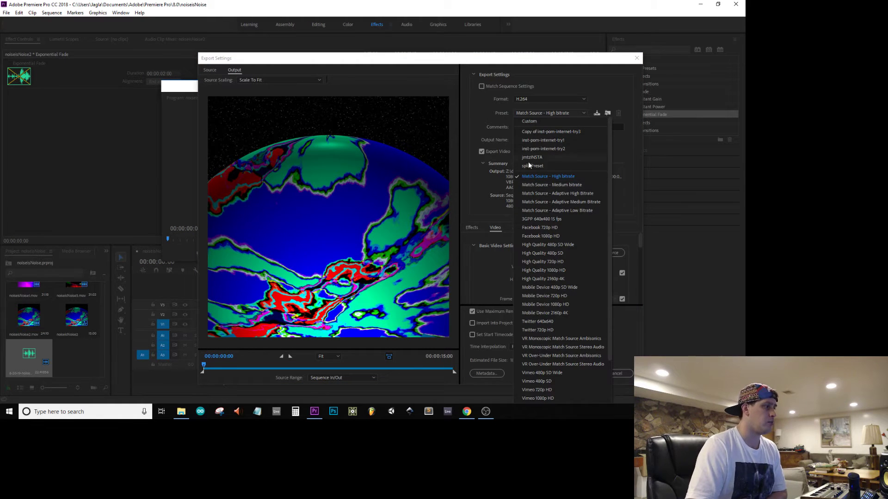
{"action": "left_click", "coordinate": [529, 165]}
Name the output file noiseisNoise-web-1 in dailyRenders2019 and export the sequence
{"action": "left_click", "coordinate": [528, 138]}
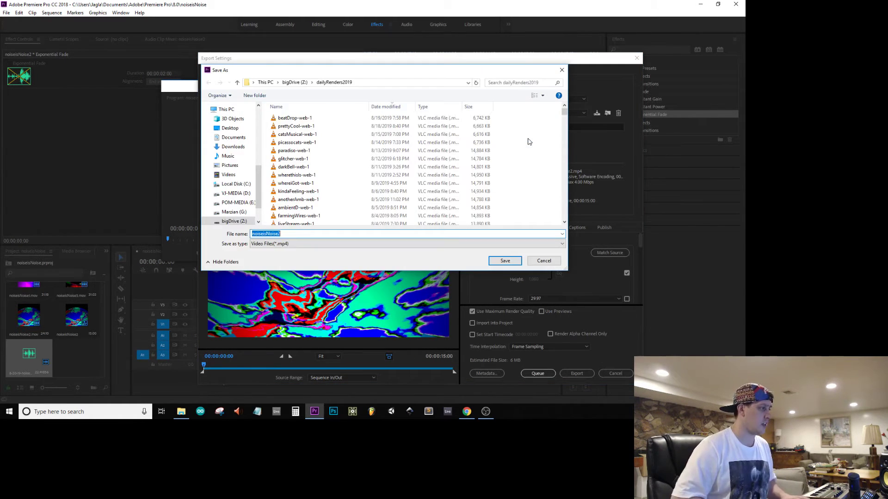
{"action": "key", "text": "End"}
{"action": "key", "text": "BackSpace"}
{"action": "type", "text": "-web-1"}
{"action": "key", "text": "Return"}
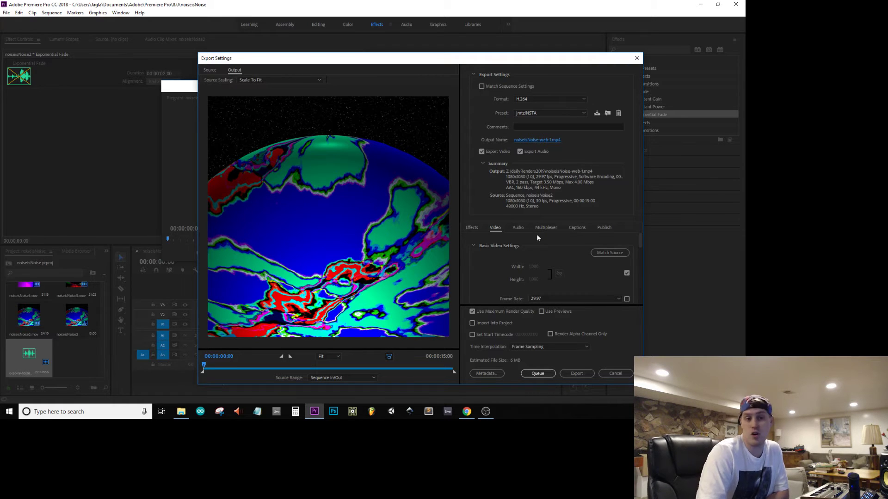
{"action": "left_click", "coordinate": [577, 374]}
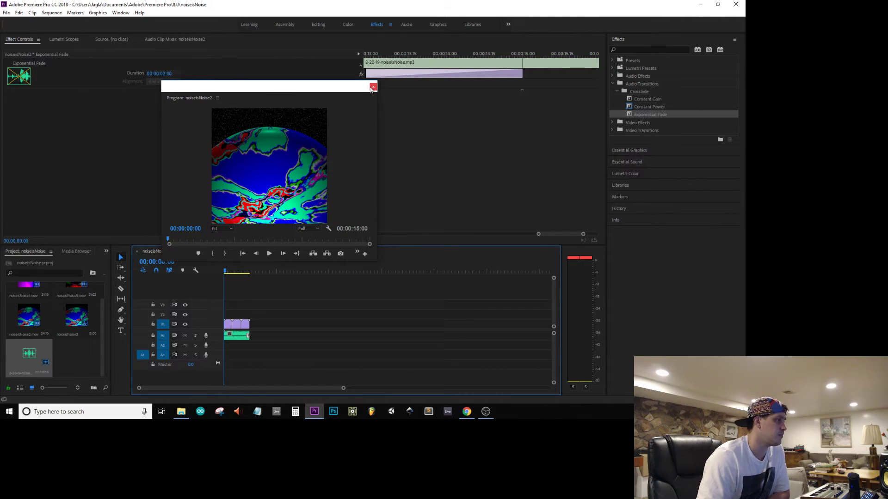
Close the floating Program monitor and quit Premiere Pro
{"action": "left_click", "coordinate": [373, 87]}
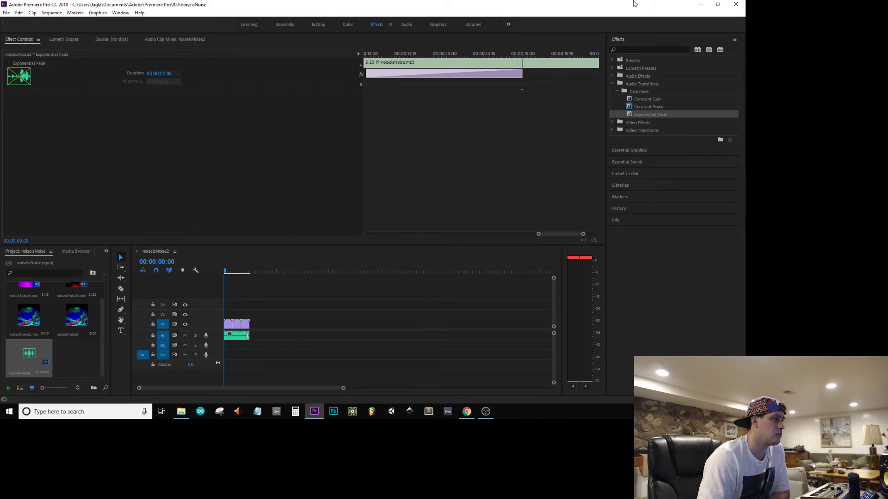
{"action": "left_click", "coordinate": [701, 4]}
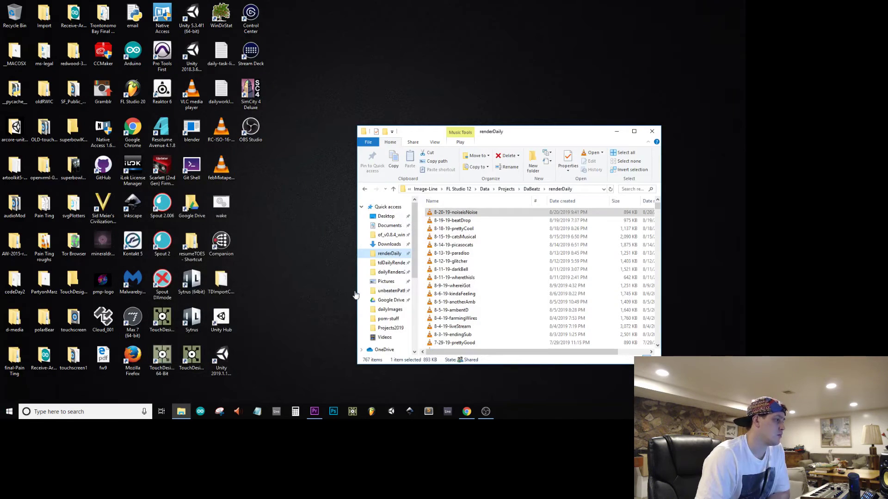
{"action": "left_click", "coordinate": [314, 411]}
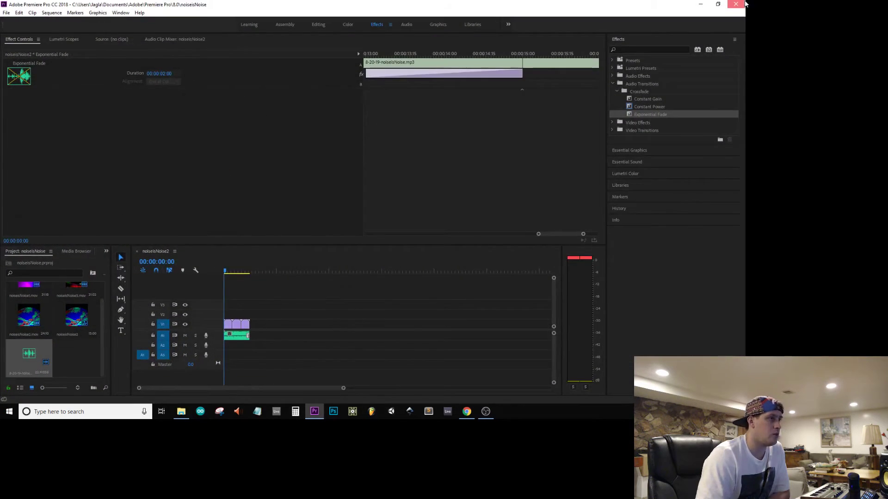
{"action": "left_click", "coordinate": [745, 4]}
Play noiseisNoise-web-1 from the dailyRenders2019 folder in VLC to check the export, and close the player and folder window
{"action": "left_click", "coordinate": [391, 271]}
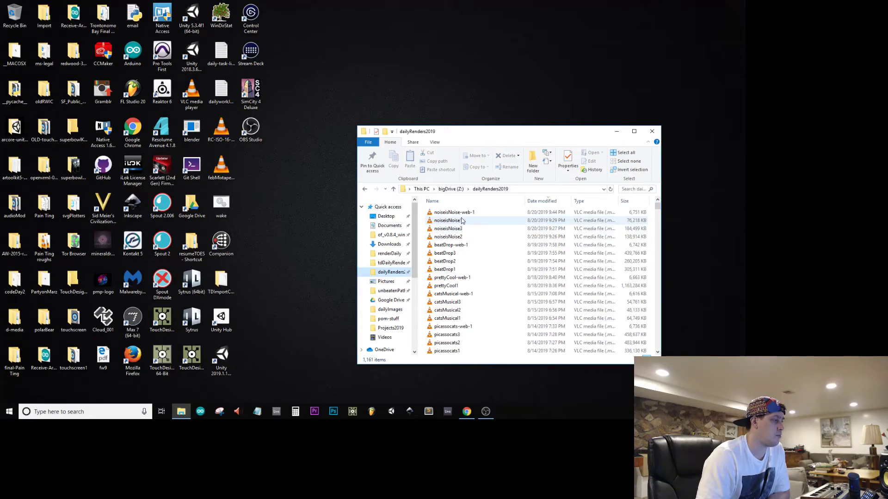
{"action": "right_click", "coordinate": [463, 213]}
{"action": "left_click", "coordinate": [504, 25]}
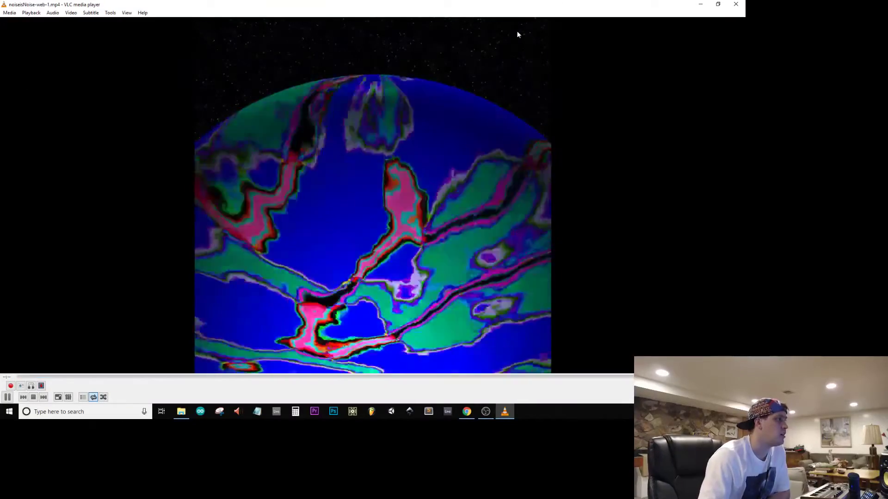
{"action": "left_click", "coordinate": [736, 4]}
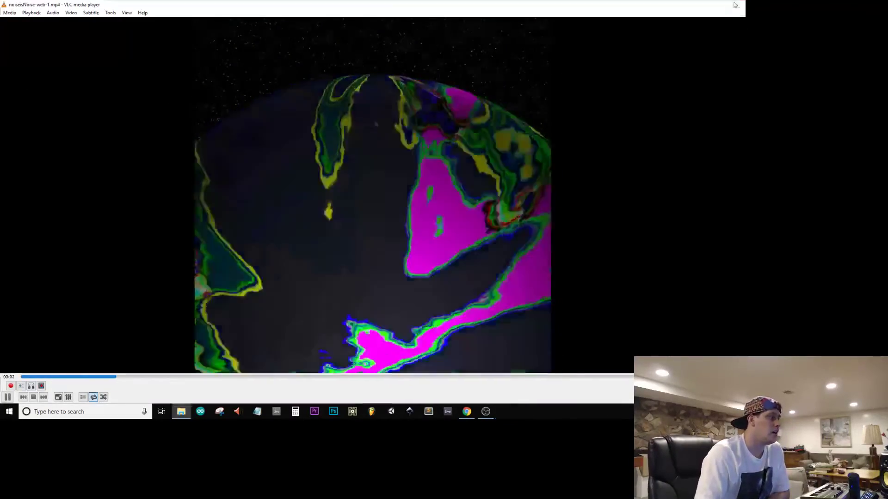
{"action": "left_click", "coordinate": [657, 131]}
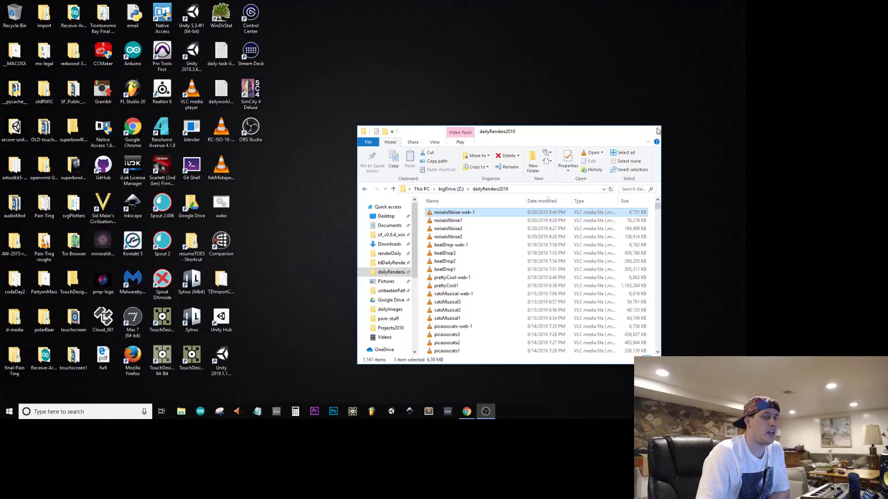